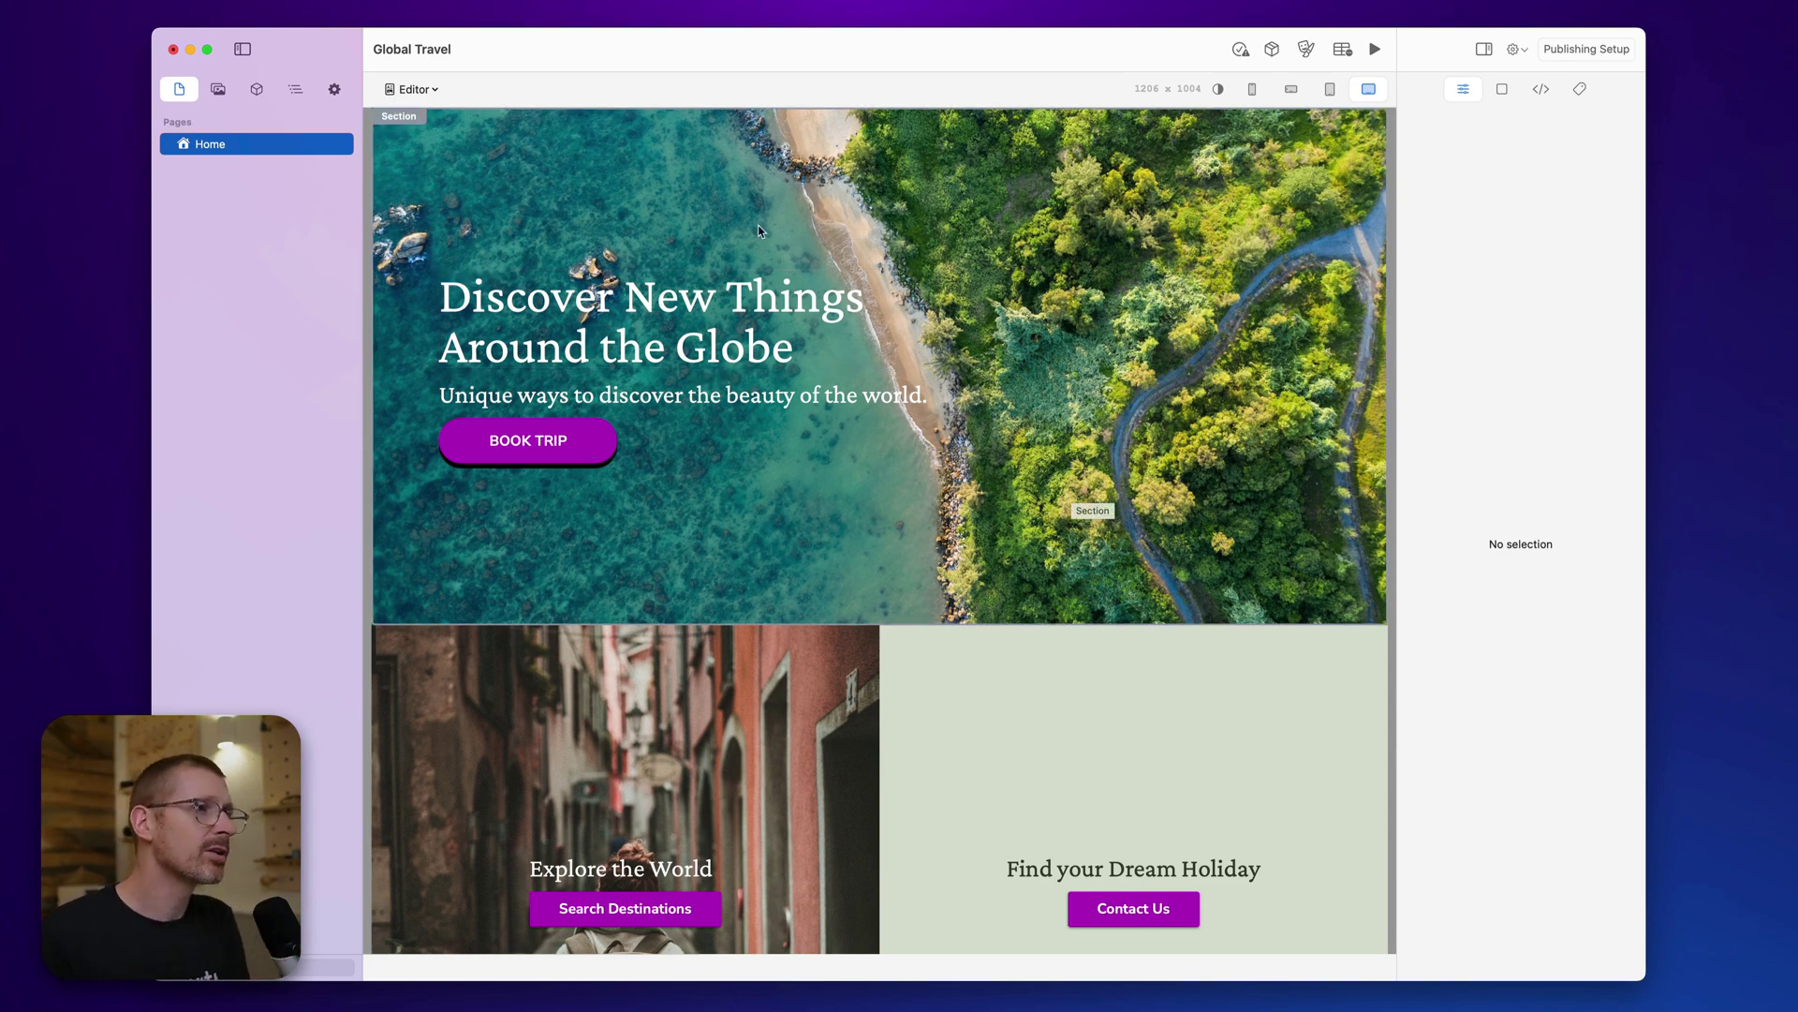
Select the BOOK TRIP button in the page outline view and expand its Normal and Hover style settings.
scroll(796, 768, down, 3)
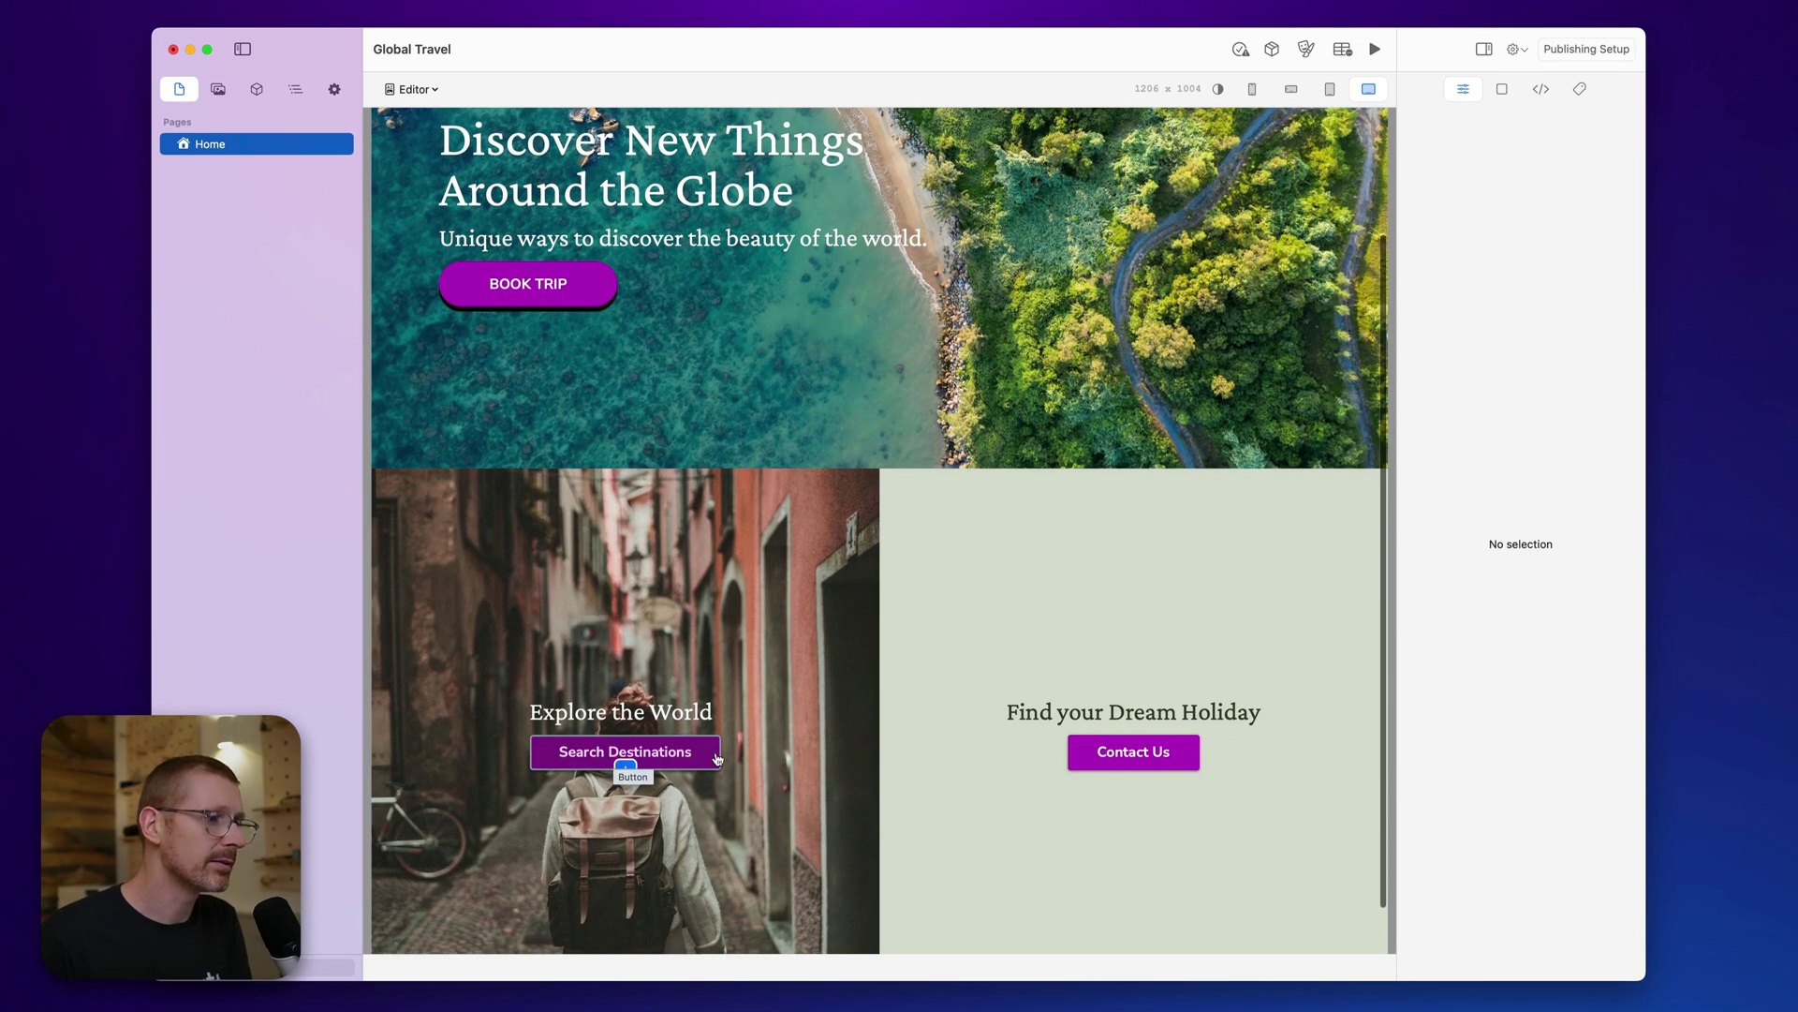
scroll(843, 608, up, 3)
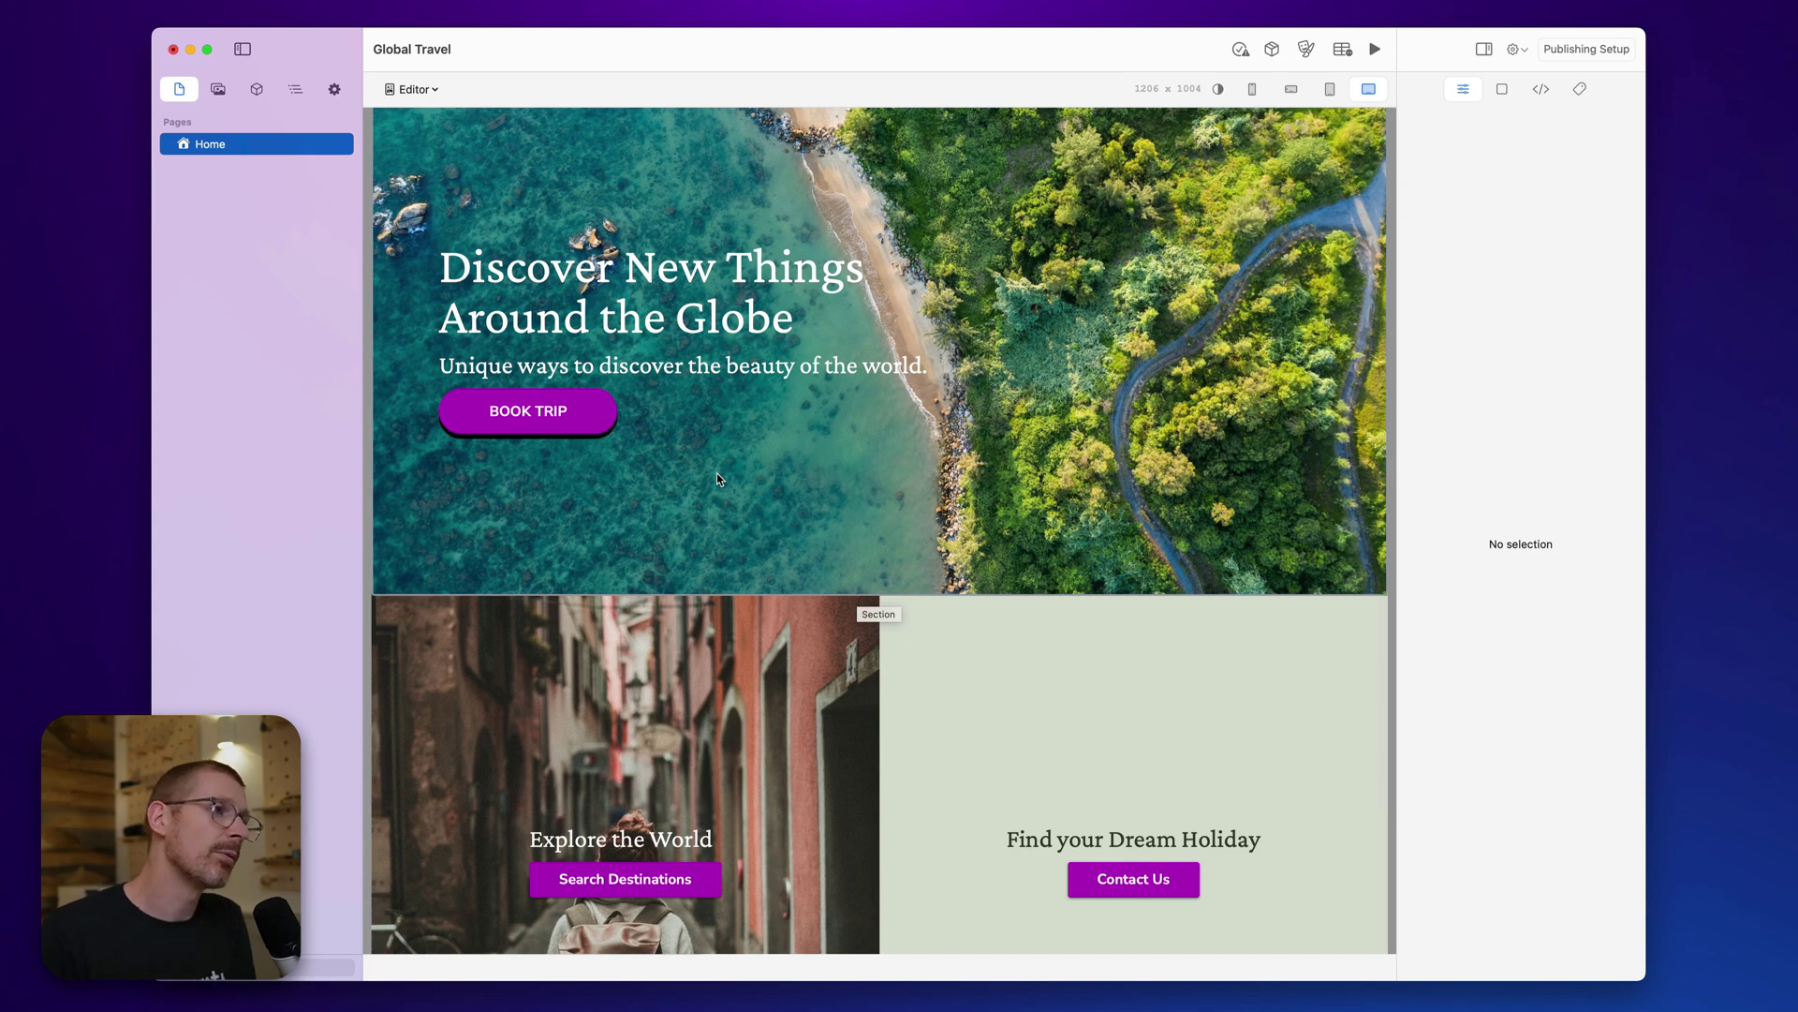
click(596, 422)
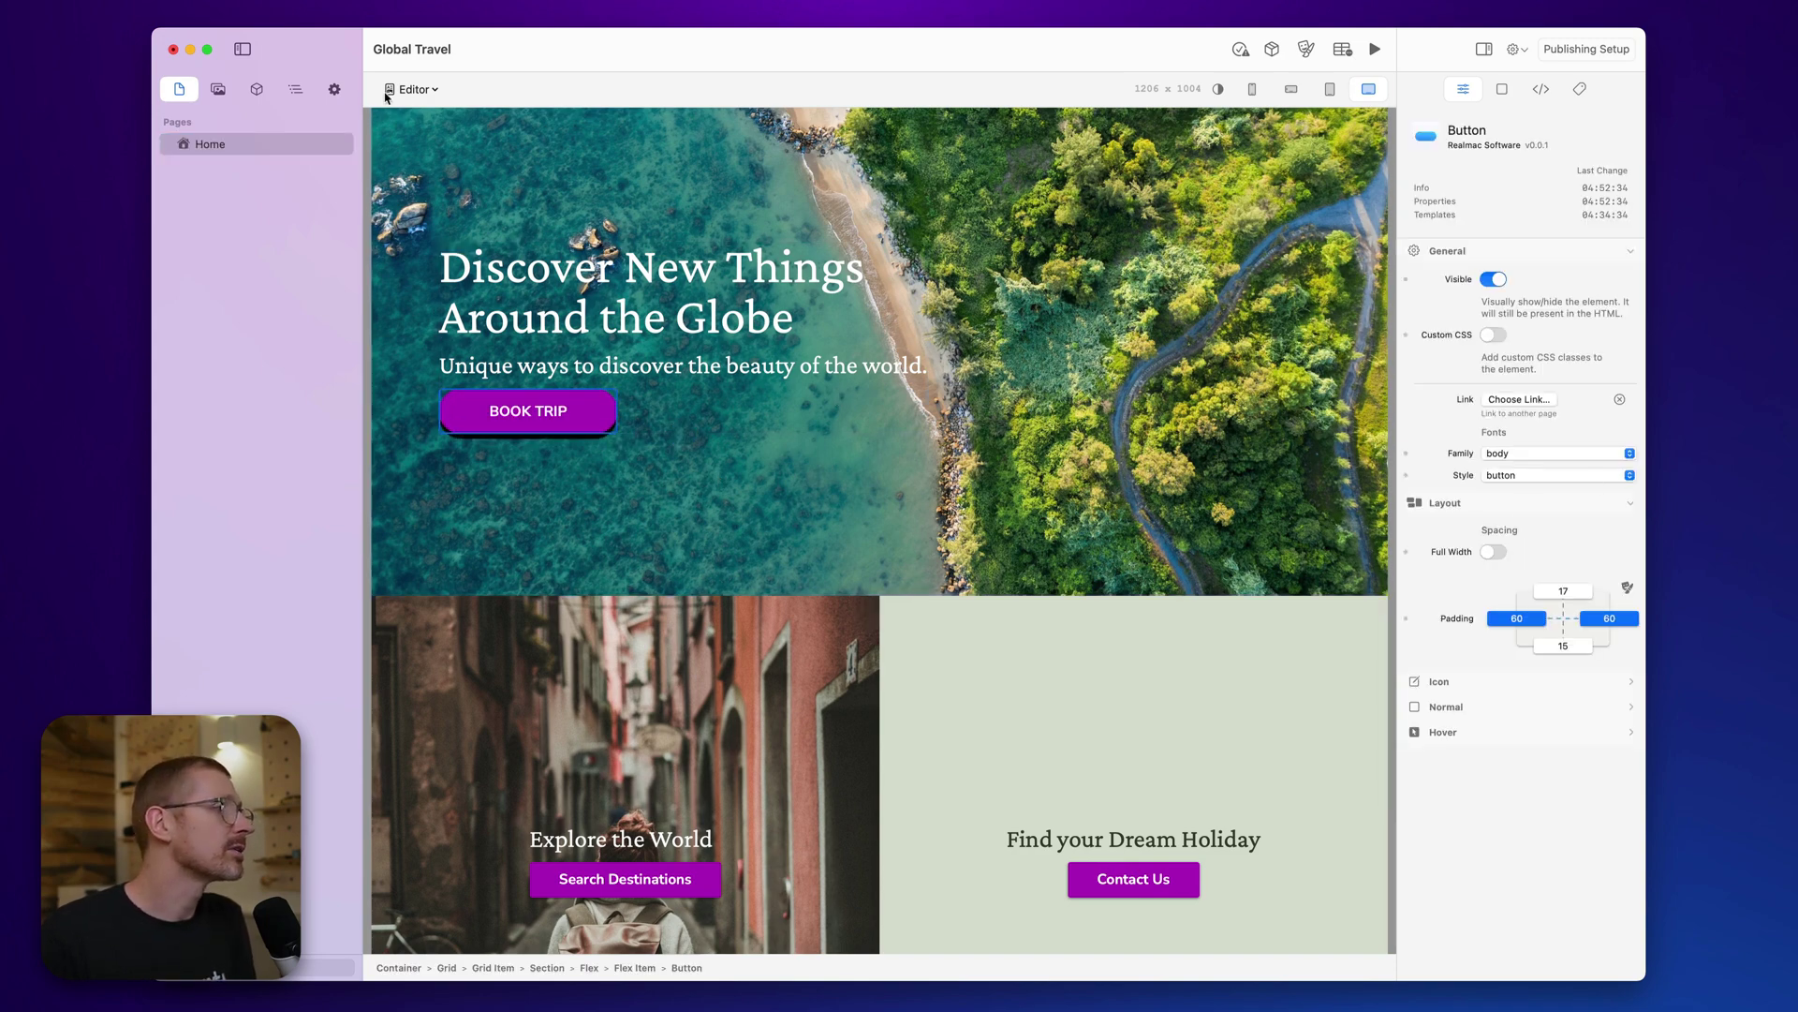
click(296, 91)
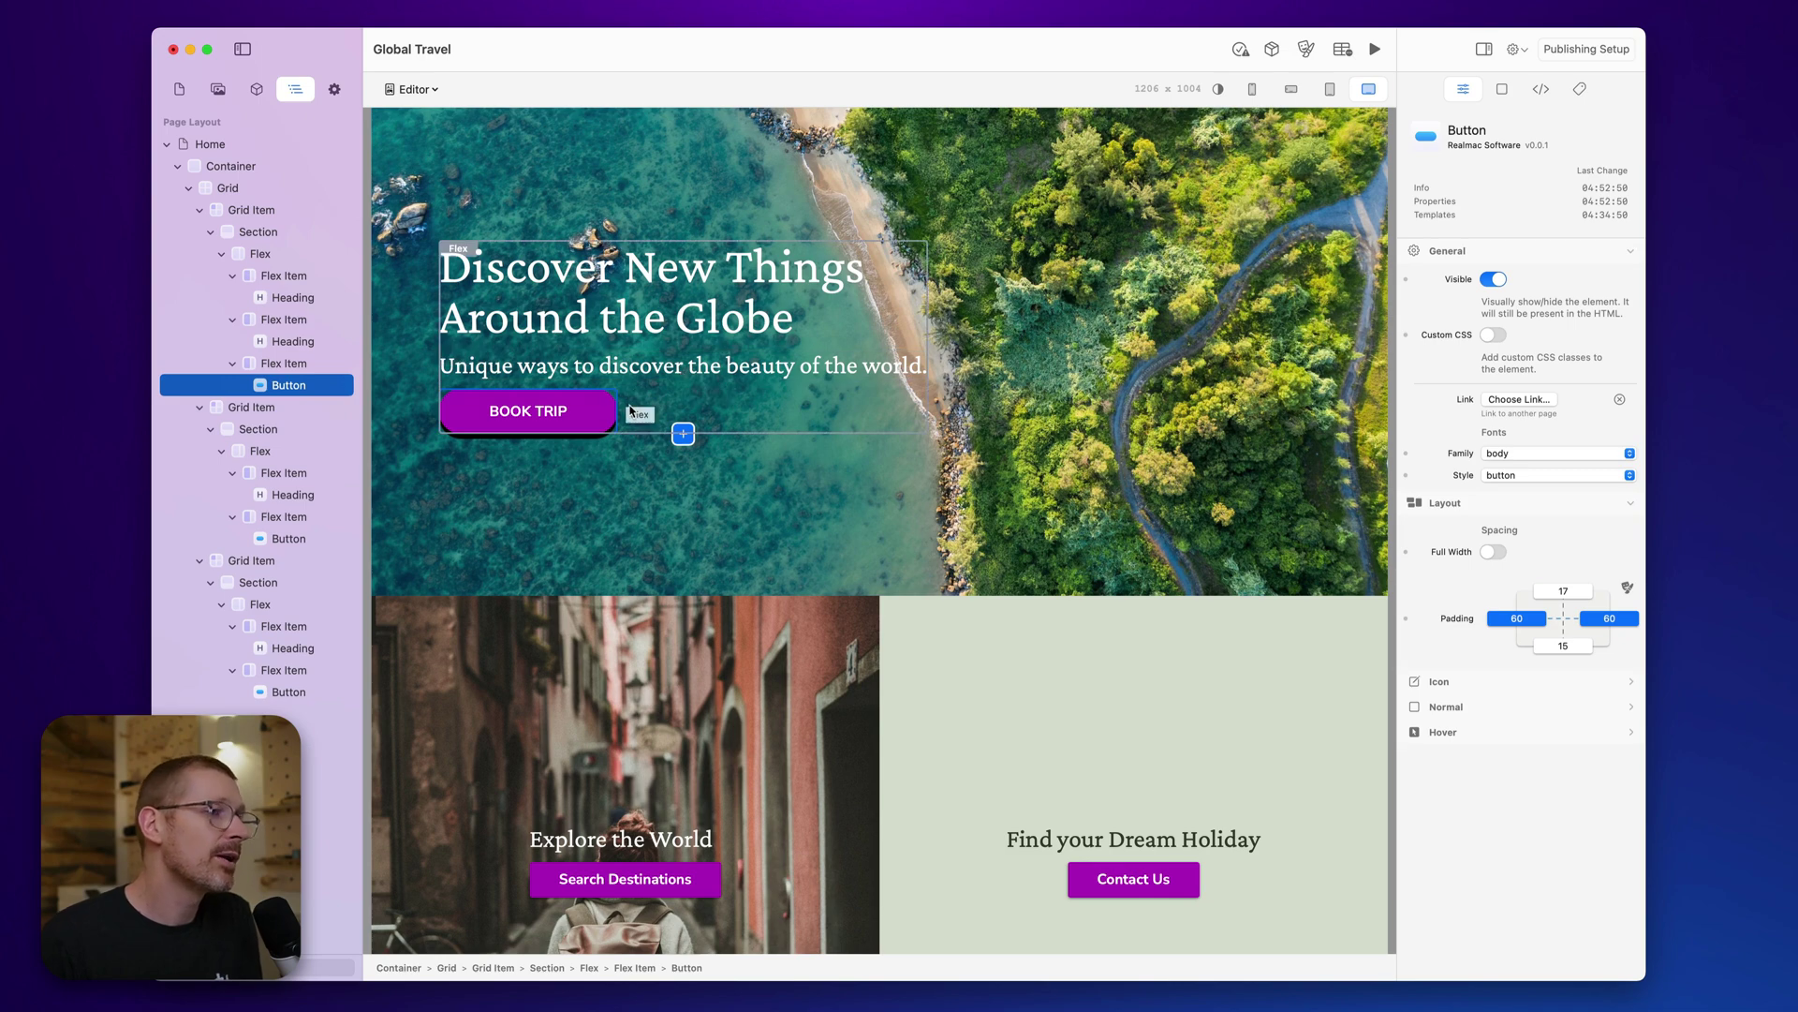
click(575, 424)
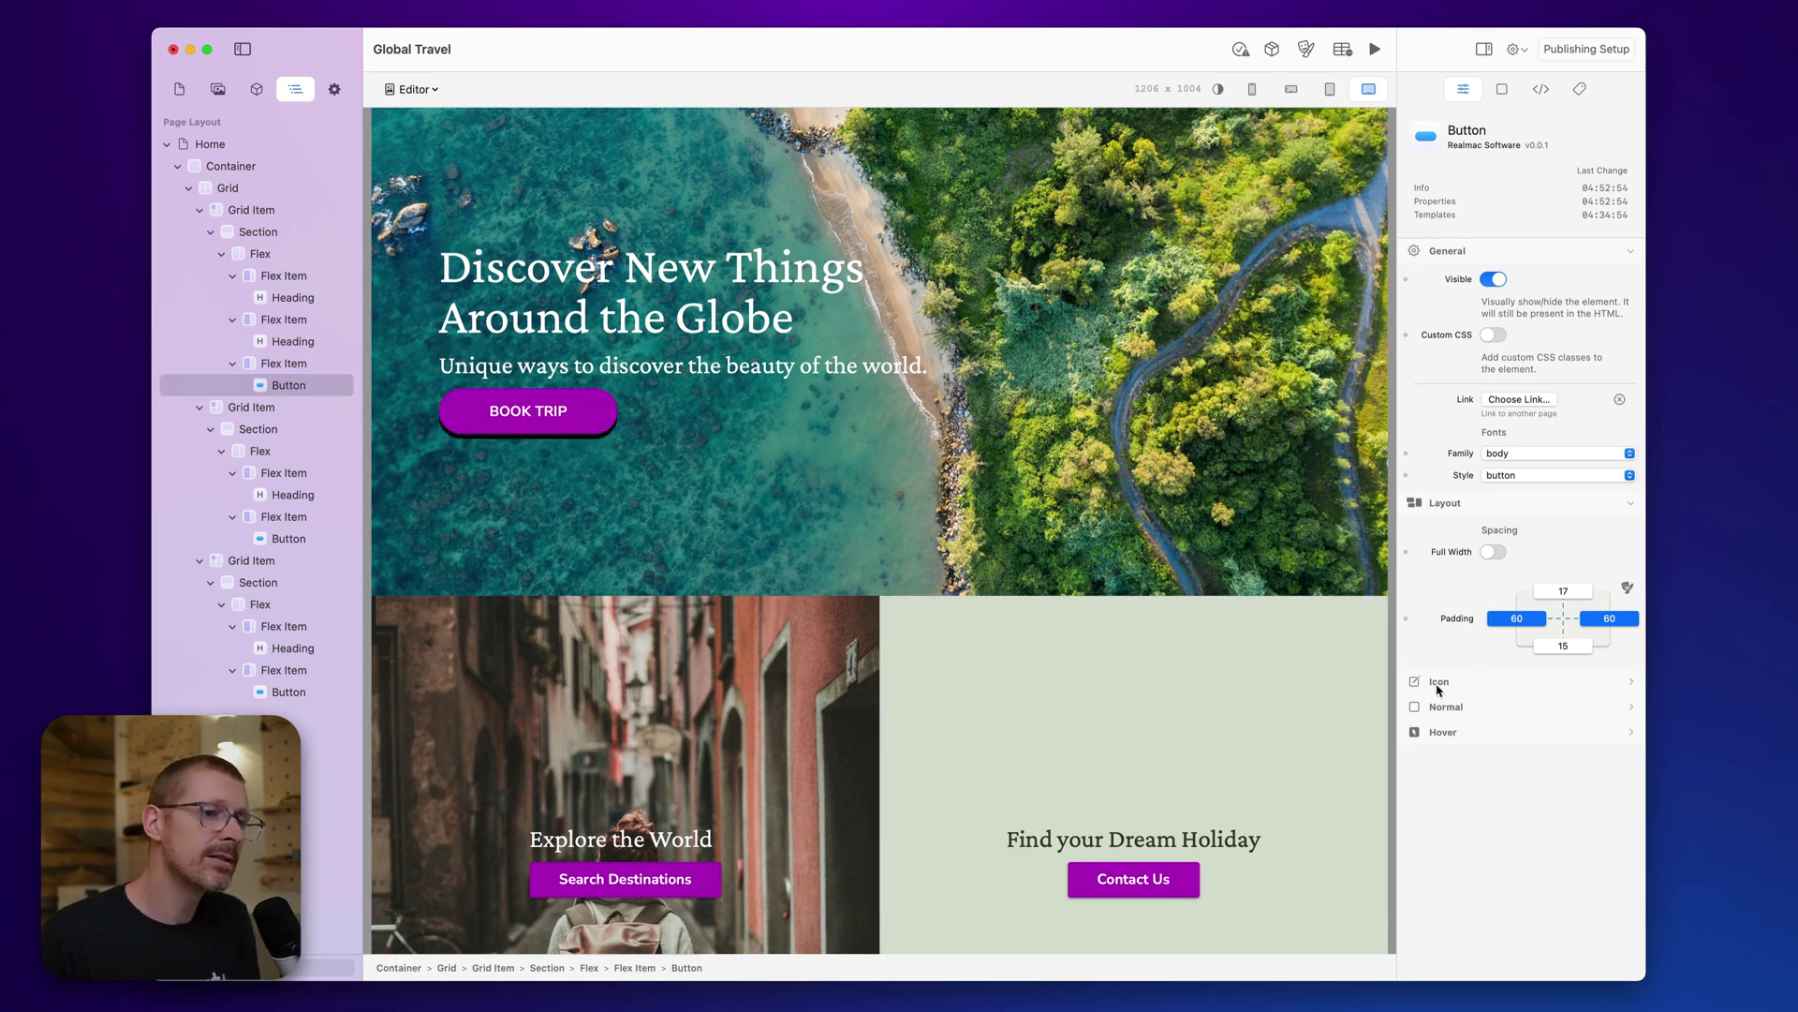
click(1450, 735)
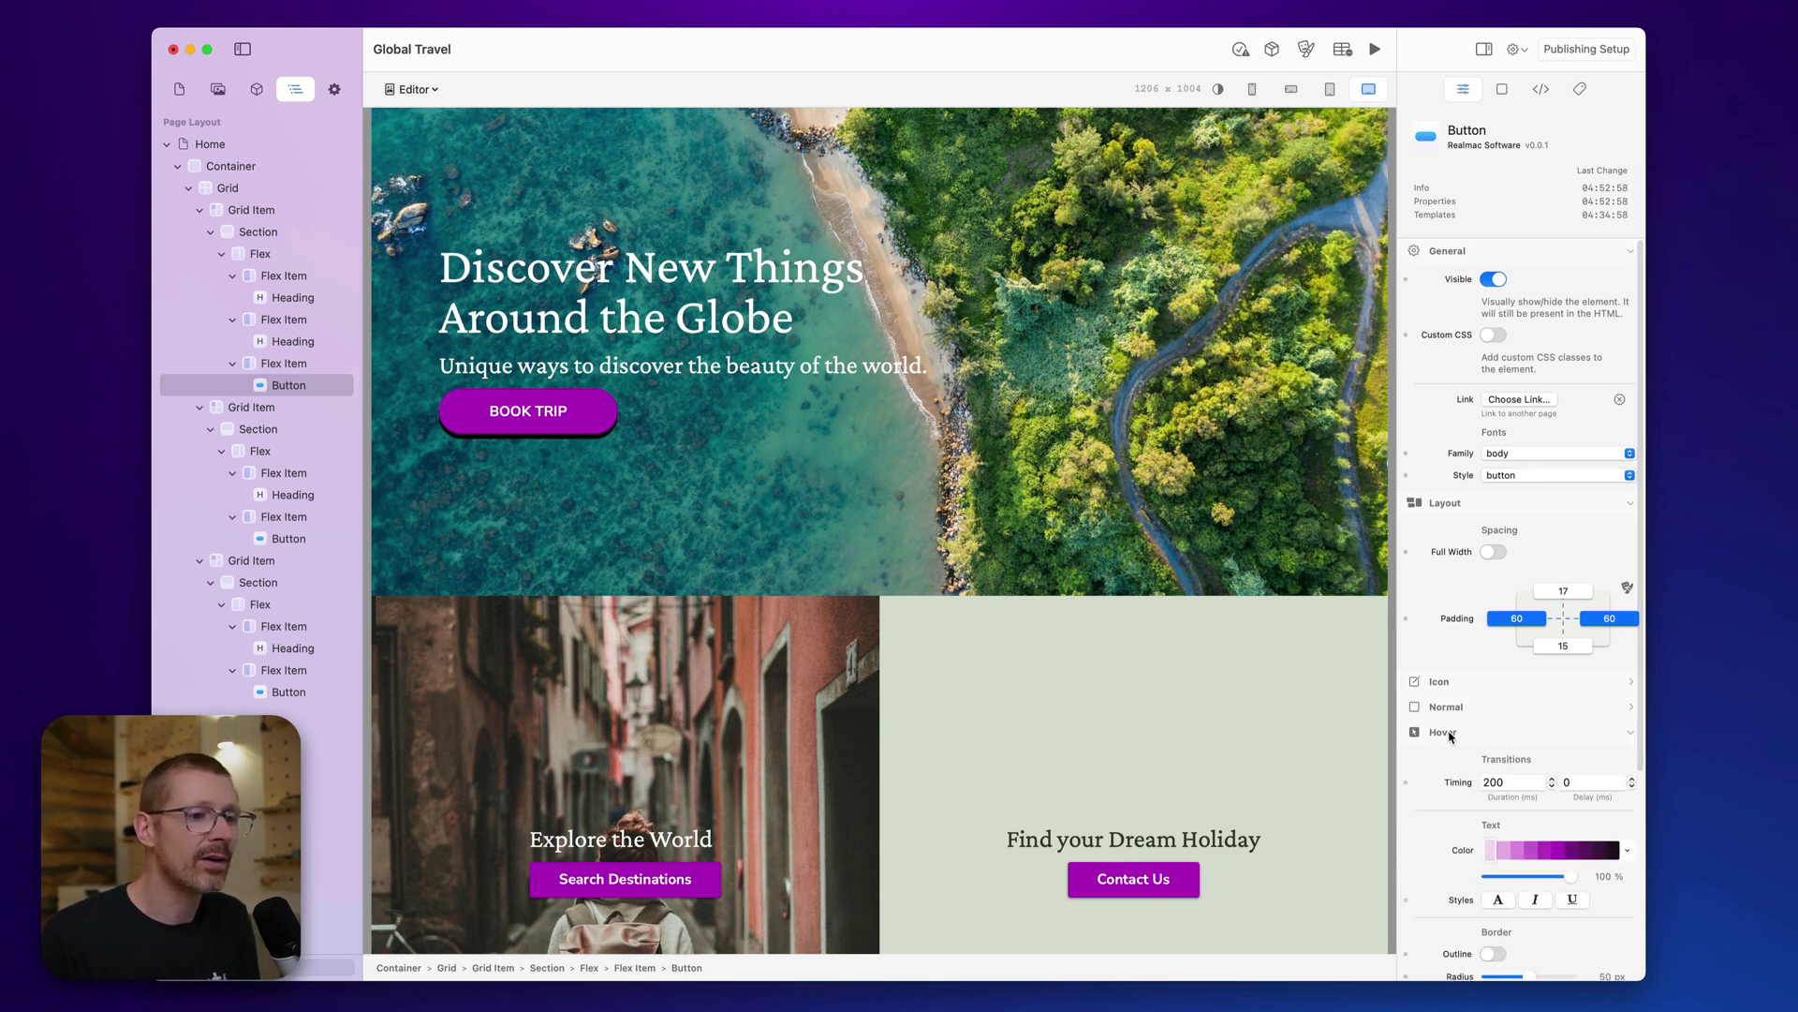
click(1456, 713)
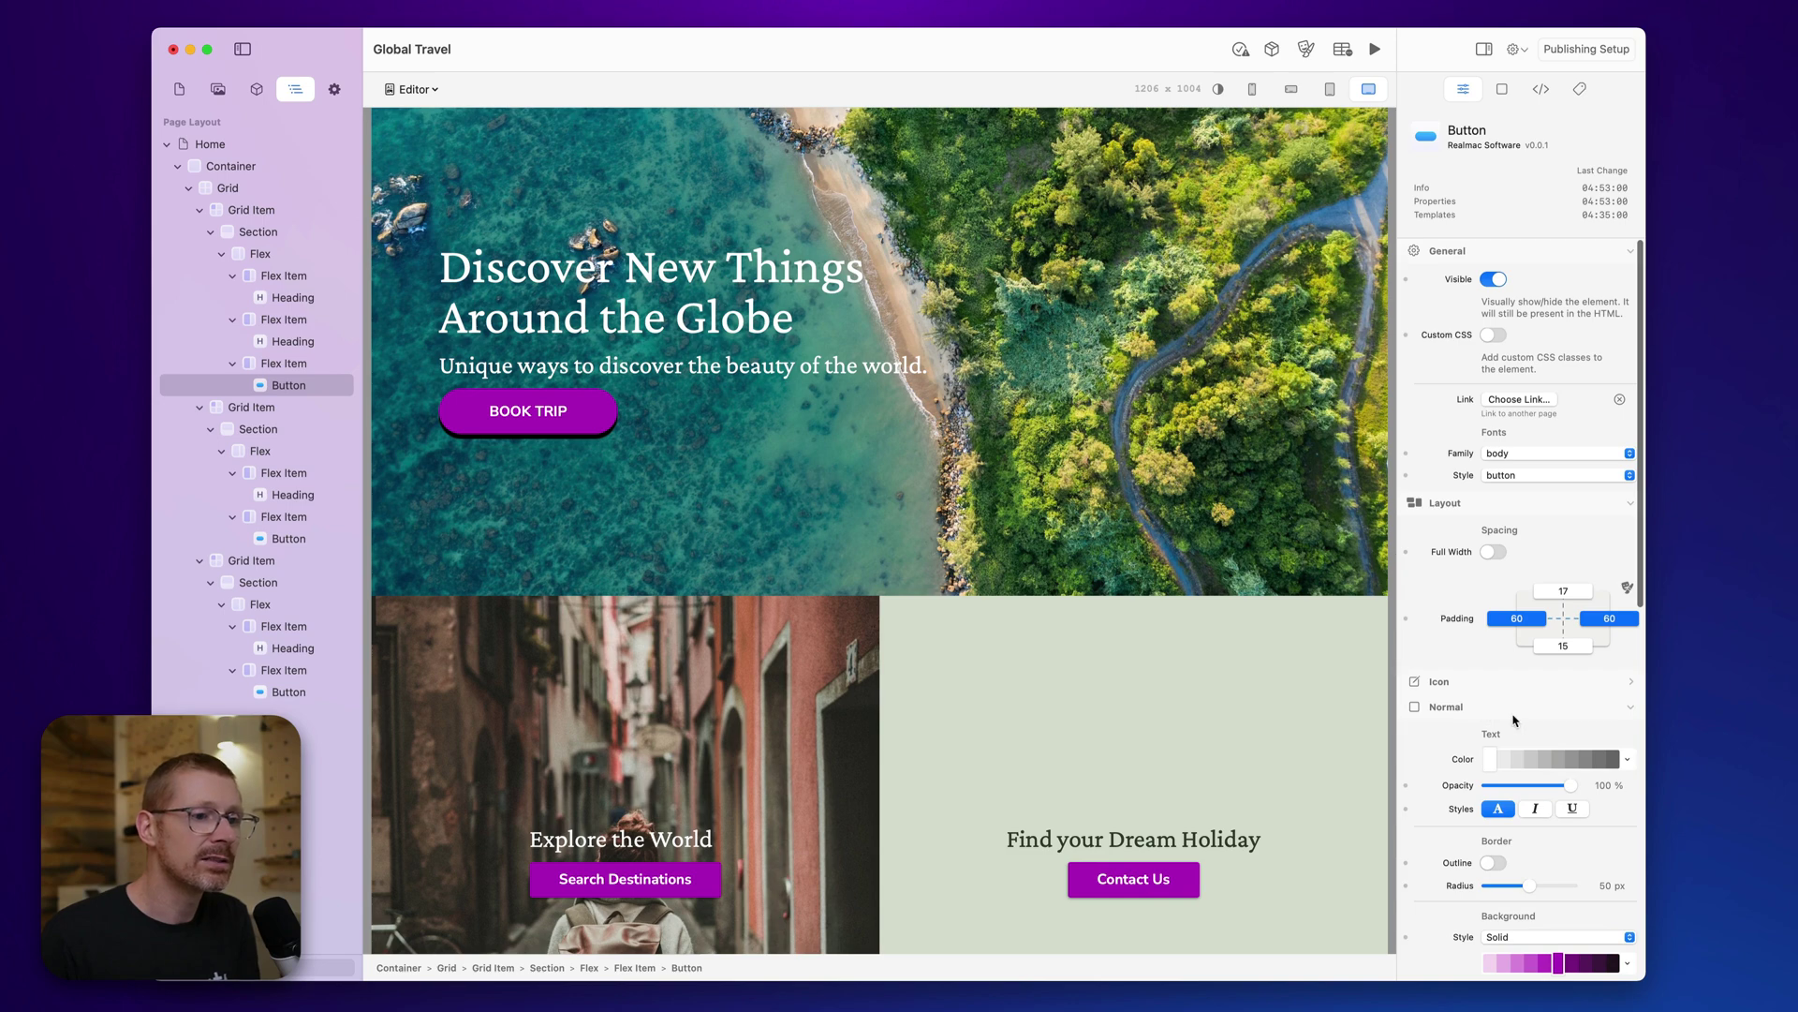
Give the BOOK TRIP button's normal shadow an offset of about 12.4 x 12.9, more blur and 94% colour opacity.
scroll(1453, 721, down, 3)
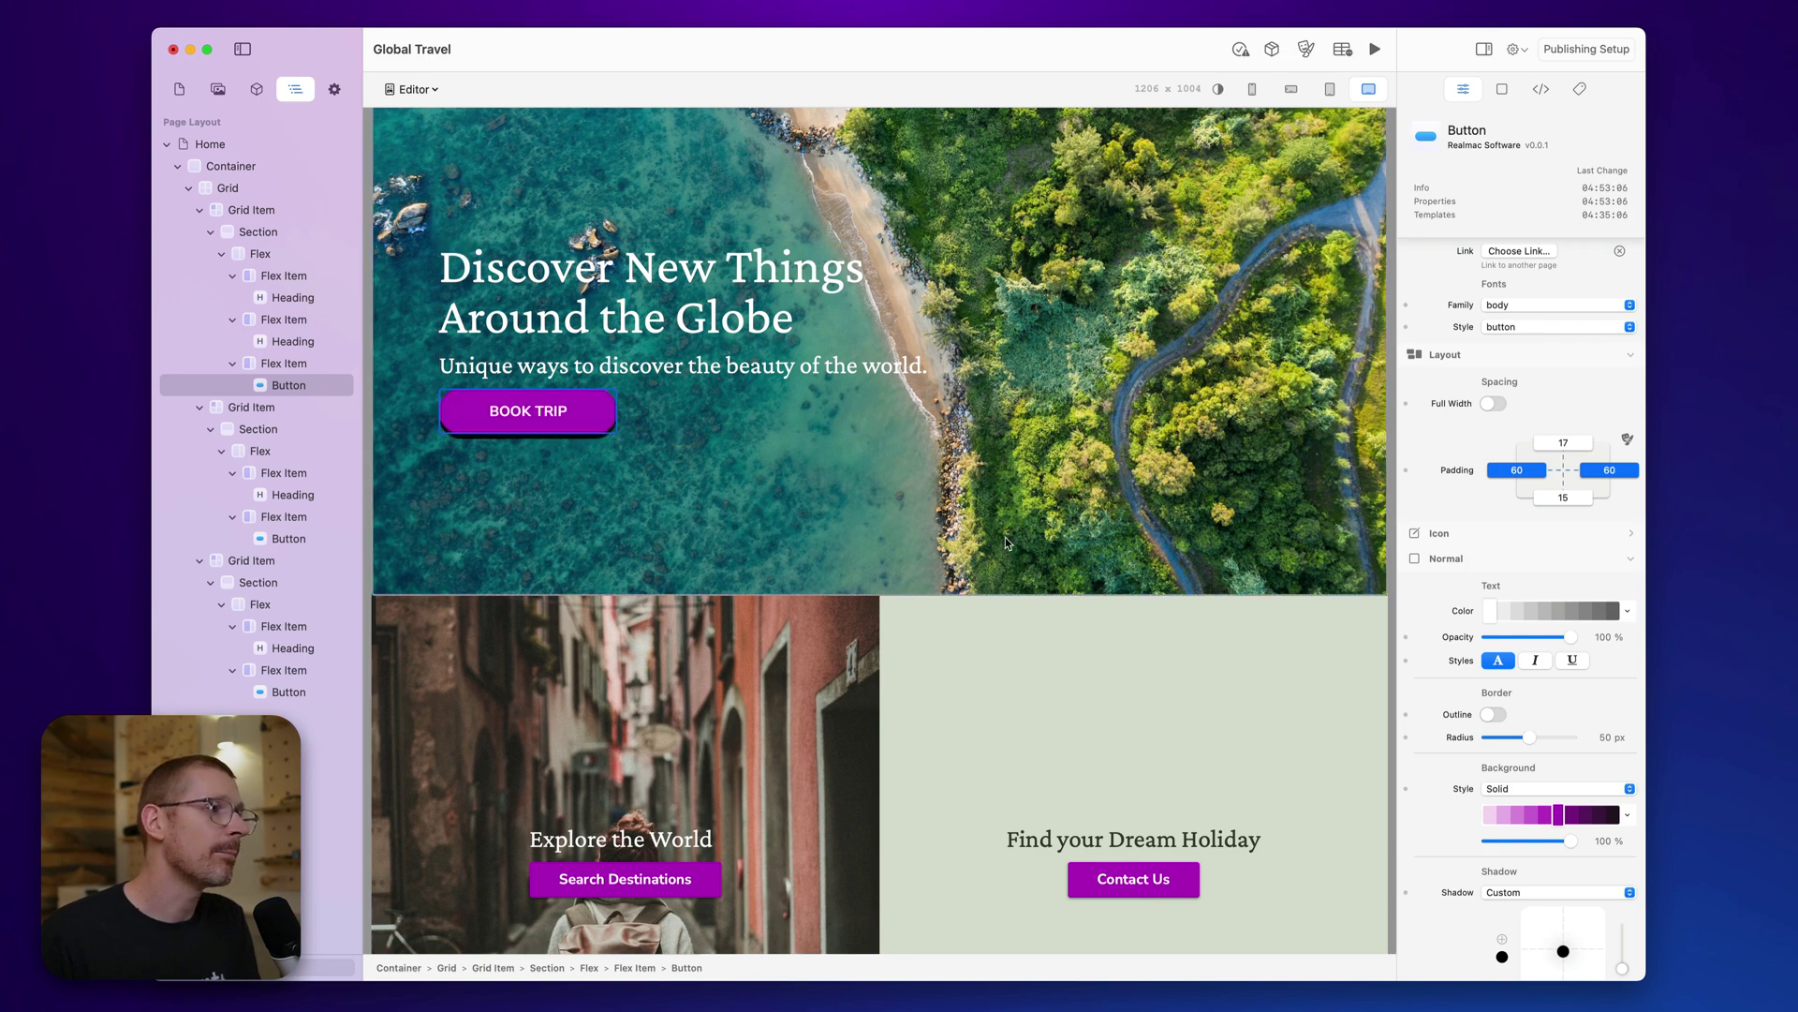
scroll(1517, 721, down, 5)
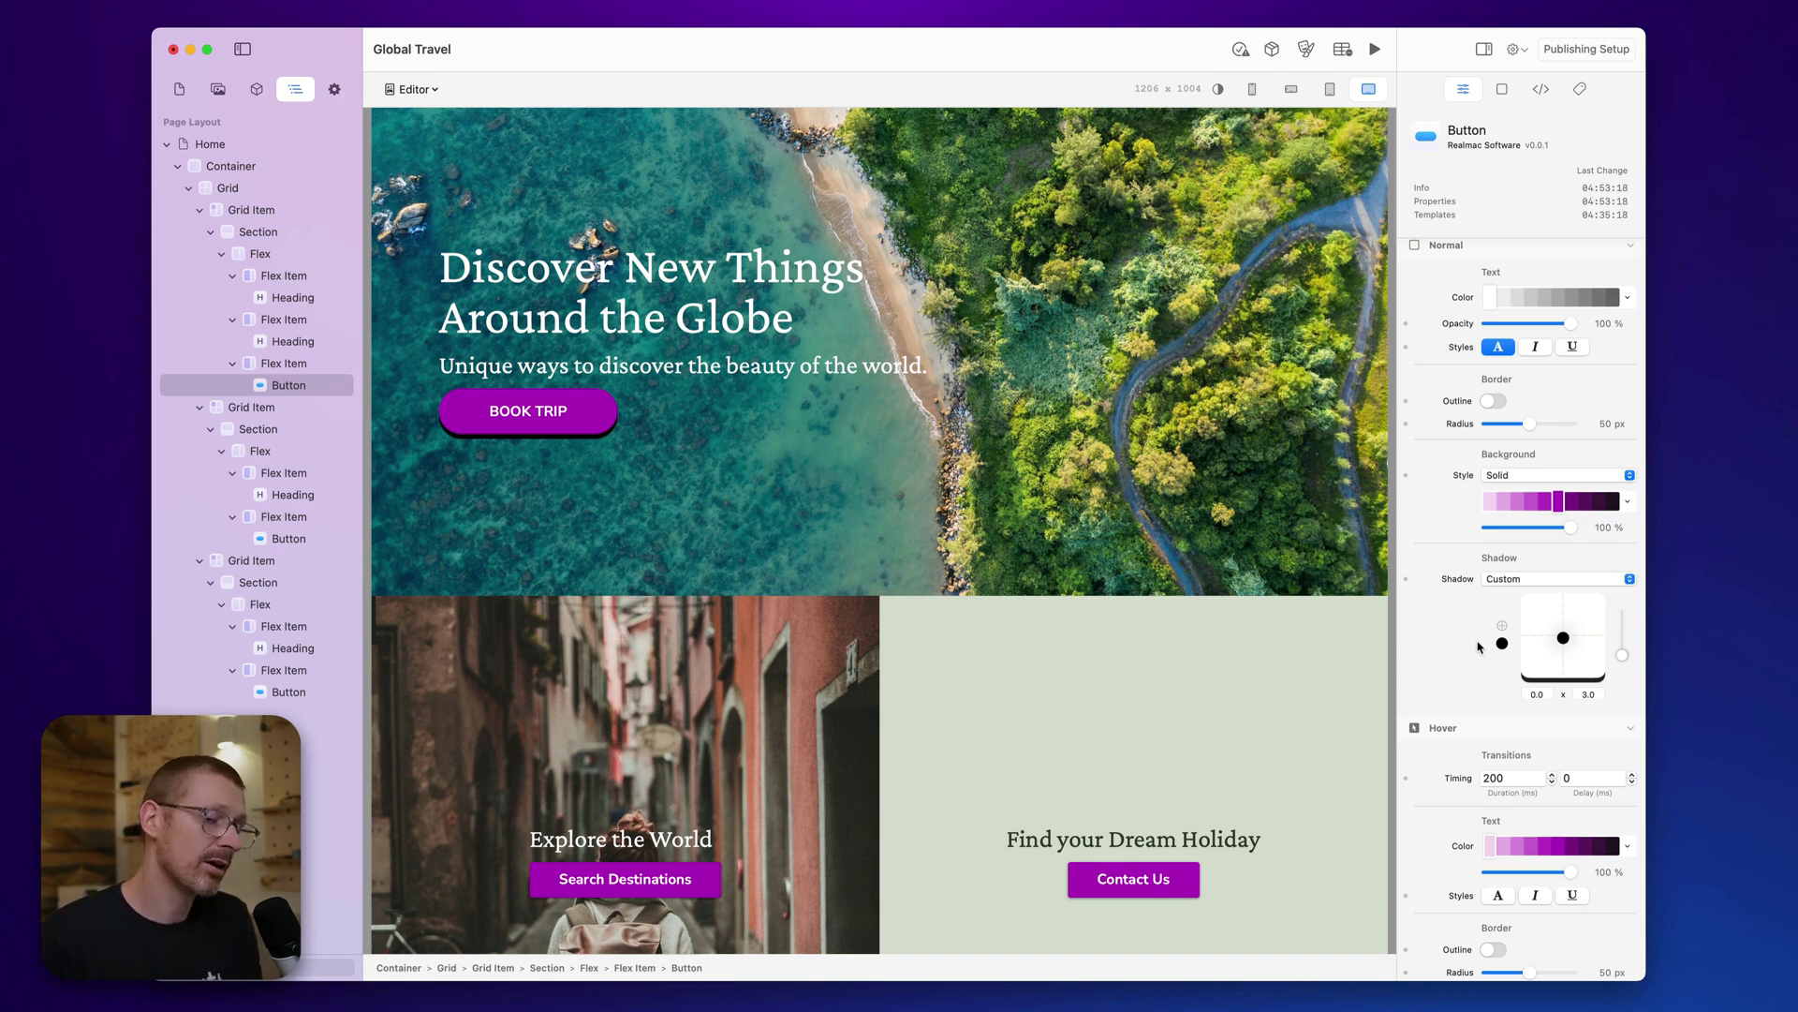
scroll(1485, 613, up, 1)
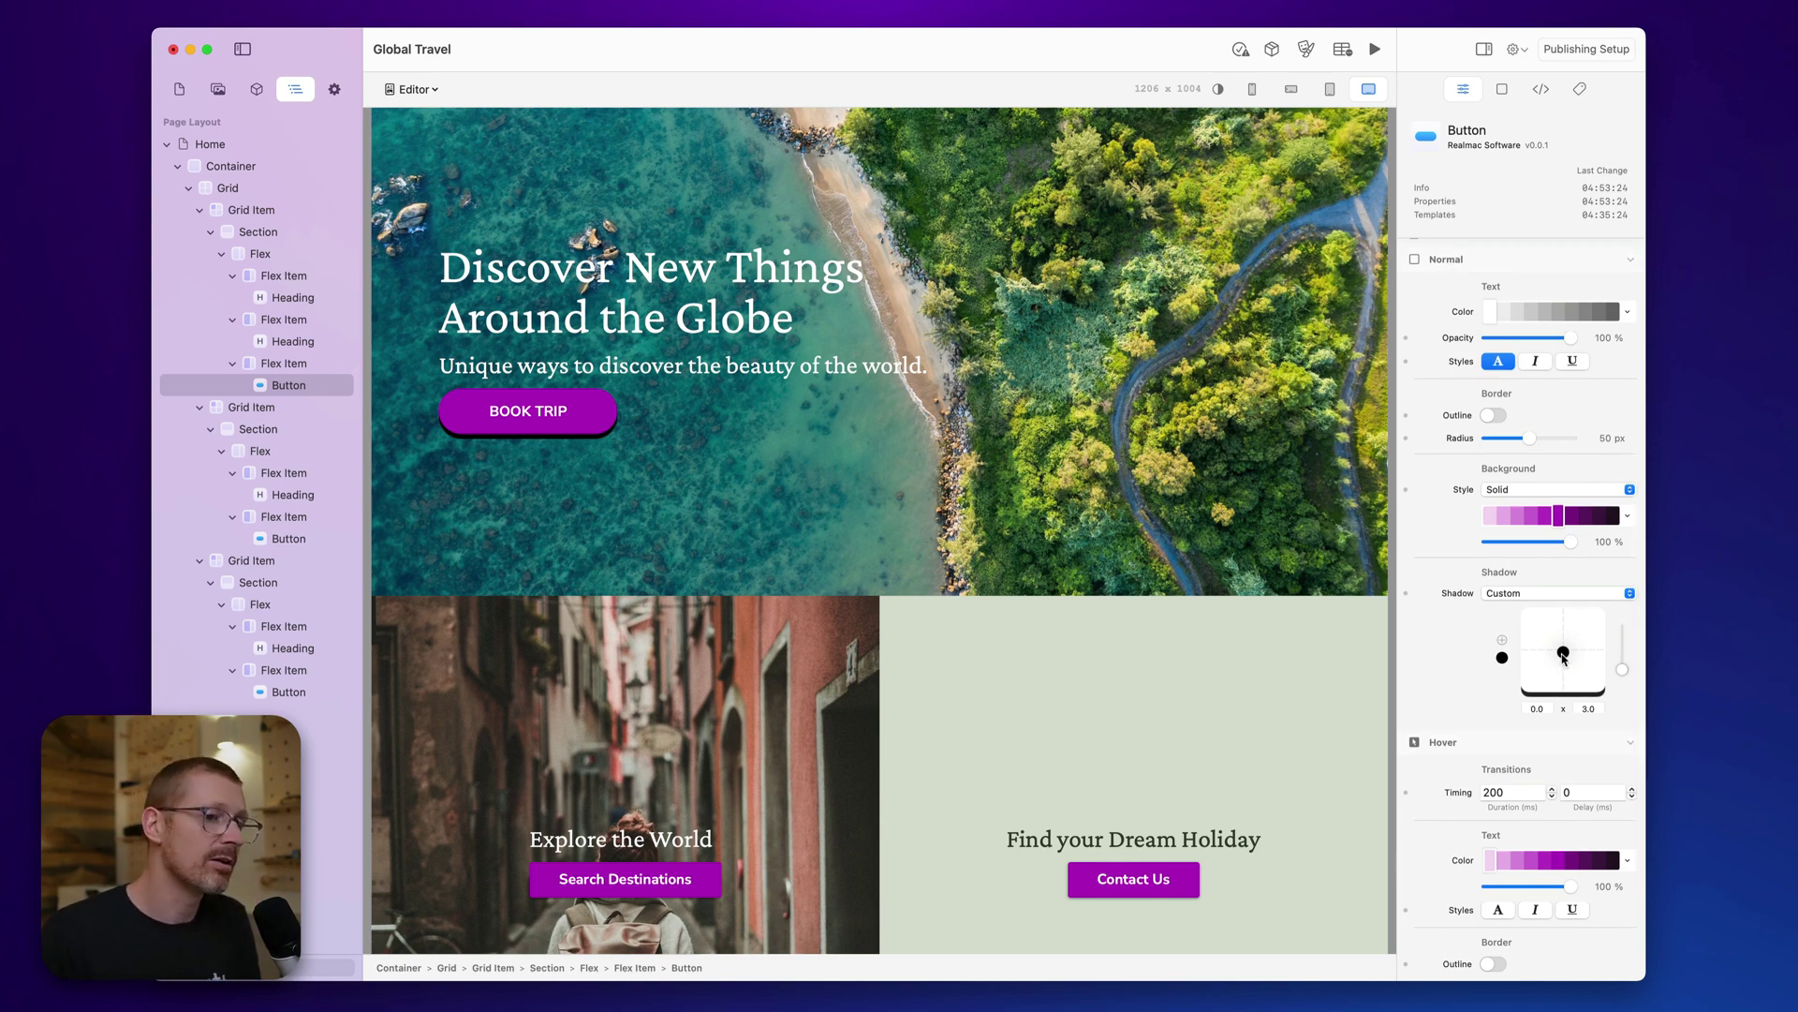
scroll(1563, 658, up, 1)
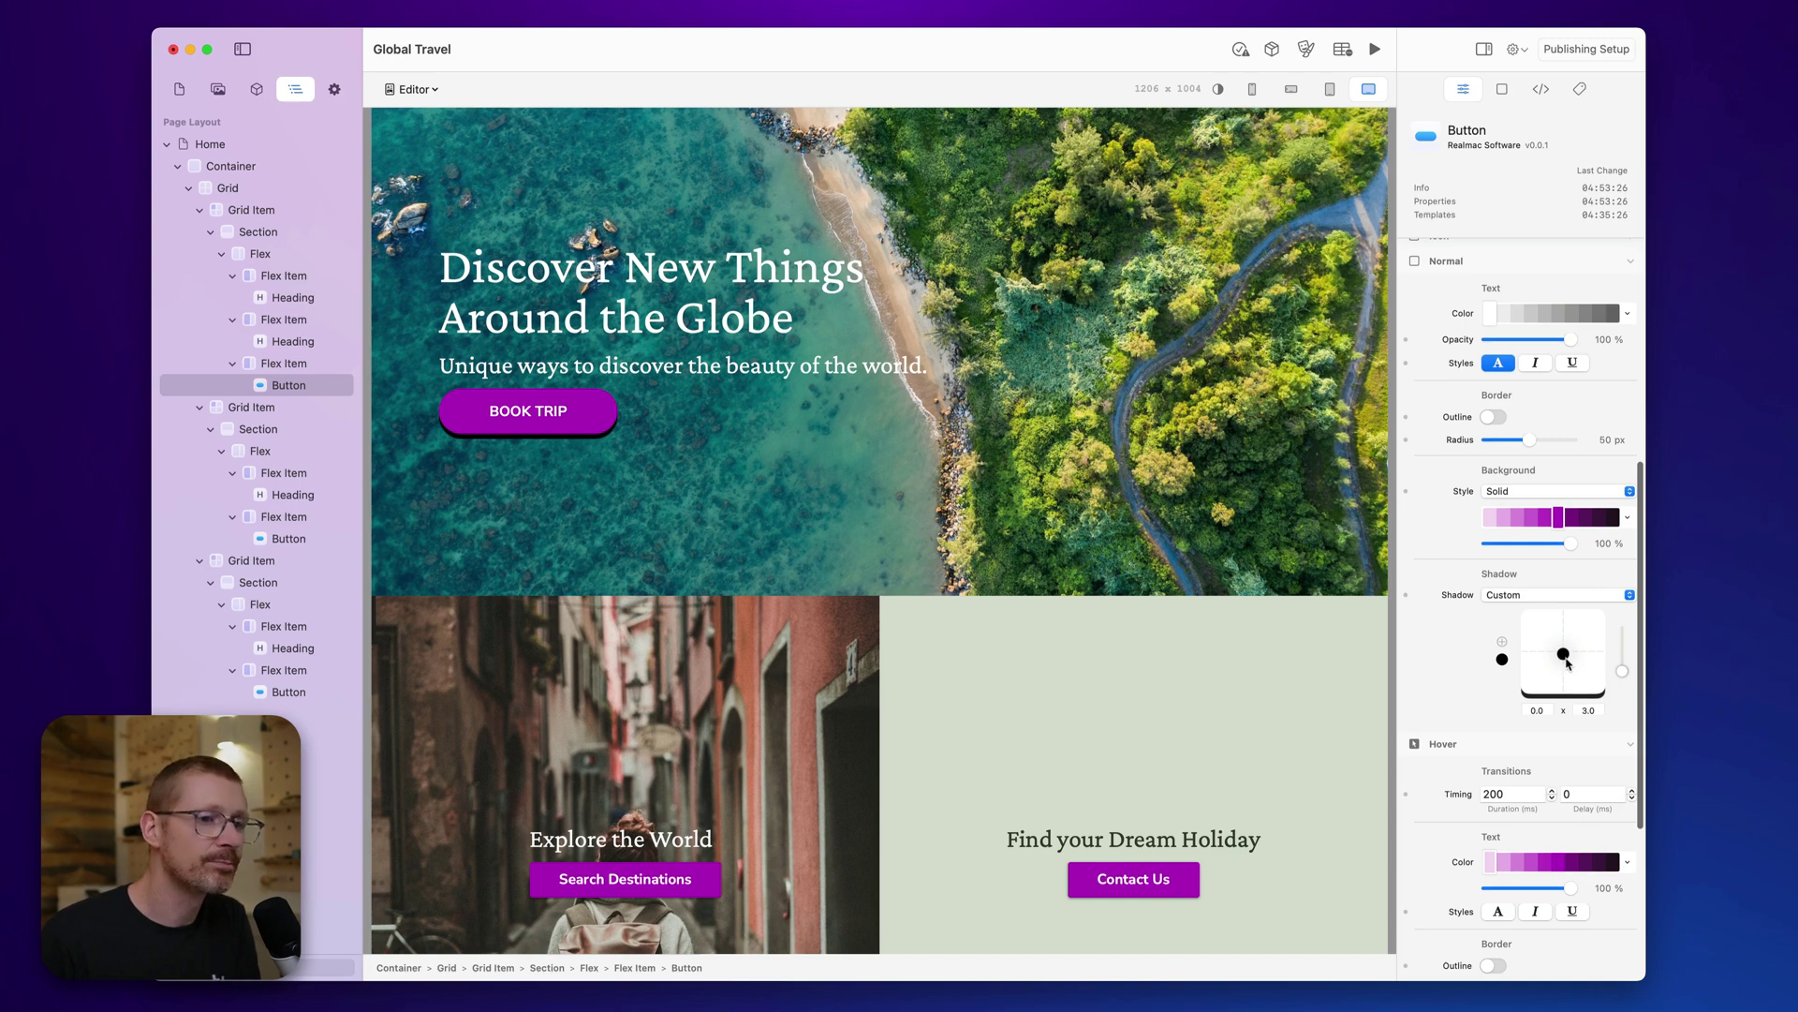
drag(1564, 656, 1626, 665)
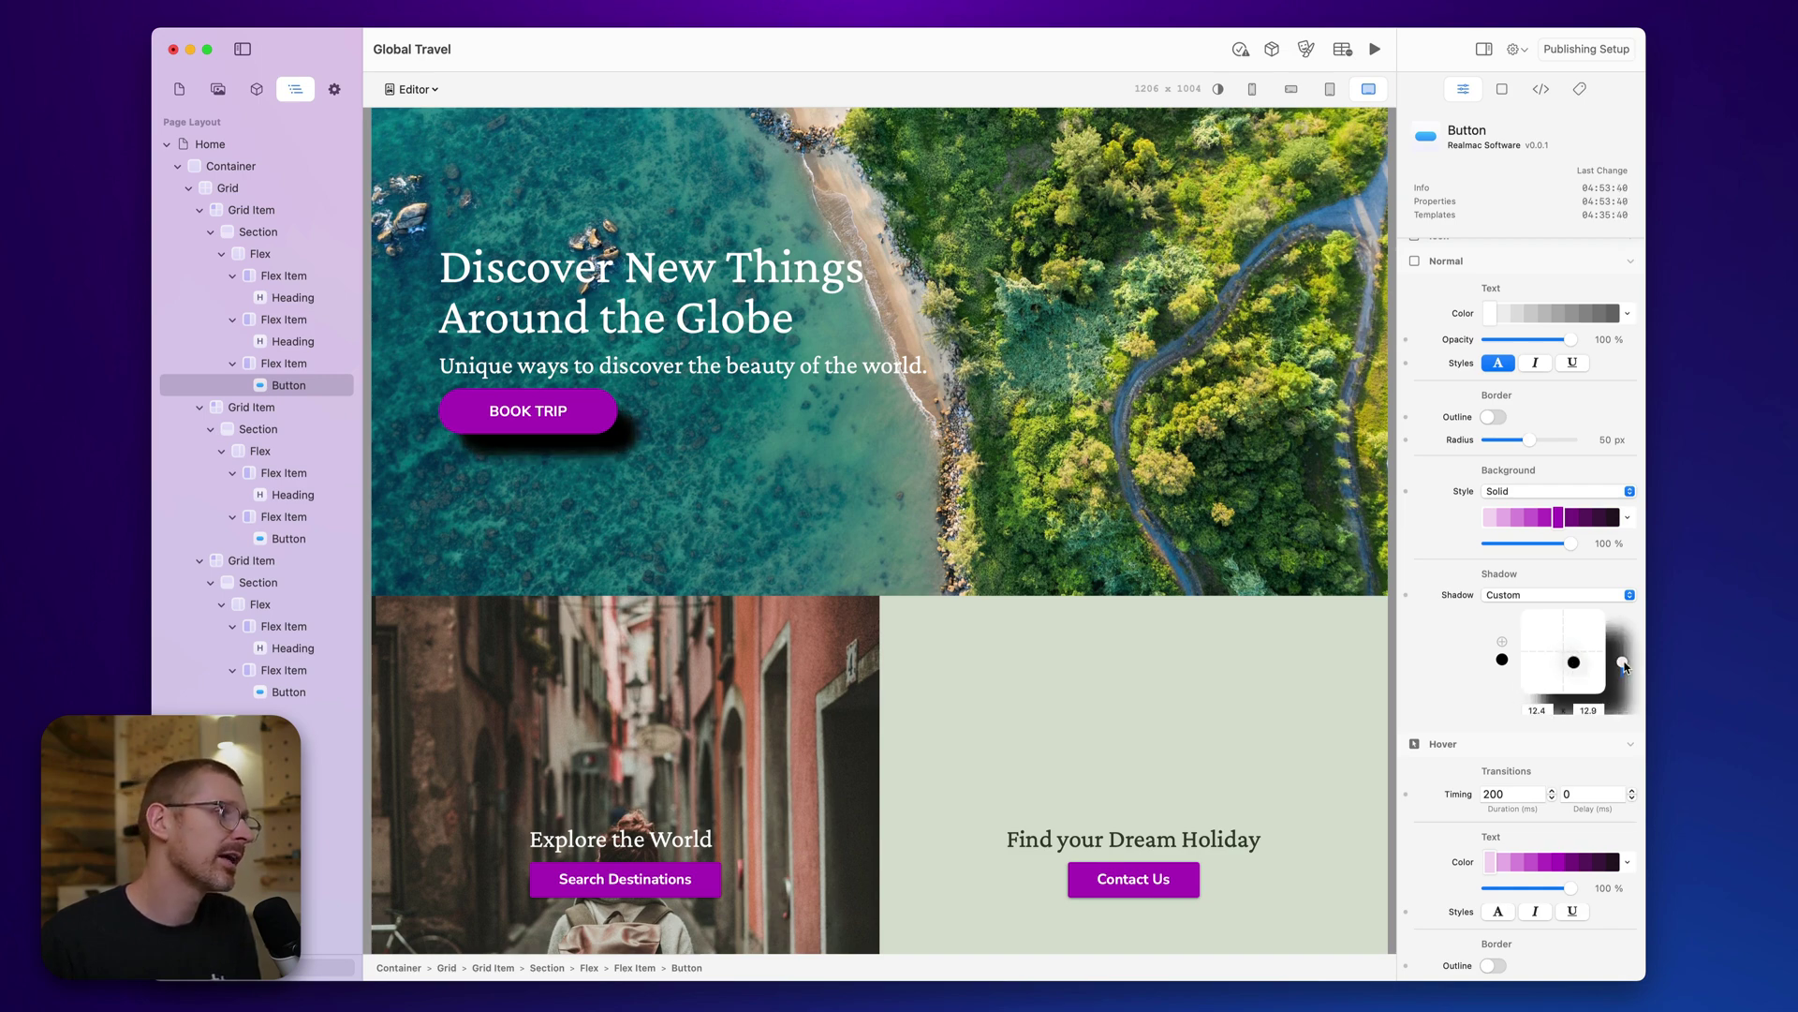
click(1502, 660)
drag(1268, 739, 1259, 740)
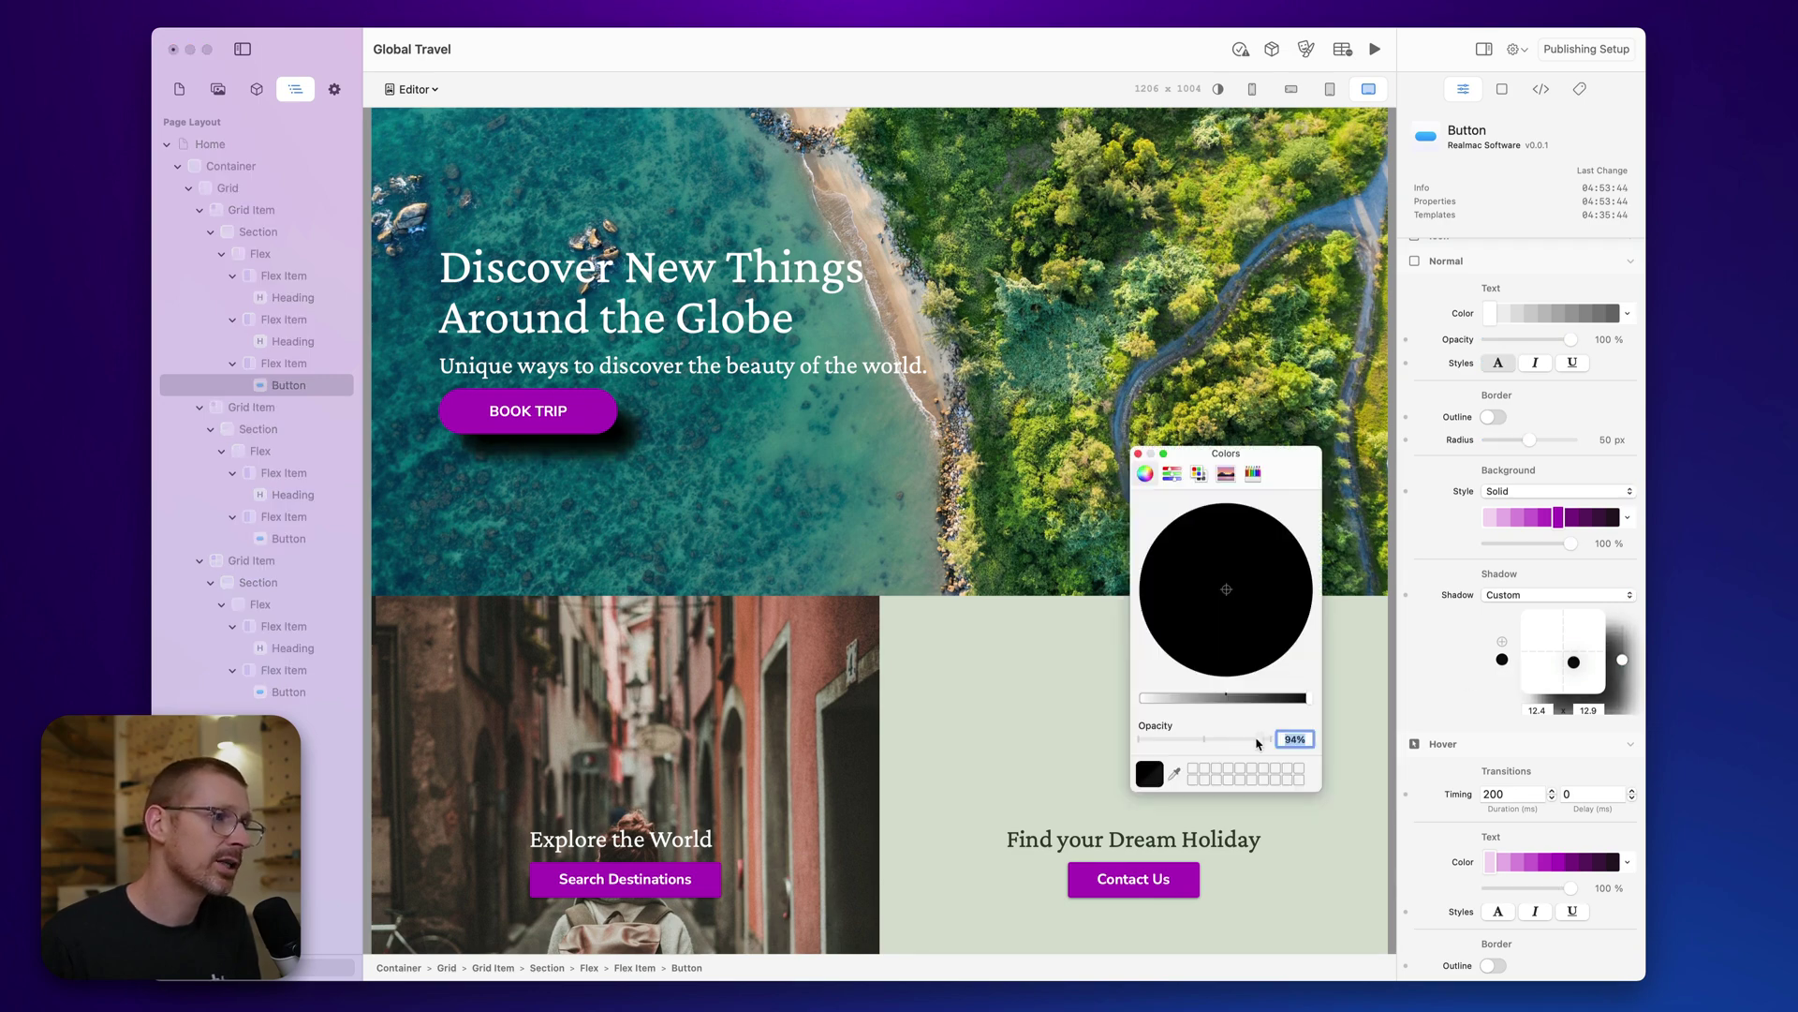
click(1138, 453)
Offset the BOOK TRIP button's hover shadow by about 5.9 x 4.7 and raise its black colour to 100% opacity.
scroll(1489, 637, down, 6)
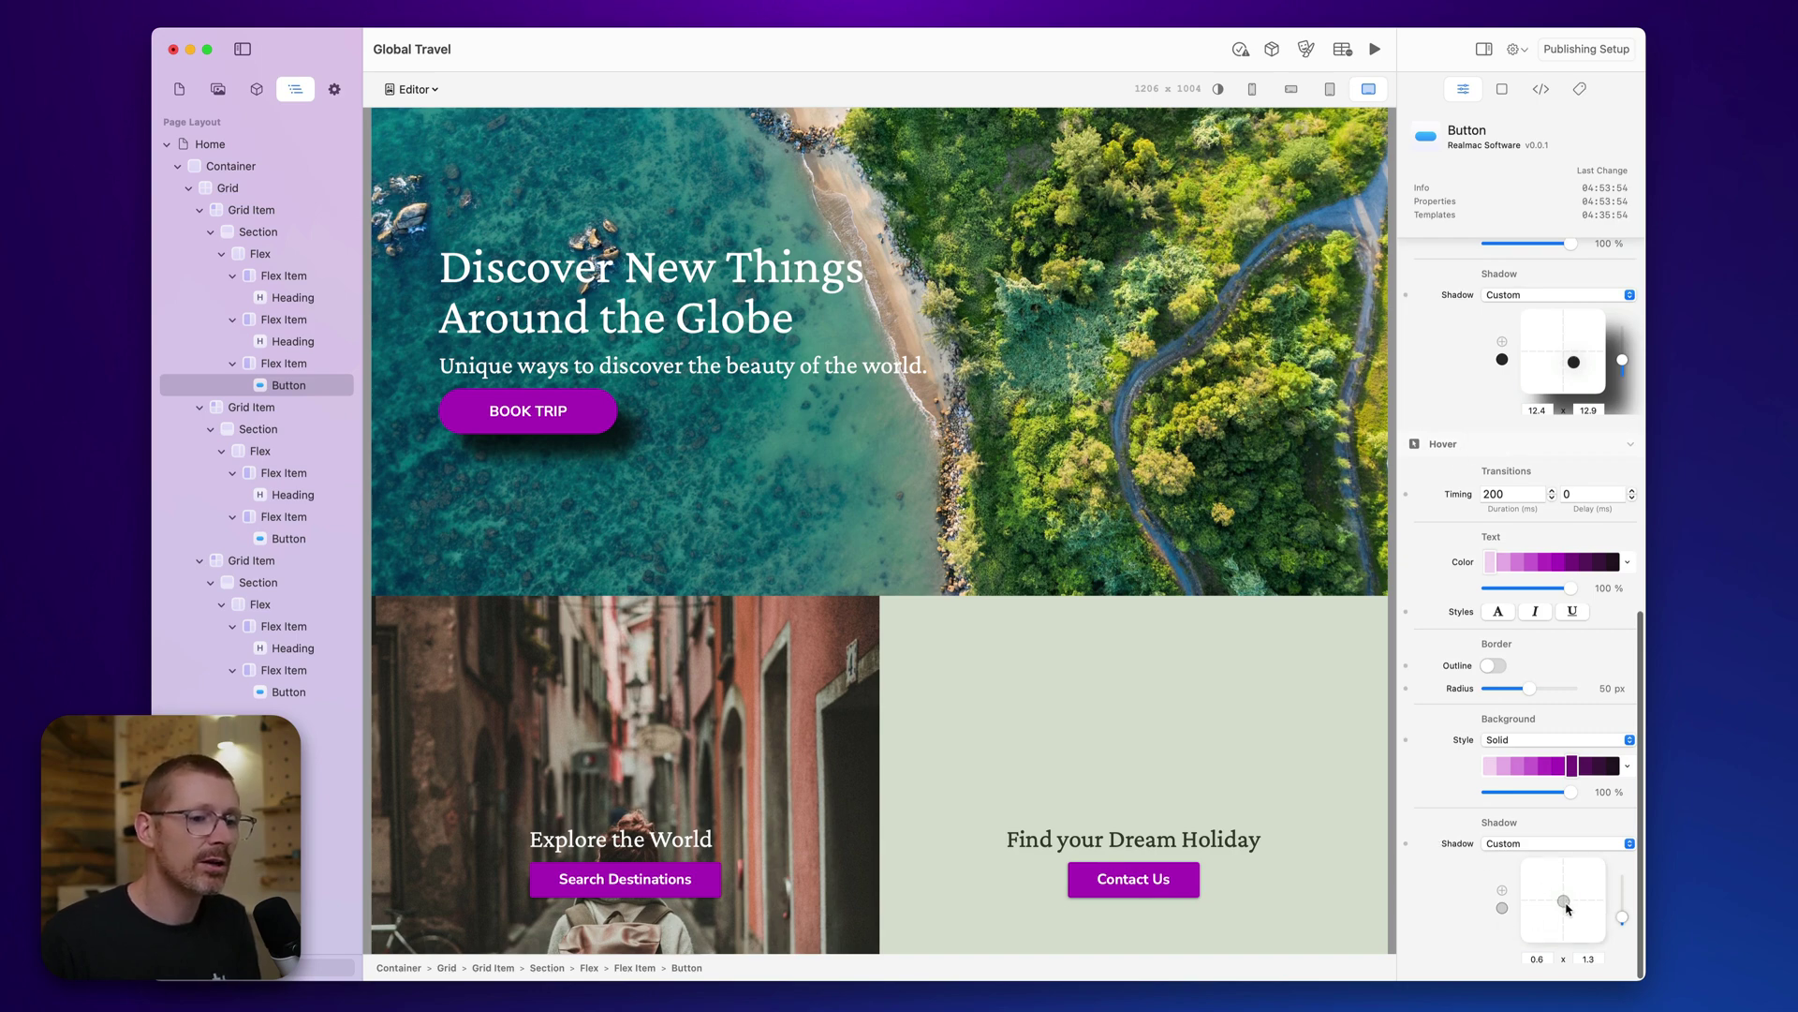
drag(1565, 903, 1570, 907)
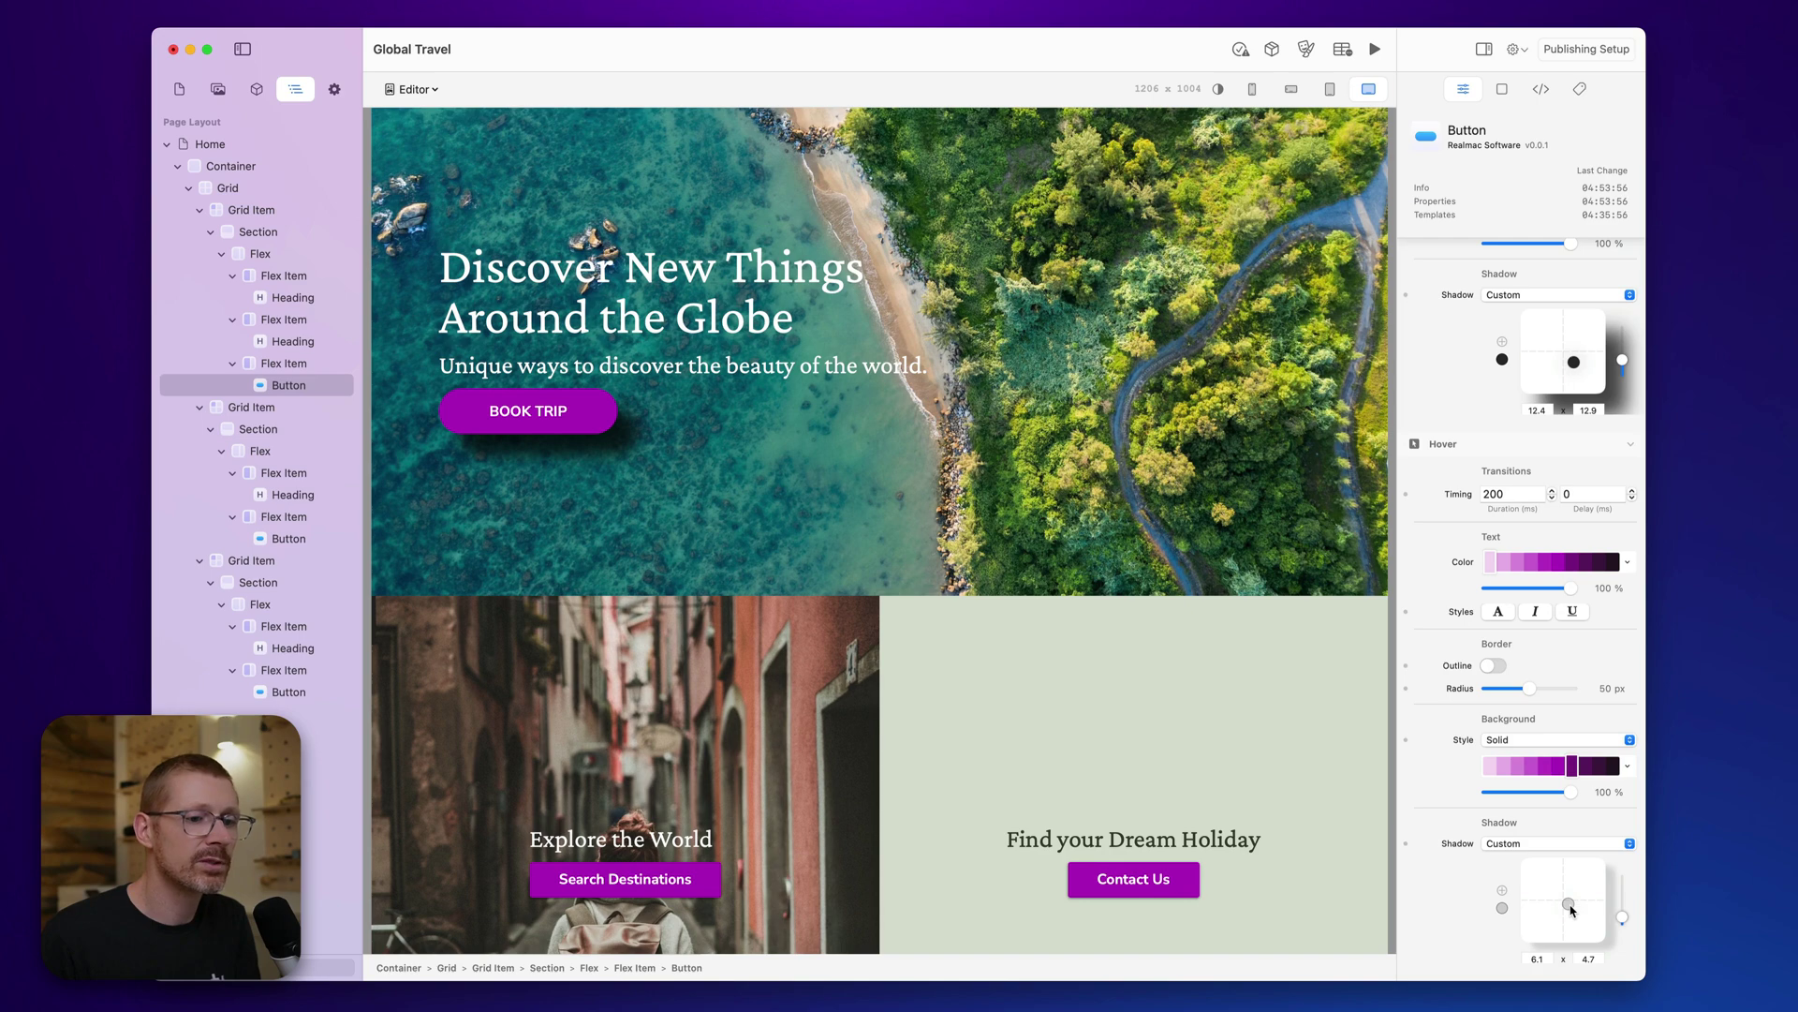
click(1502, 908)
drag(1186, 742, 1267, 742)
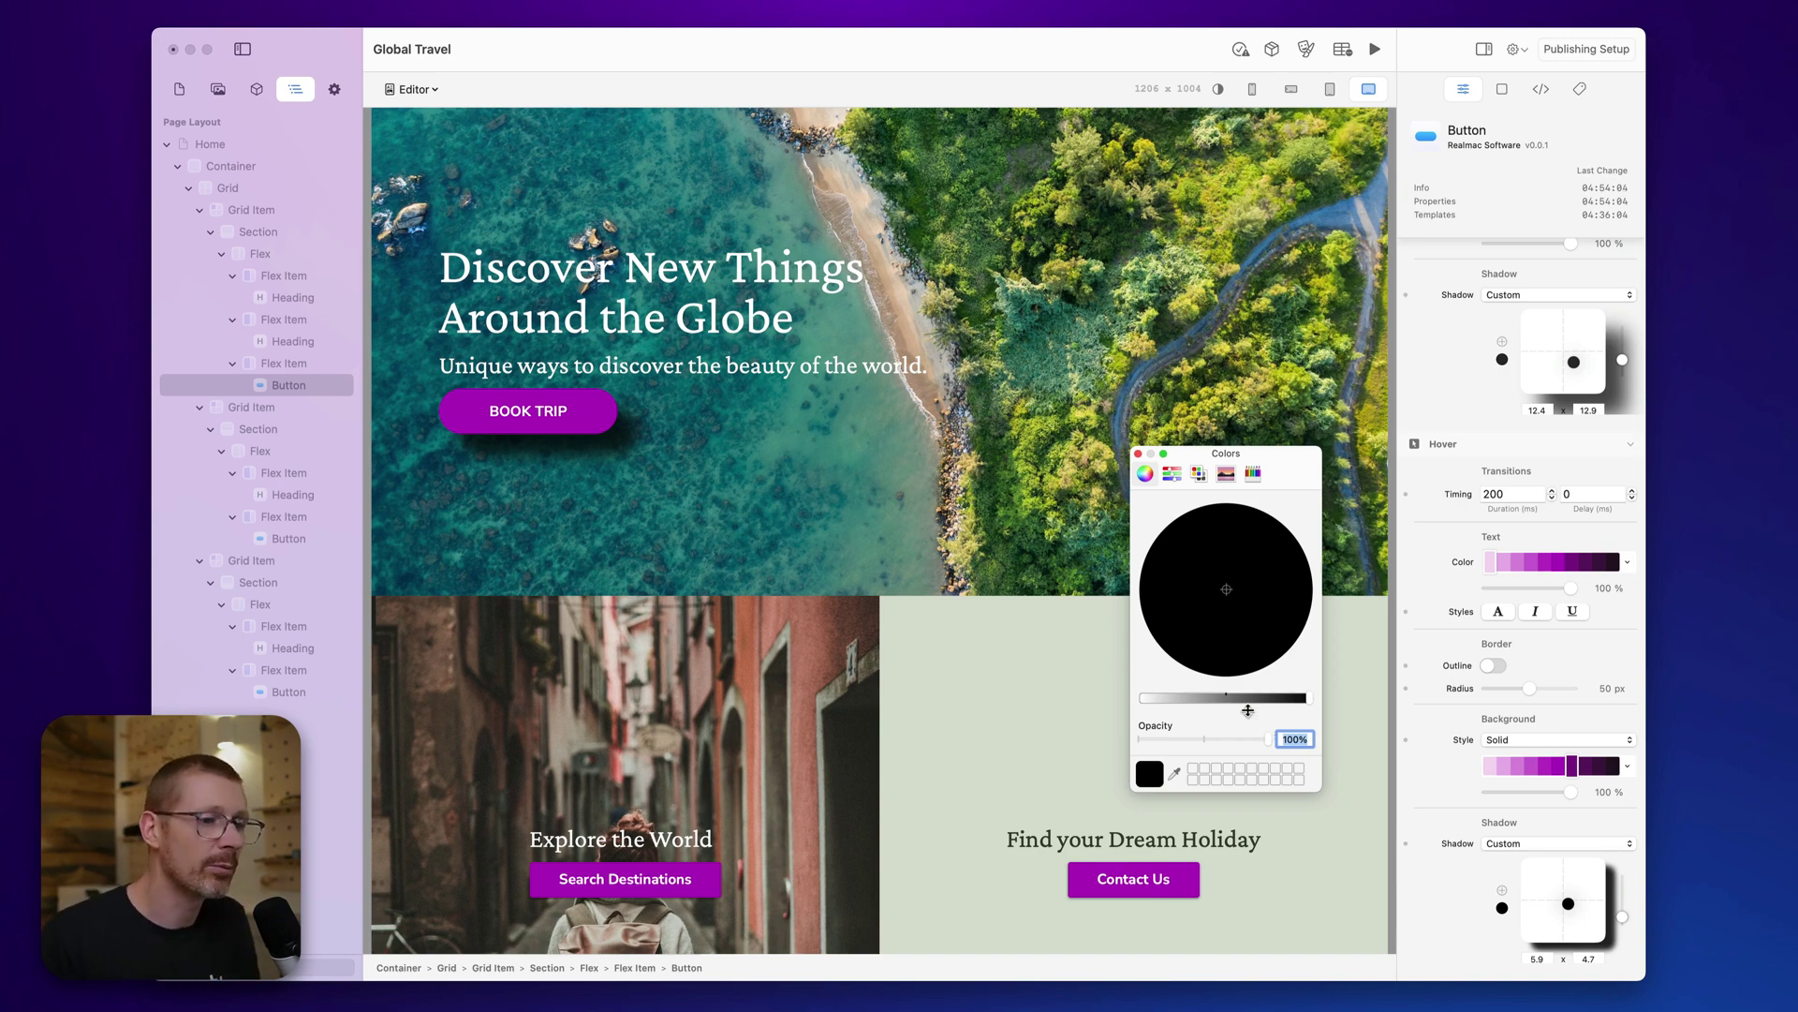
click(1139, 454)
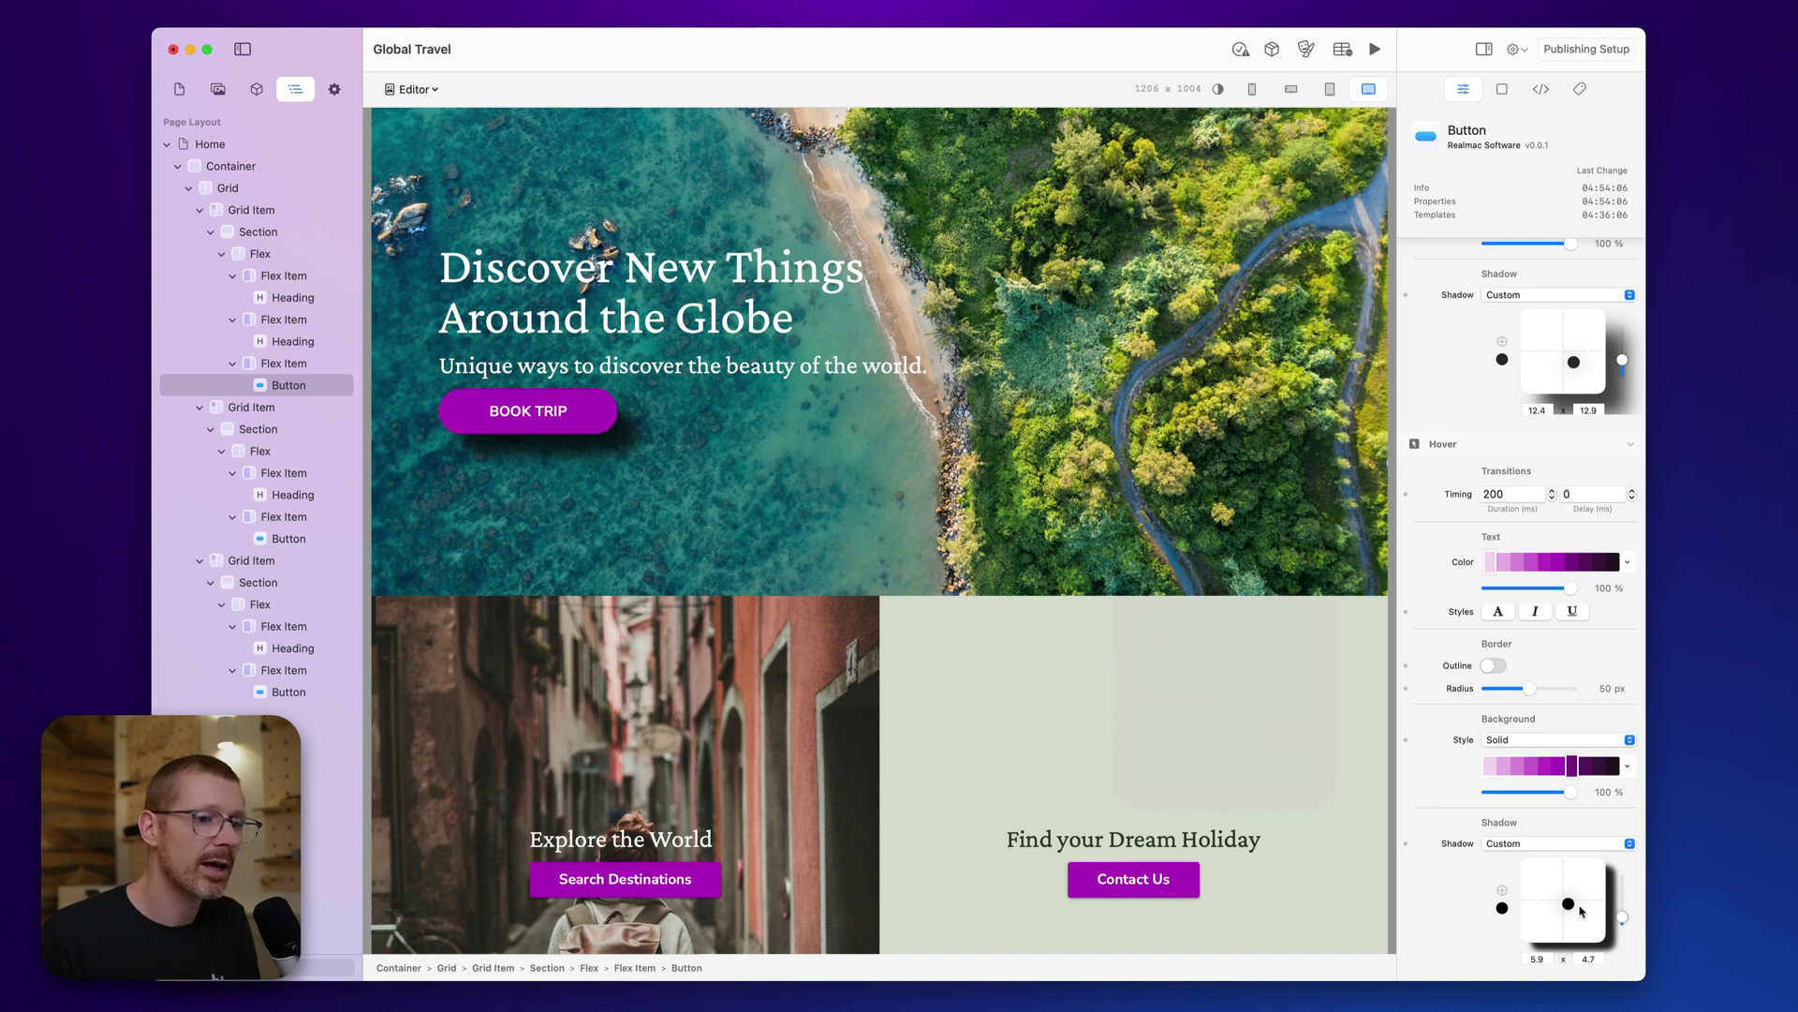
Sharpen the hover shadow by reducing its blur, and set its offset to 0 horizontally and about 3.7 vertically.
click(1571, 906)
drag(1571, 906, 1568, 903)
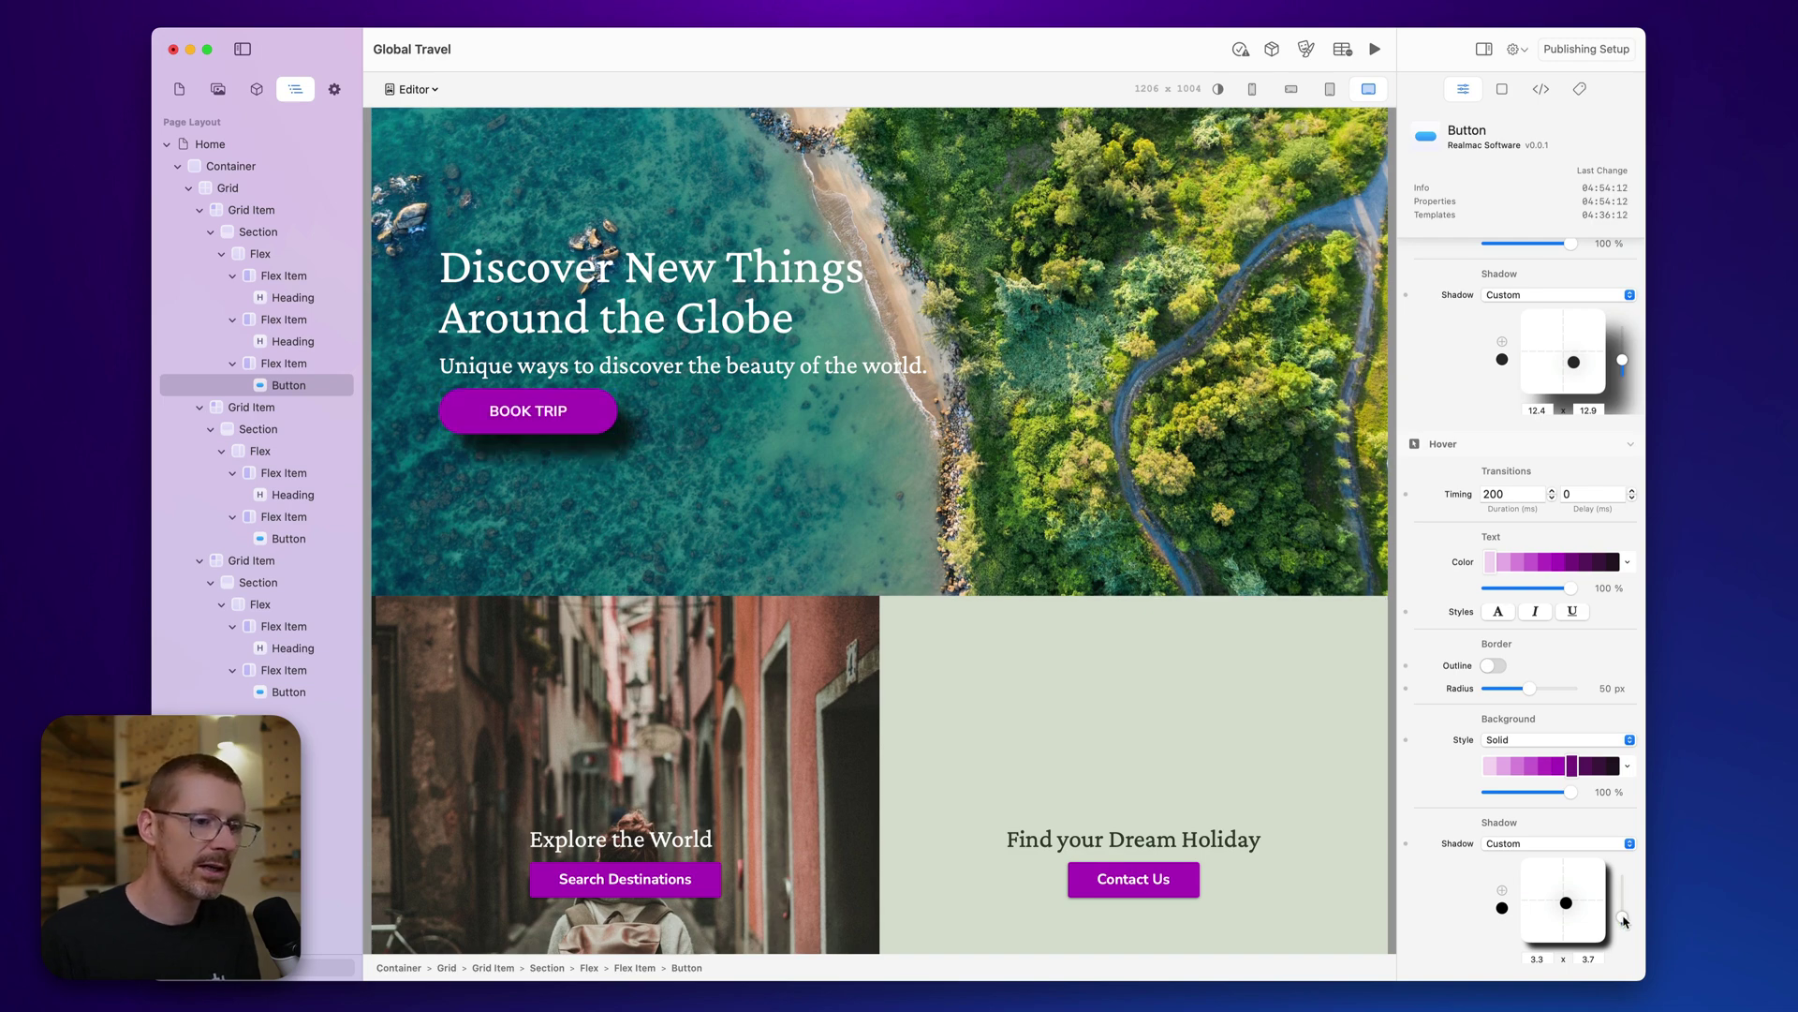
drag(1625, 921, 1623, 926)
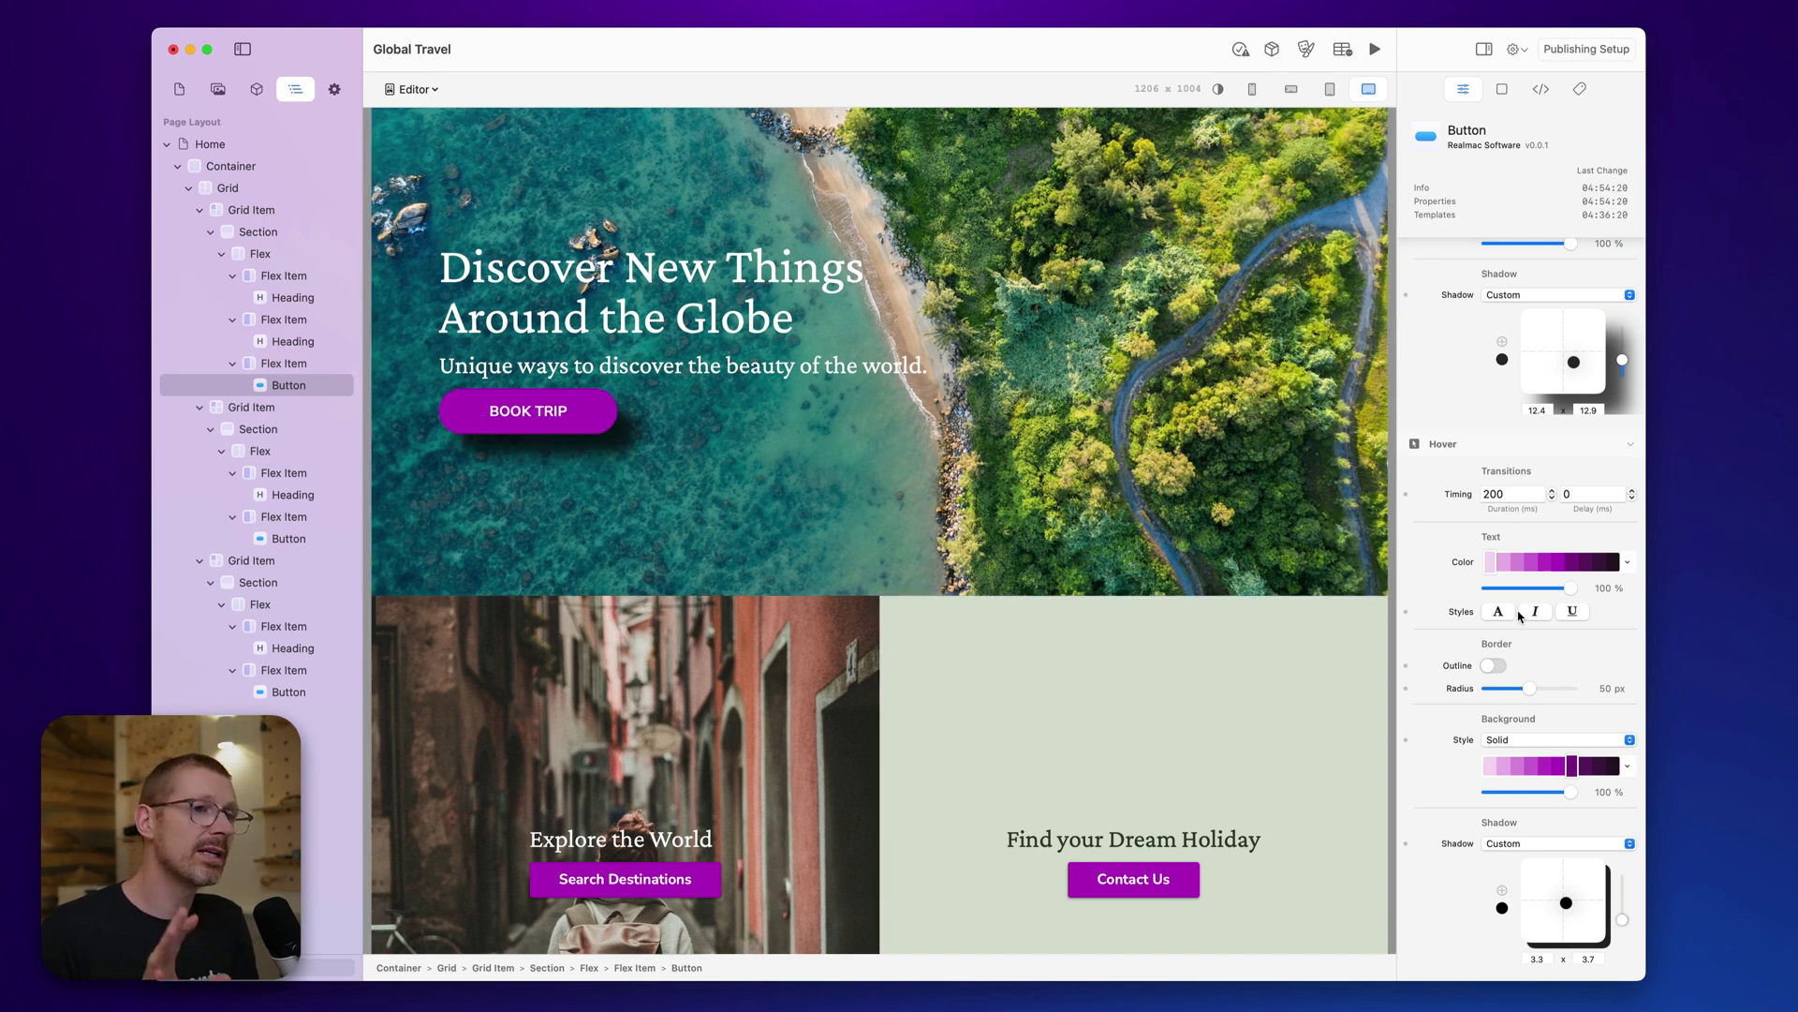
click(1534, 959)
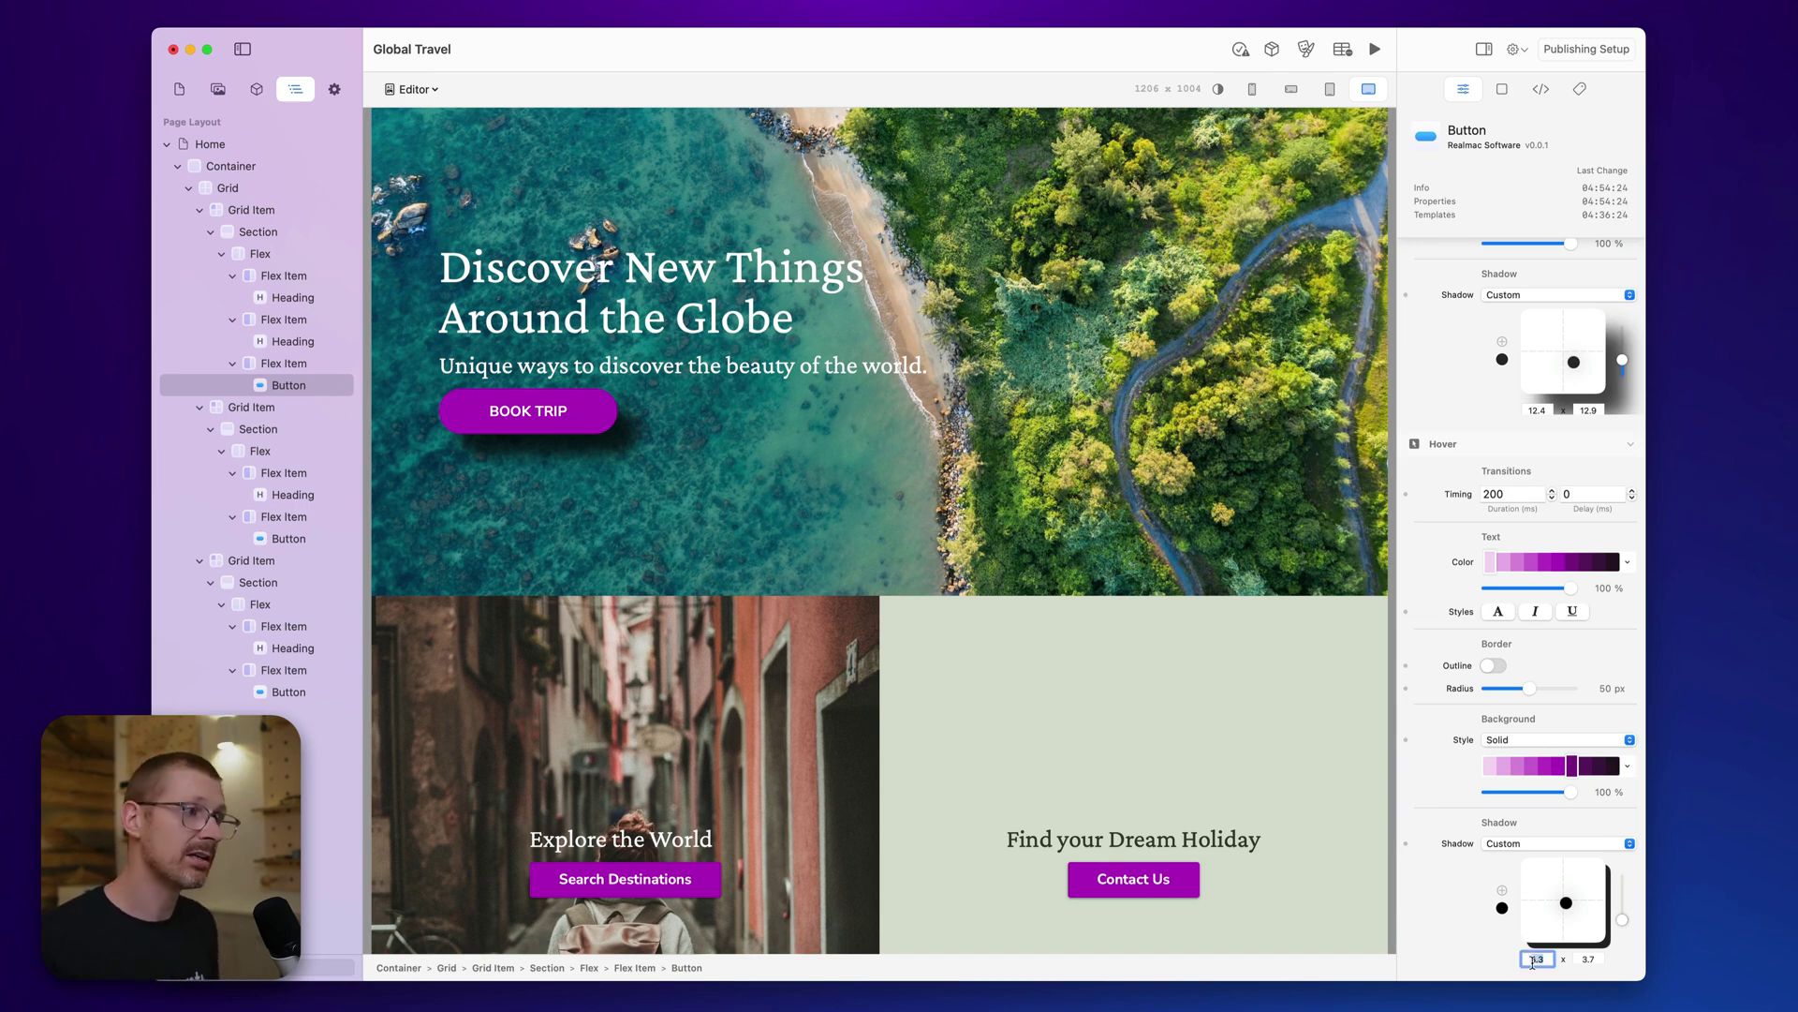
text(0)
key(Tab)
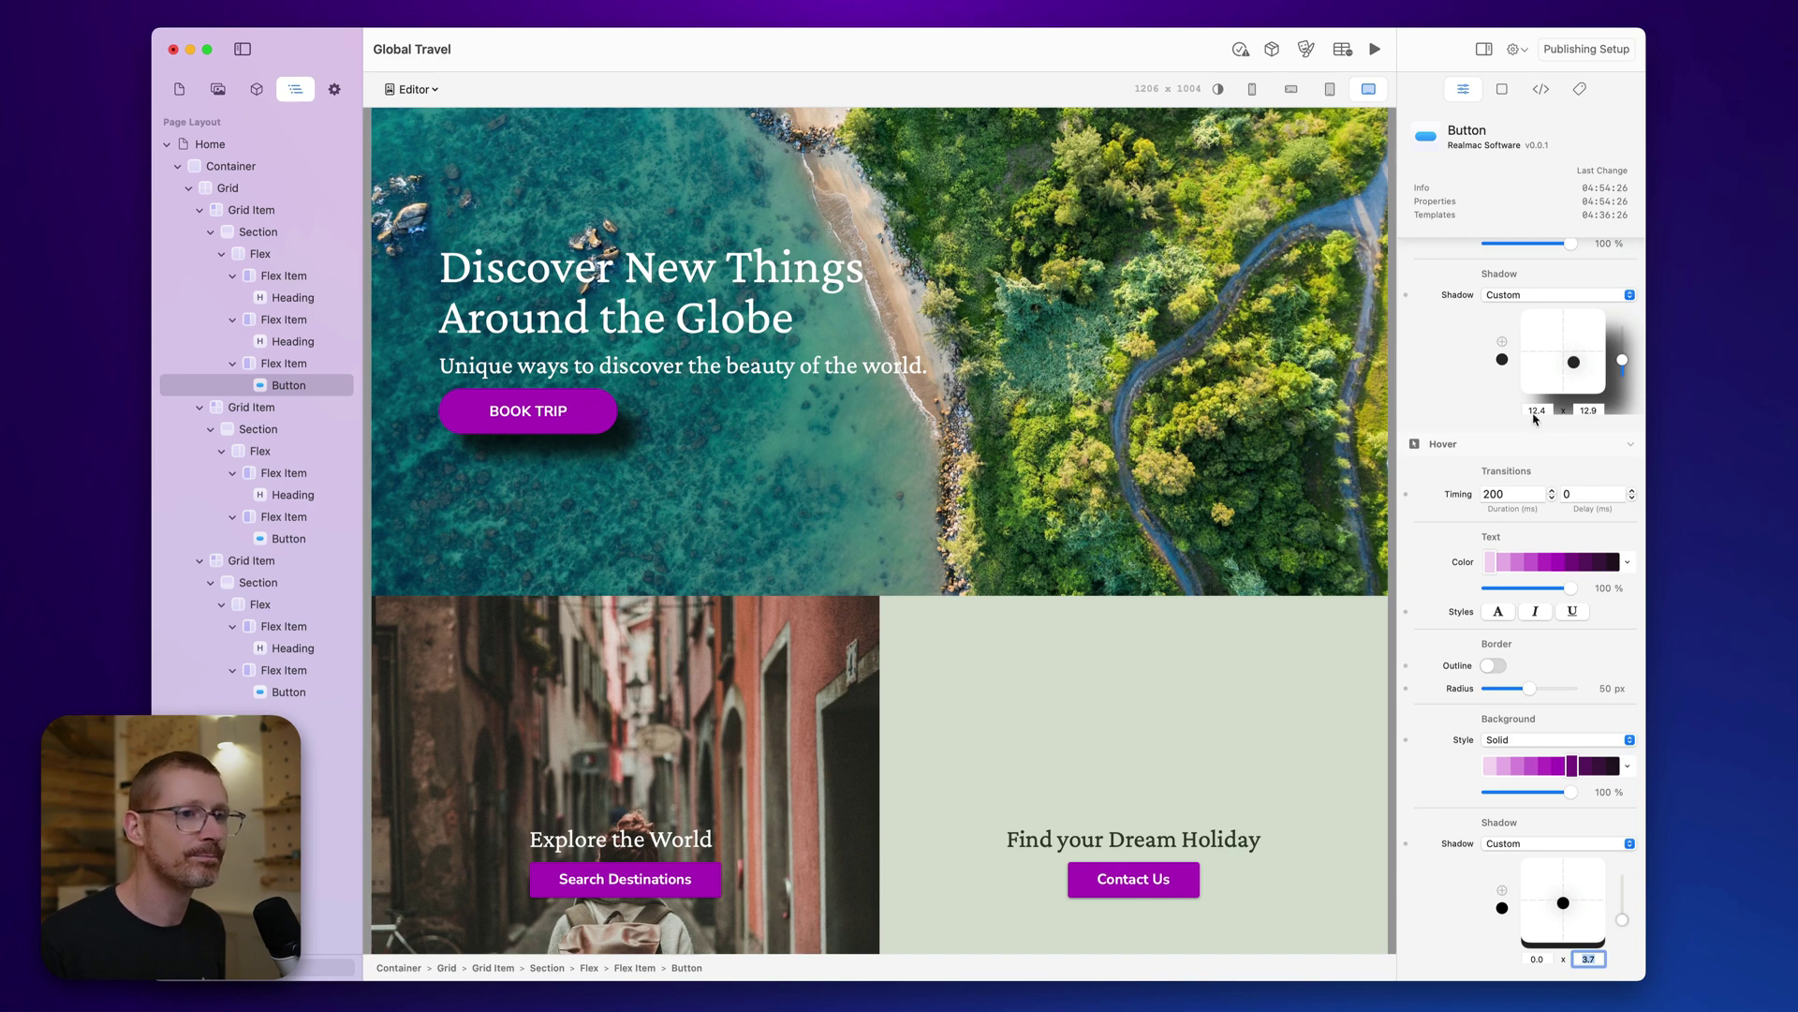
Set the button's normal shadow offset to 0 horizontally and 12 vertically.
click(1536, 410)
text(0)
key(Tab)
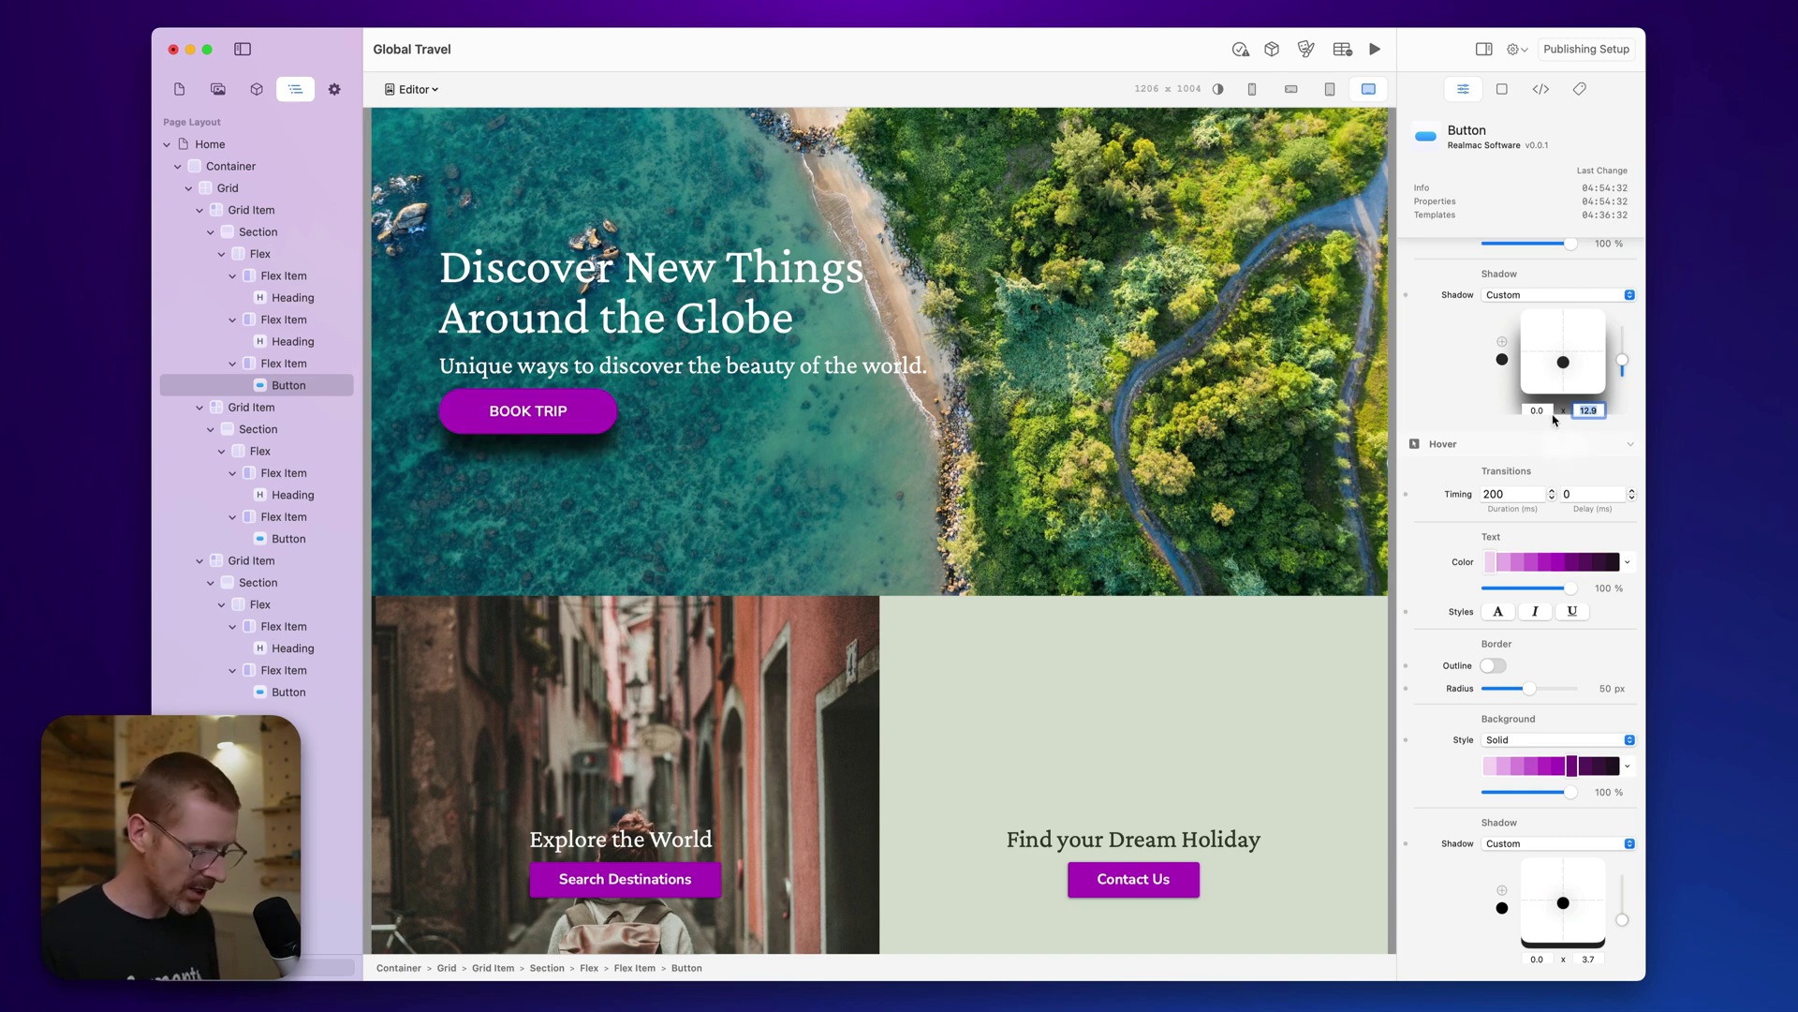
text(12)
key(Tab)
Set the hover shadow's vertical offset to 5.
click(1591, 959)
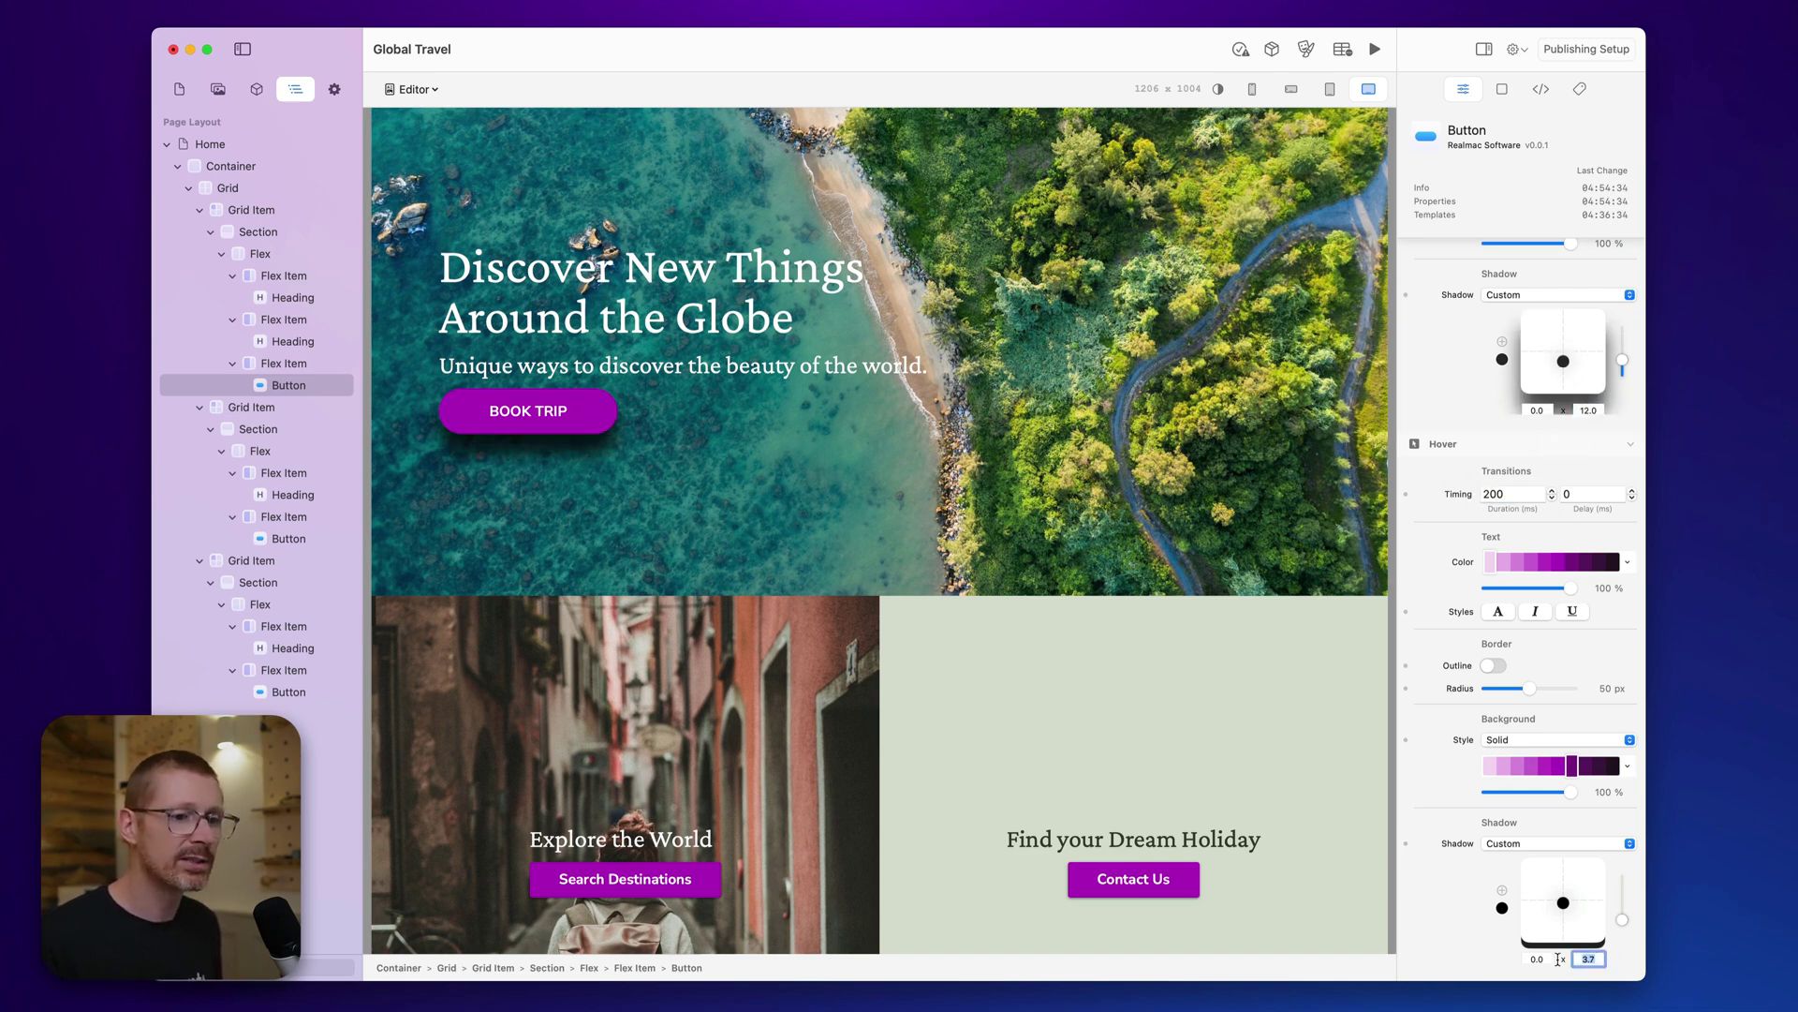
text(5)
key(Return)
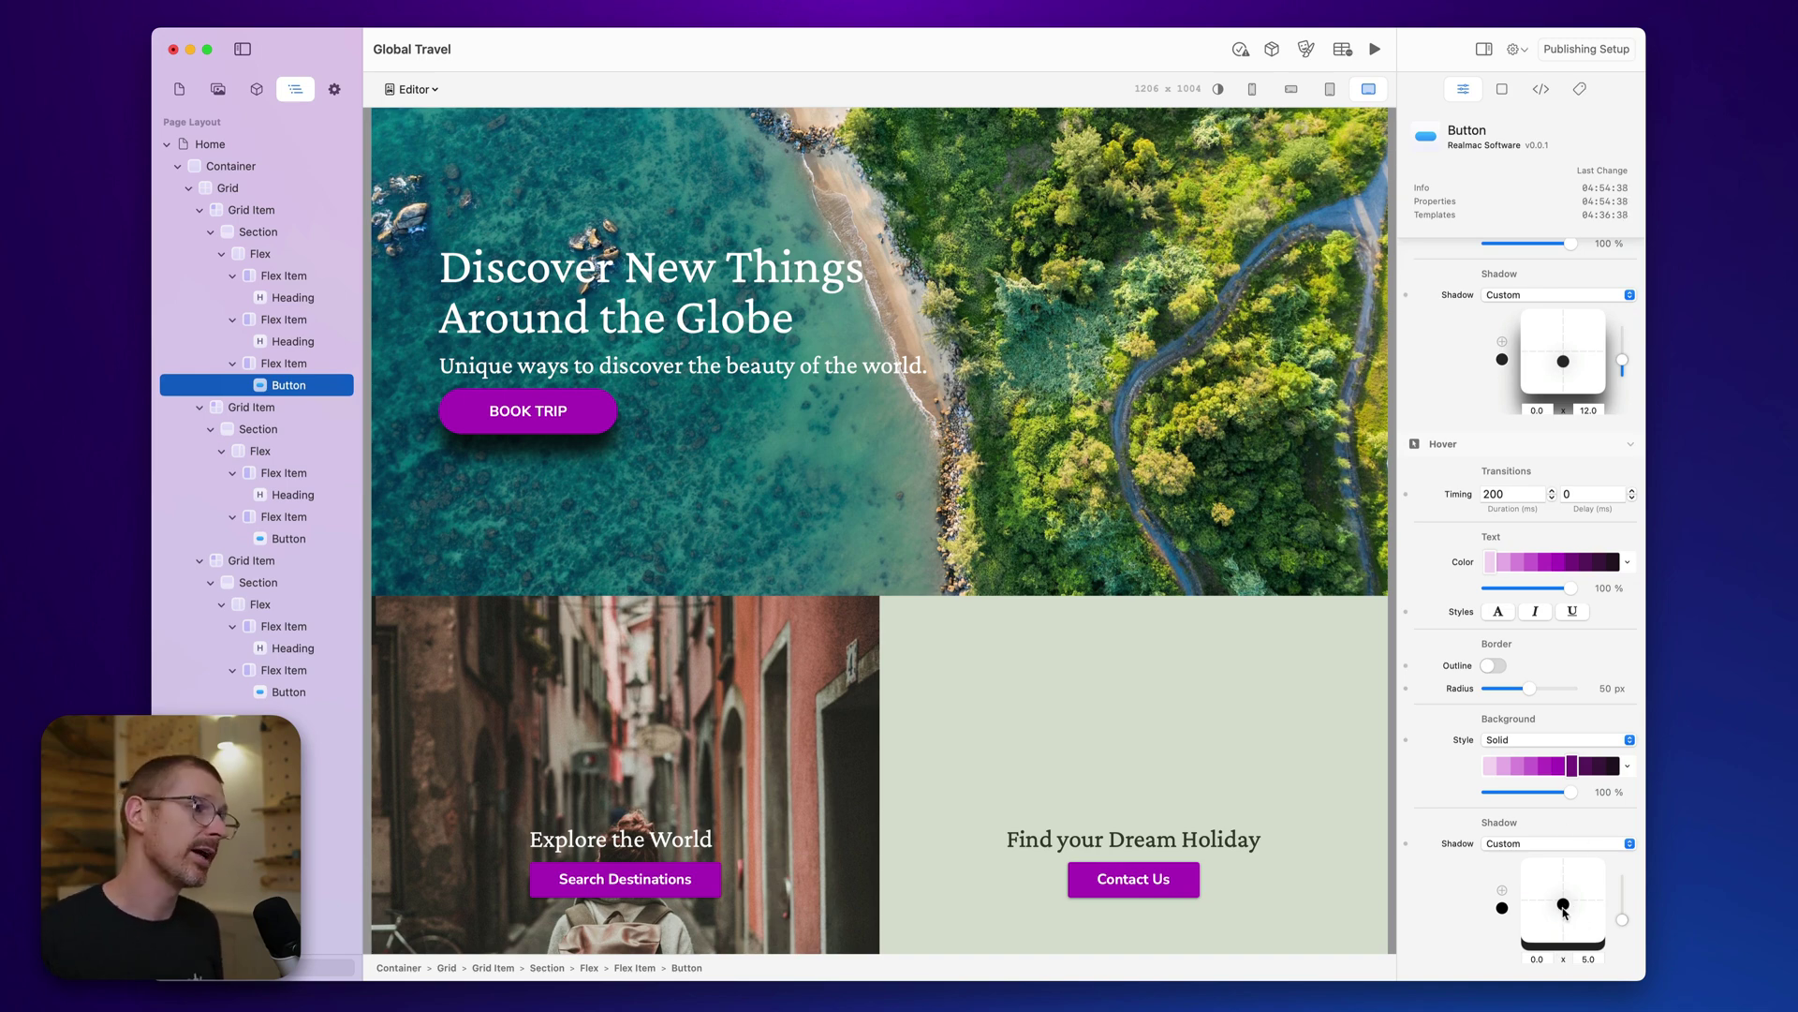
Adjust the hover shadow's offset to 0 x 4 and the normal shadow's offset to 2 x 10.
mouse_move(1564, 910)
mouse_down()
mouse_move(1564, 894)
mouse_move(1566, 910)
mouse_up()
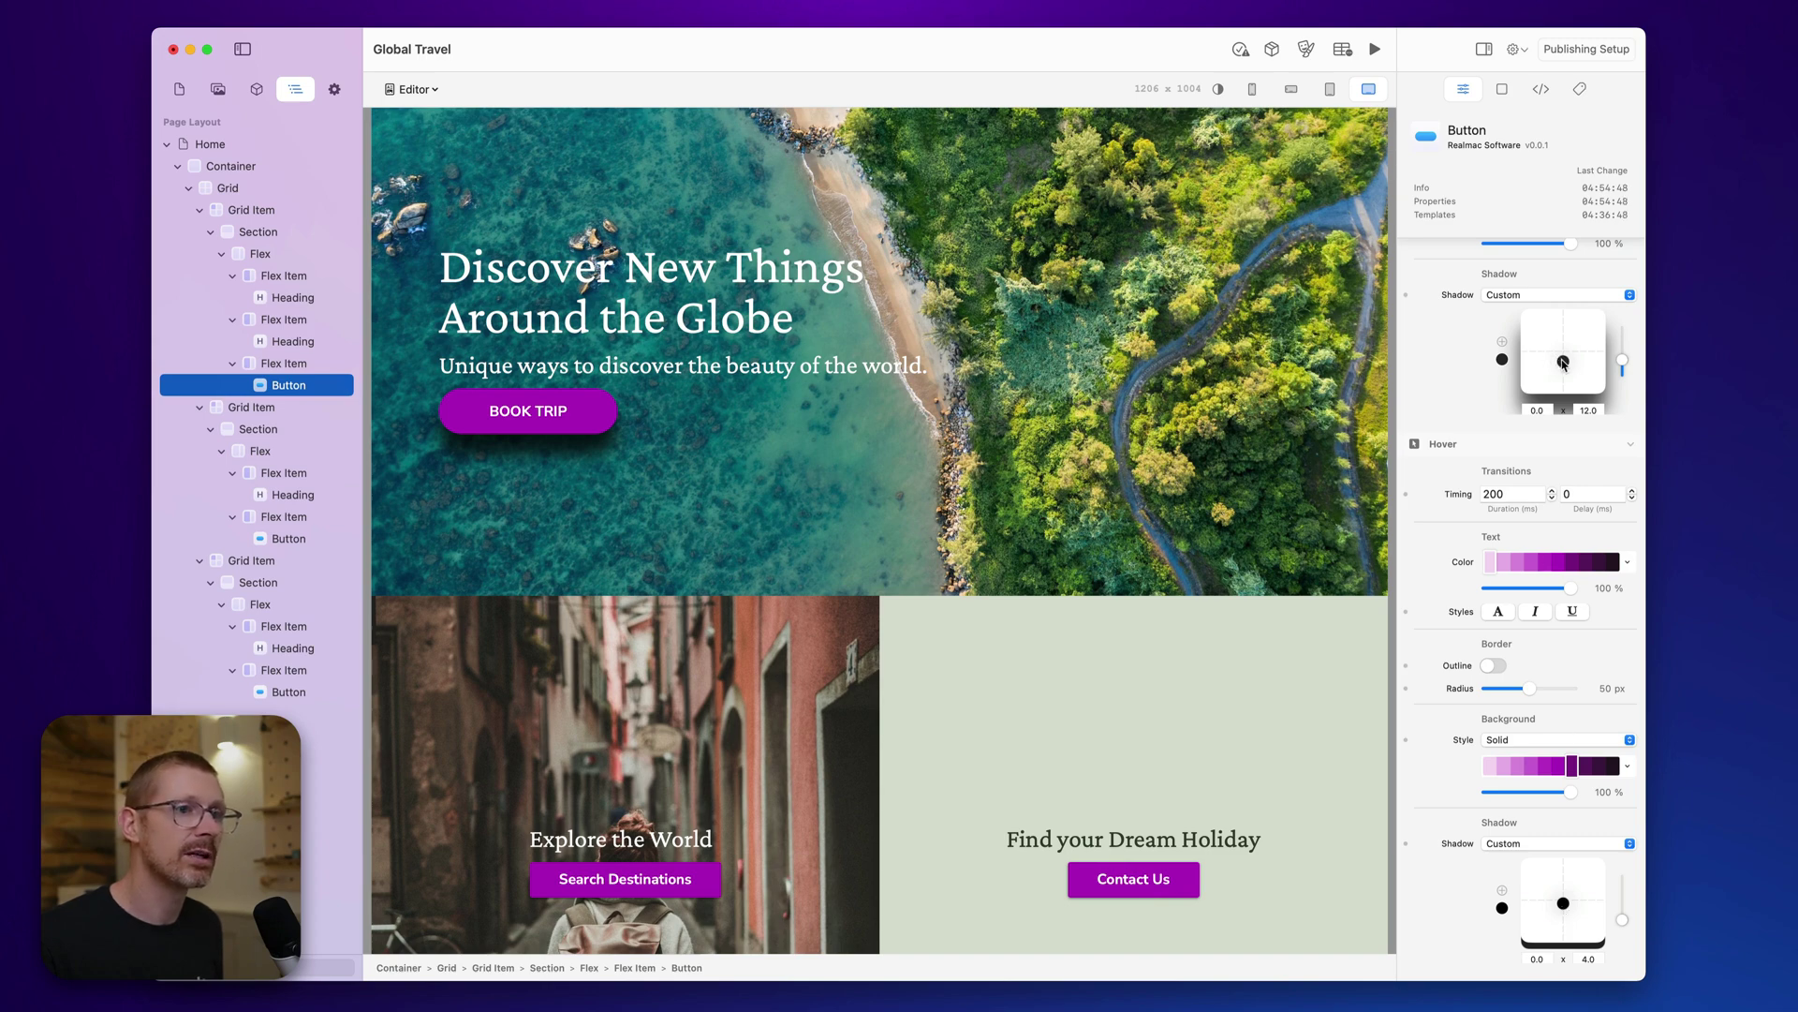
mouse_move(1563, 362)
mouse_down()
mouse_move(1563, 314)
mouse_move(1564, 359)
mouse_up()
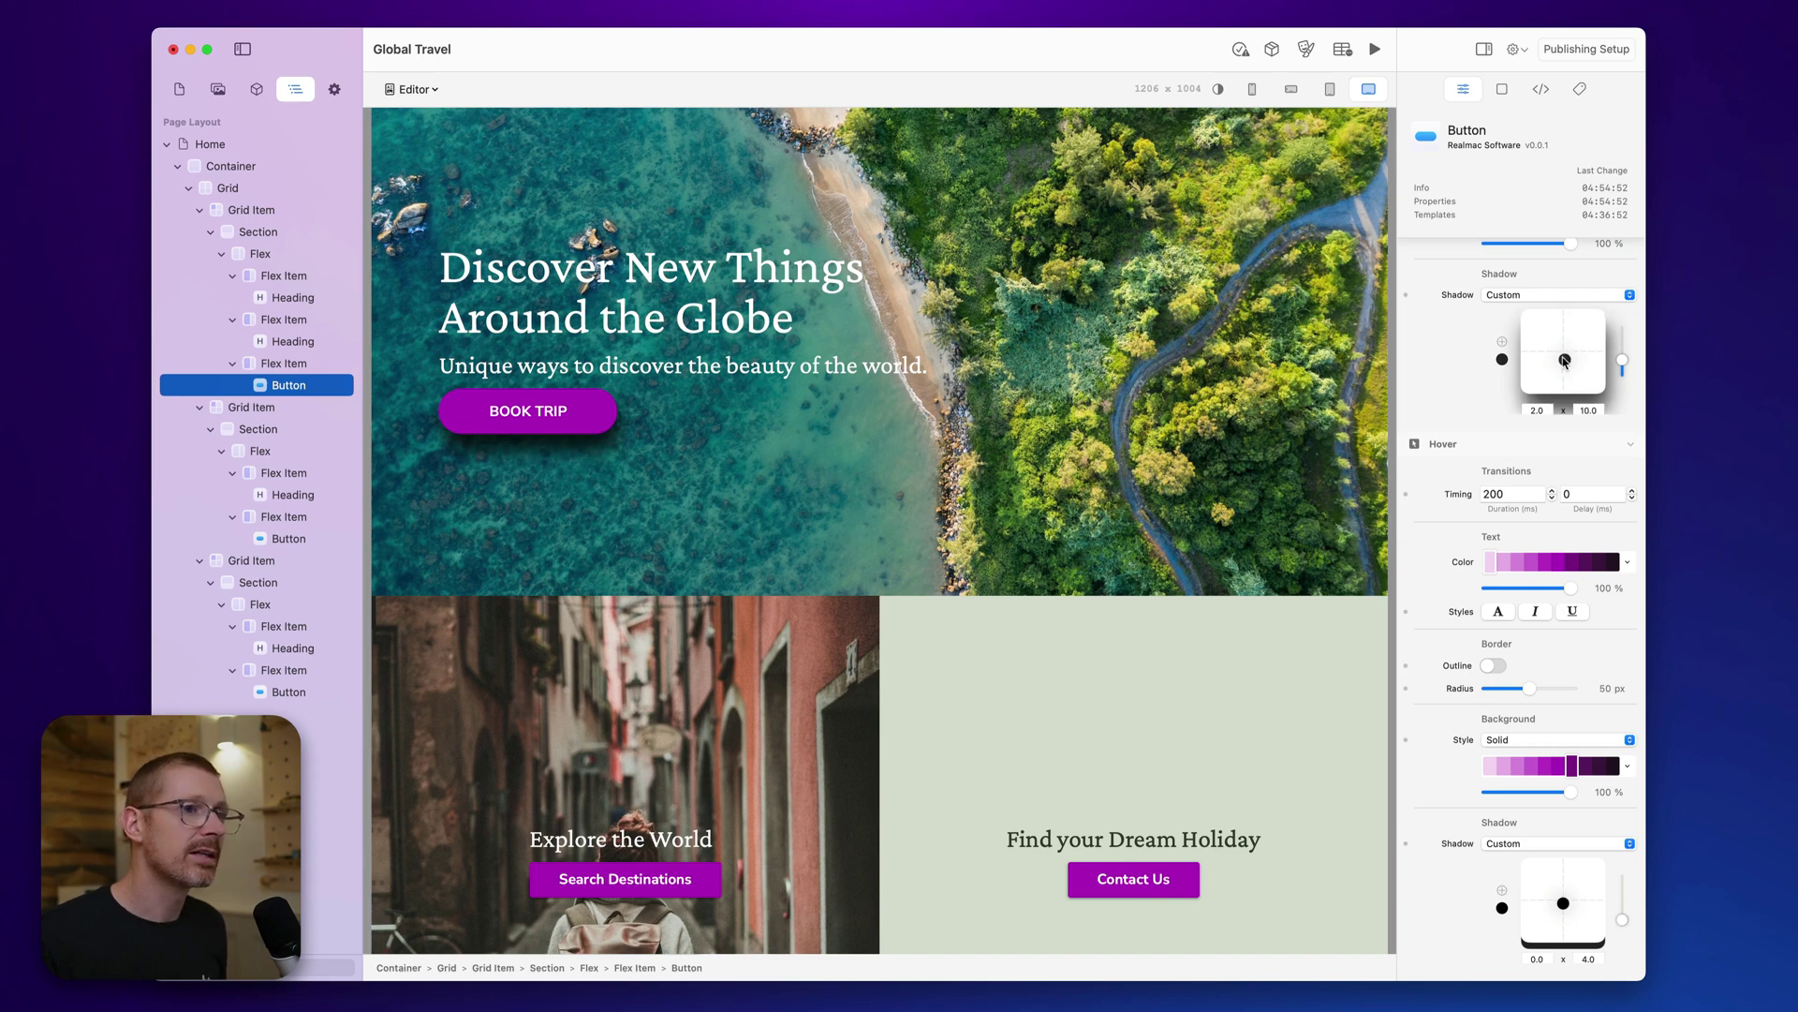
Select the Search Destinations button and check which shadow presets its normal and hover states use.
scroll(1453, 365, up, 2)
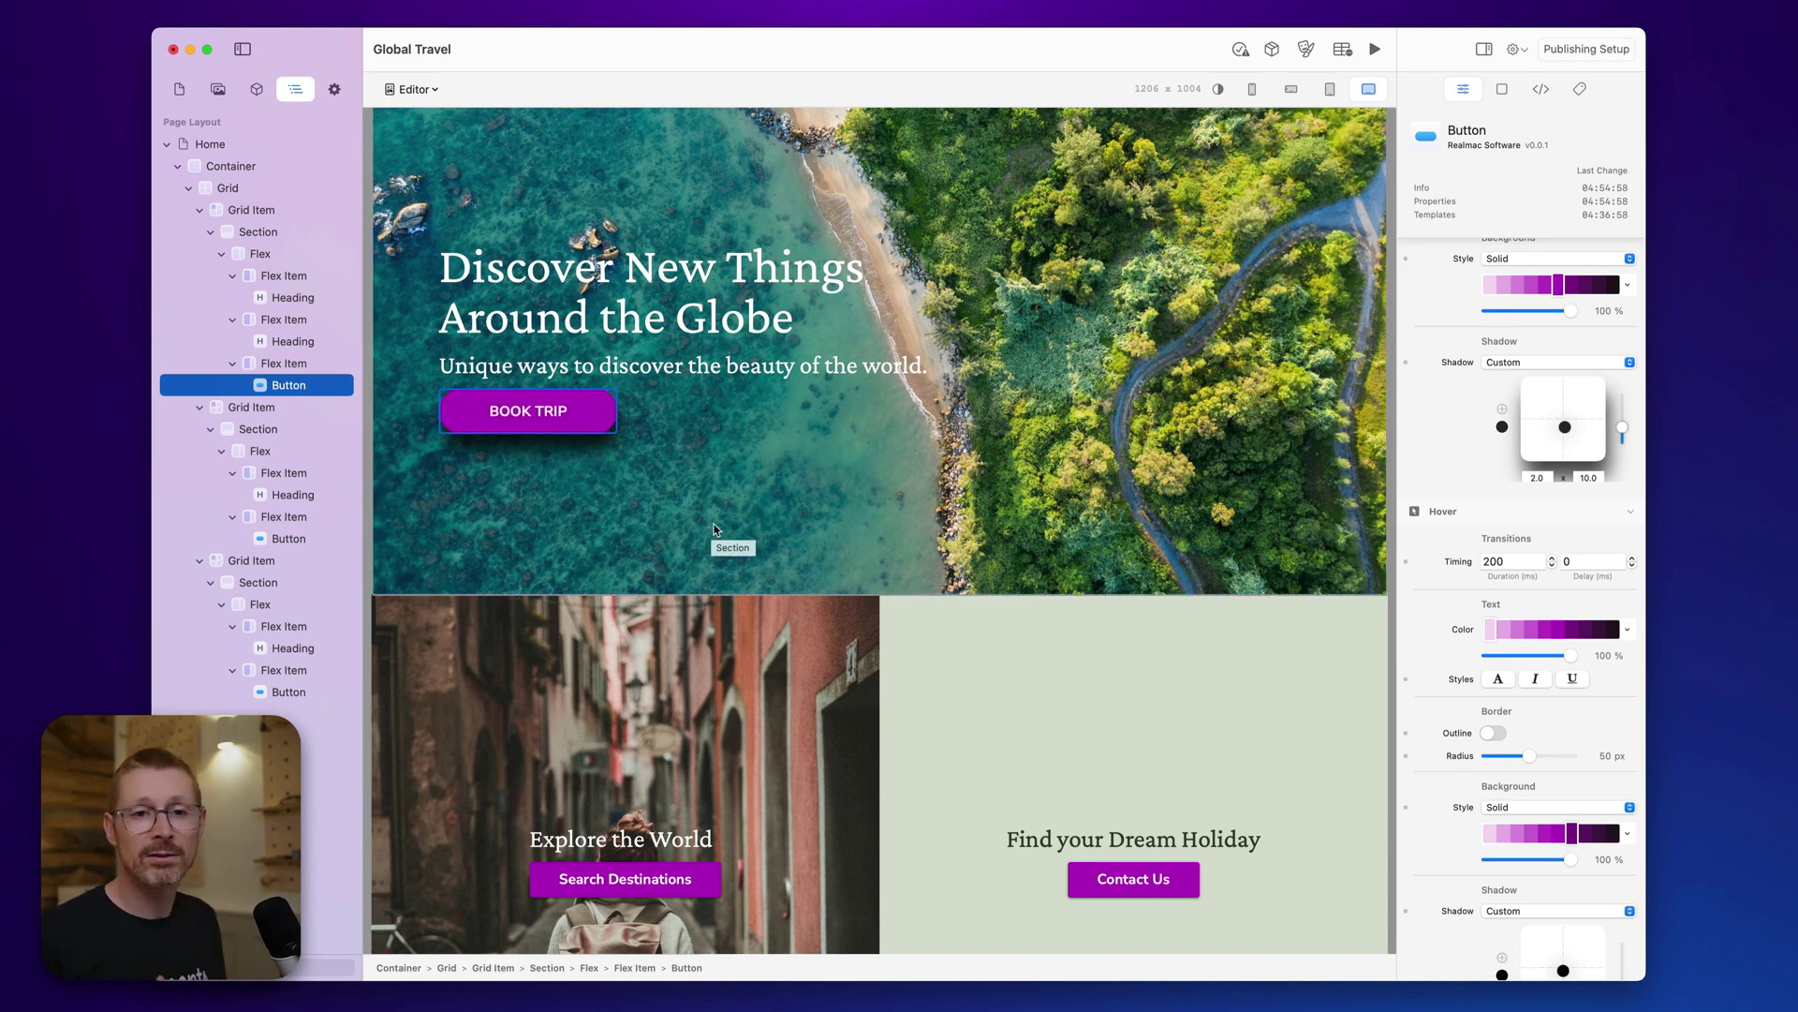
scroll(714, 529, down, 2)
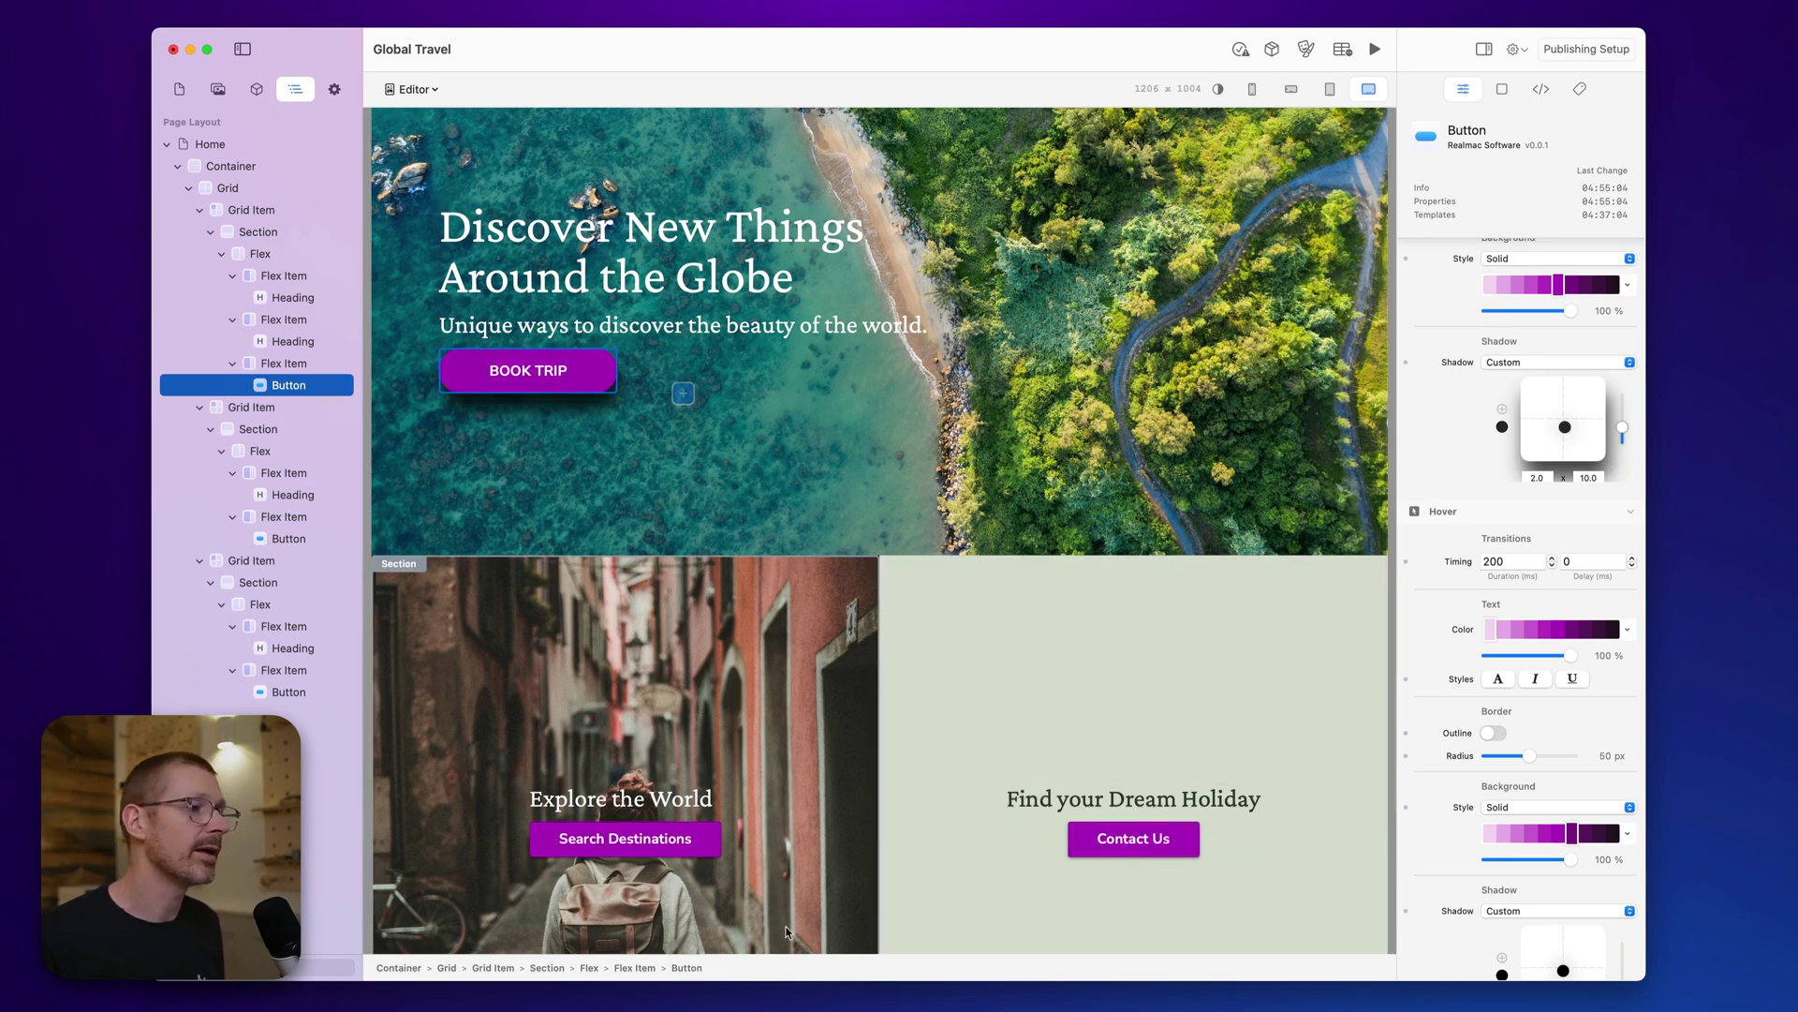
click(626, 840)
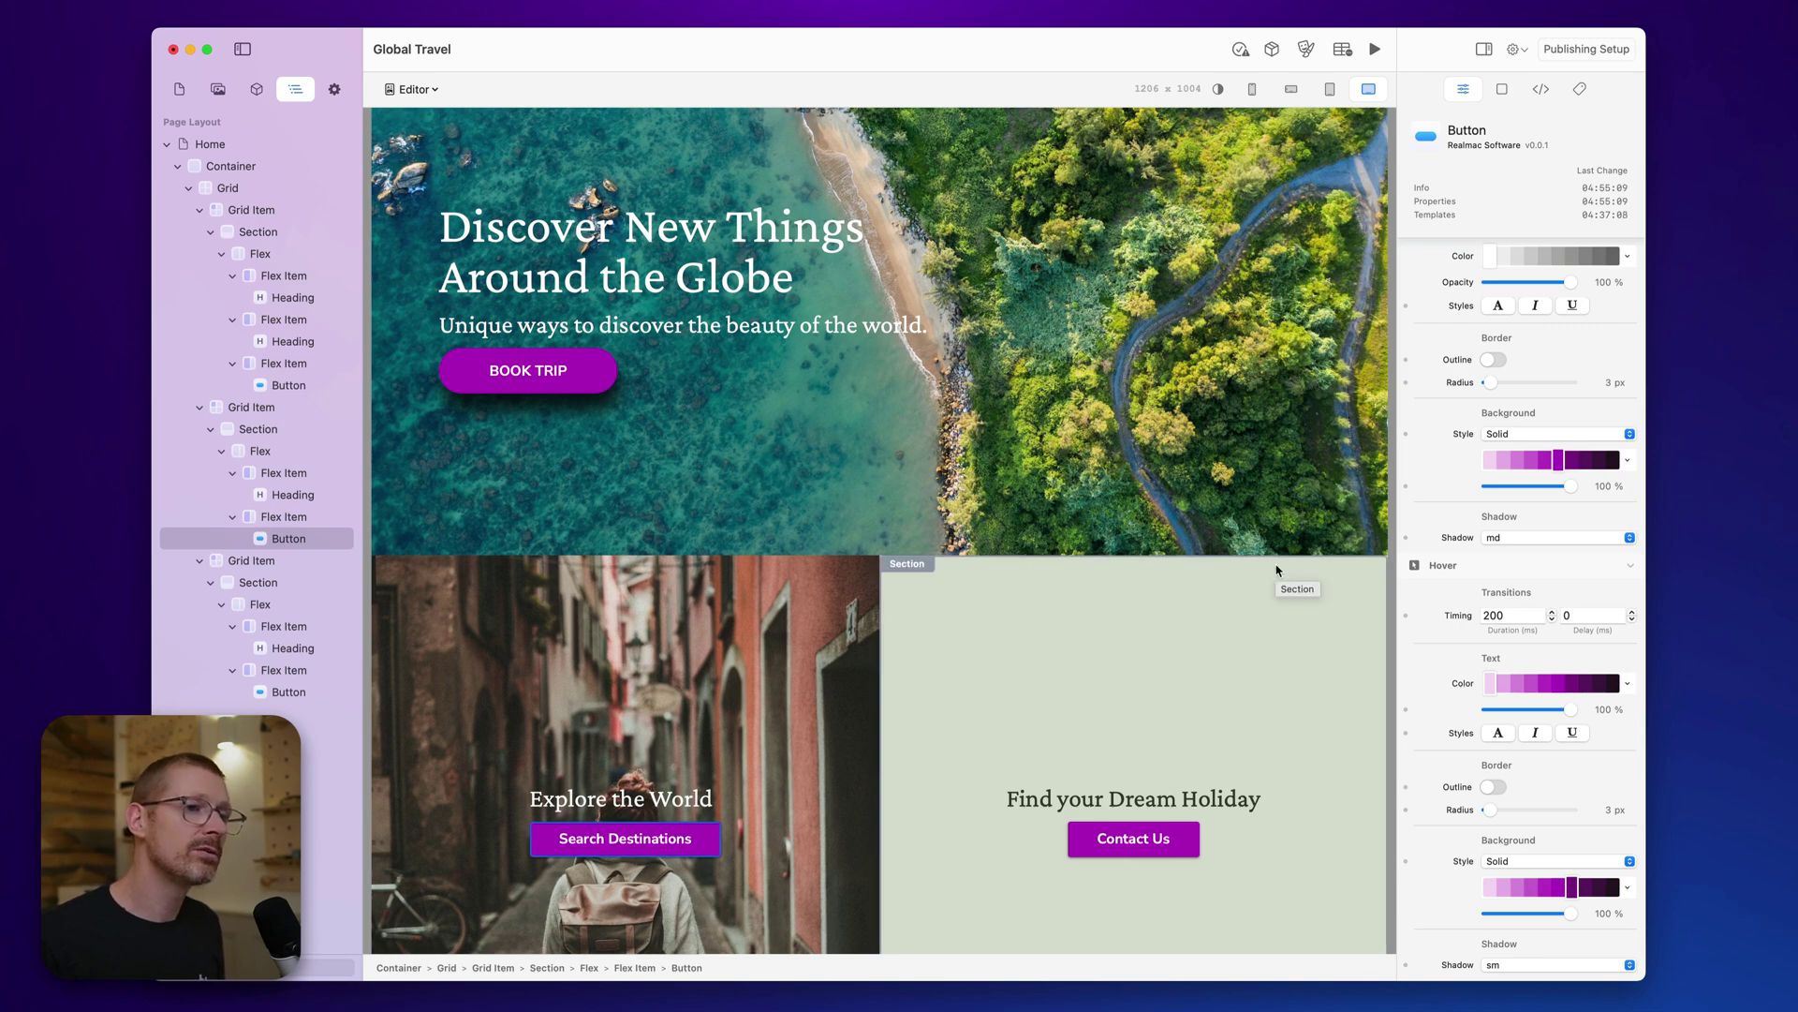
Open the site's theme settings and browse the font family, font style, spacing and shadow definitions.
click(1309, 52)
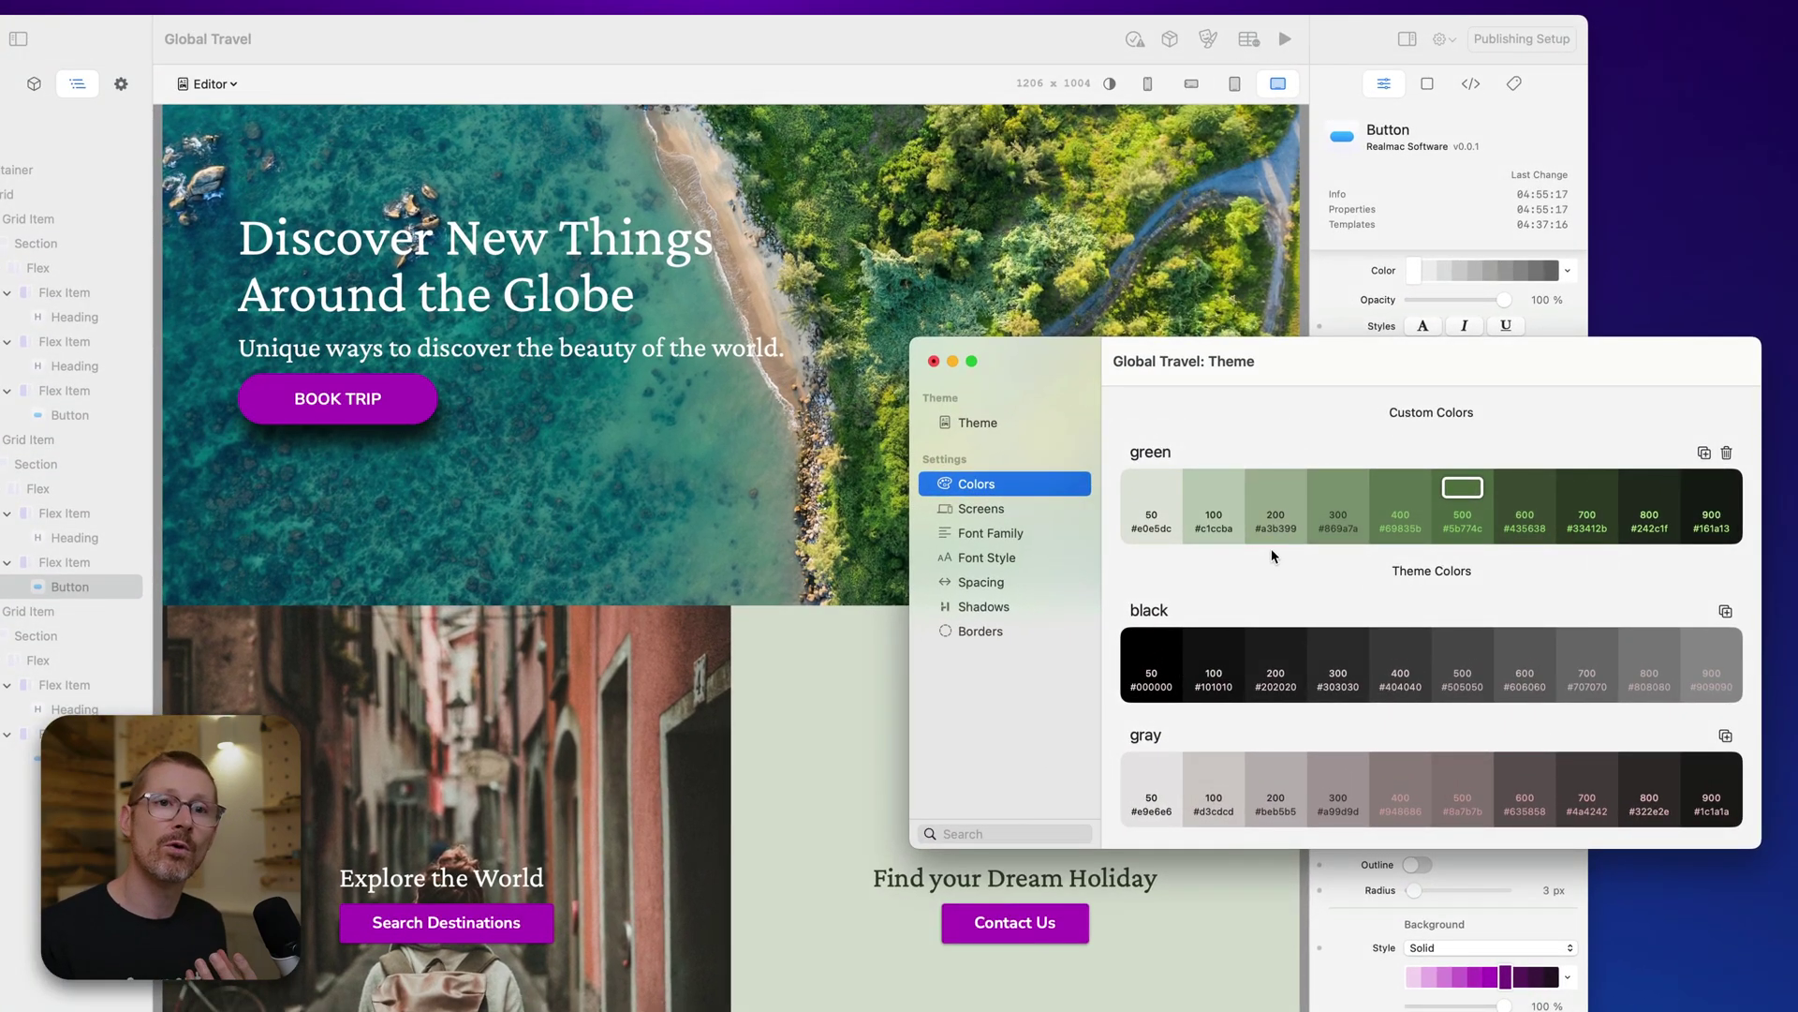
click(1000, 533)
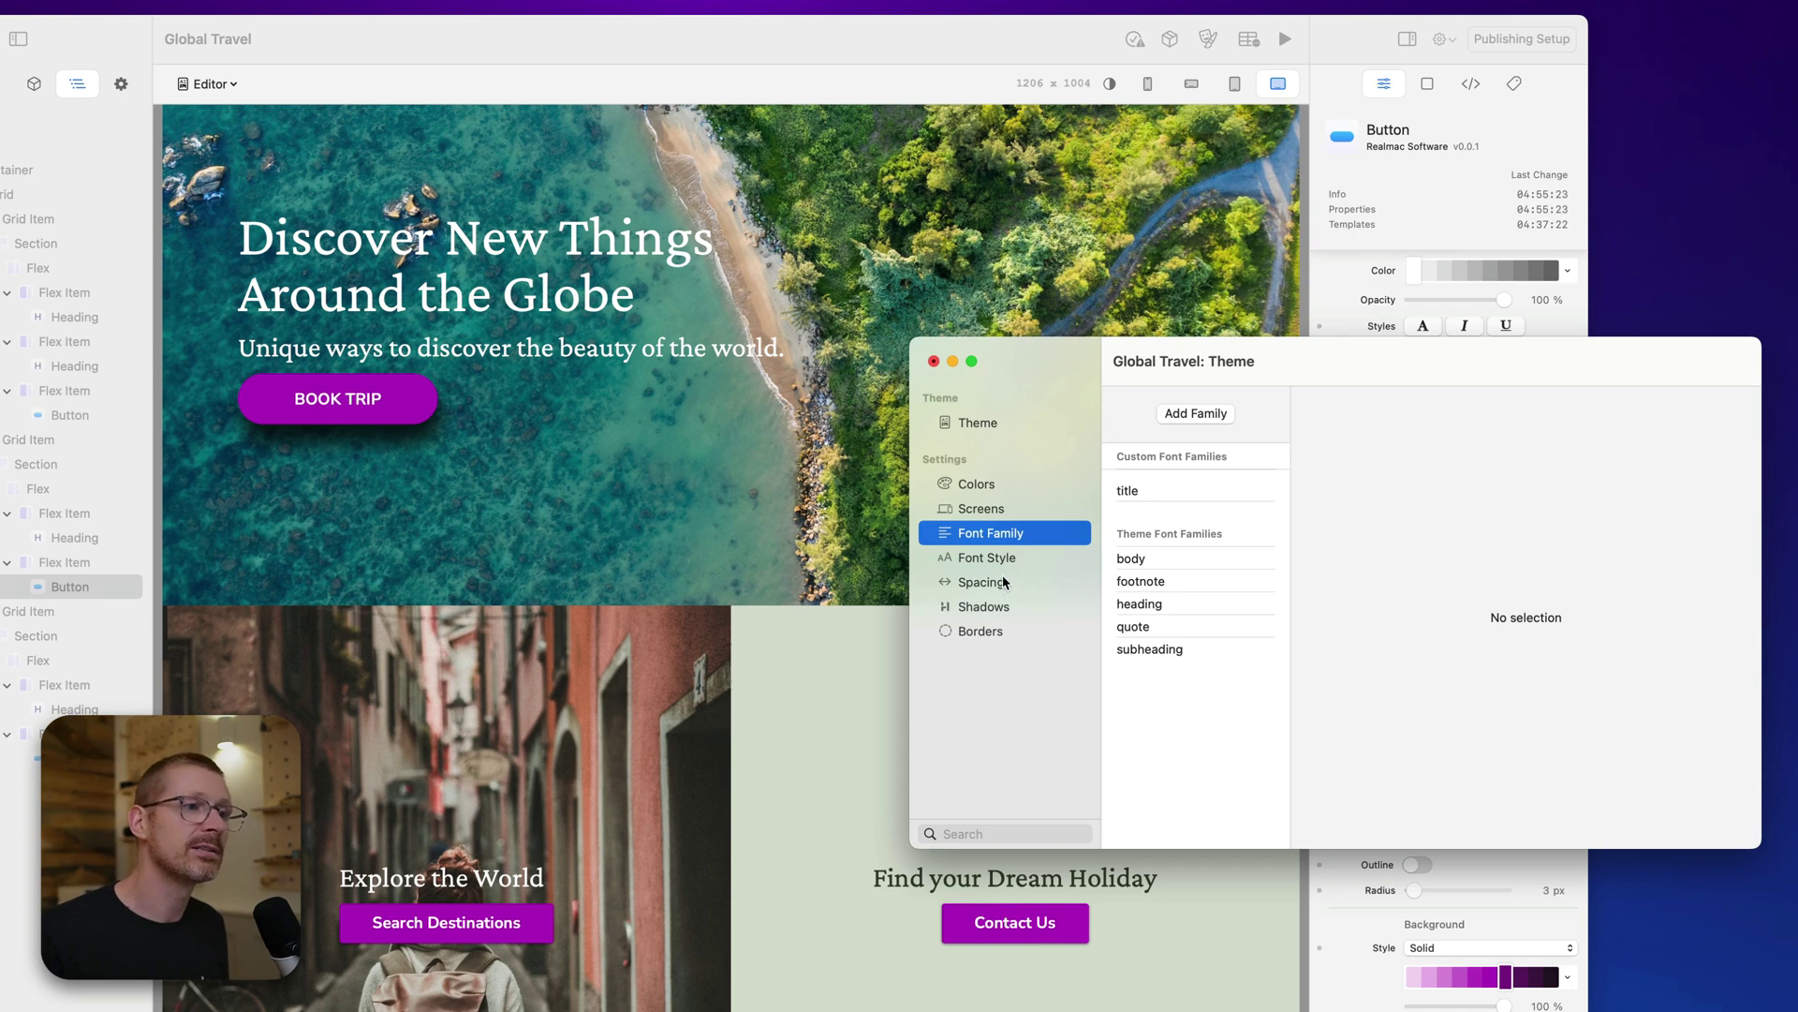
click(1008, 560)
click(1008, 584)
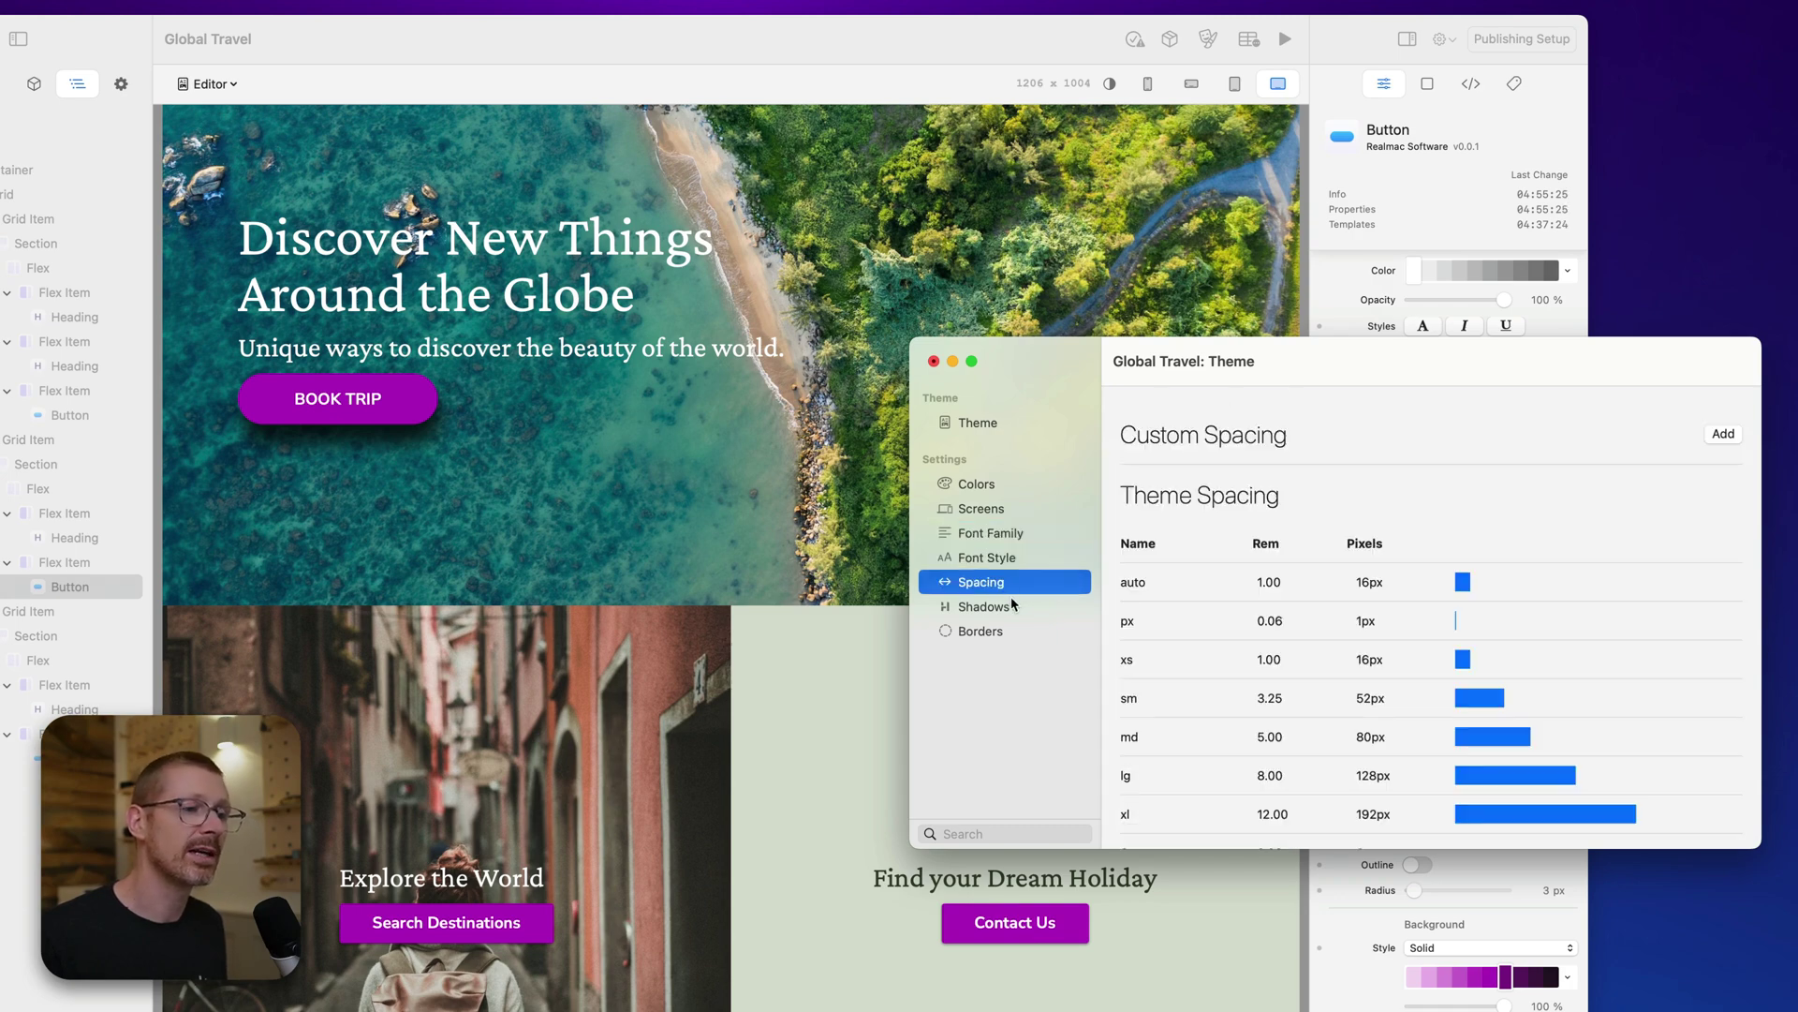
click(1014, 606)
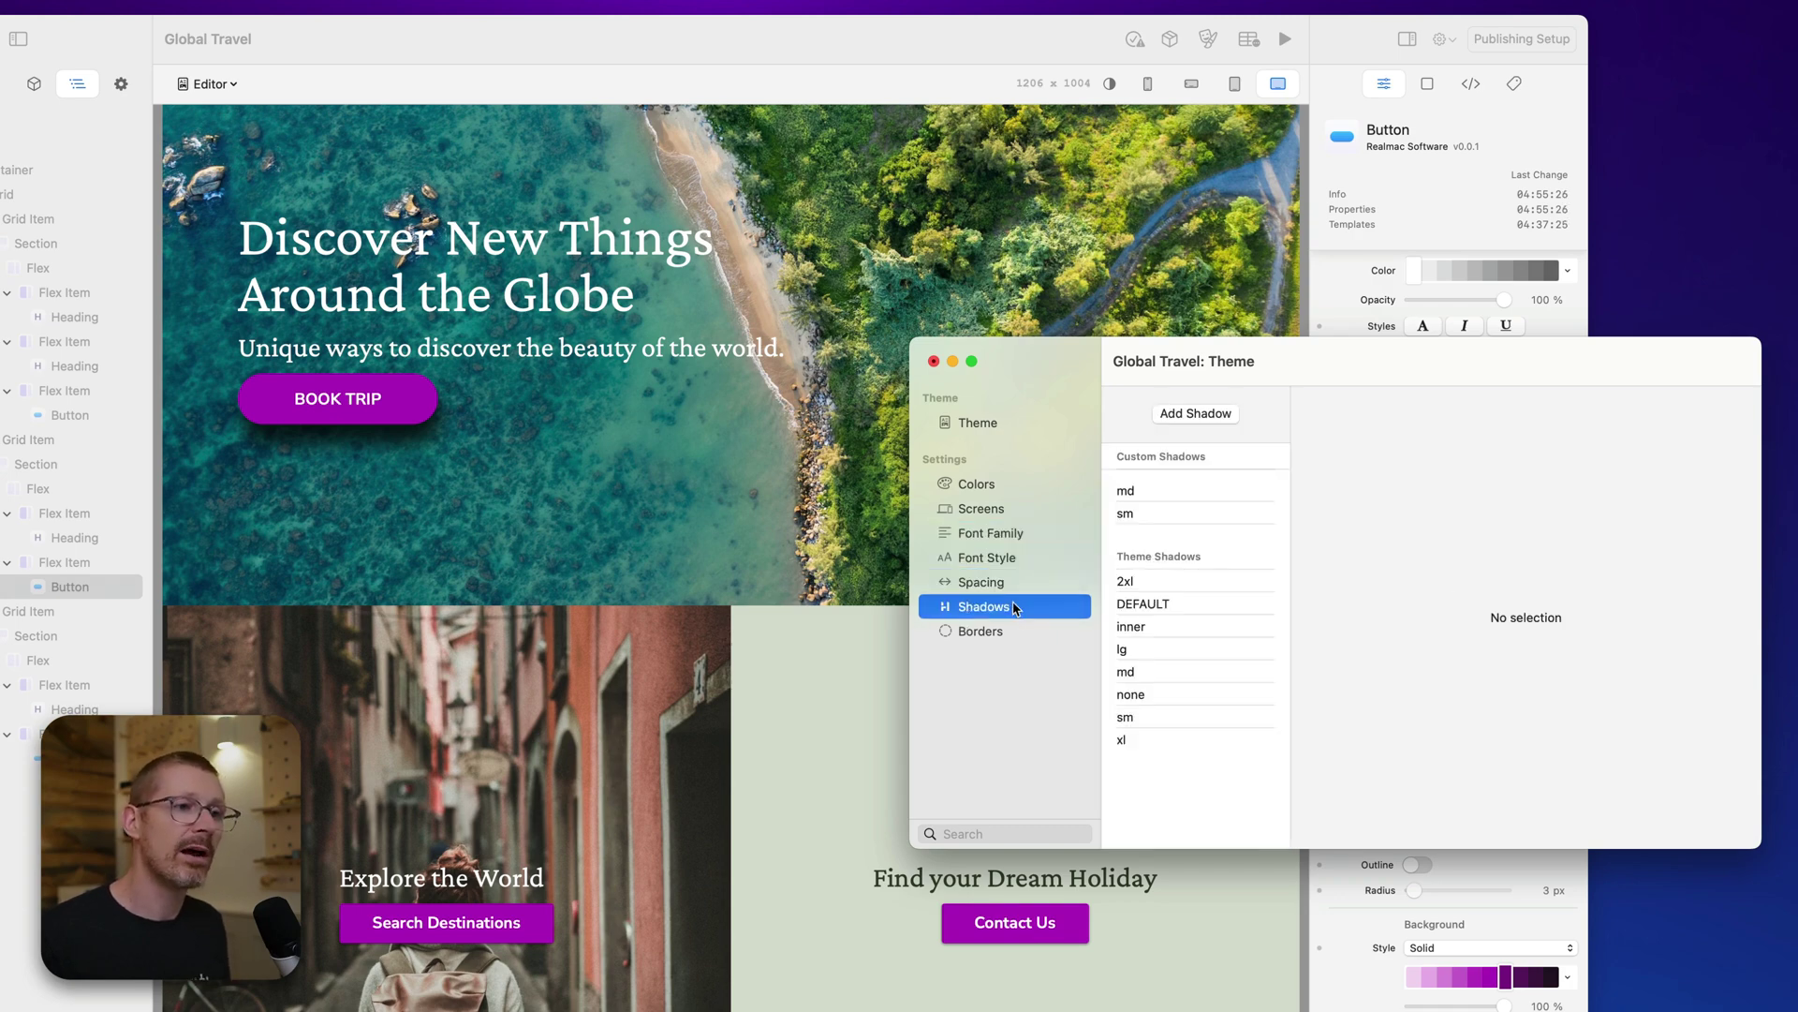
Compare the theme's custom md and sm shadows, finishing with md selected.
click(1147, 493)
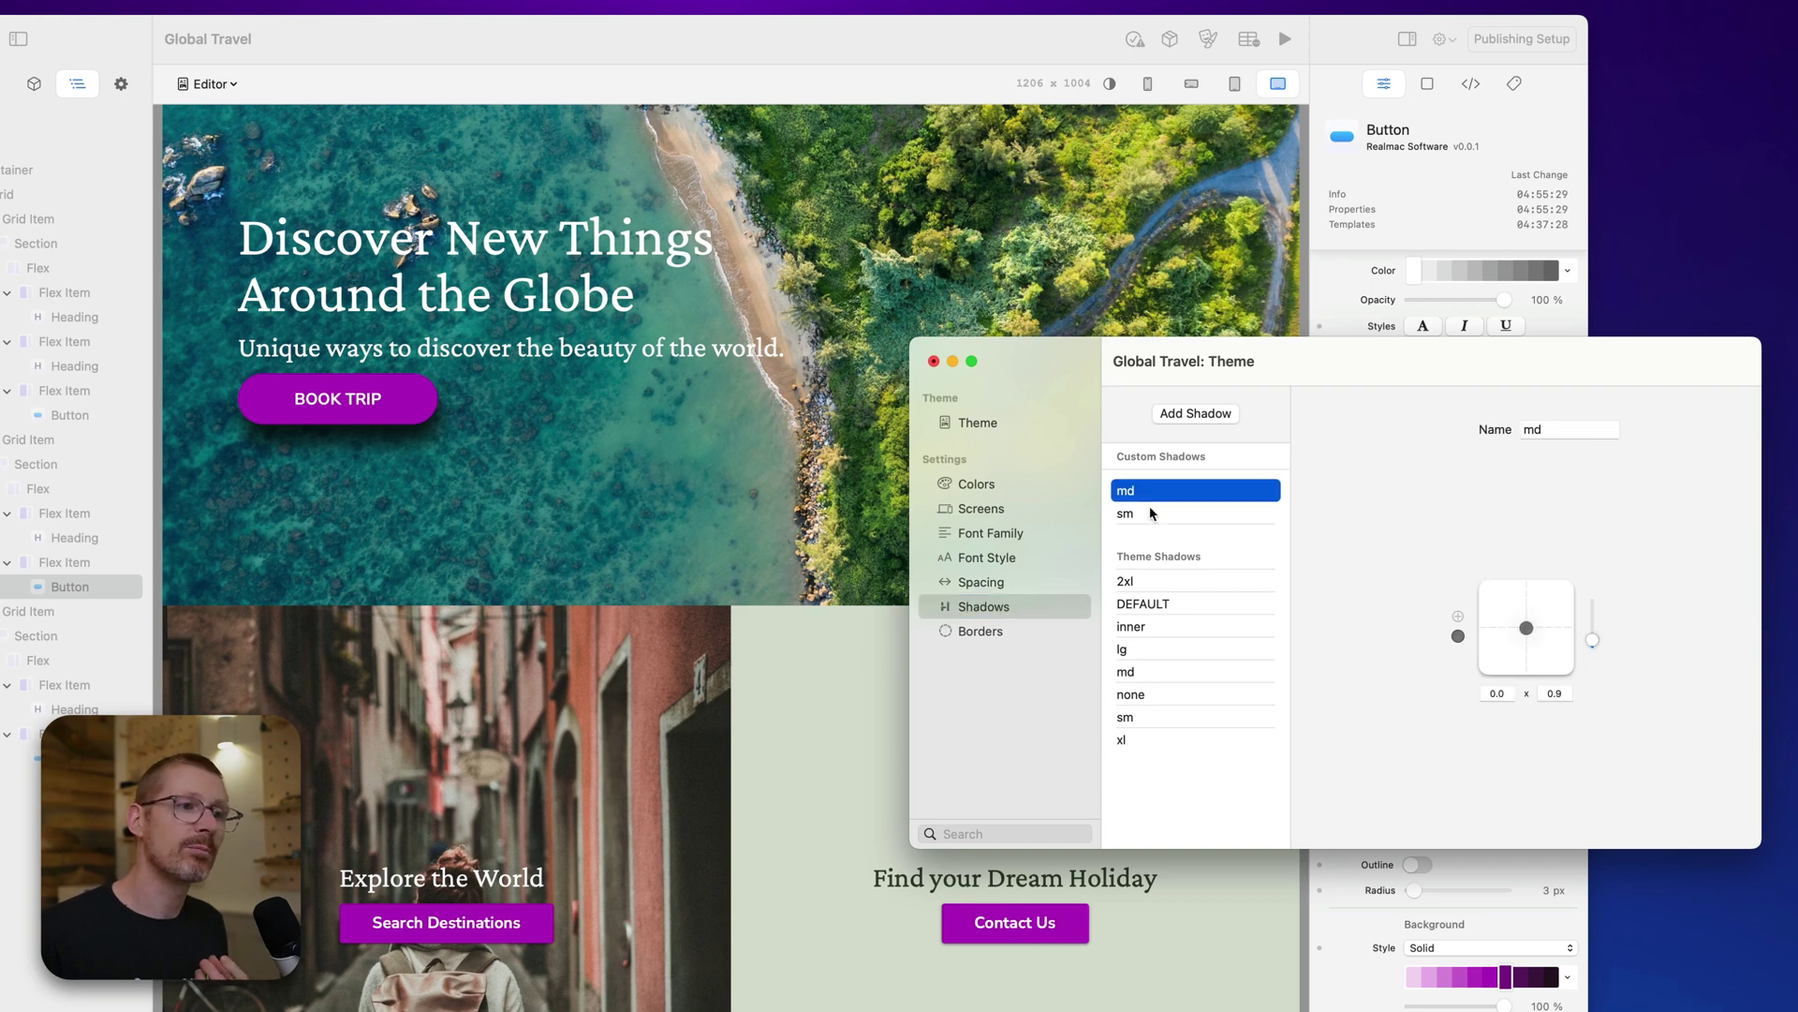
click(1150, 510)
click(1151, 497)
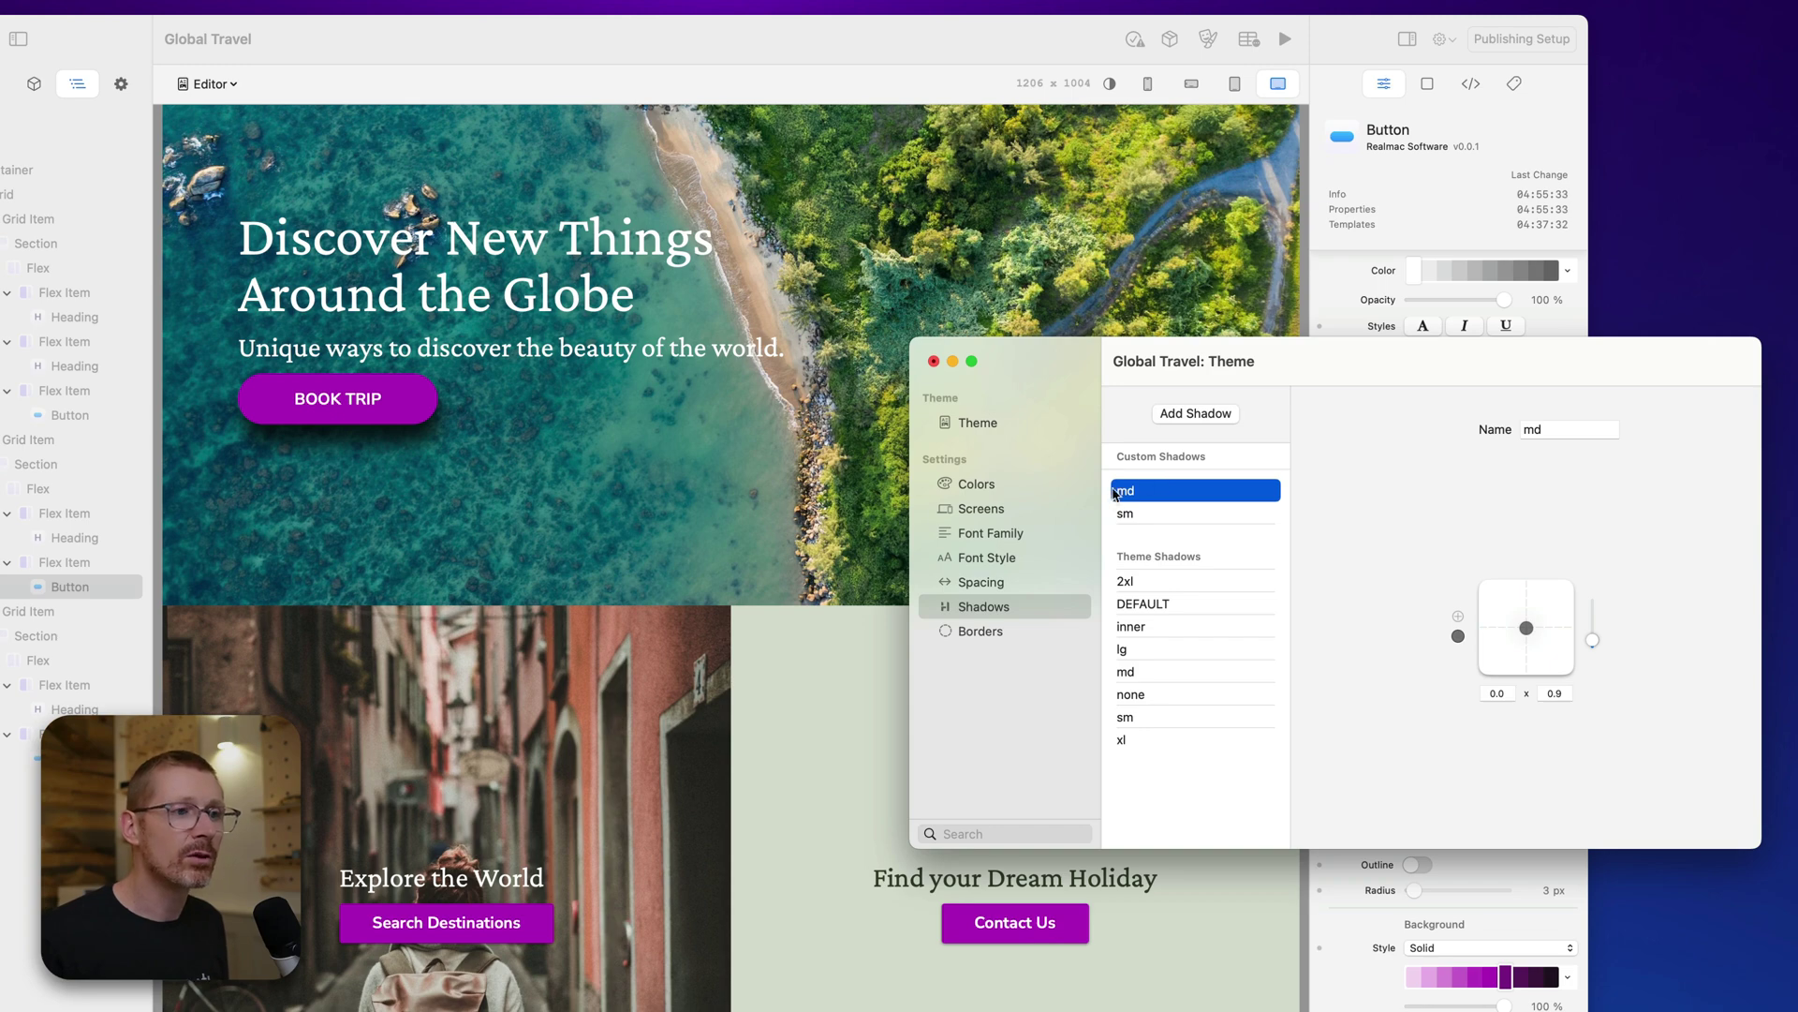
Recheck the theme's custom sm and md shadows, and set the Book Trip button's normal shadow to md.
click(1133, 517)
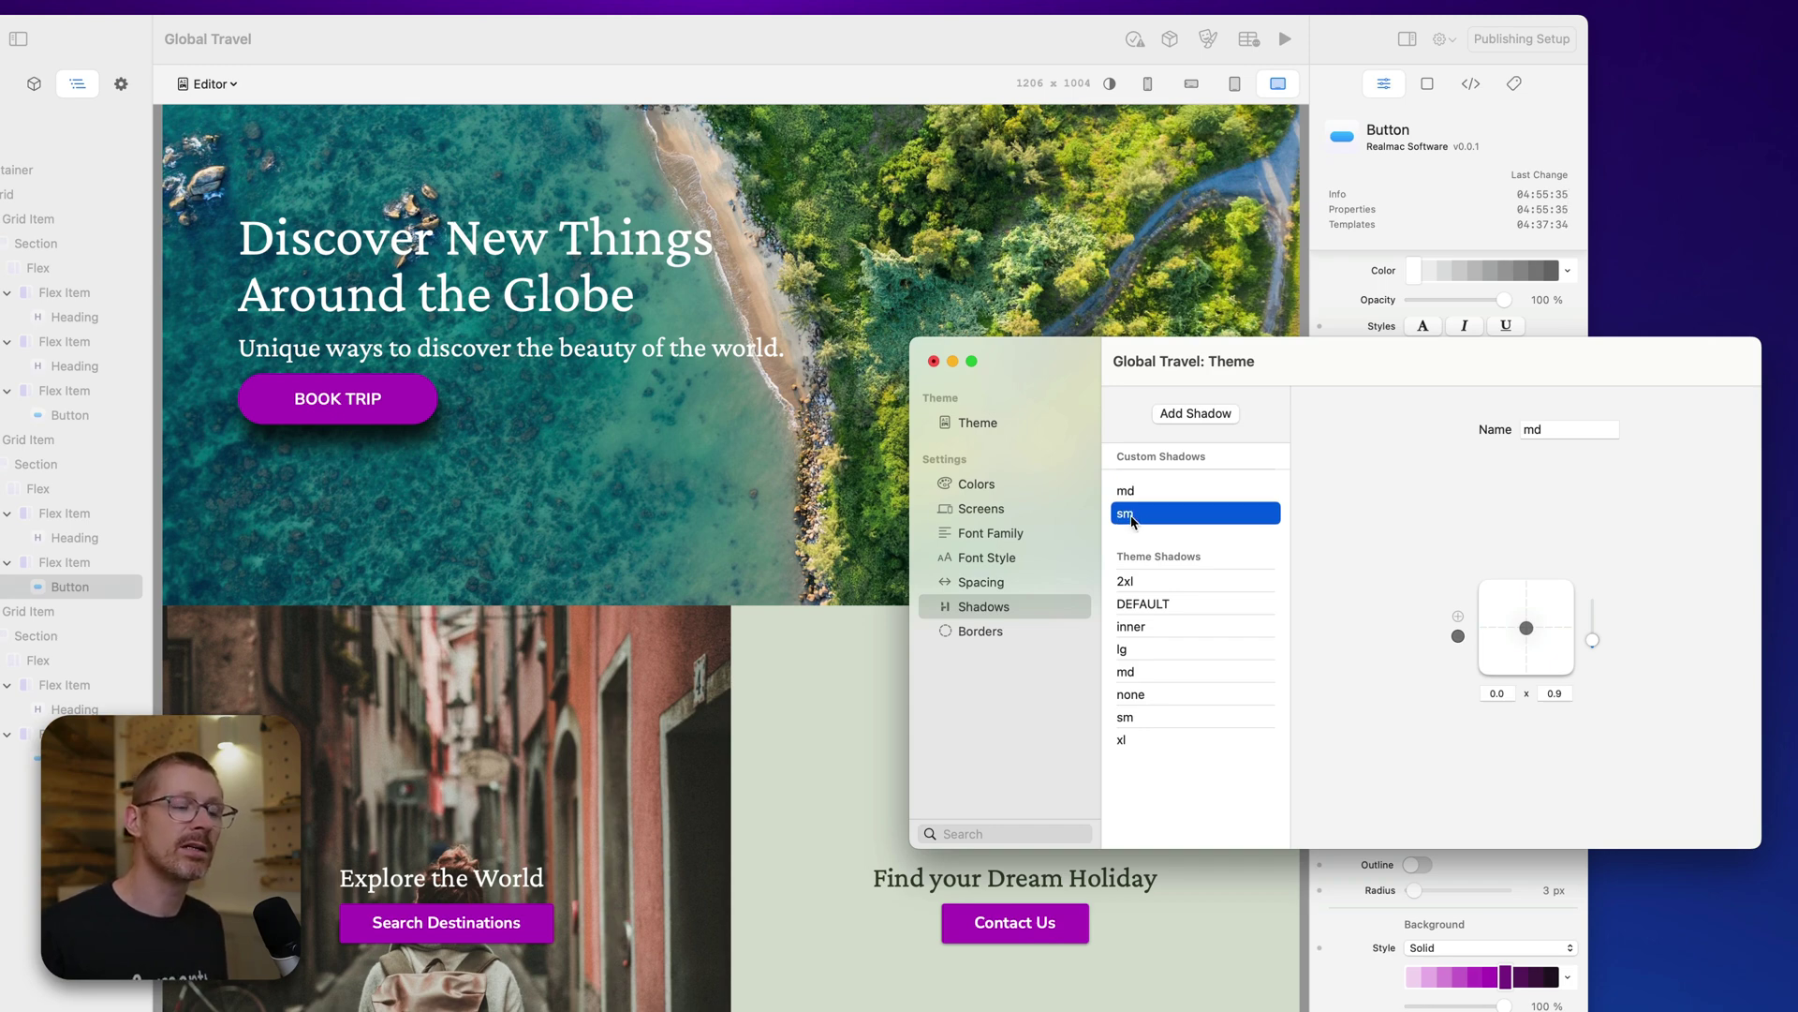
click(1220, 485)
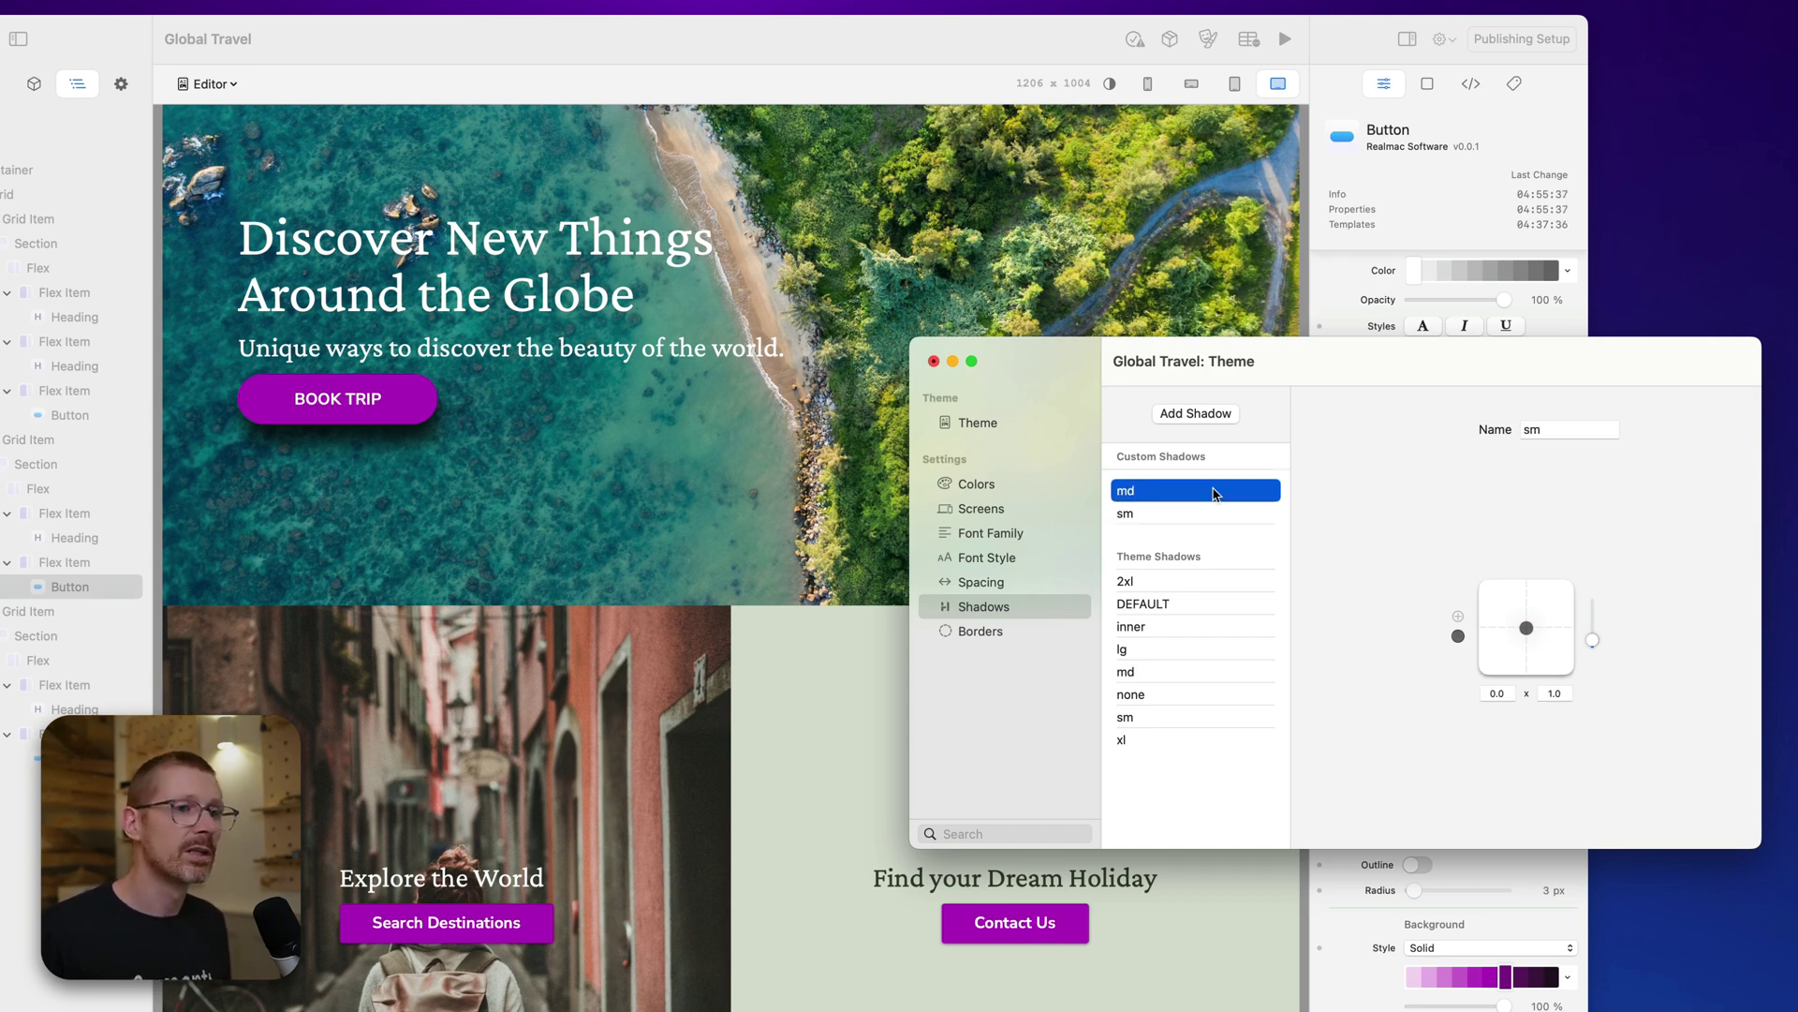
click(779, 480)
click(337, 398)
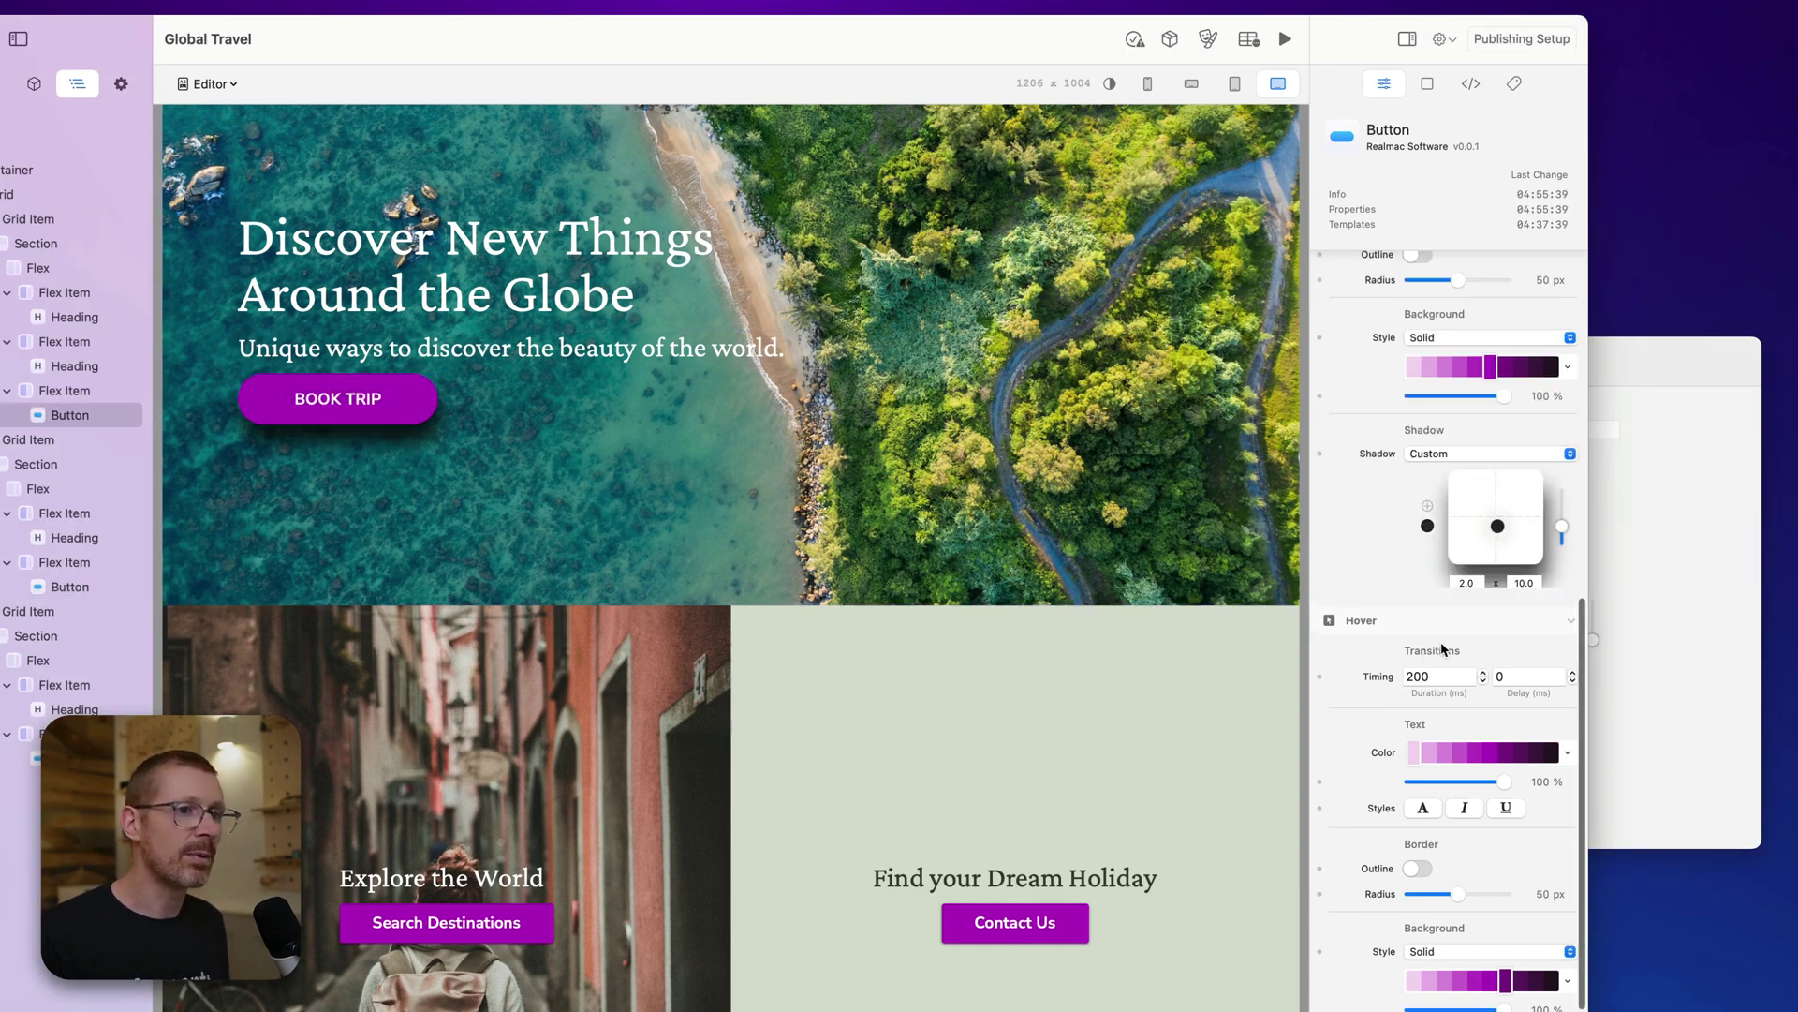
click(1431, 456)
click(1484, 559)
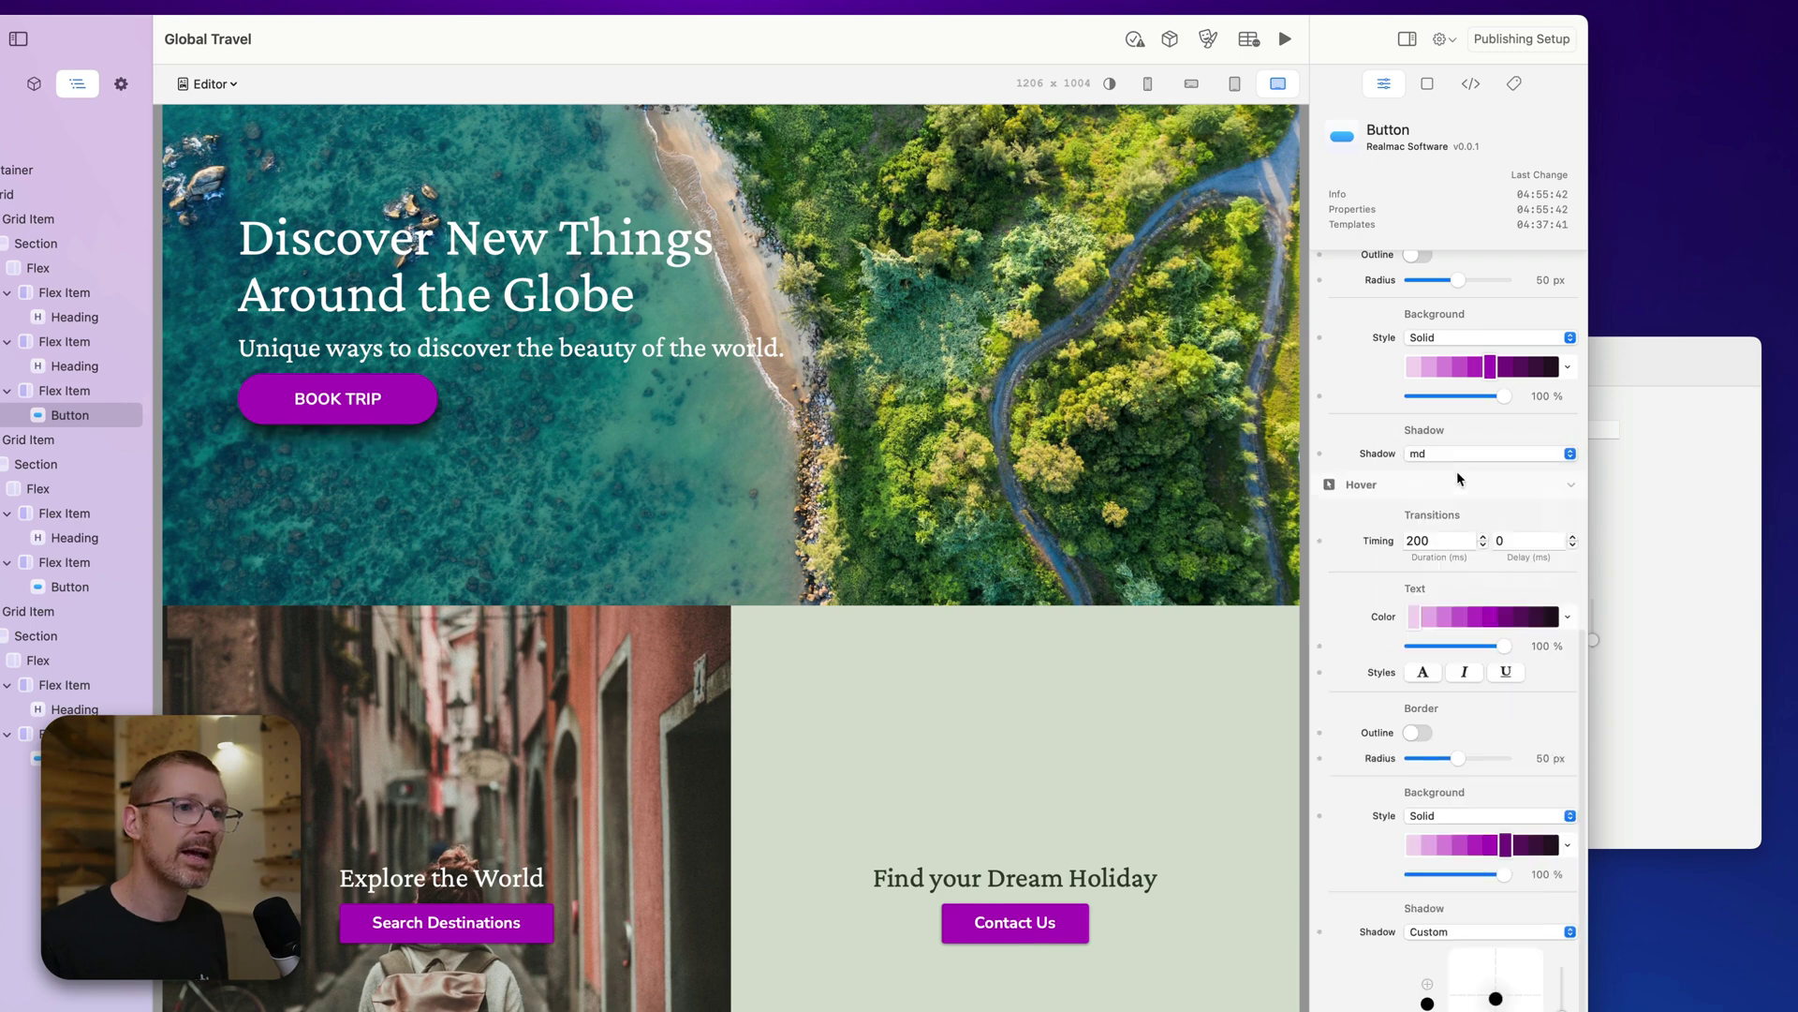
Check the shadow presets offered for the Book Trip button's hover state and review its normal-state settings.
scroll(1452, 562, down, 3)
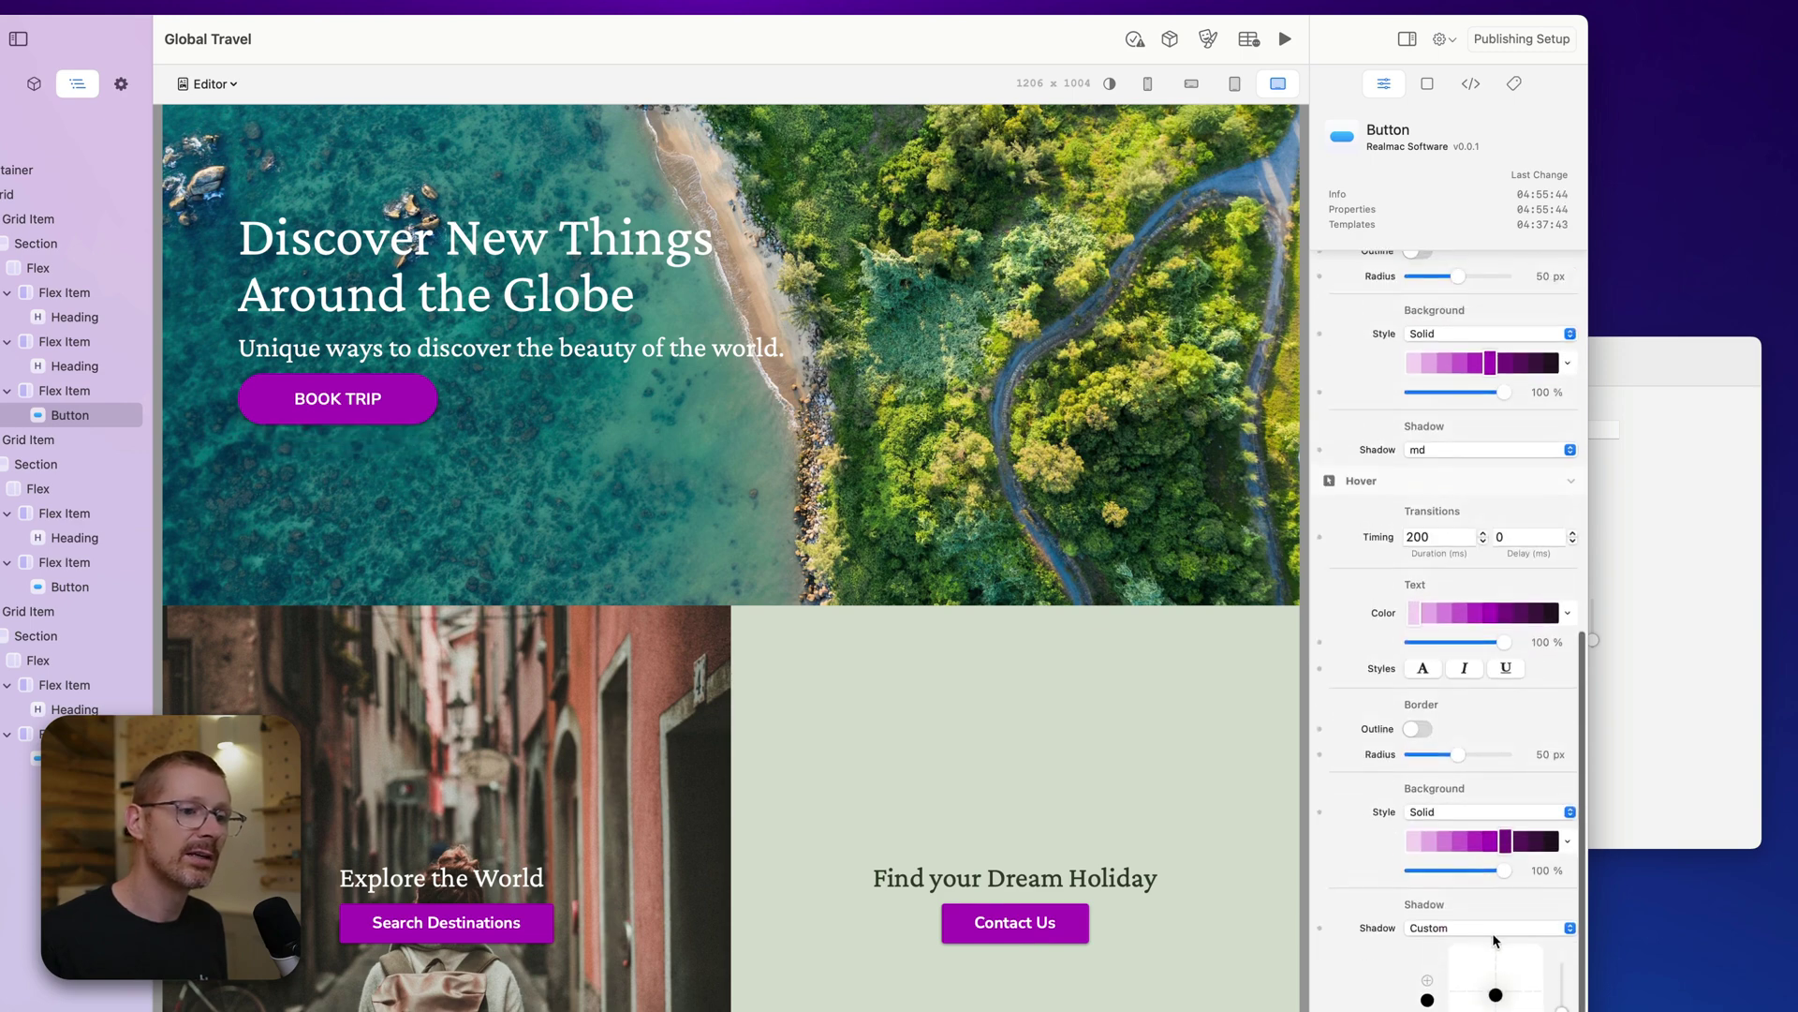
click(1487, 928)
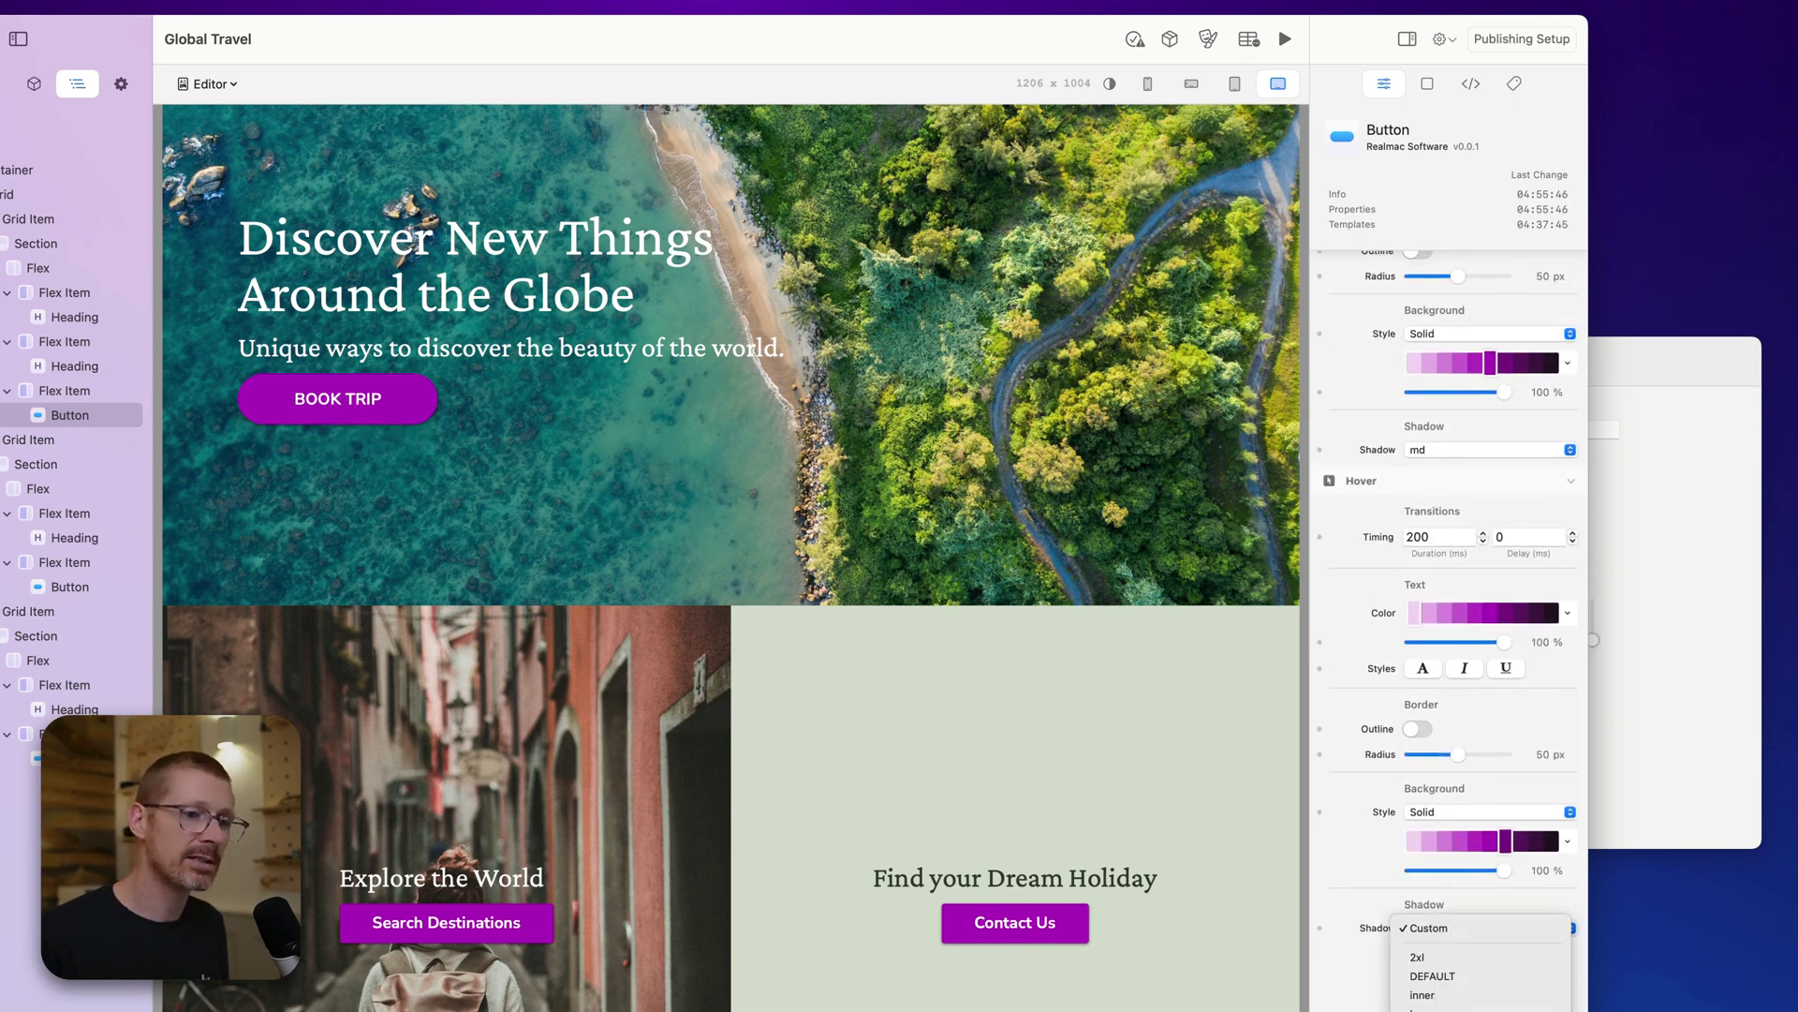
key(Escape)
scroll(1452, 656, up, 3)
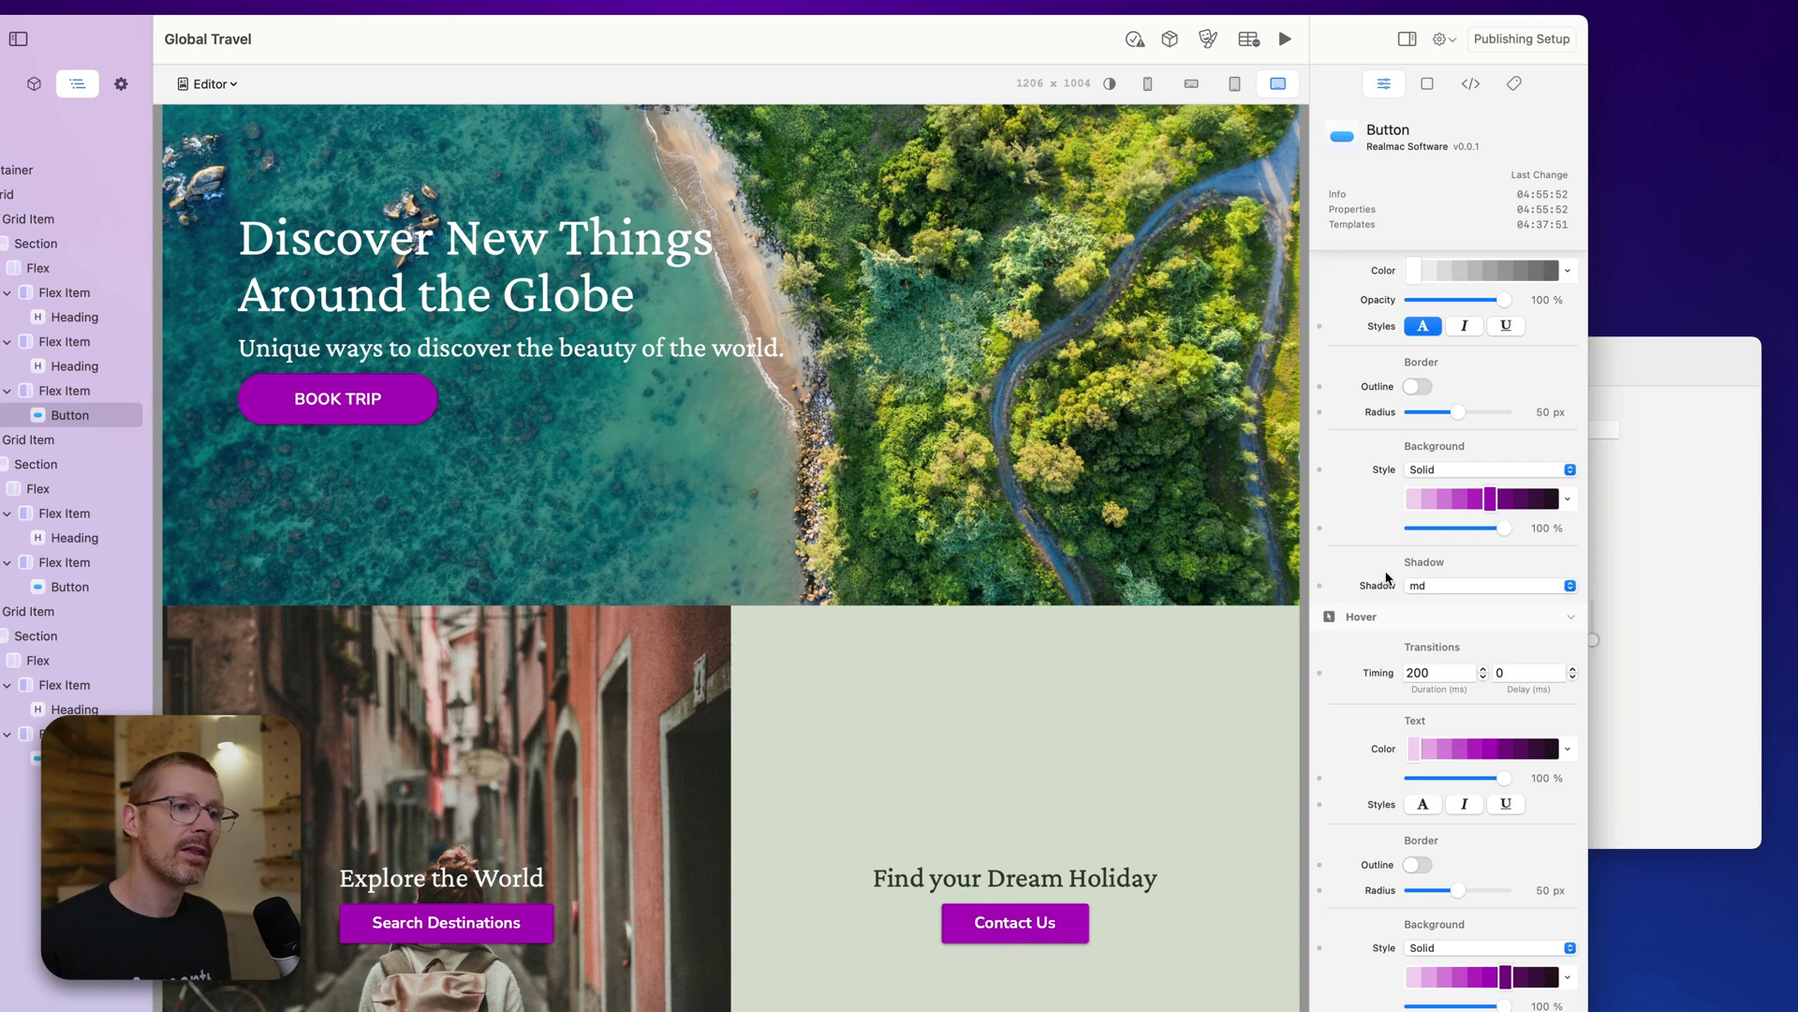
scroll(1390, 579, up, 2)
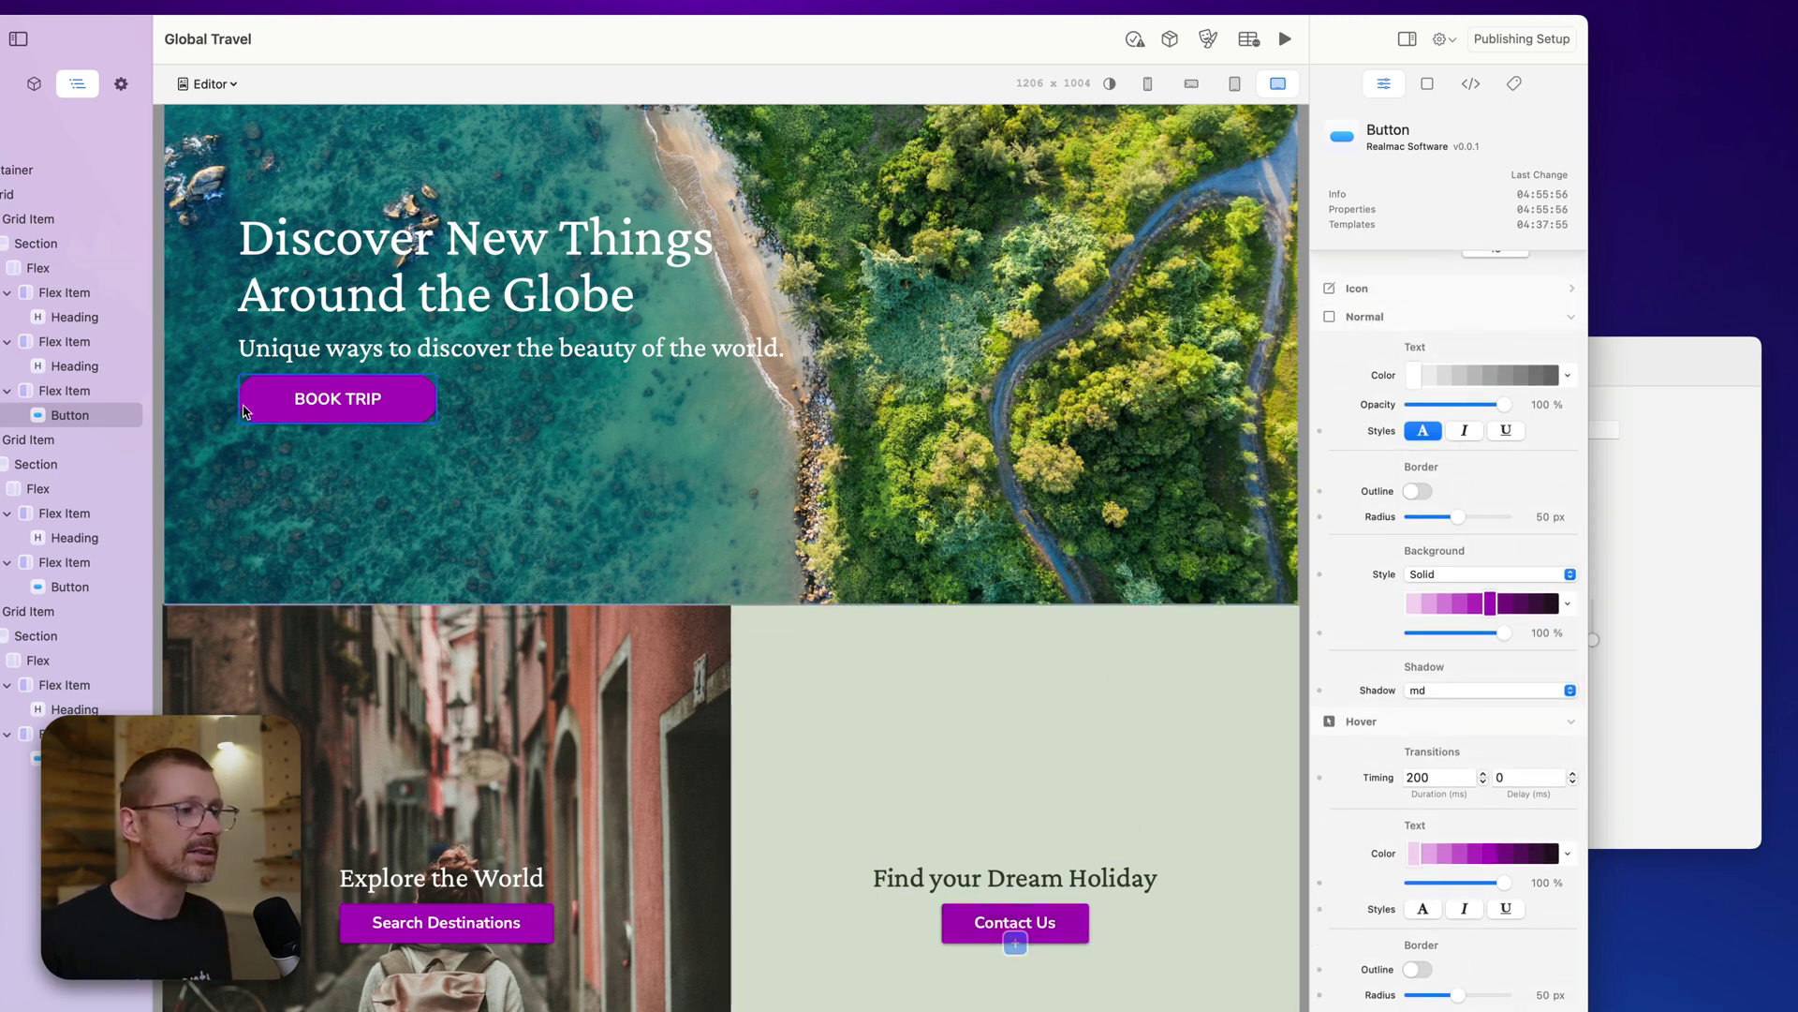
Recolour the theme's custom md shadow to bright cyan at 100% opacity, offset it to 4.4 x 7.0 and increase its blur.
click(1656, 362)
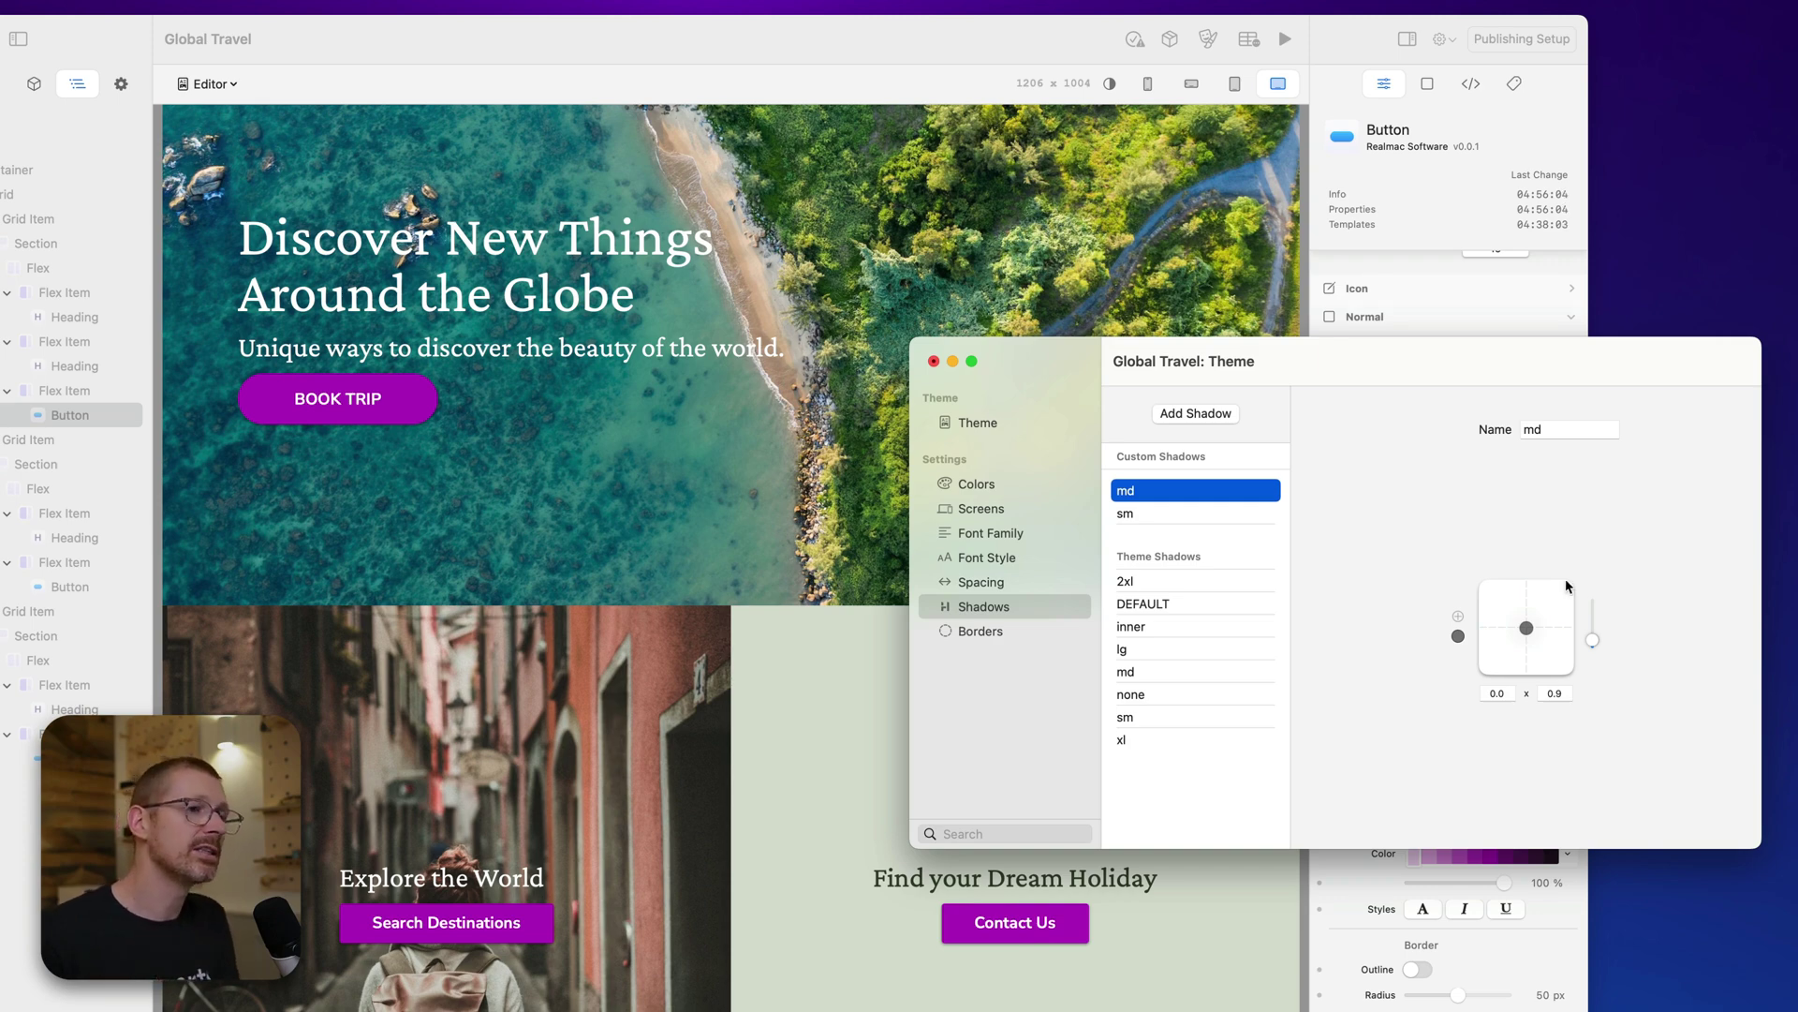
click(1459, 637)
click(1150, 515)
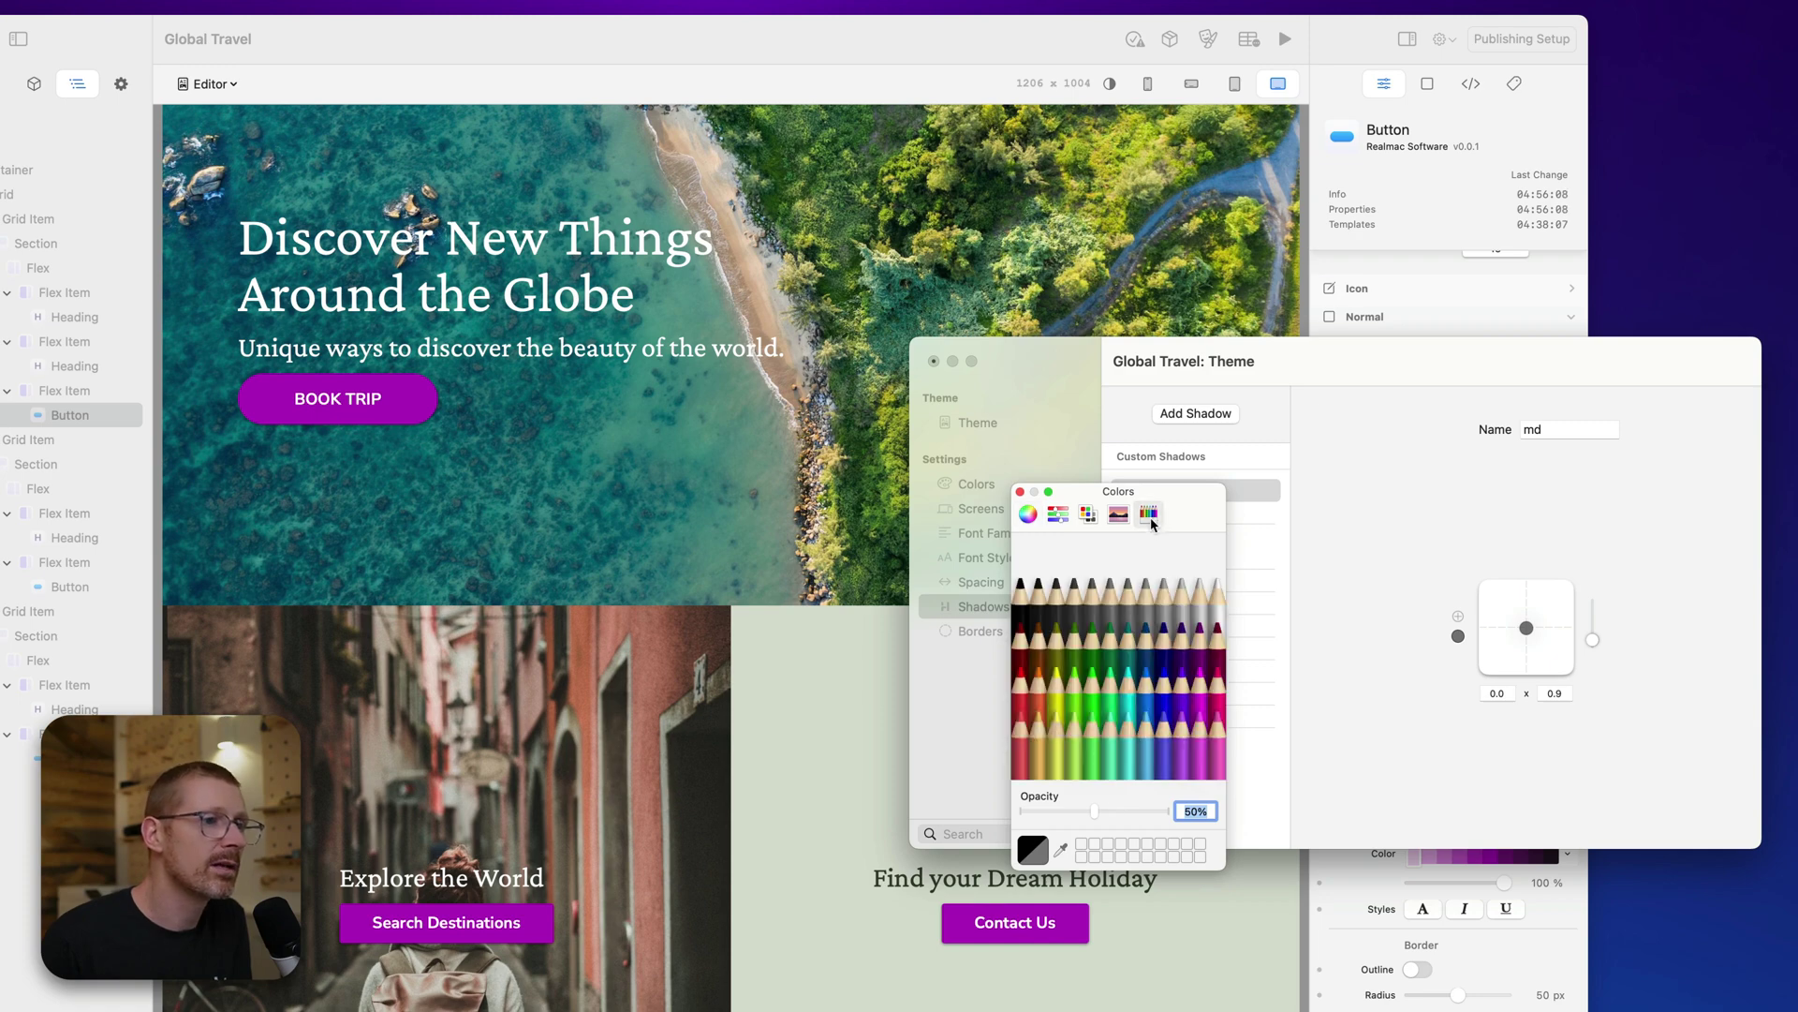
click(1127, 670)
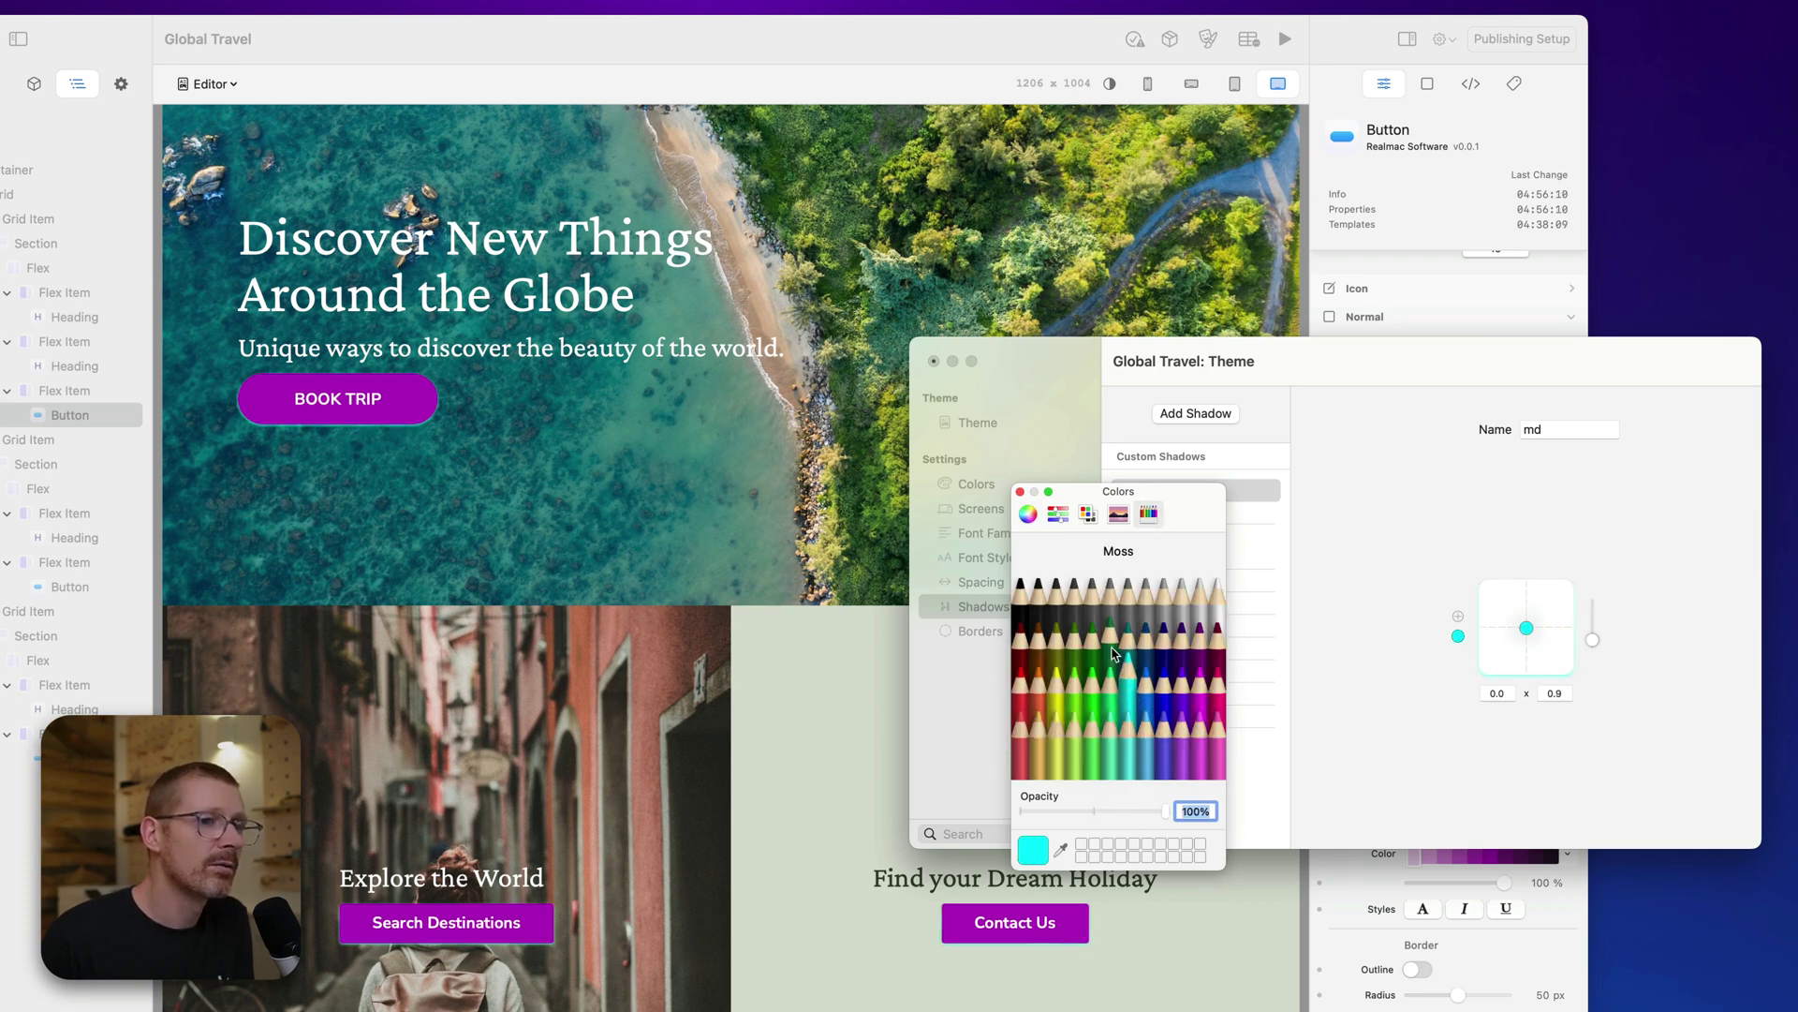
click(1021, 493)
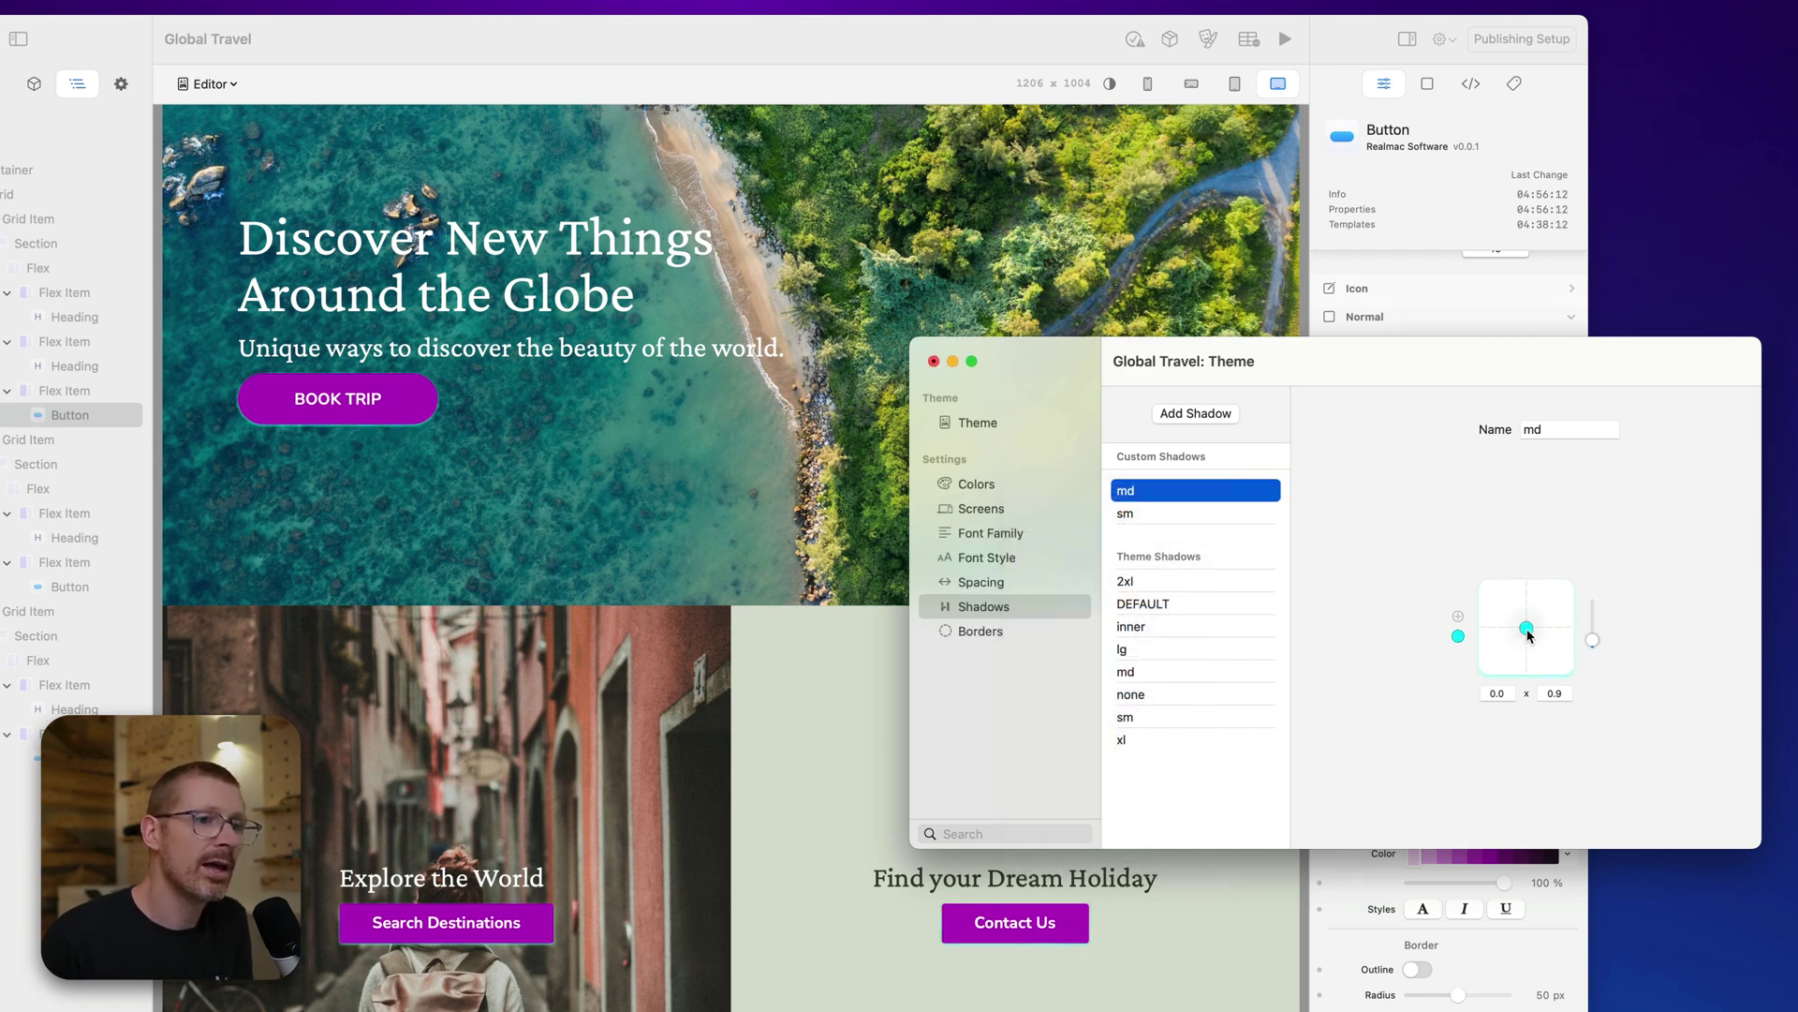
mouse_move(1527, 629)
mouse_down()
mouse_move(1595, 629)
mouse_move(1533, 638)
mouse_up()
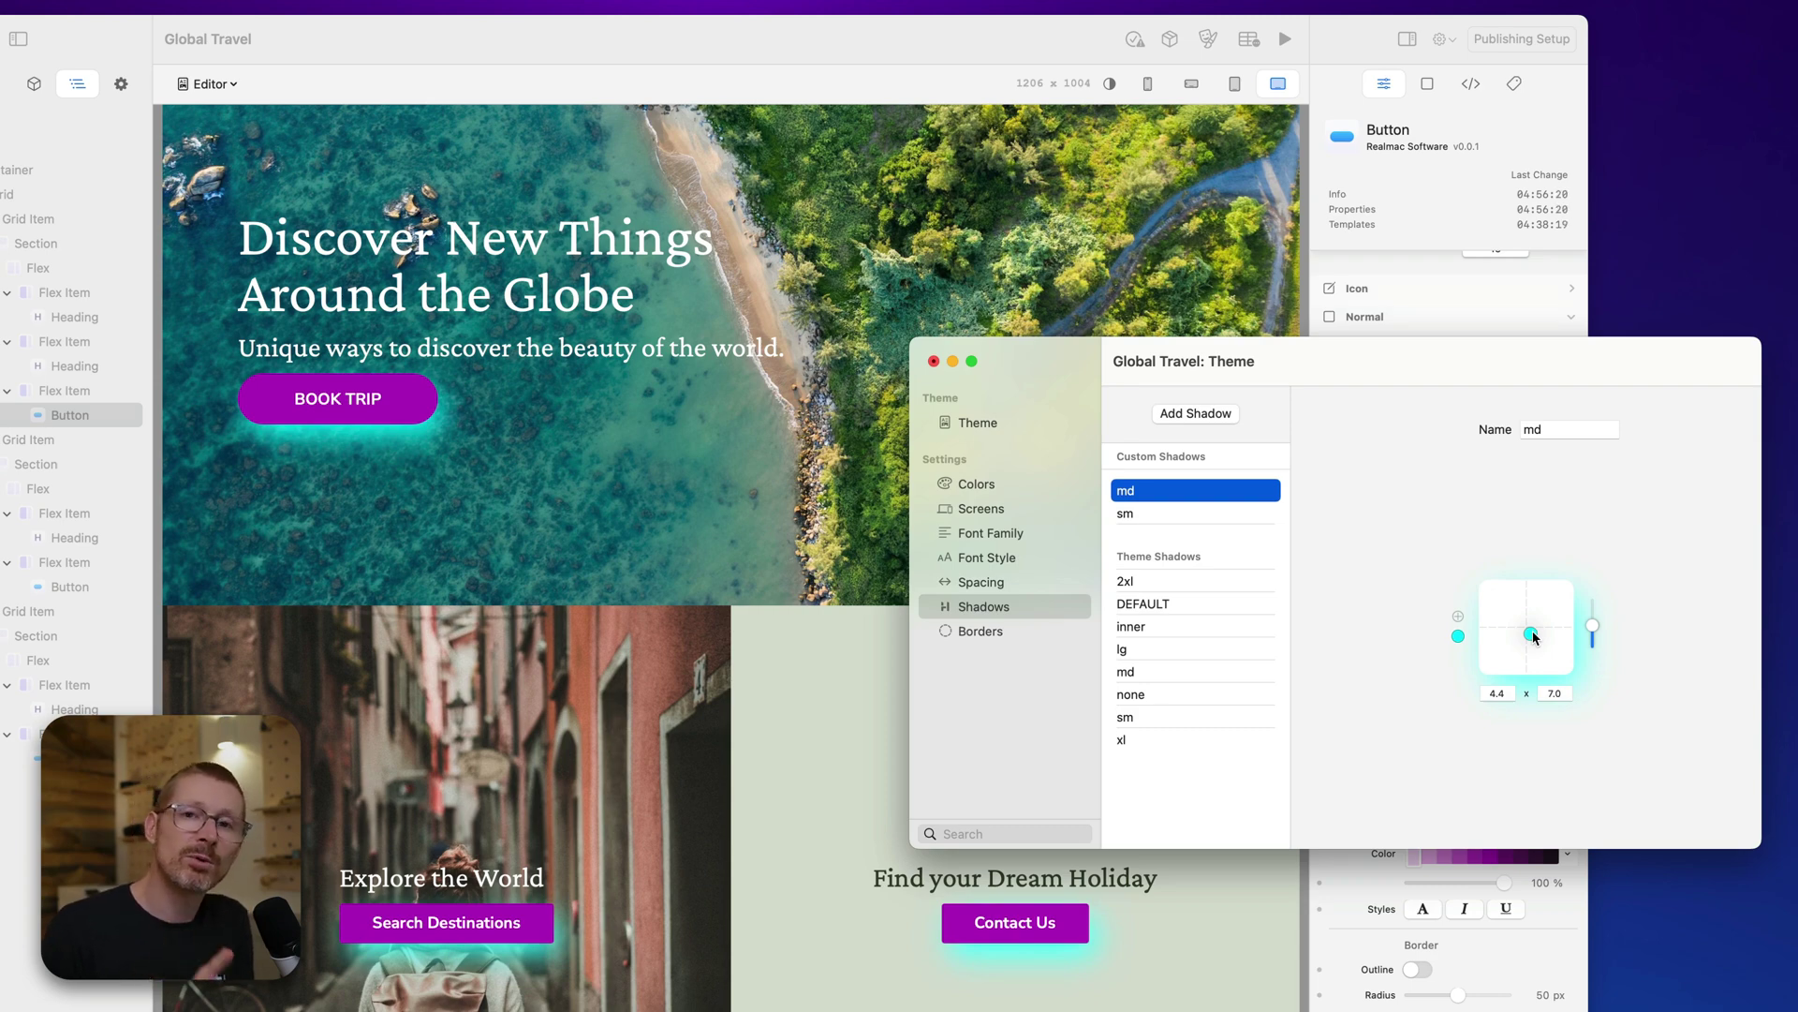
Add a second layer to the md shadow in Maraschino red, offset to -8.1 x -2.3 with a larger blur.
click(1457, 616)
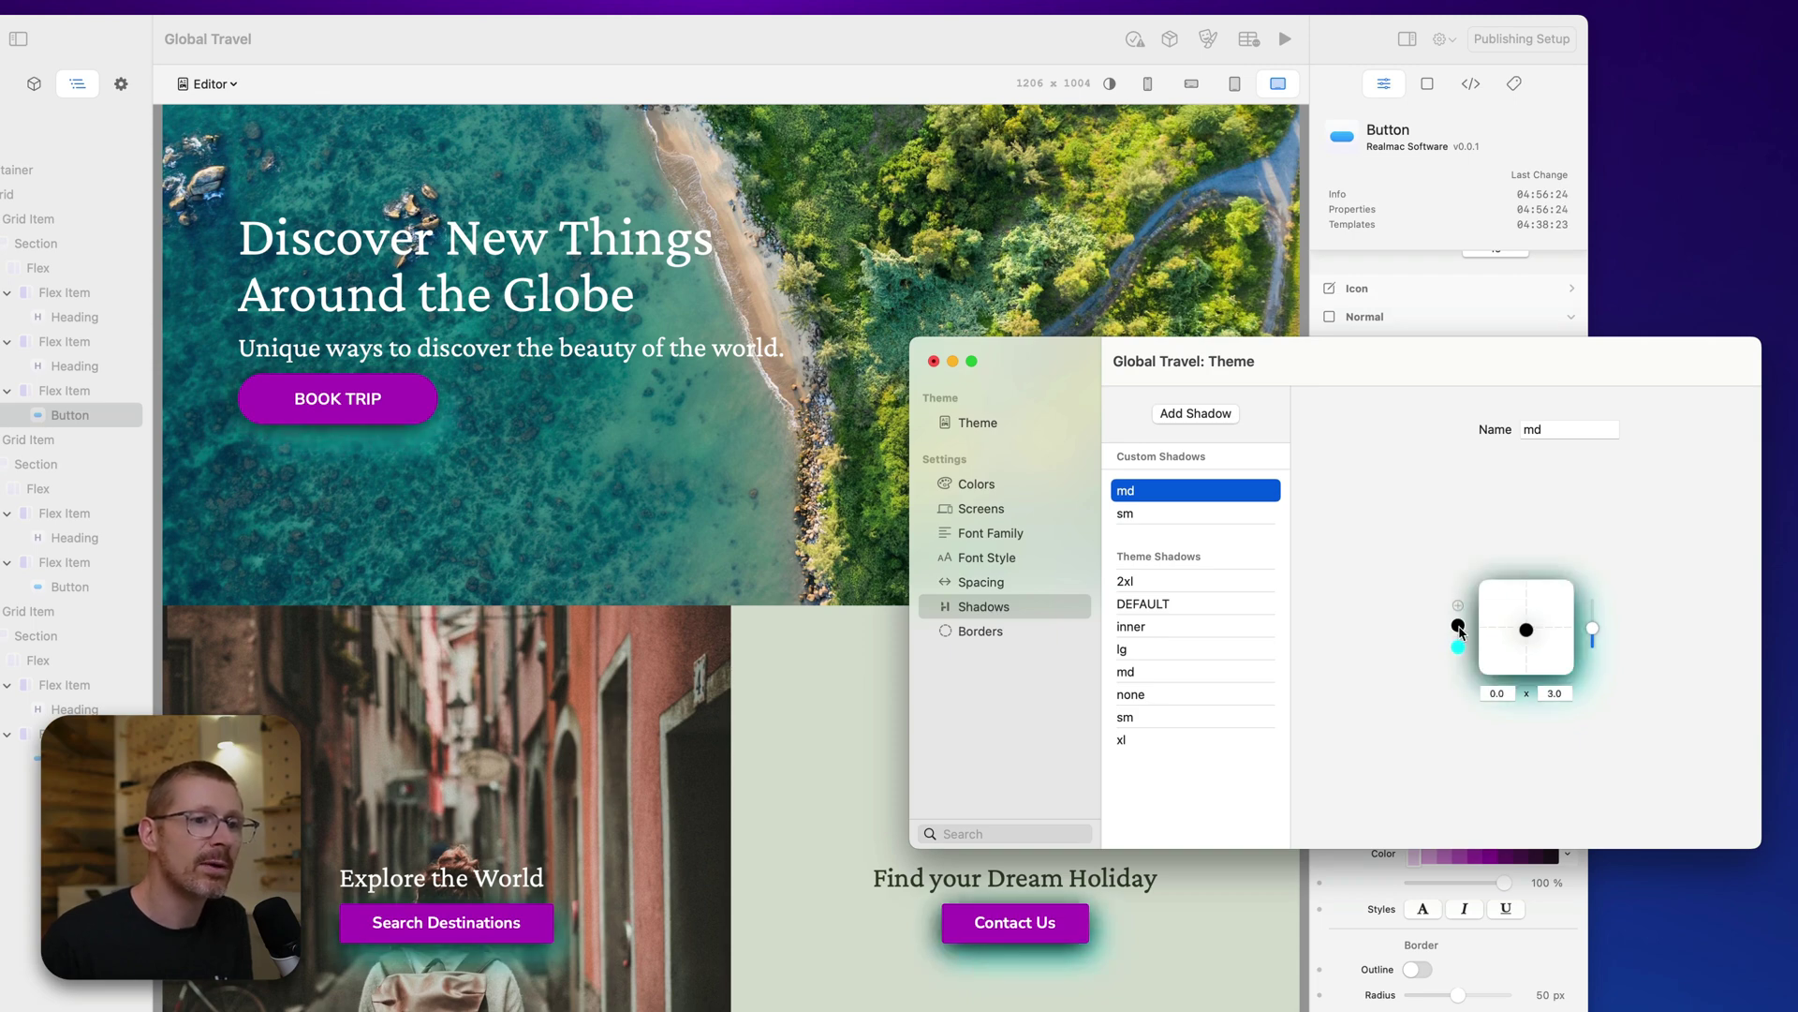
click(1458, 626)
click(1020, 694)
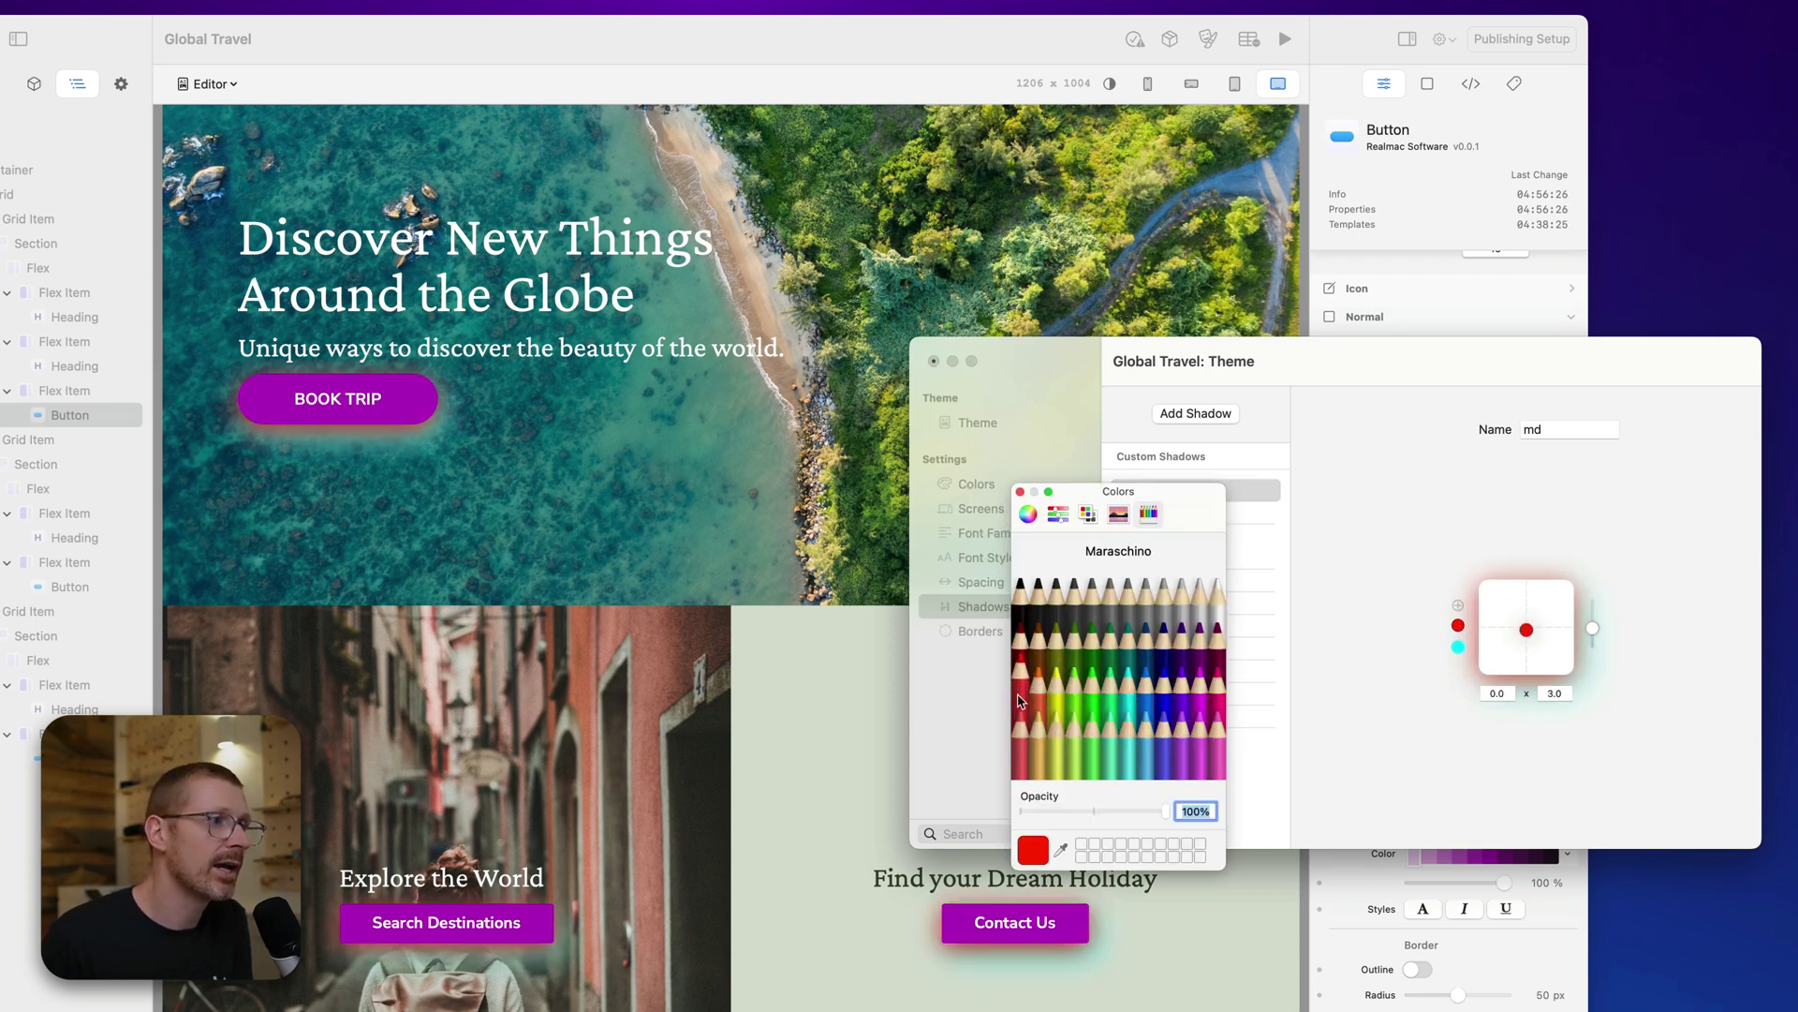
click(1020, 491)
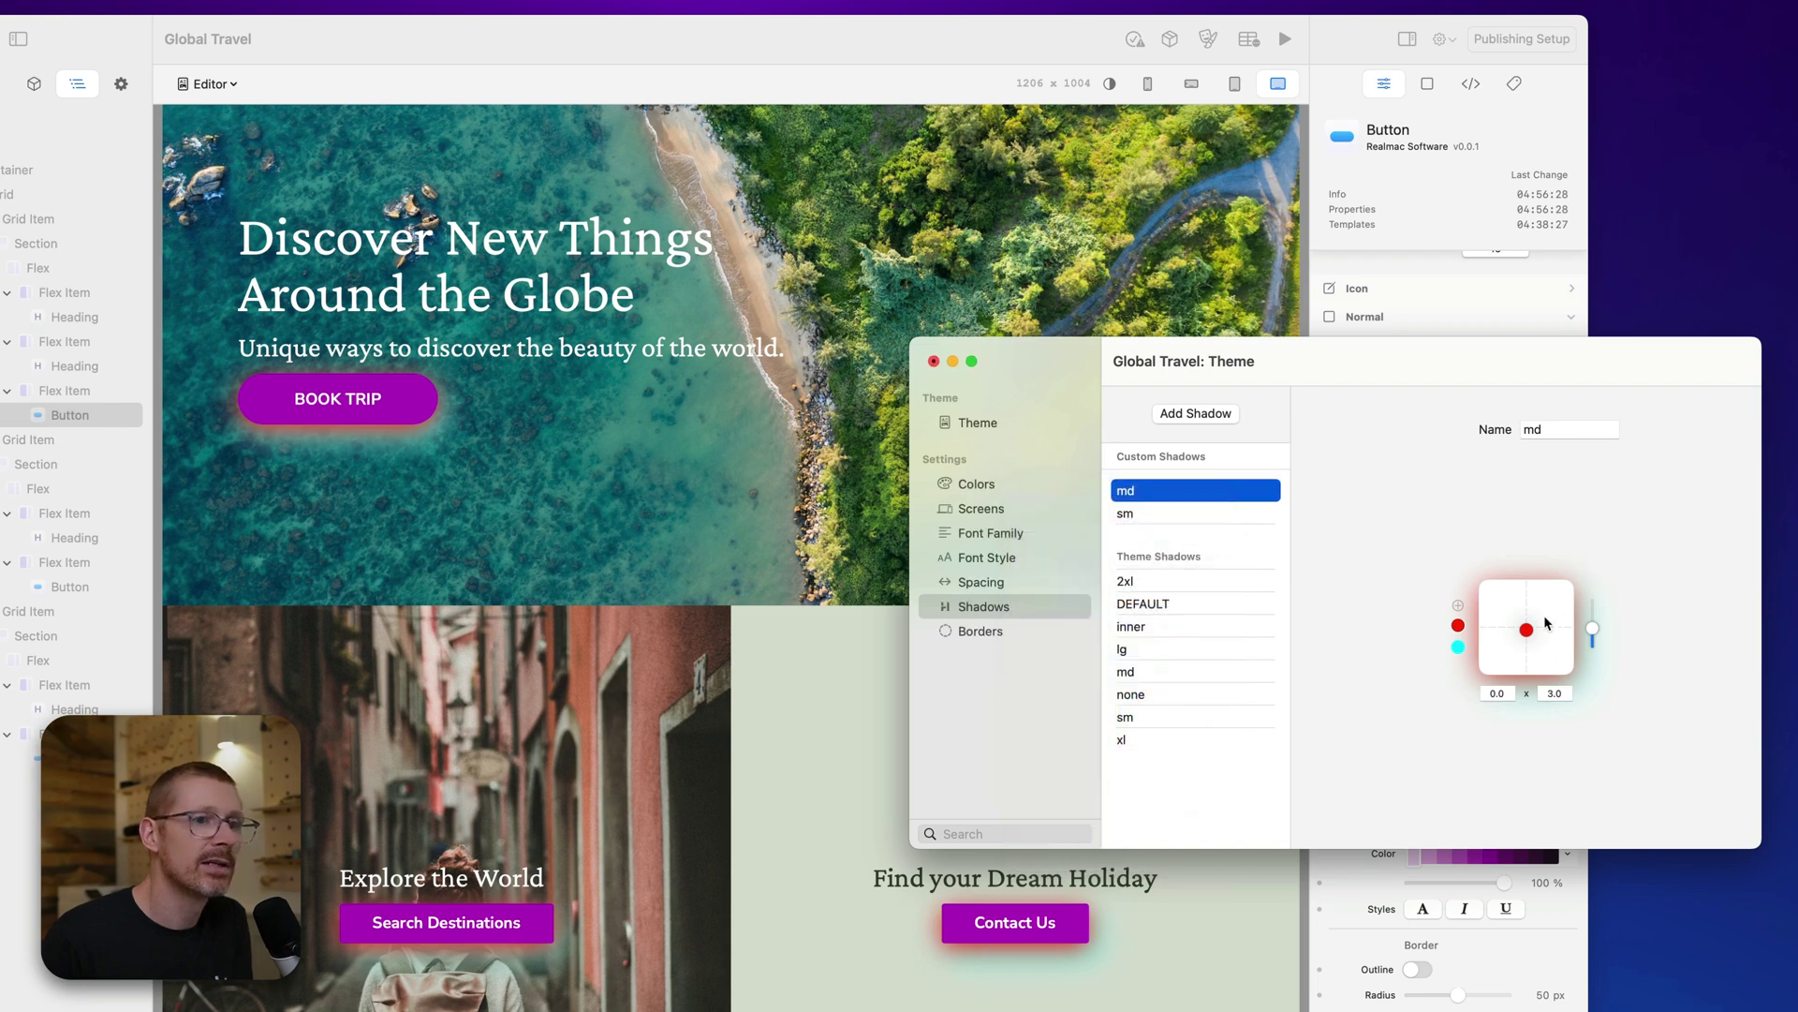
drag(1529, 632, 1592, 617)
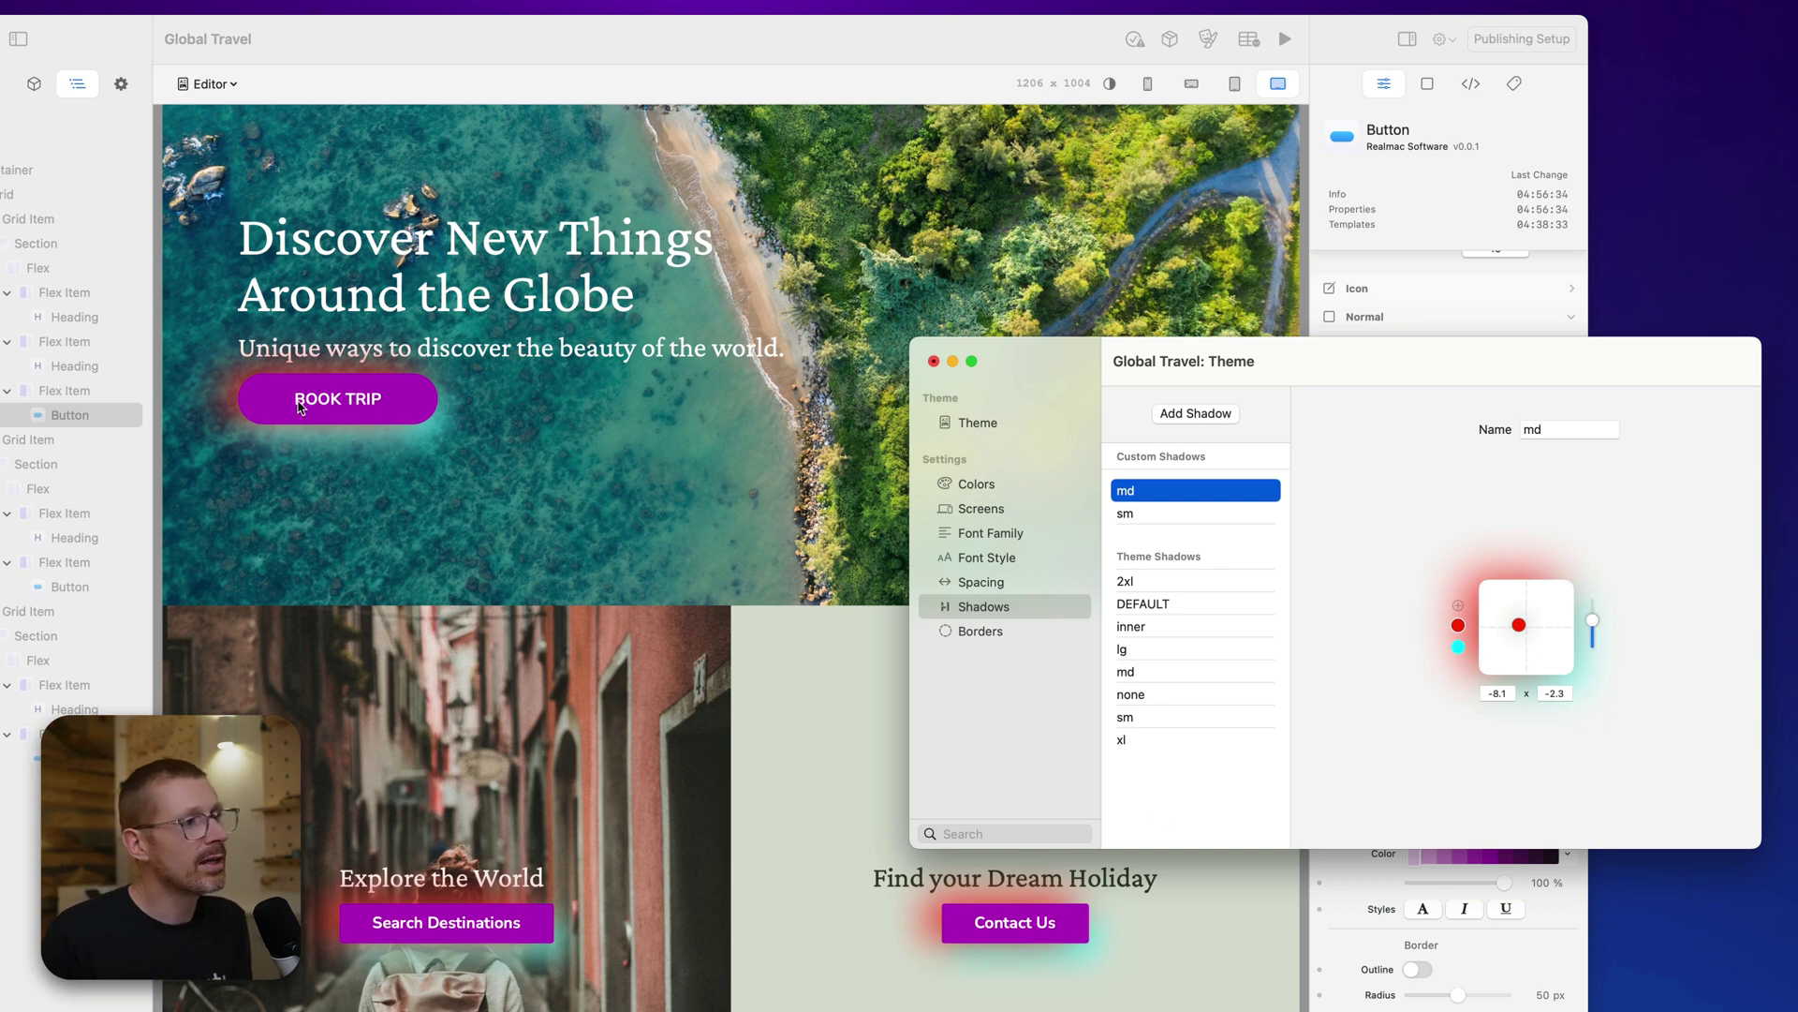
Add a third layer to the md shadow in Grape purple, offset to 5.7 x -4.9 with a larger blur.
click(1458, 605)
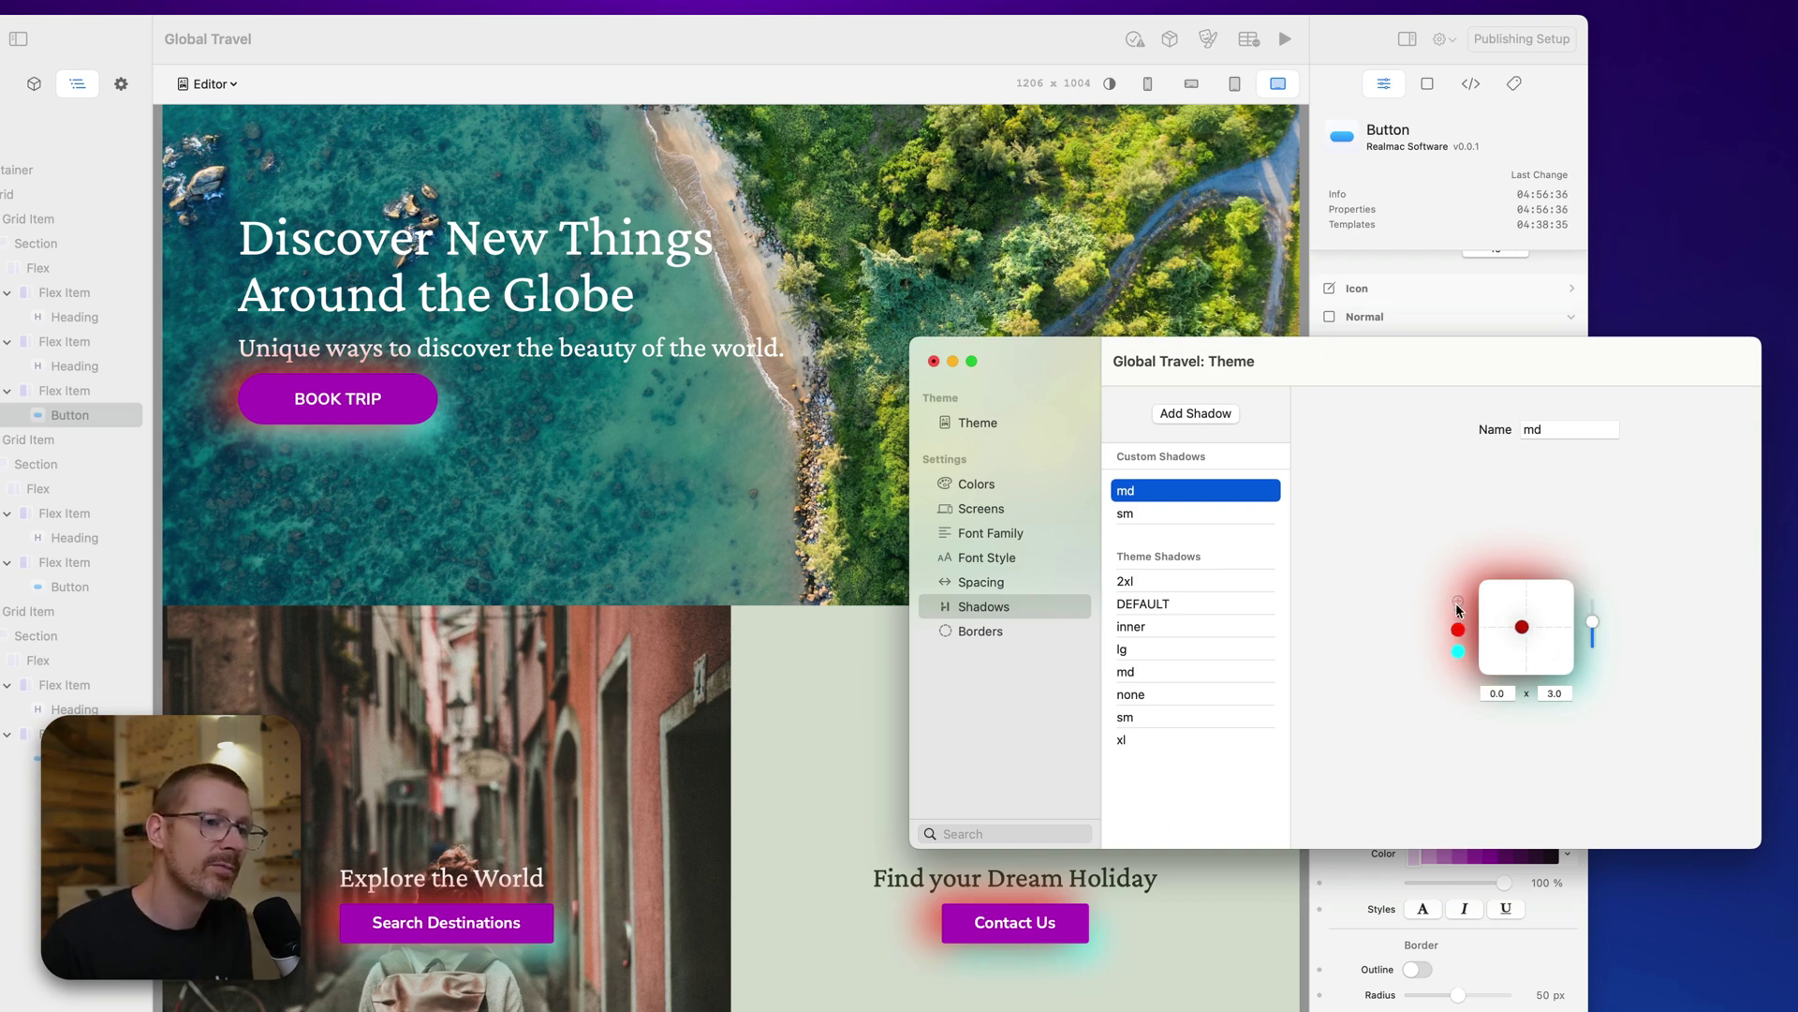
click(1458, 614)
click(1144, 691)
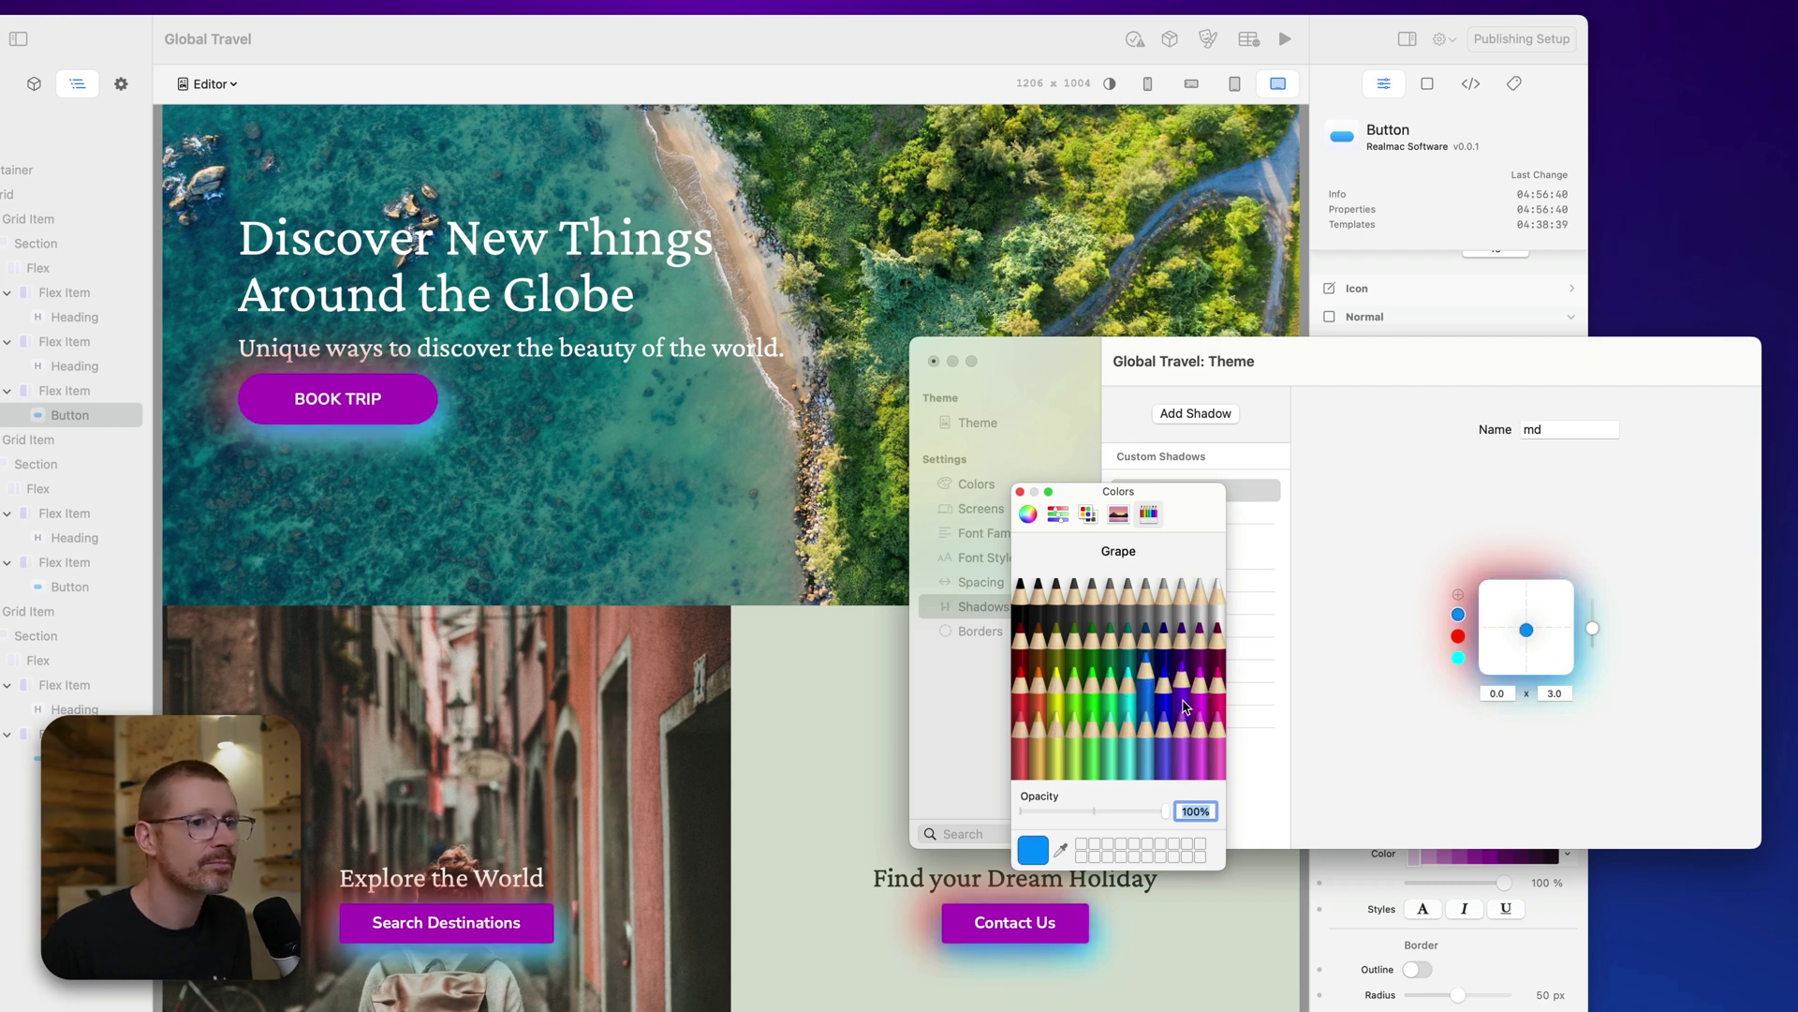
click(1183, 698)
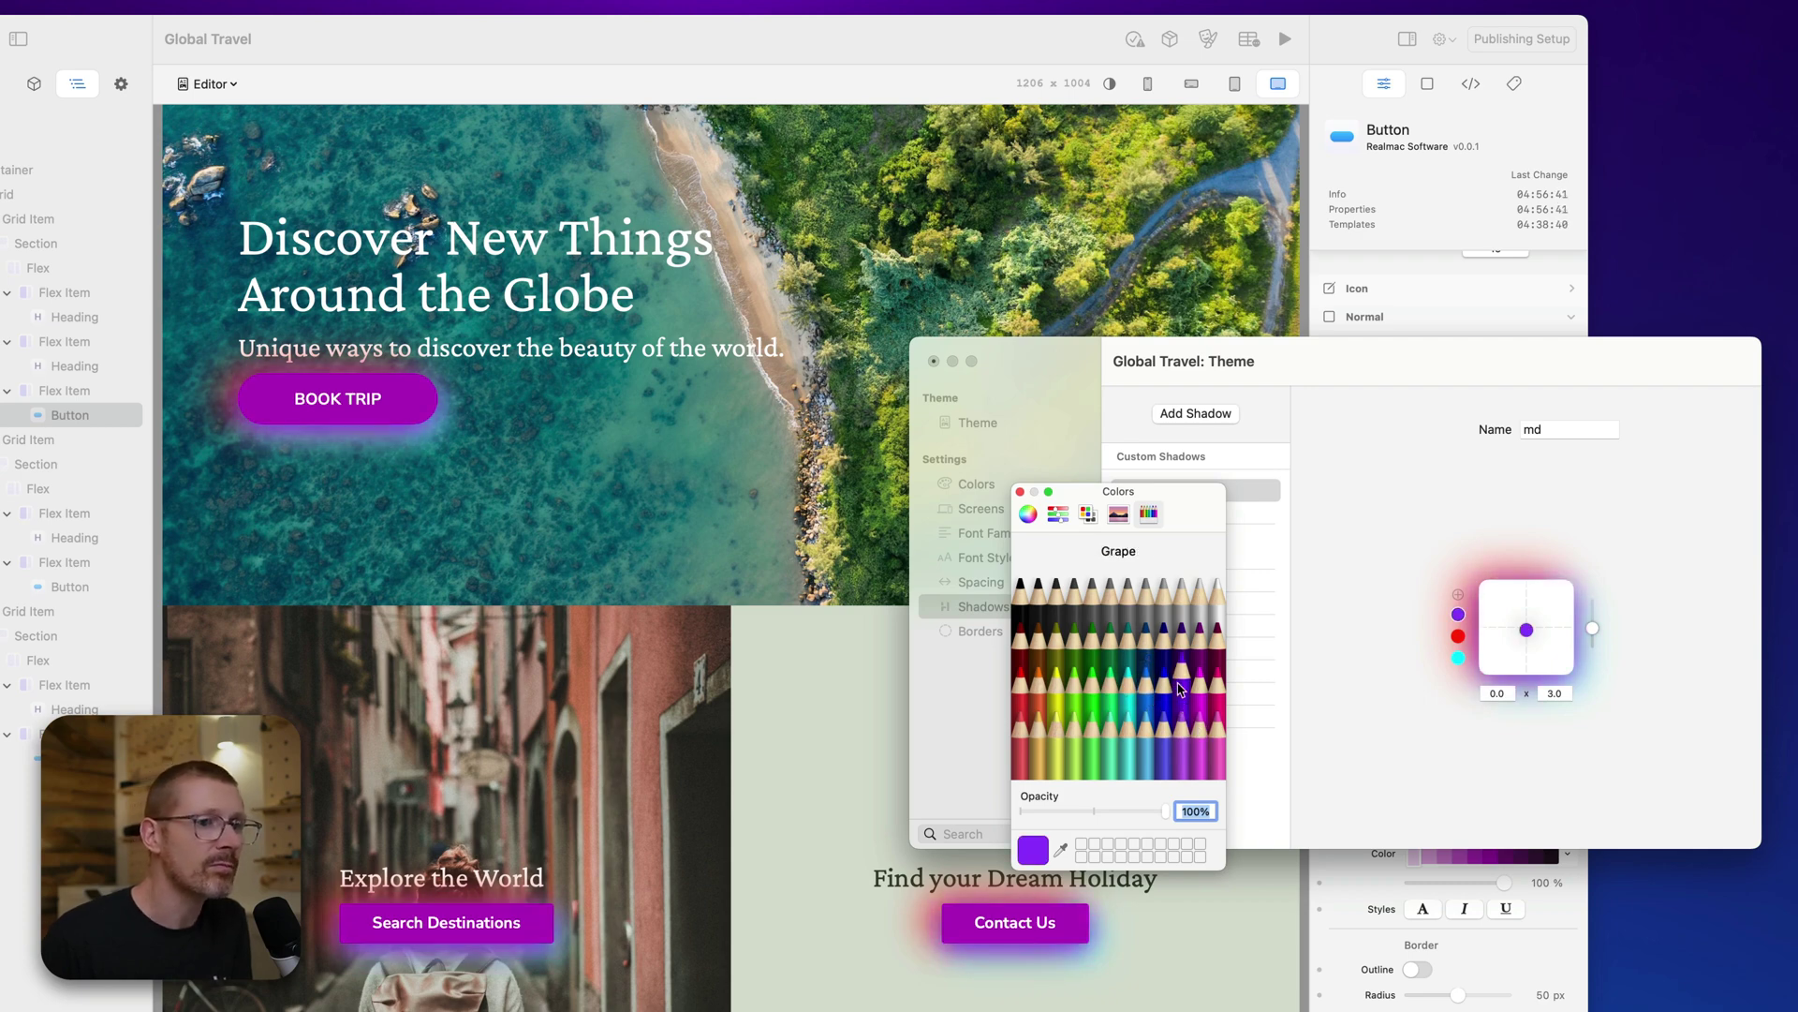
click(1021, 492)
drag(1539, 628, 1594, 622)
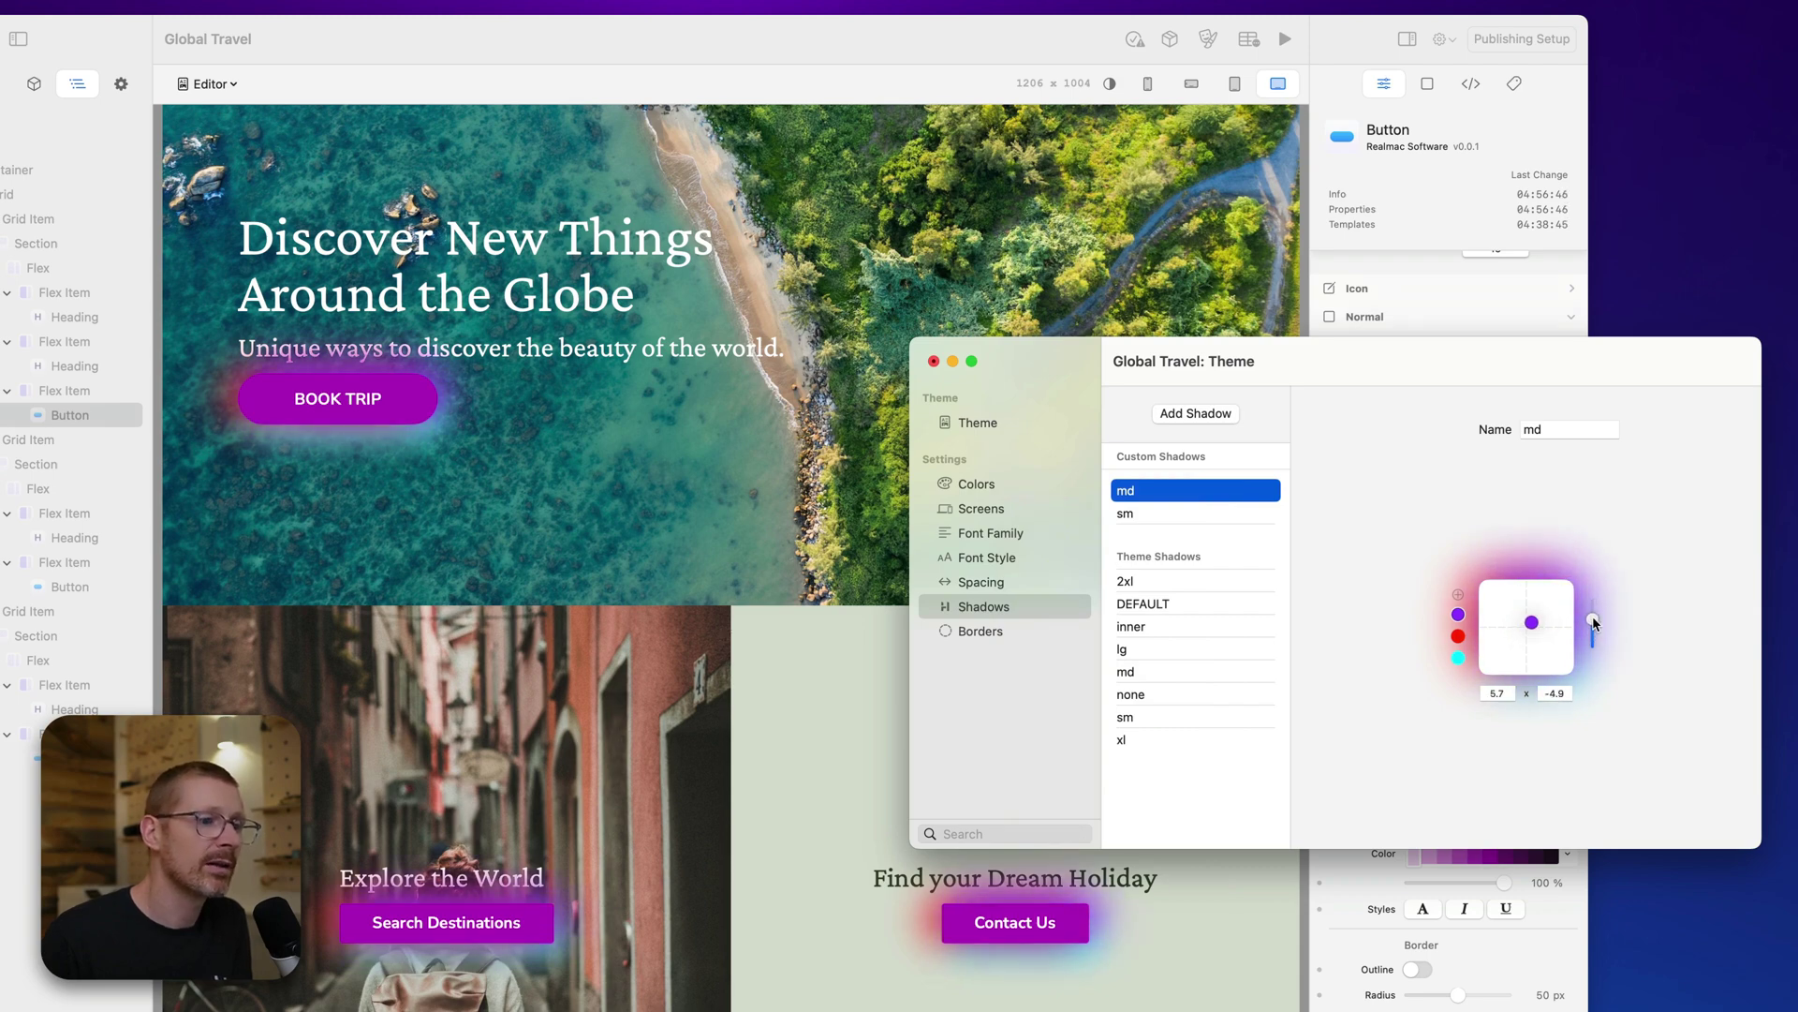
Move the md shadow's cyan layer to an offset of 7.6 x 10.2 and its red layer to -16.6 x -9.0.
drag(1496, 658, 1534, 641)
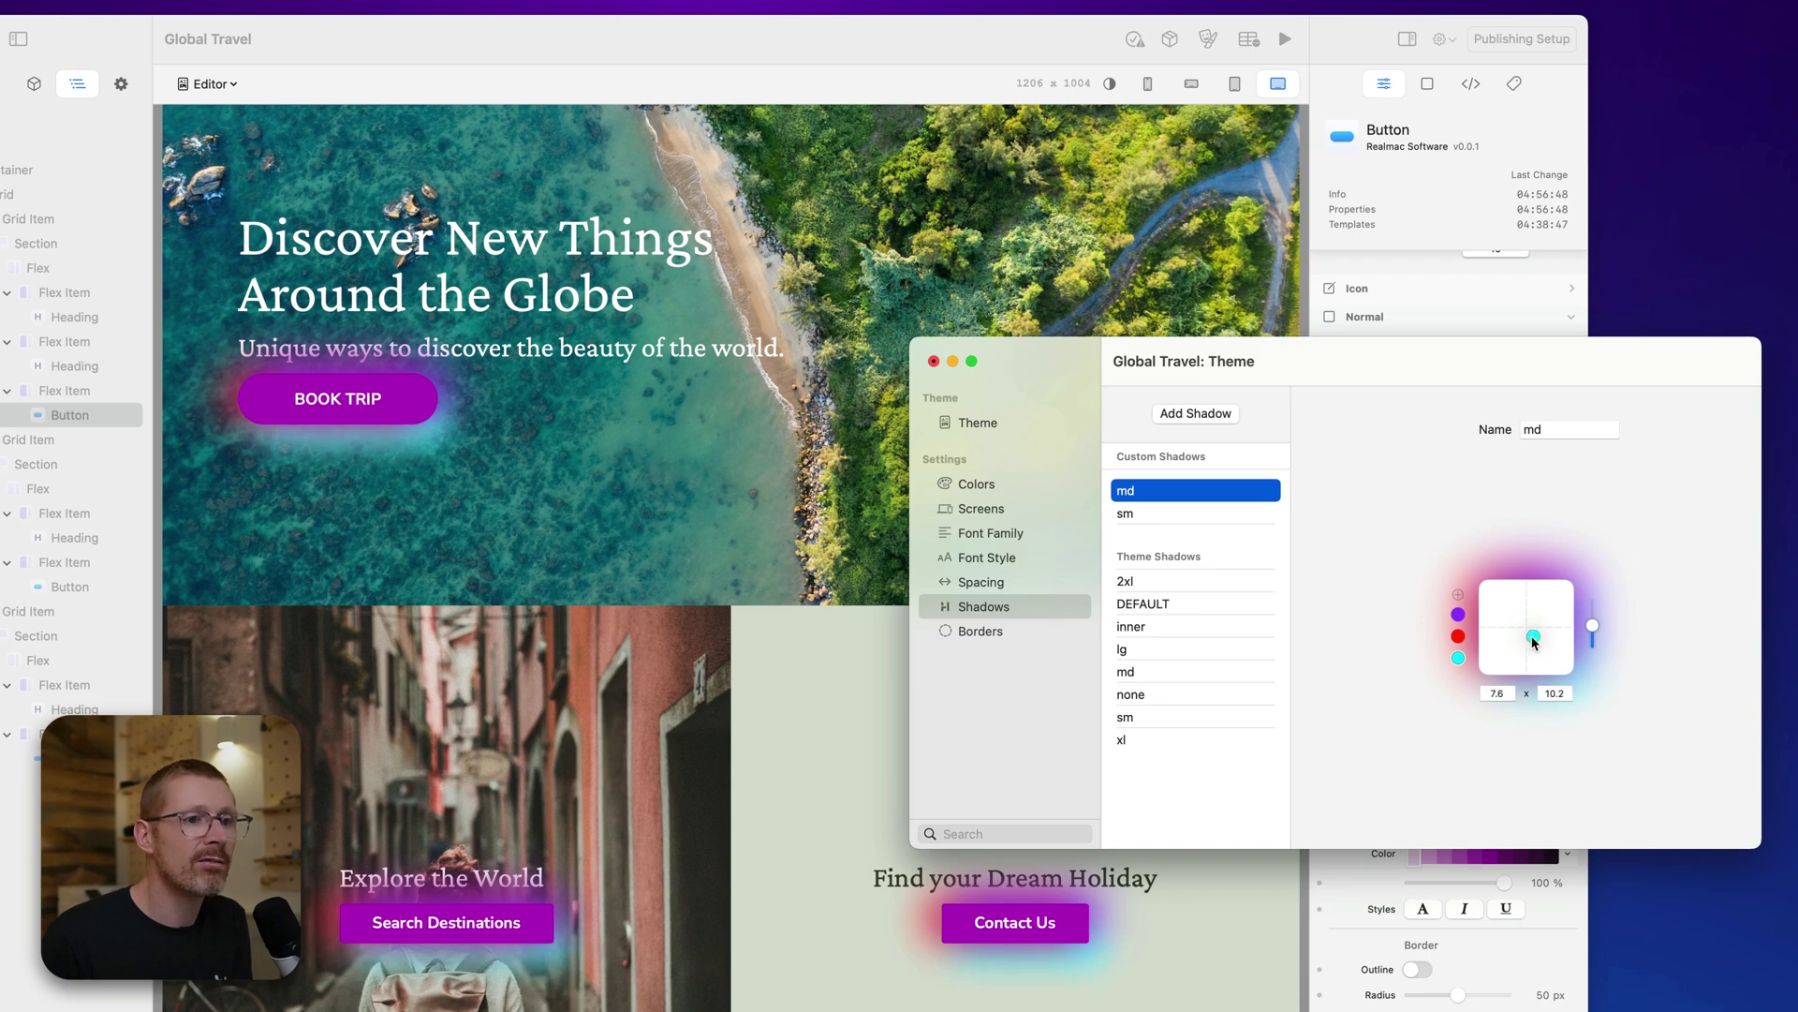
click(1459, 636)
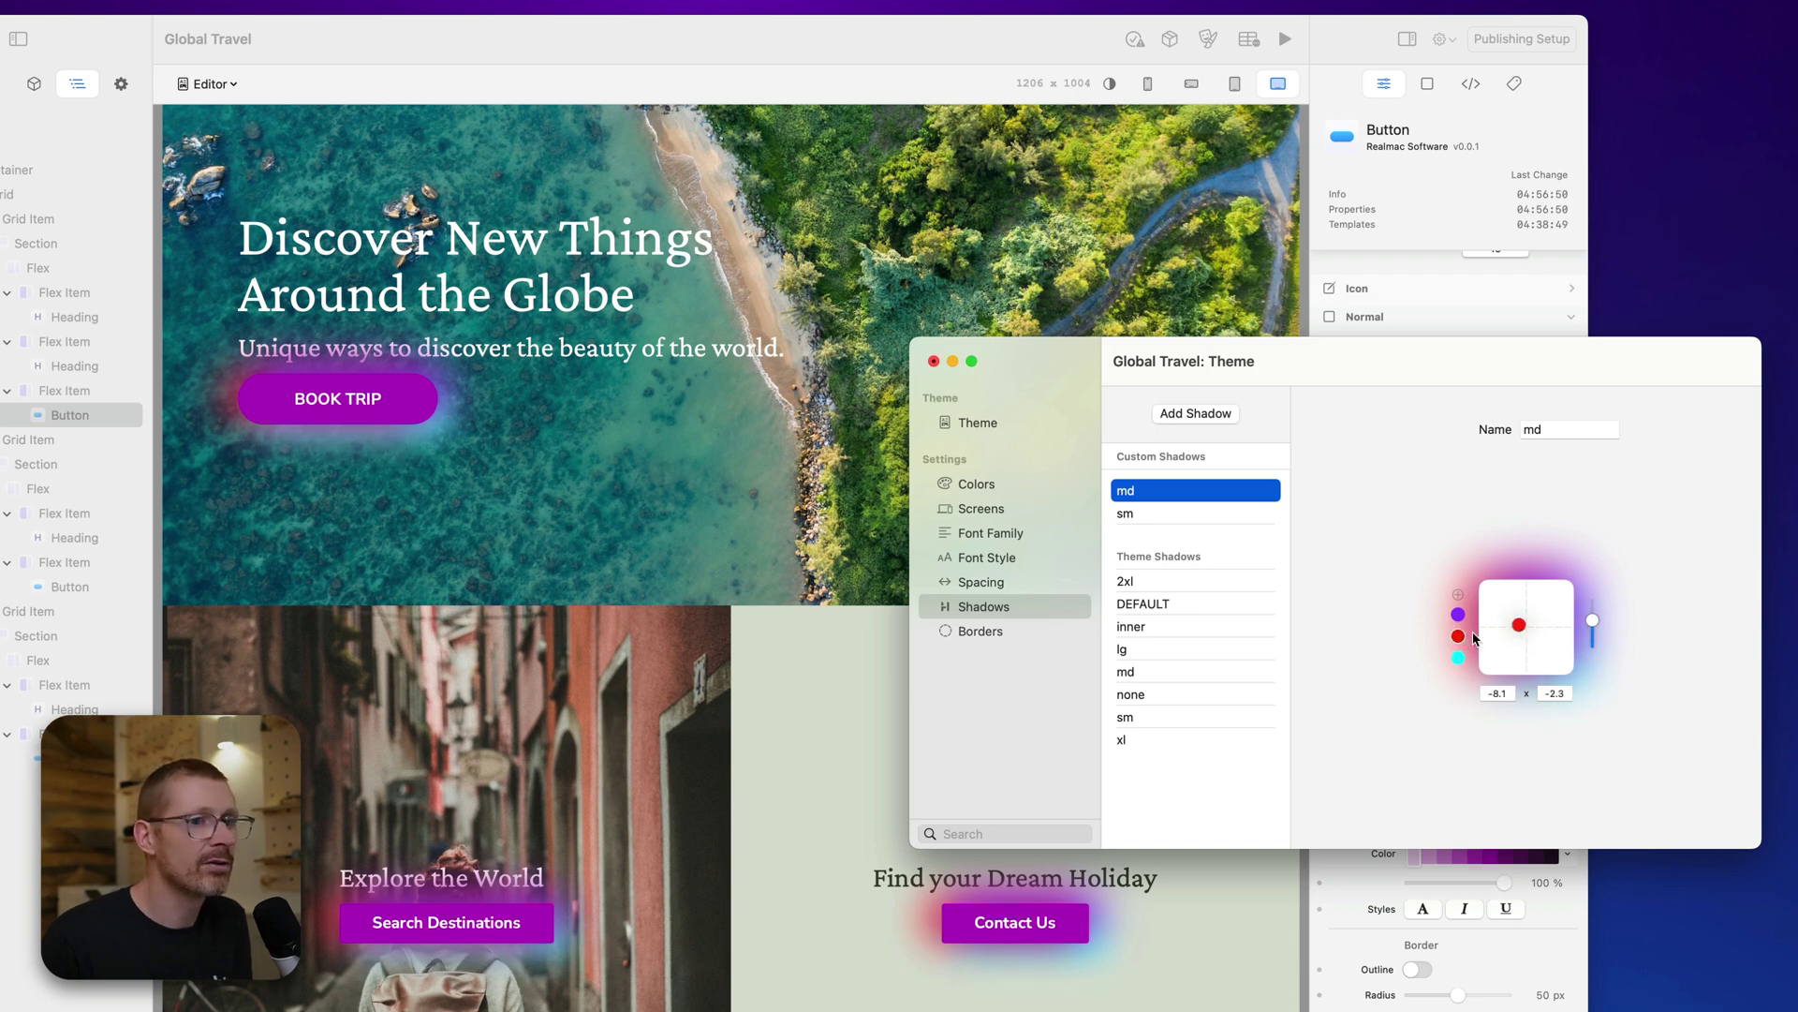
drag(1525, 636, 1516, 626)
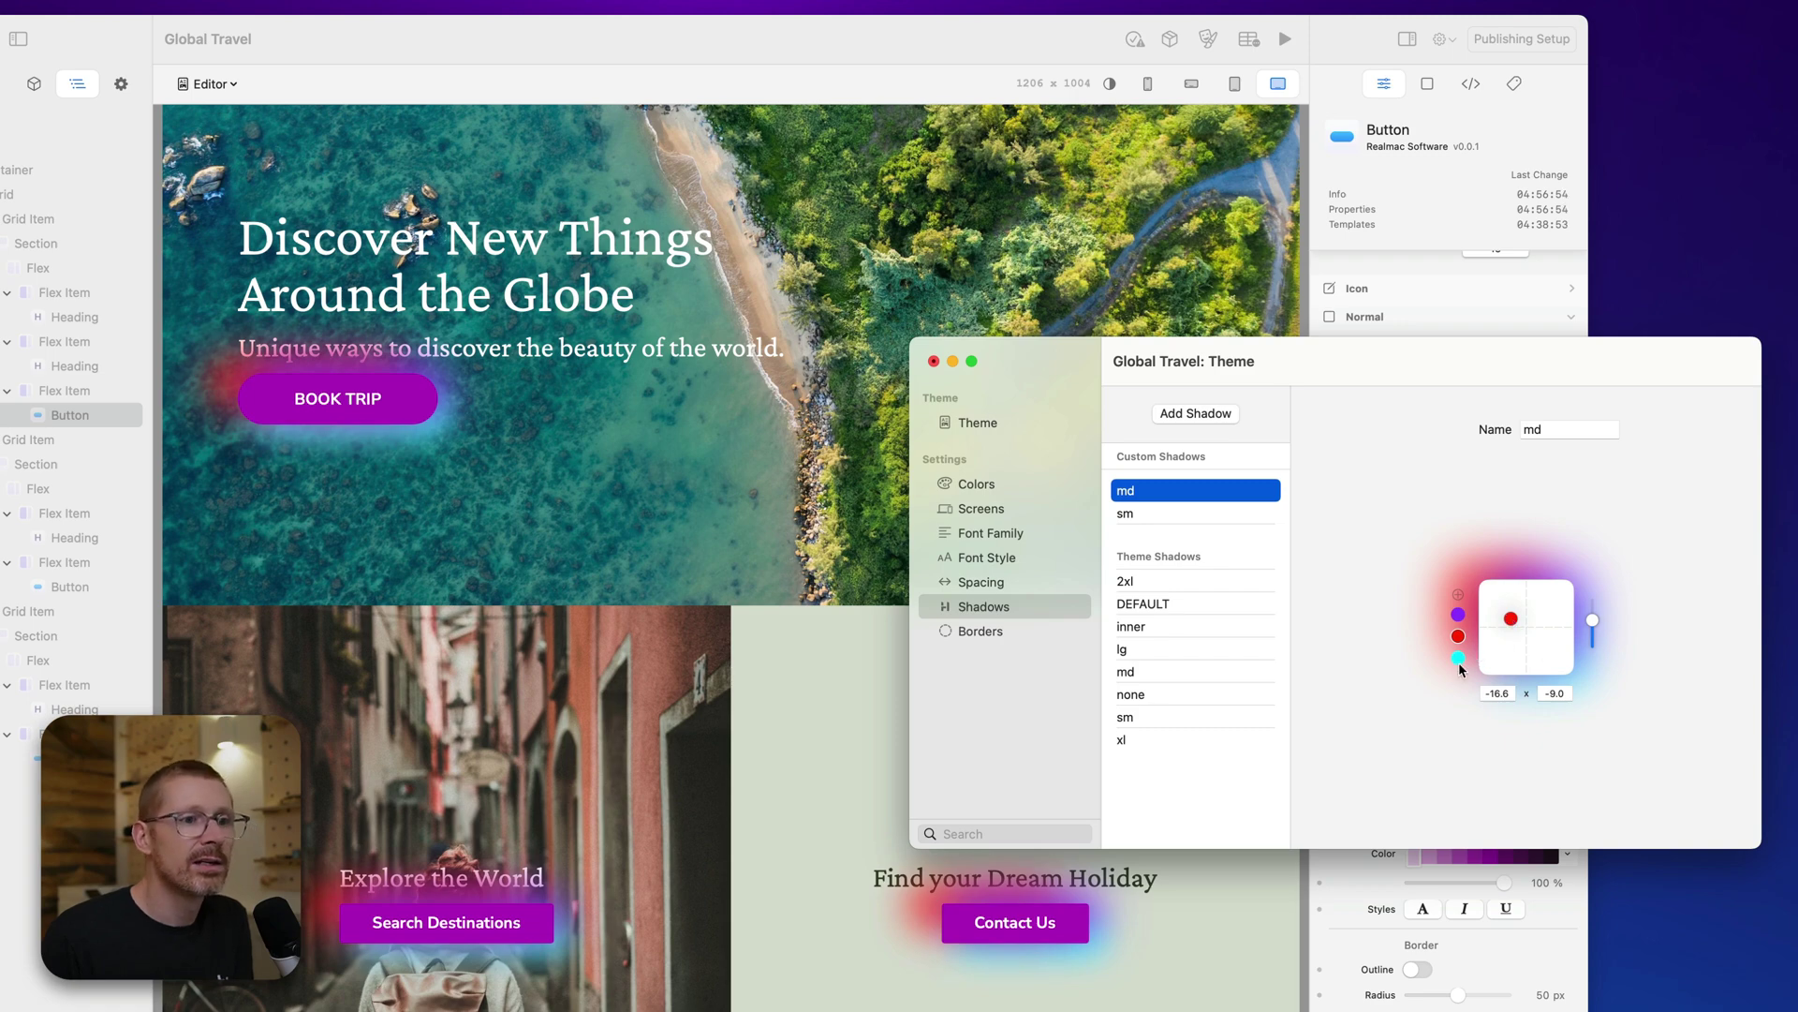
Add a fourth layer to the md shadow in Lemon yellow, offset to -7.7 x 8.4 with a larger blur.
click(1459, 590)
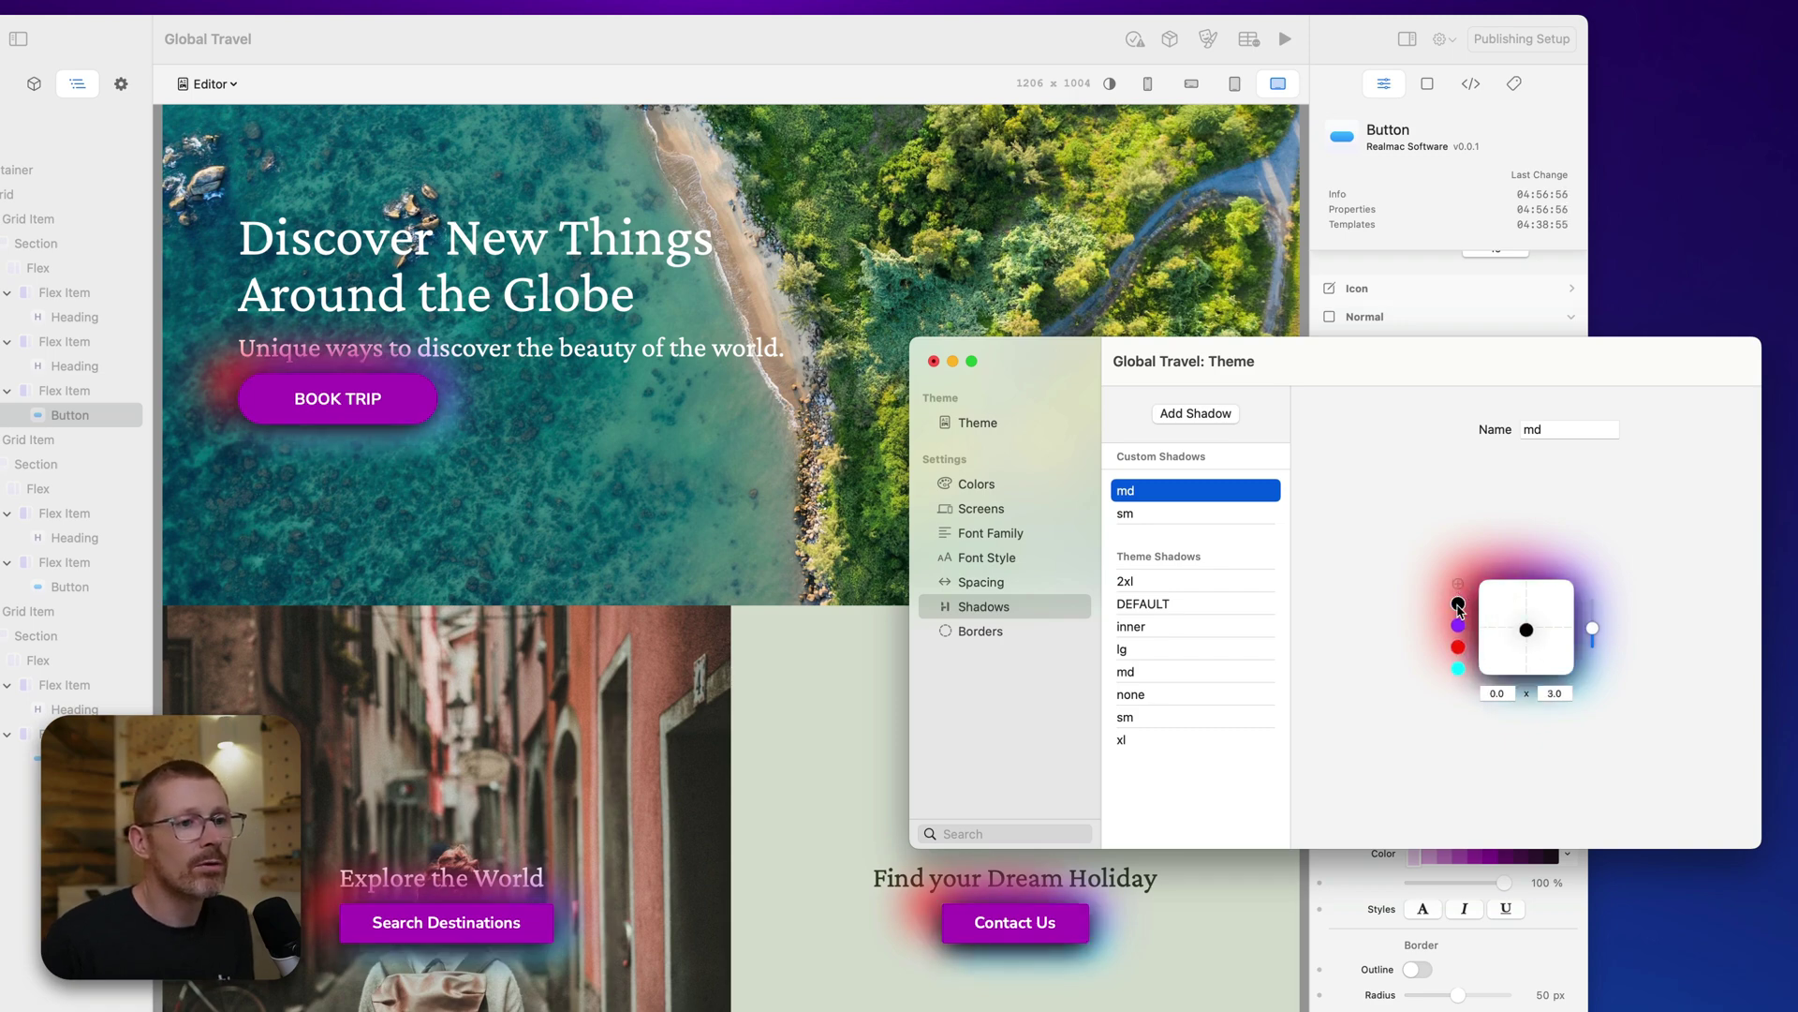
click(1458, 605)
click(1053, 721)
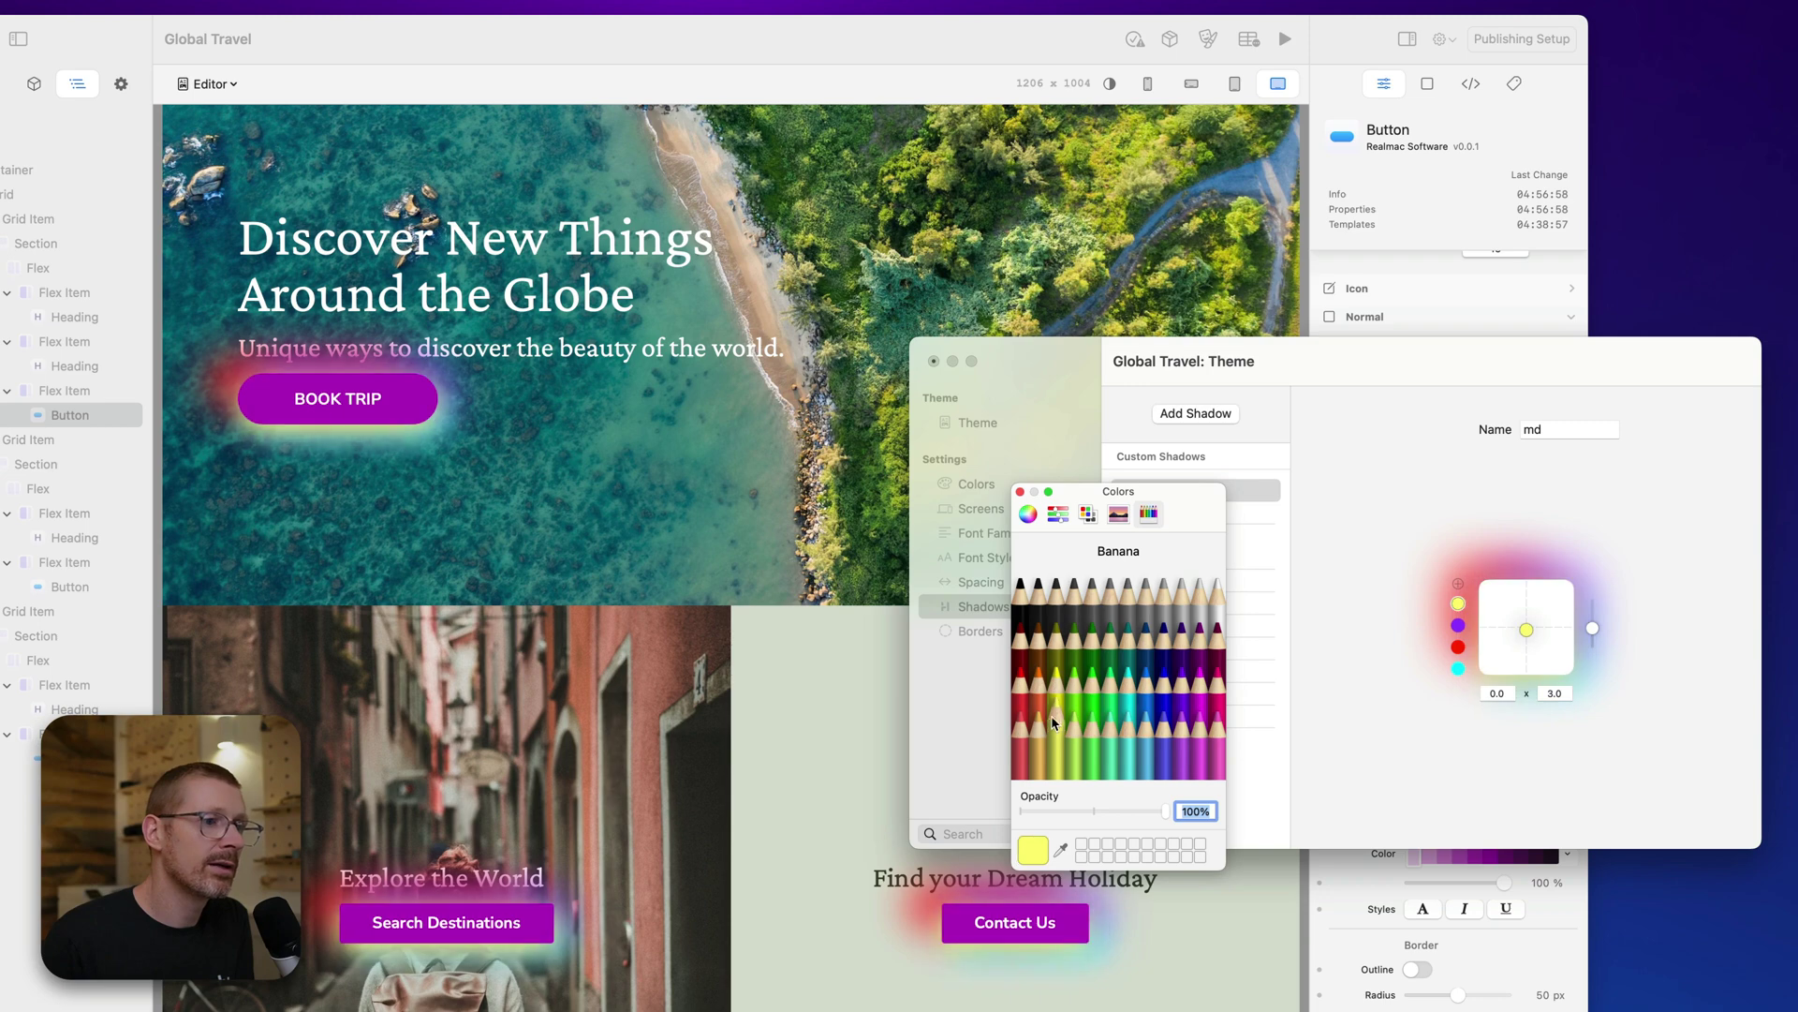
click(1053, 666)
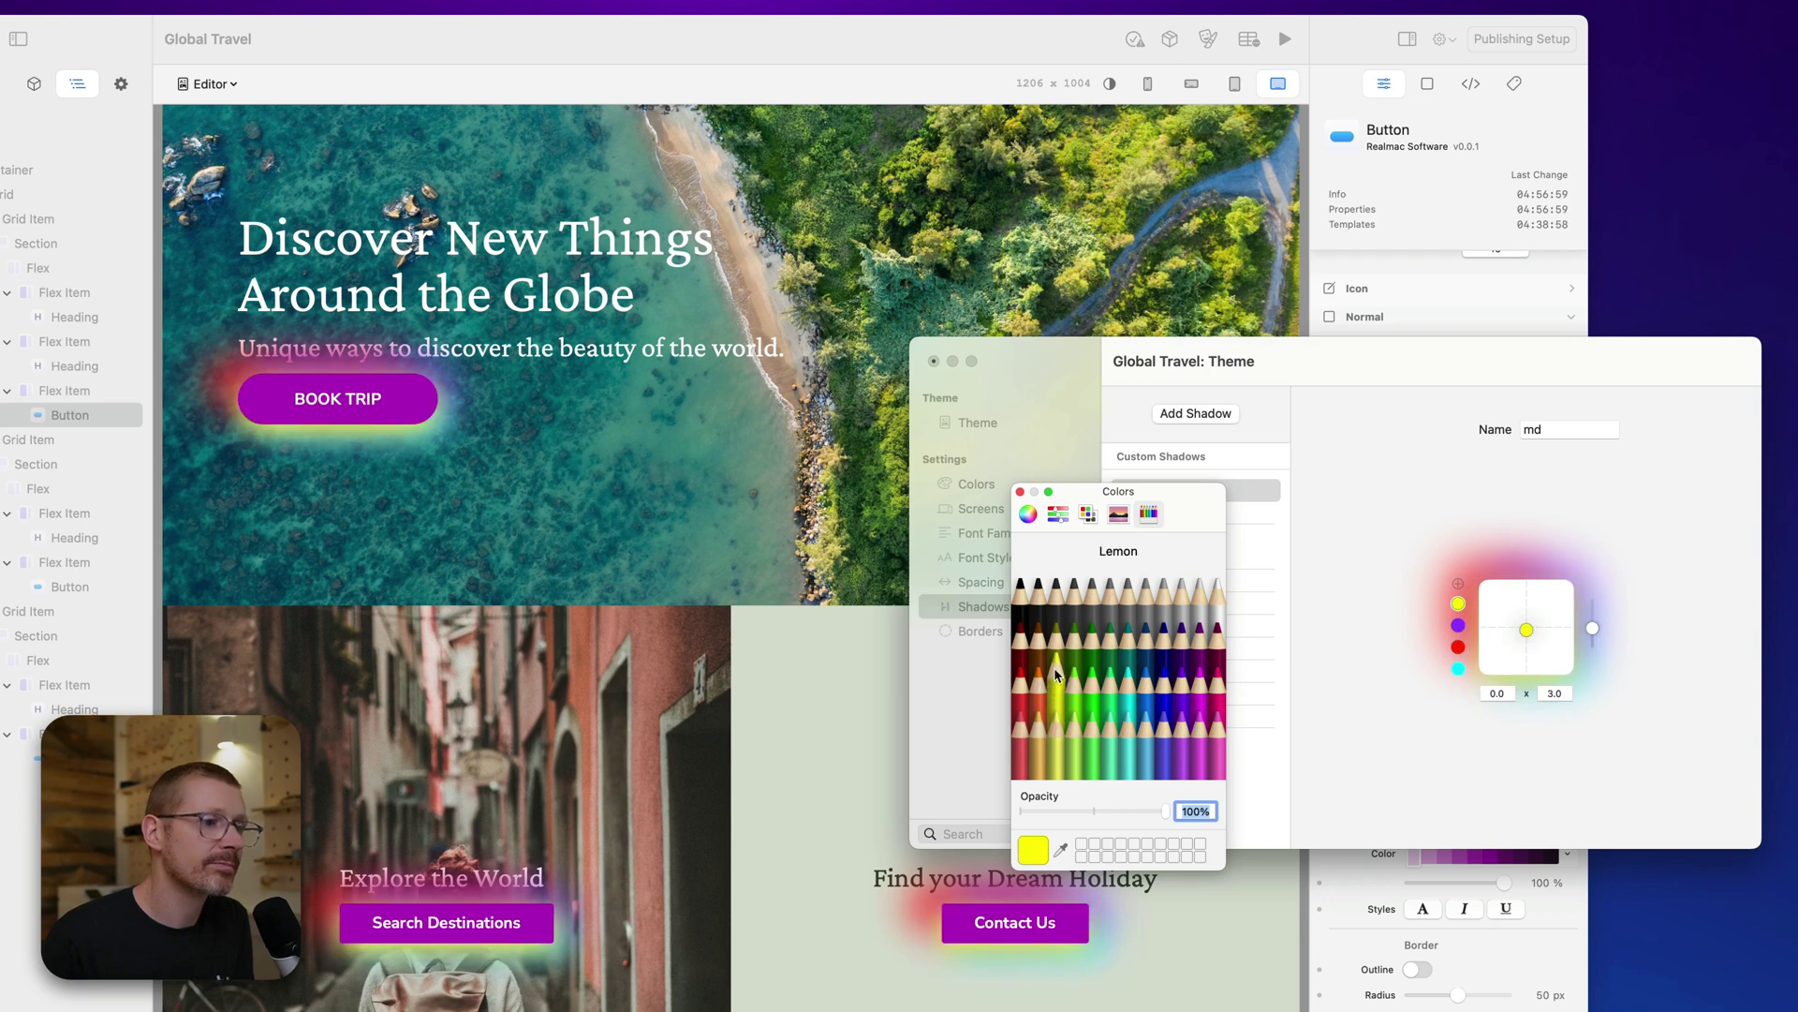
click(1021, 492)
drag(1527, 629, 1595, 624)
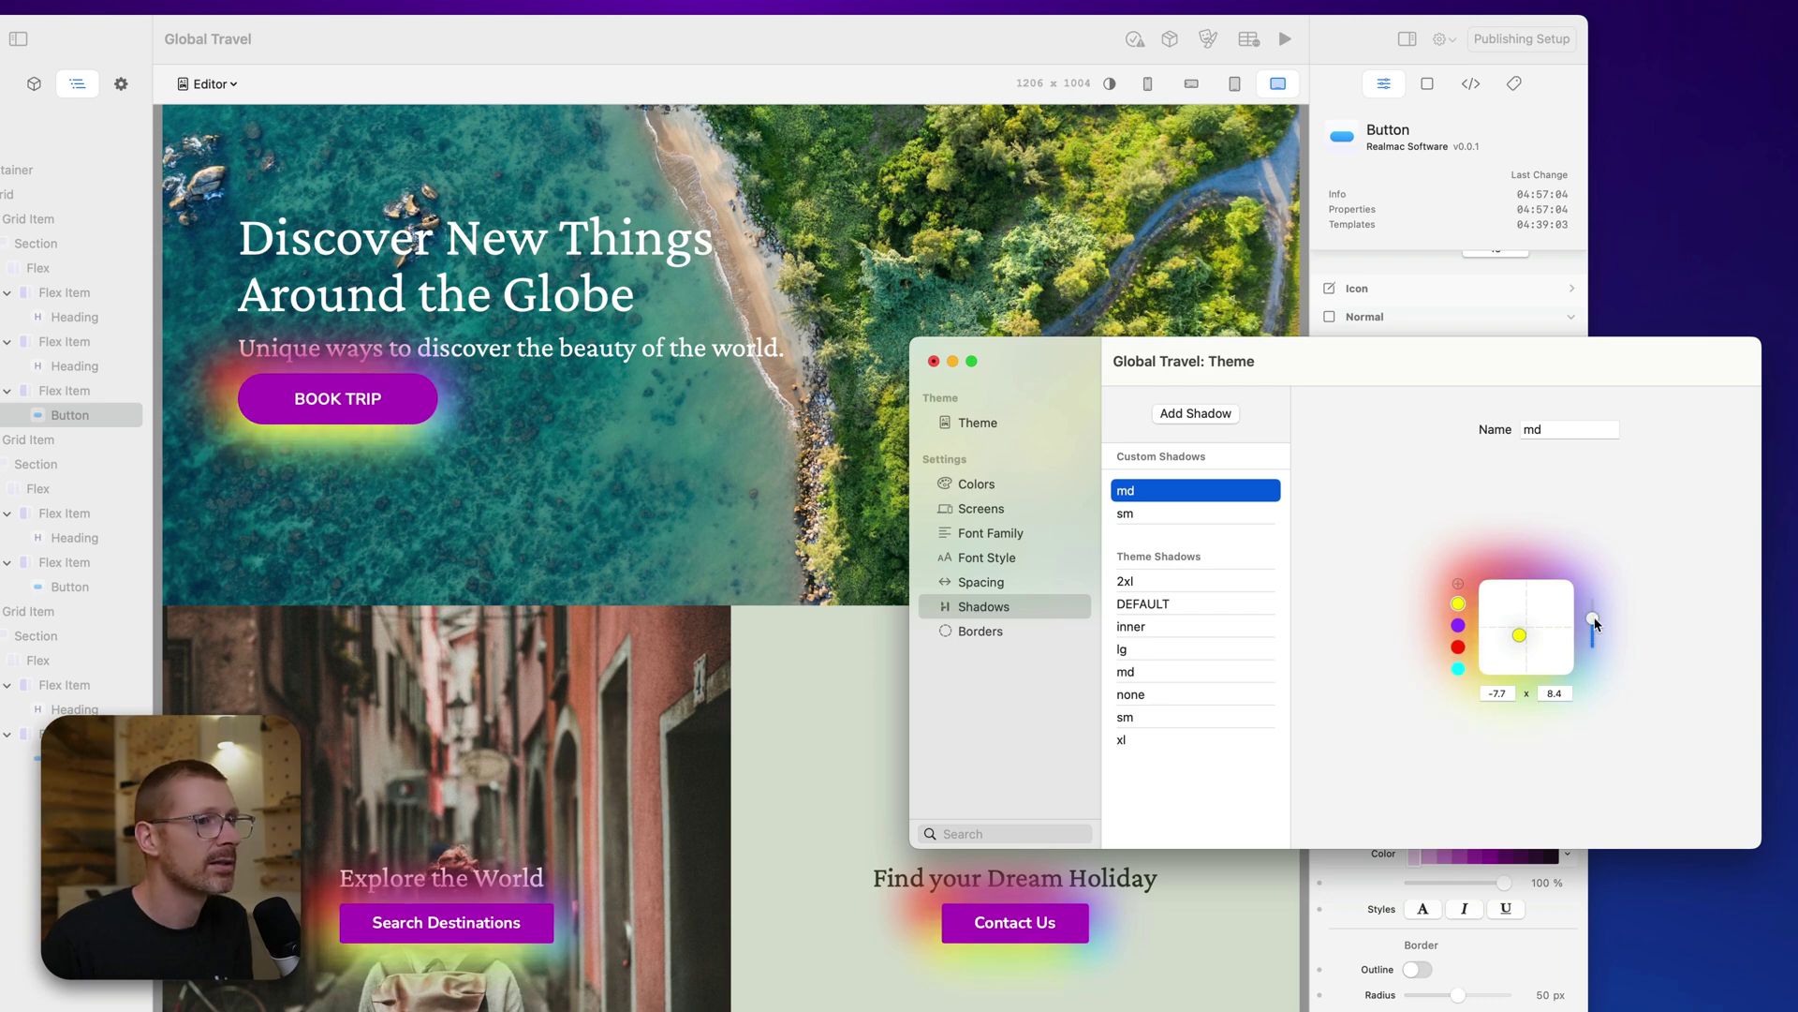
Lower the yellow layer's opacity to 50% and arrange the md shadow's layers in the order yellow, cyan, purple, red.
click(1458, 604)
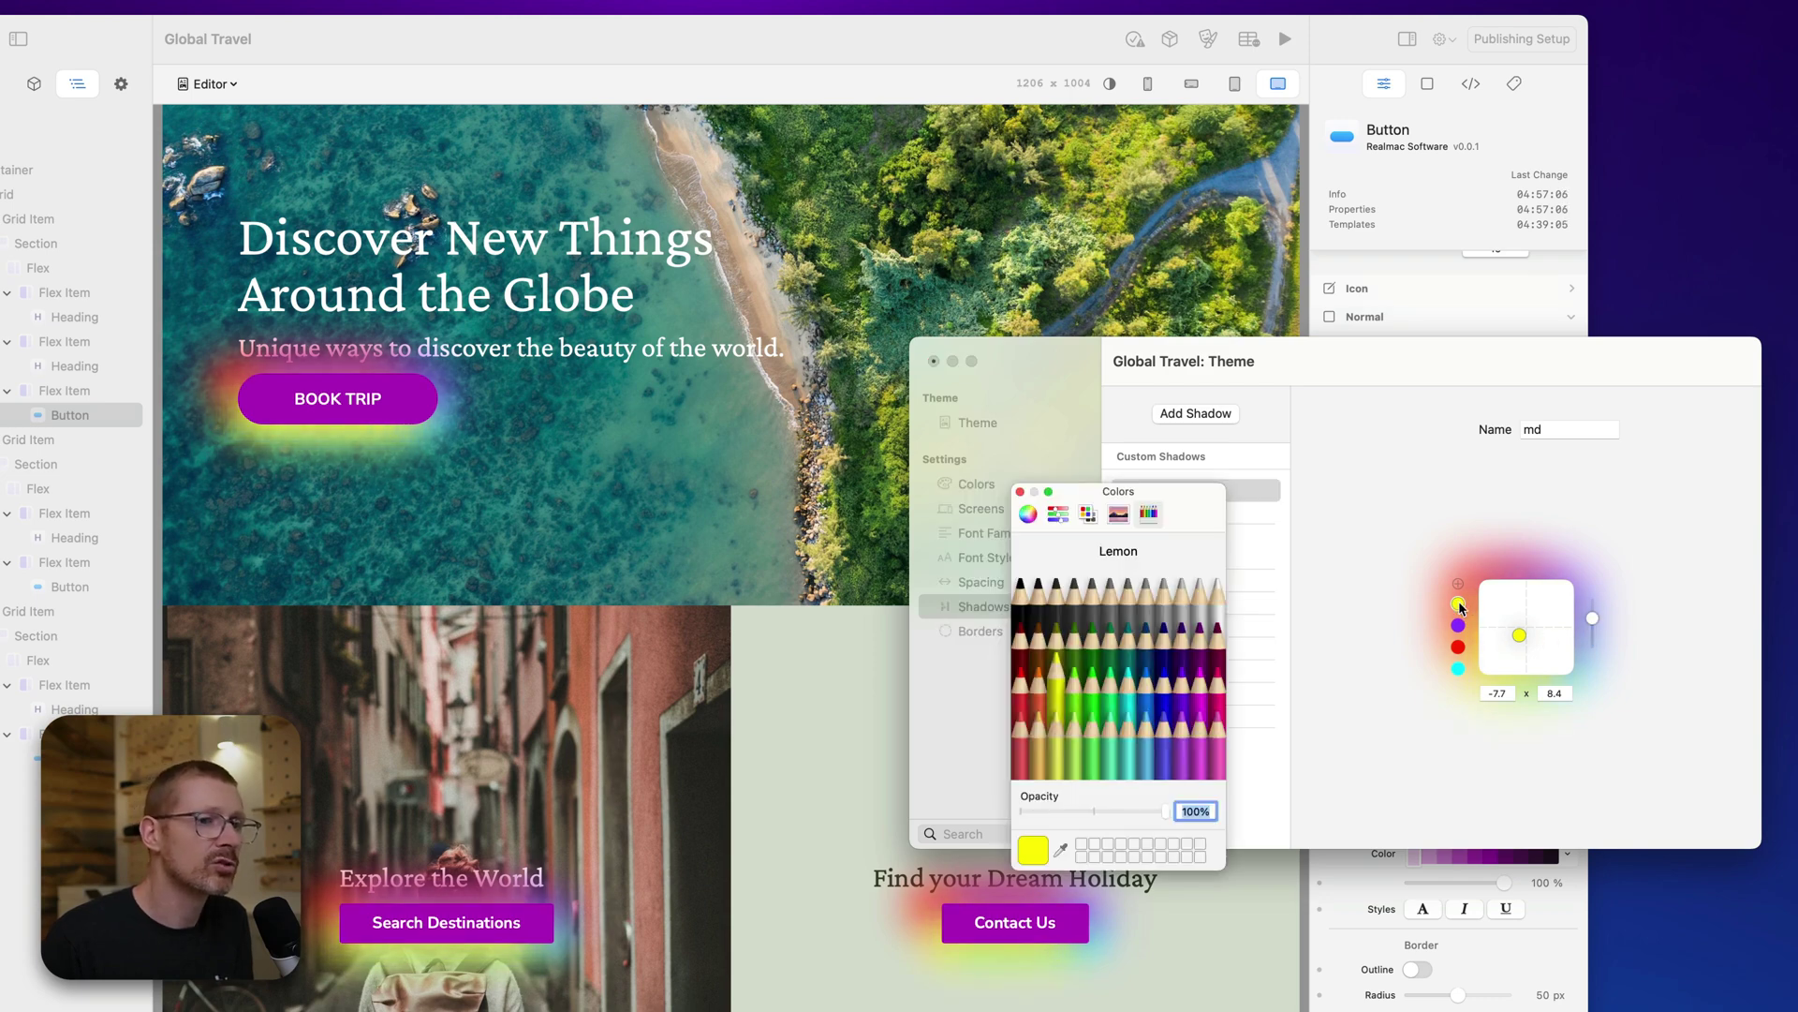
drag(1113, 811, 1094, 813)
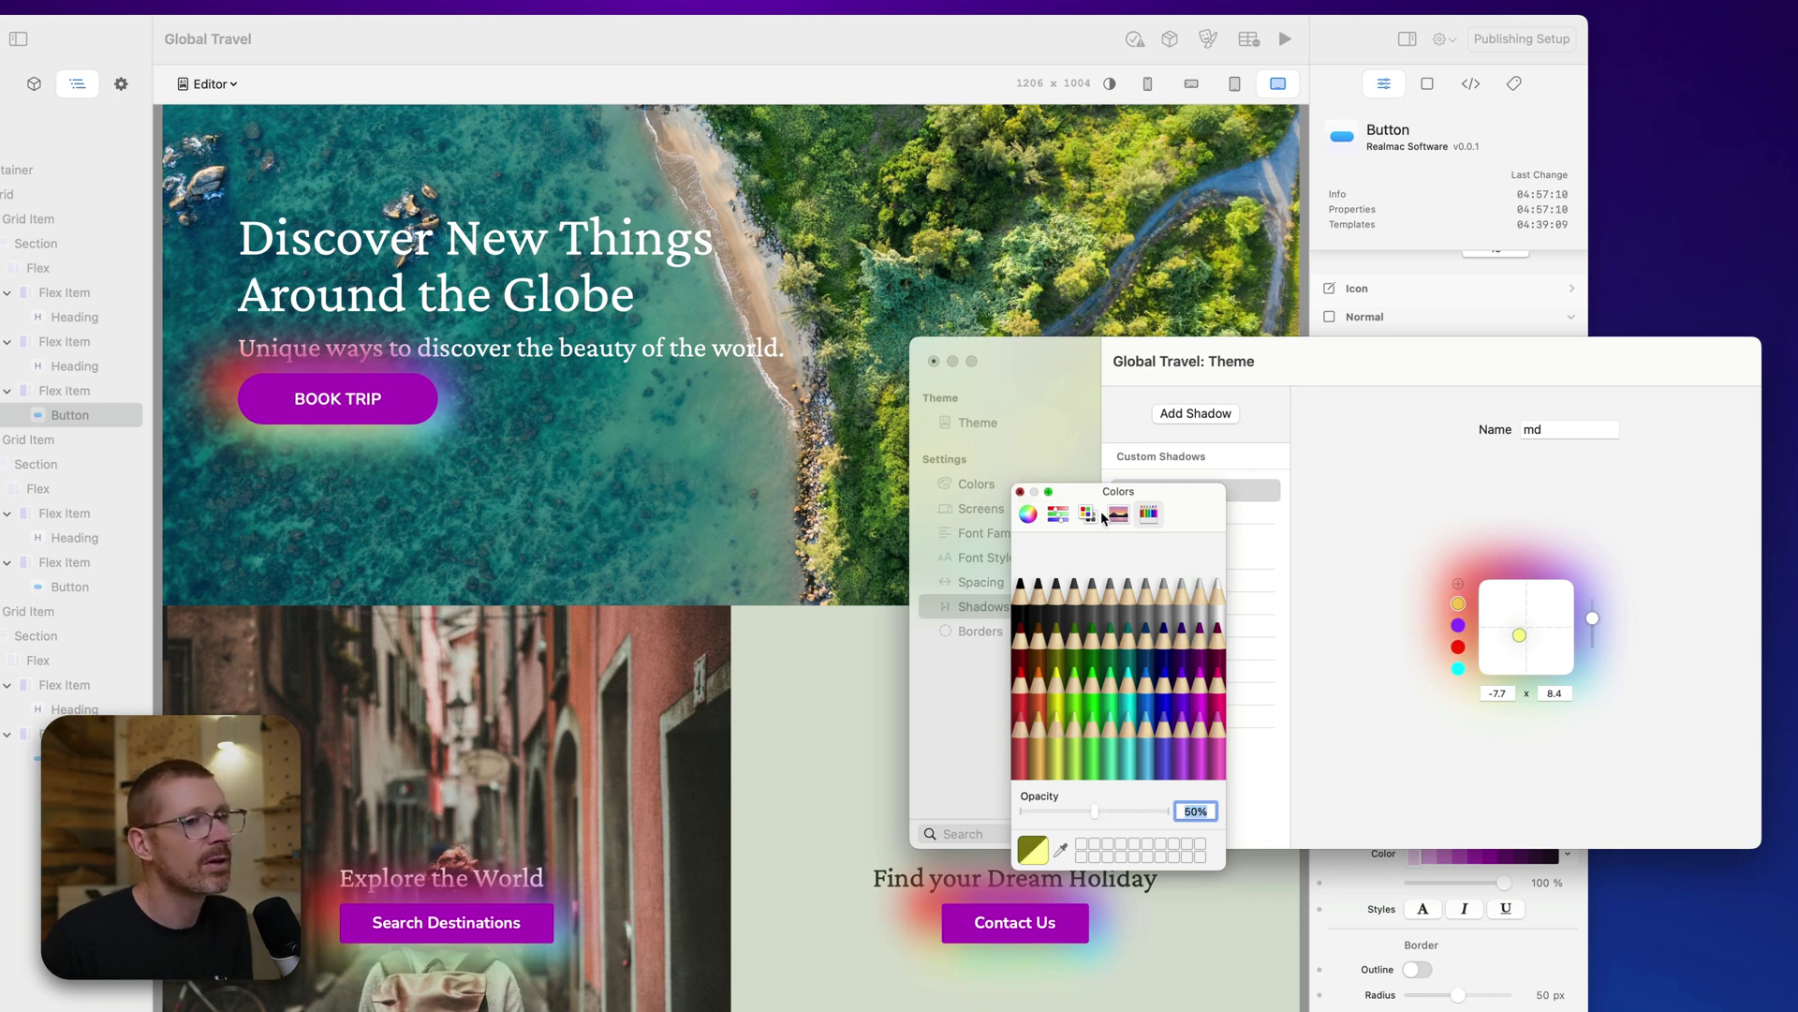
click(1020, 491)
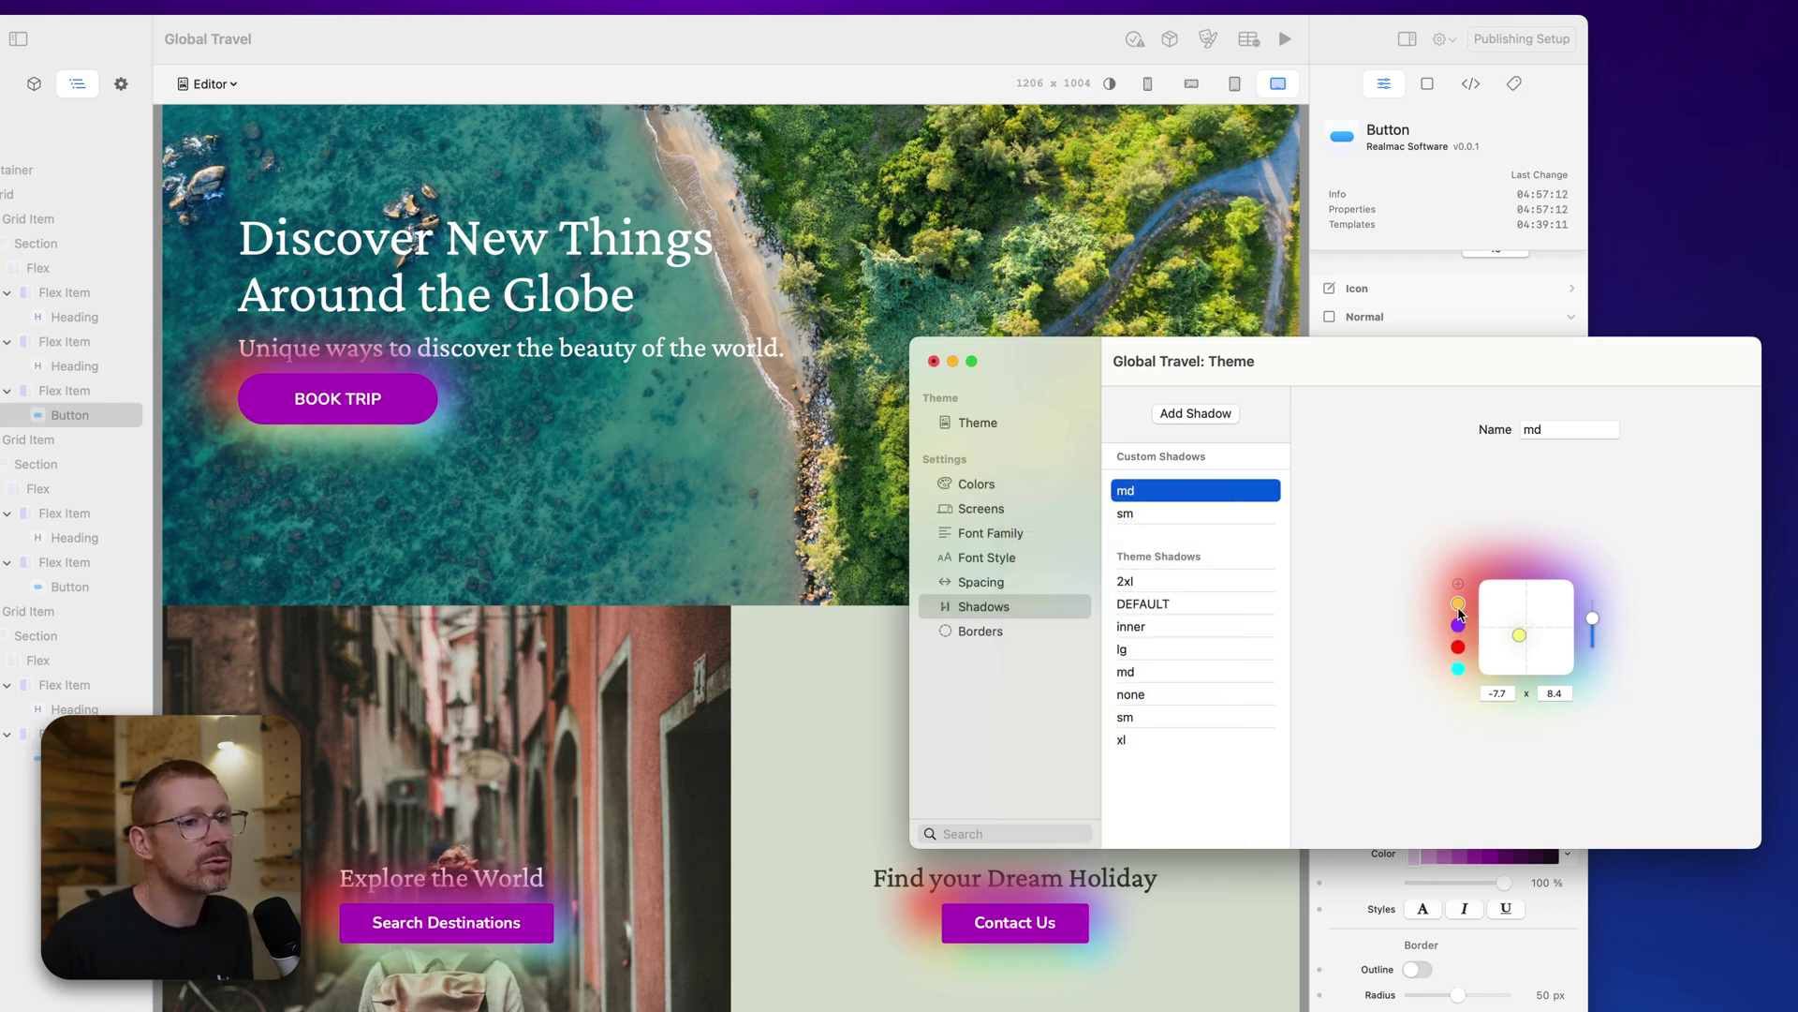
mouse_move(1458, 605)
mouse_down()
mouse_move(1457, 651)
mouse_move(1463, 588)
mouse_up()
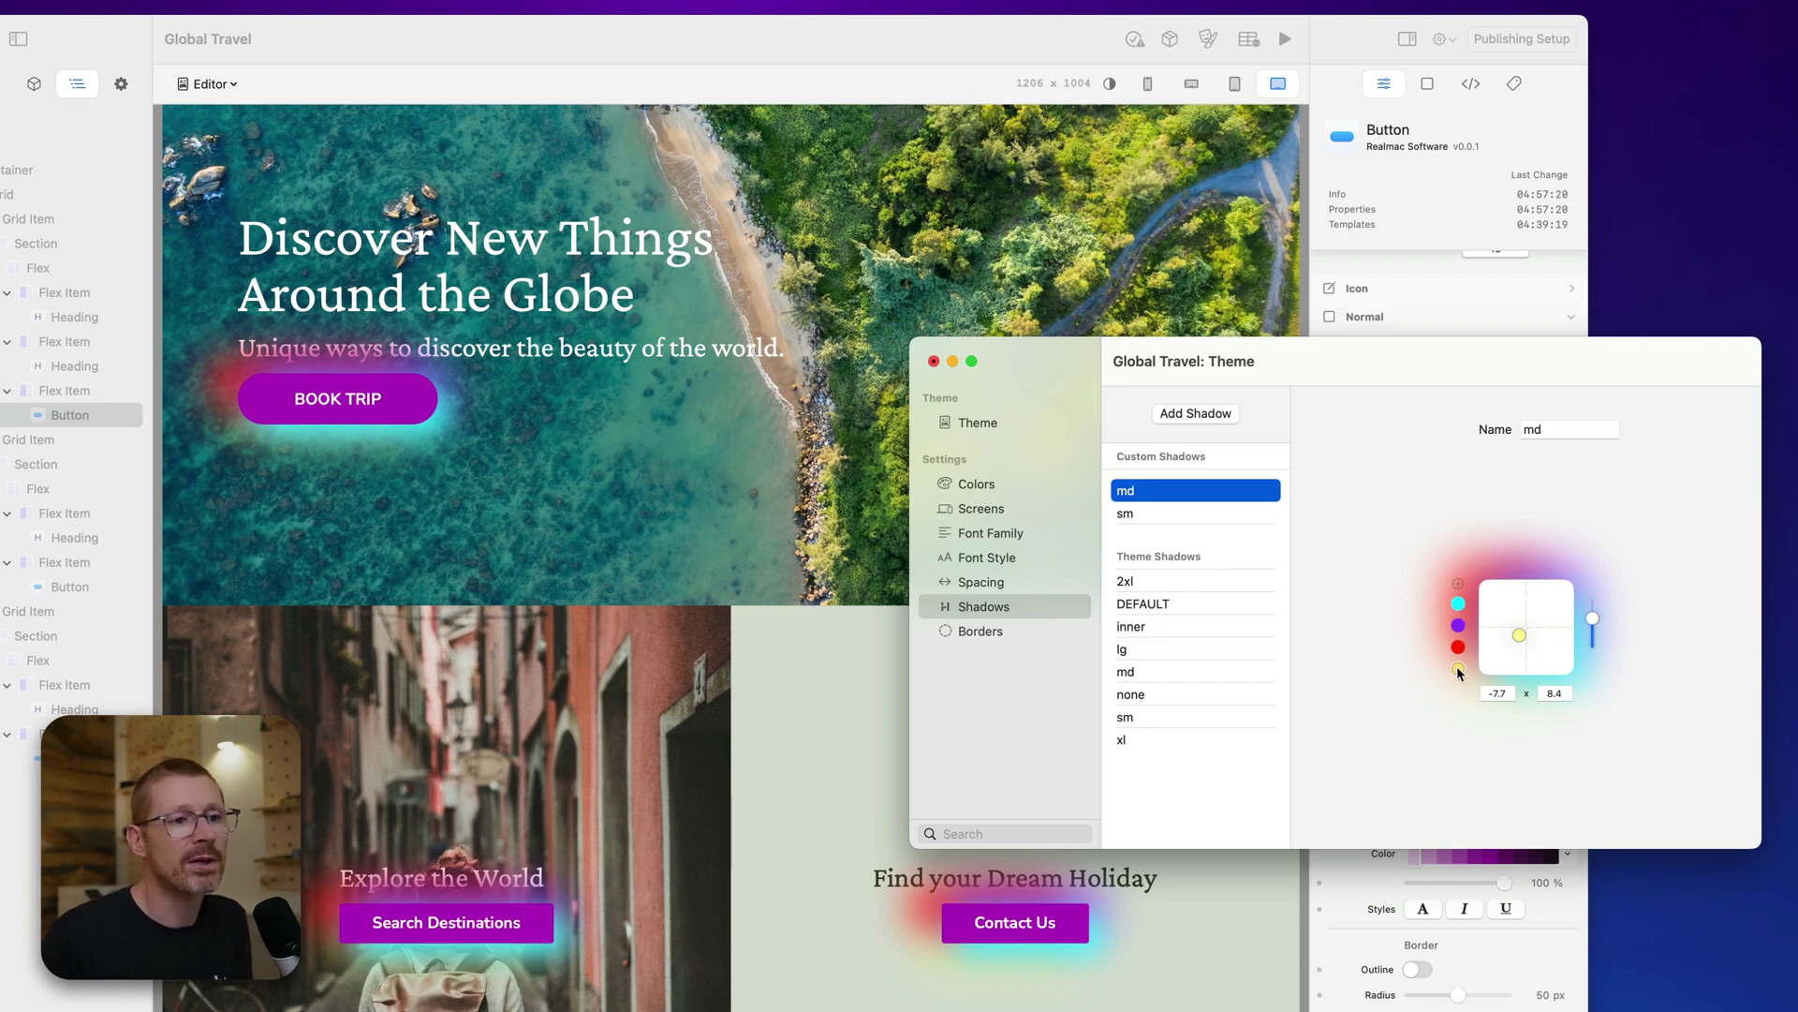
drag(1459, 672, 1459, 598)
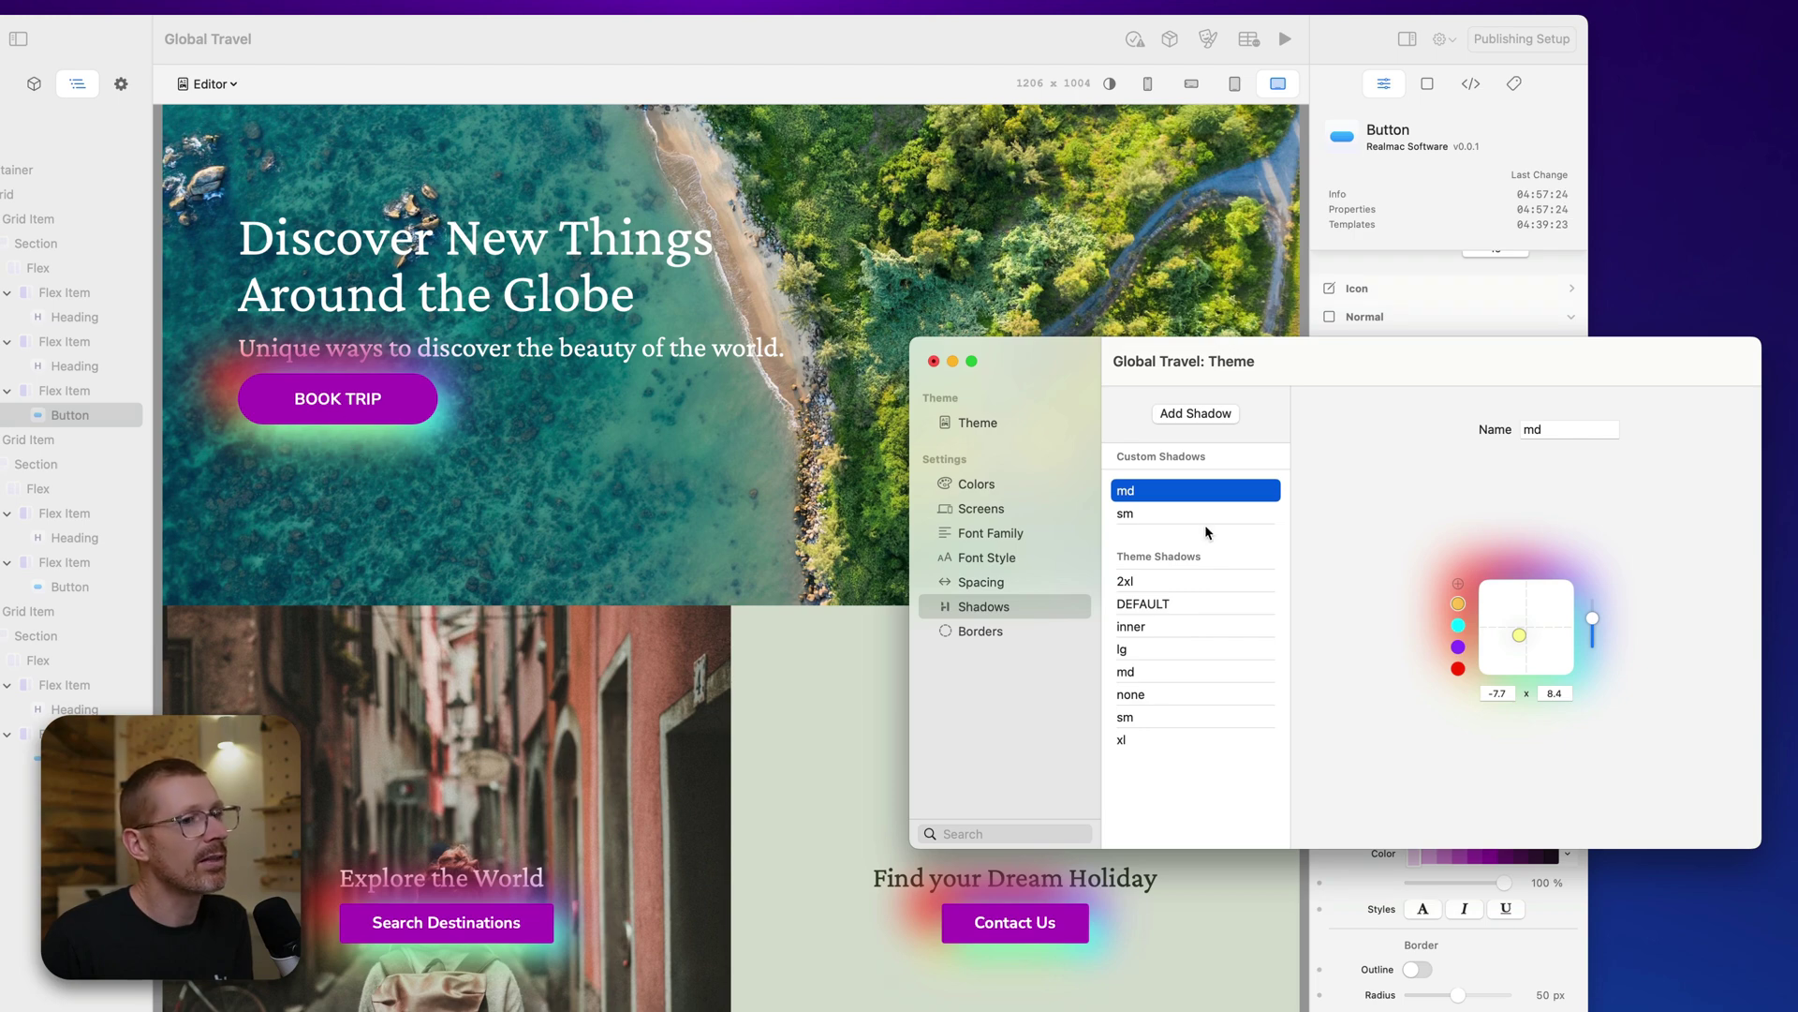
Delete the yellow and red layers from the custom md shadow.
right_click(1458, 611)
click(1485, 649)
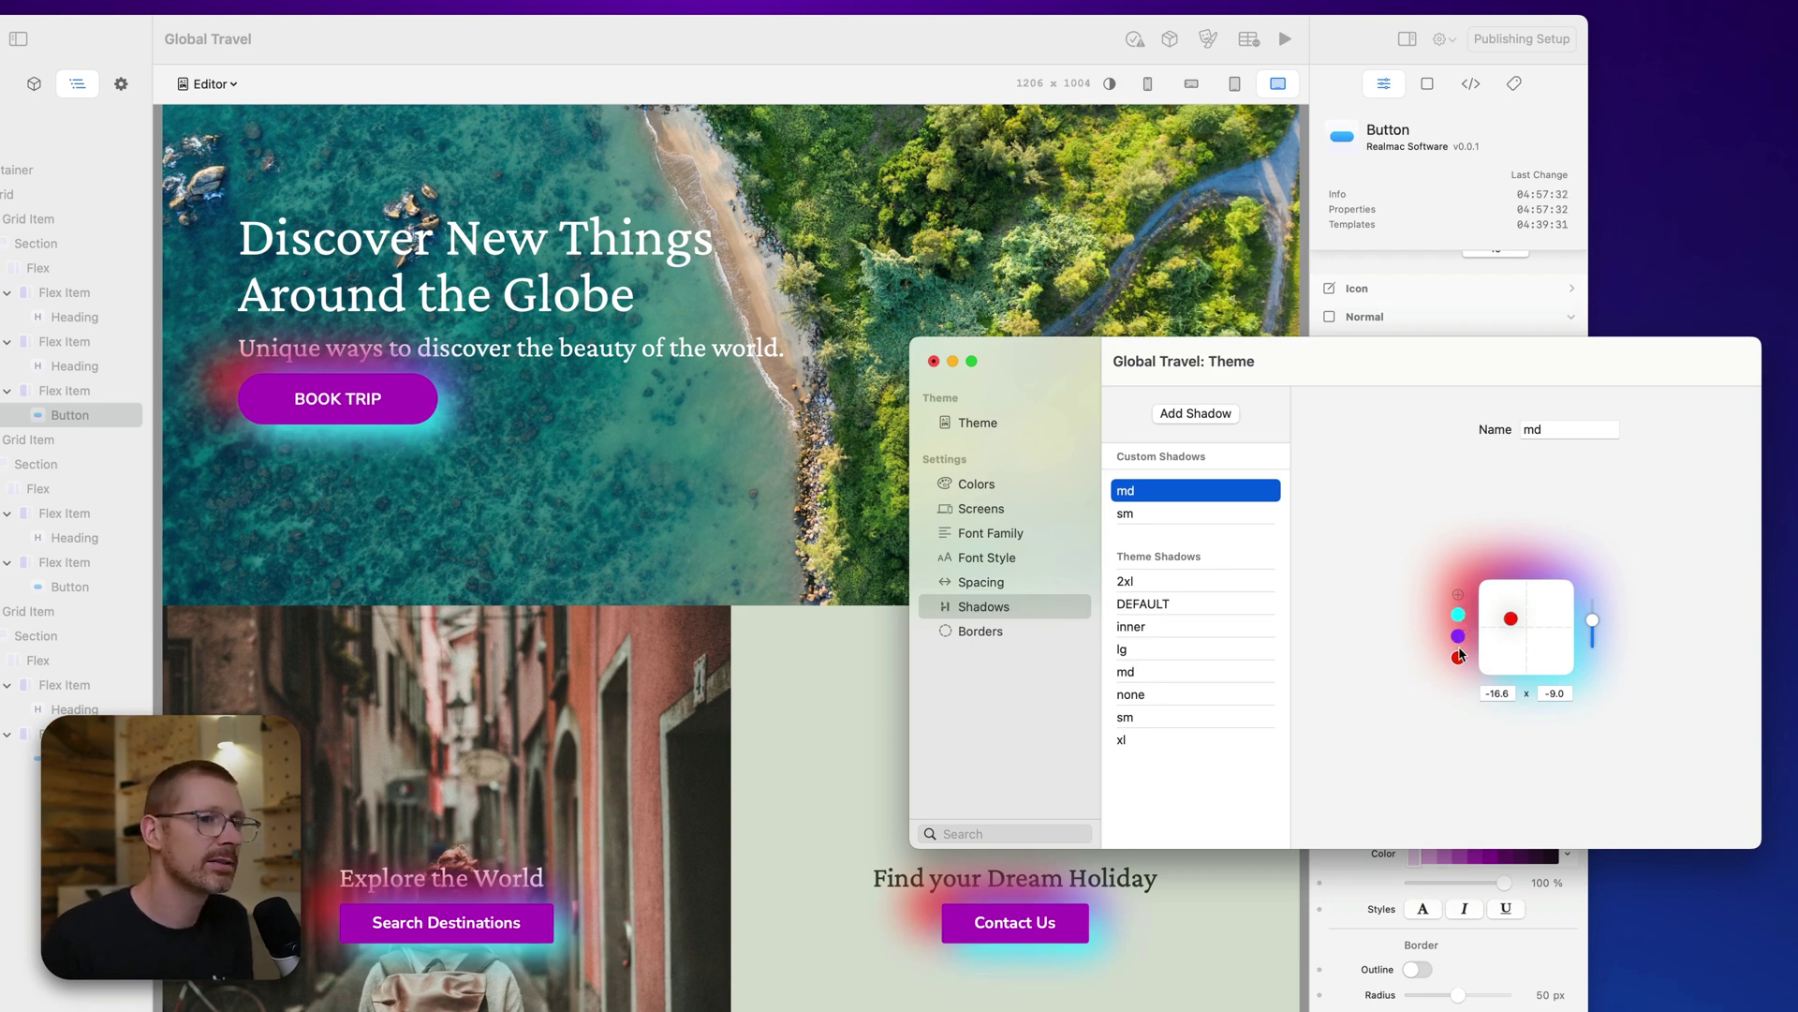
right_click(1459, 656)
click(1495, 701)
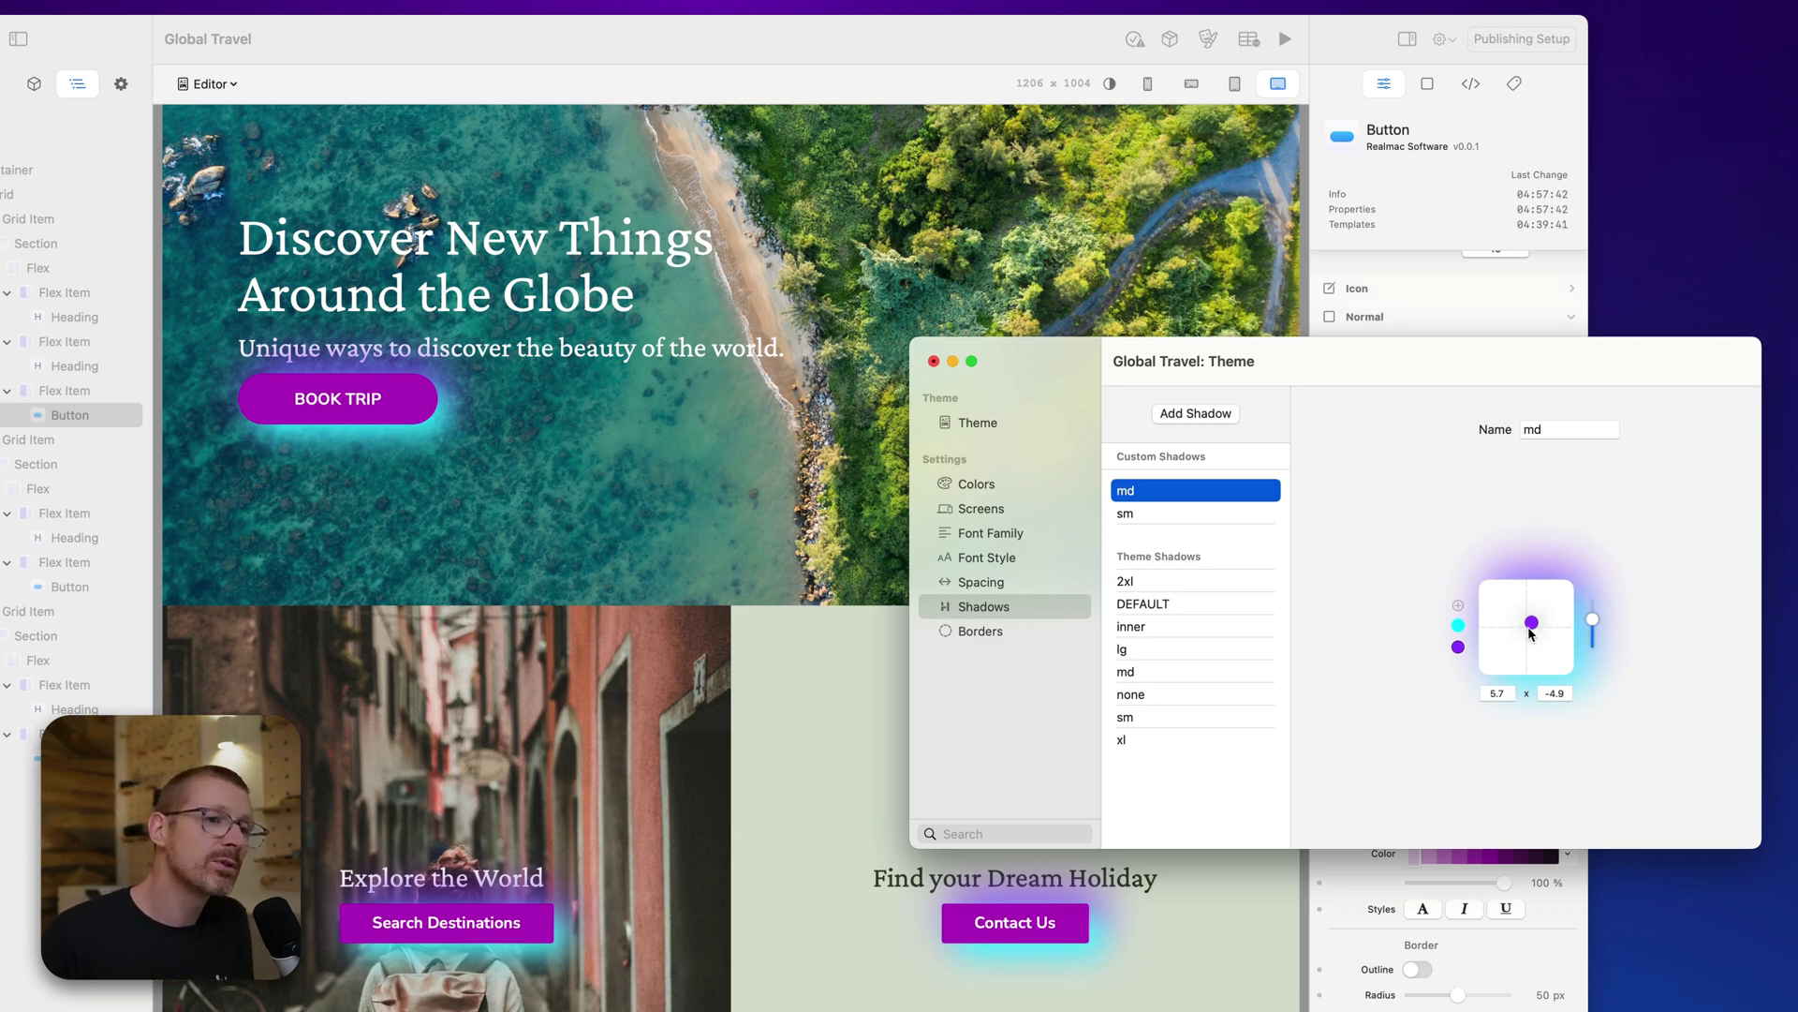
Add a black layer to the custom md shadow, offset it to 0.6 x 2.6 and make it an inset shadow.
click(1458, 606)
mouse_move(1531, 626)
mouse_down()
mouse_move(1513, 641)
mouse_move(1522, 622)
mouse_move(1529, 635)
mouse_up()
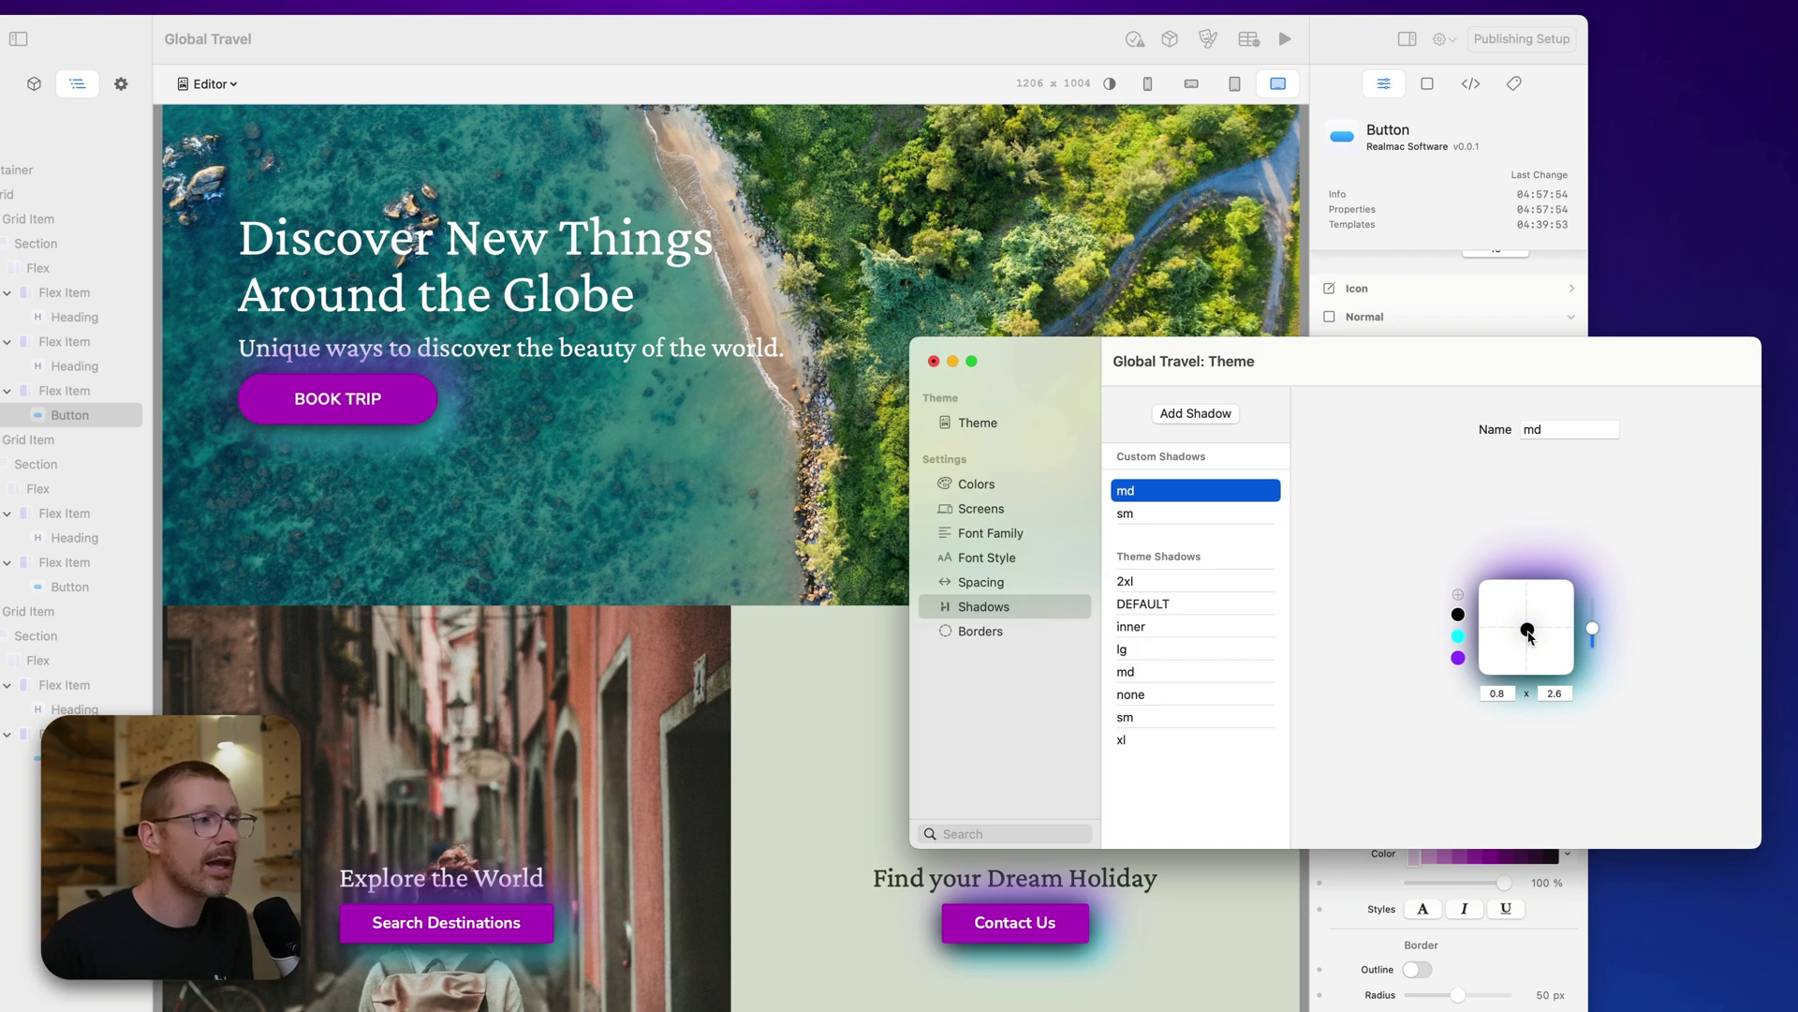
drag(1529, 637, 1529, 637)
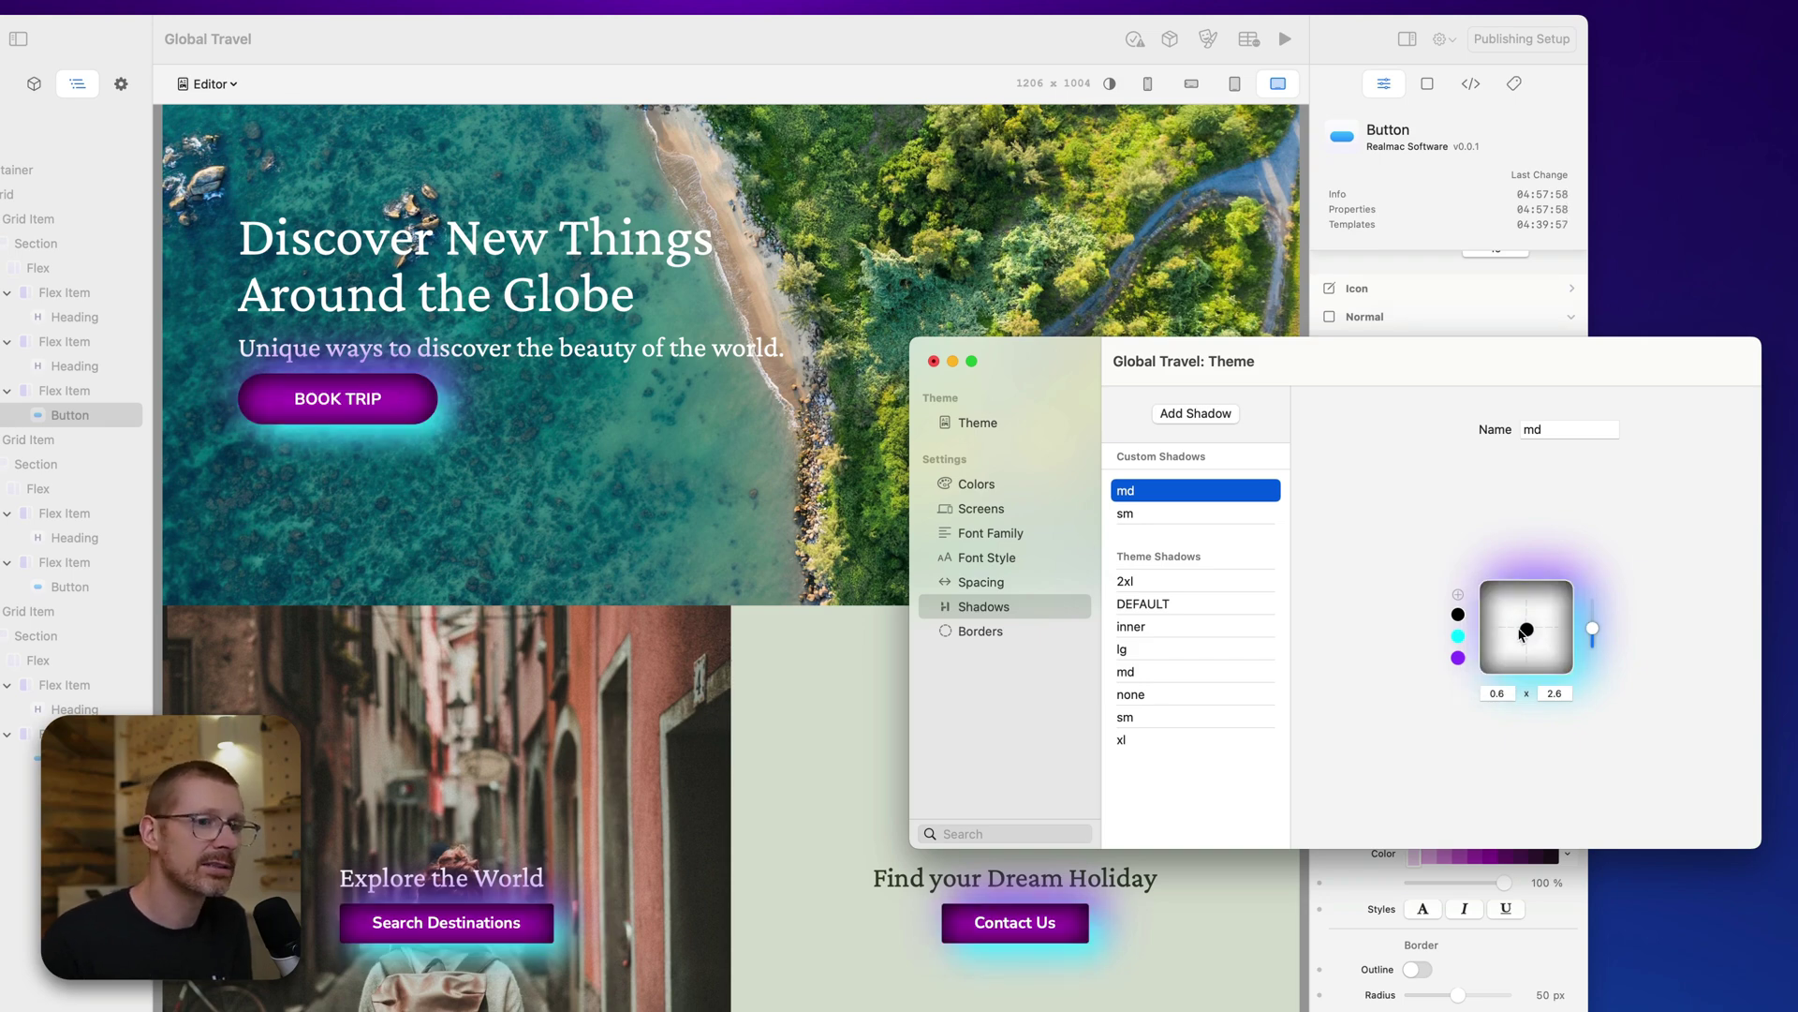
Recolour the md shadow's inset layer pink and offset it to 0.9 x -4.3 with a smaller blur.
click(1458, 615)
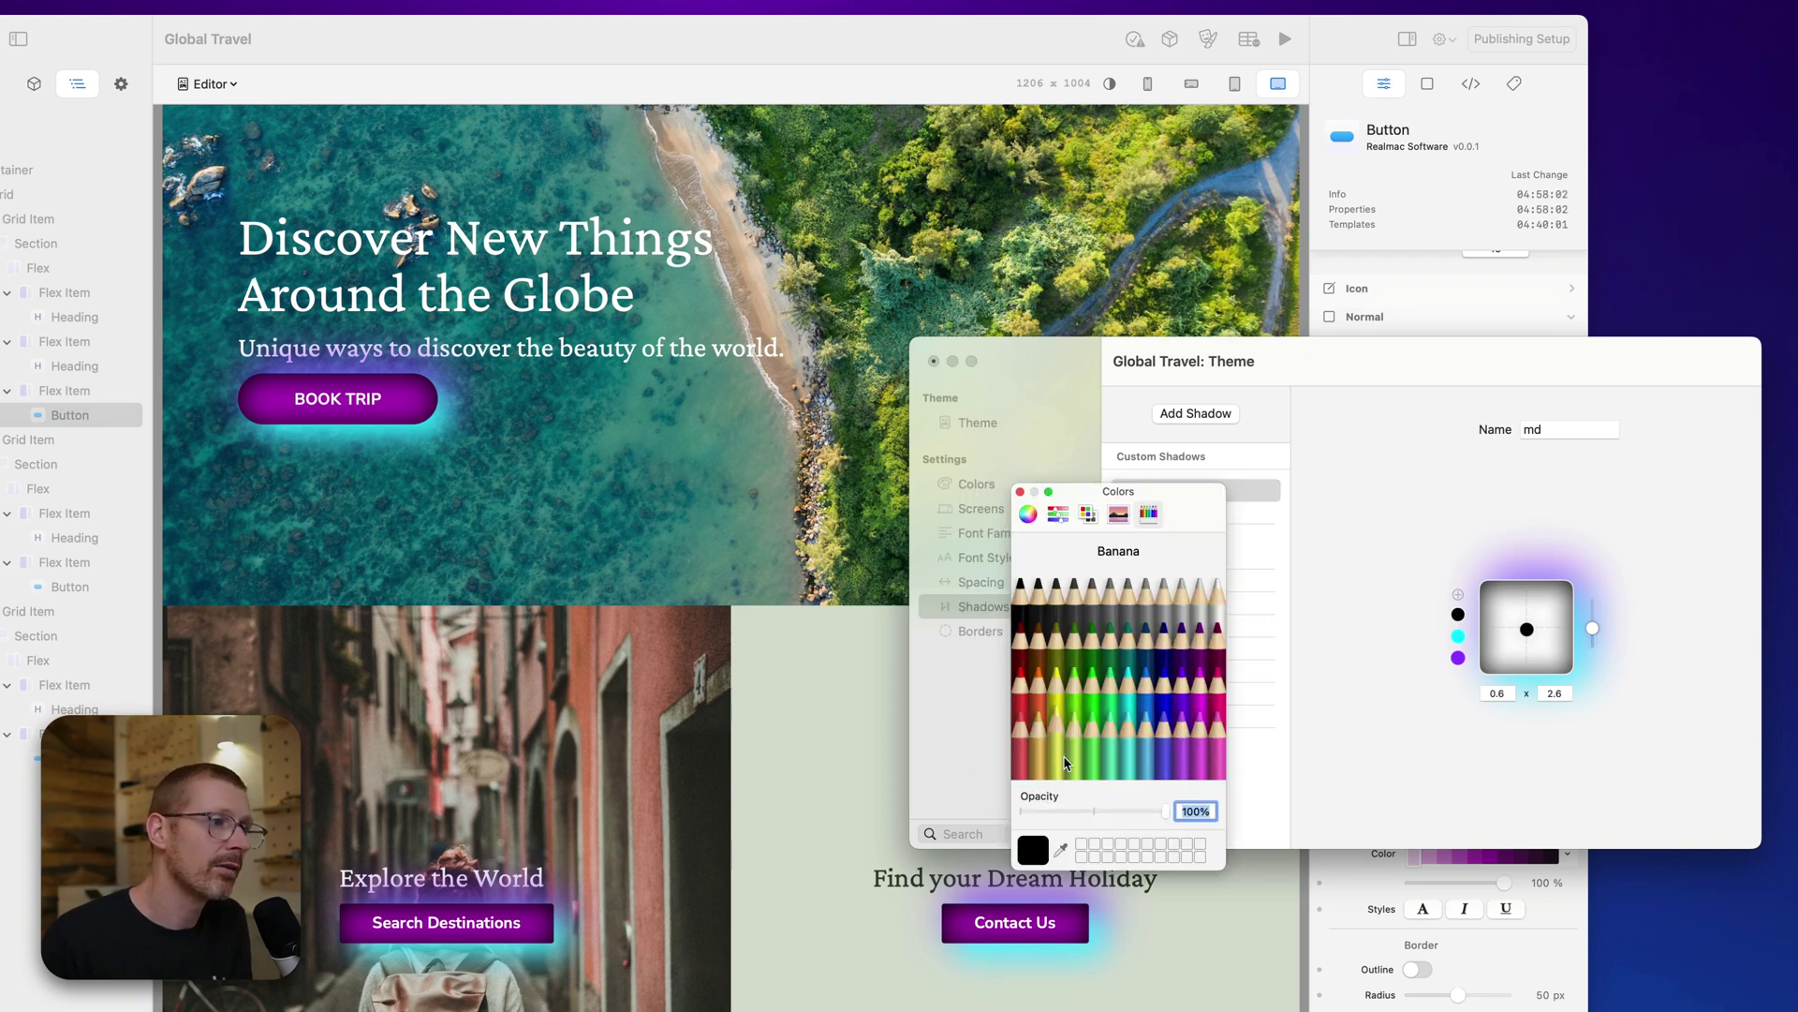
click(1201, 712)
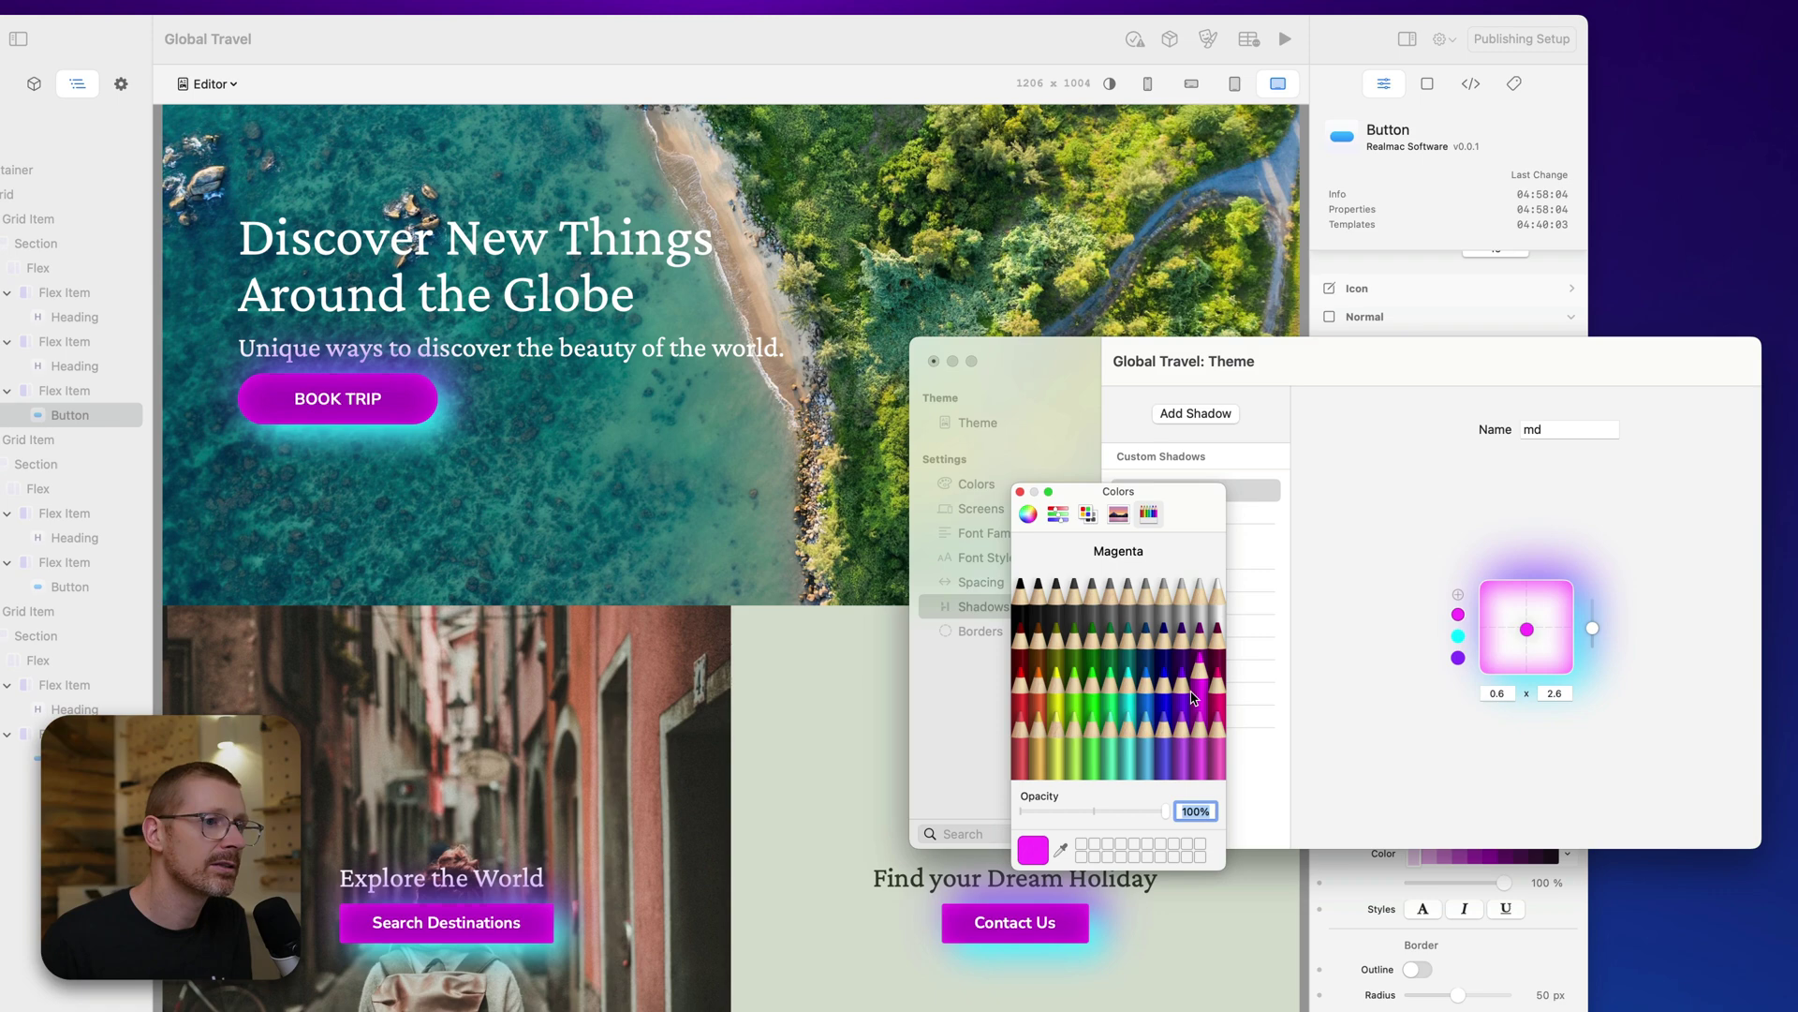
click(1028, 513)
mouse_move(1147, 645)
mouse_down()
mouse_move(1131, 665)
mouse_move(1148, 737)
mouse_move(1144, 678)
mouse_up()
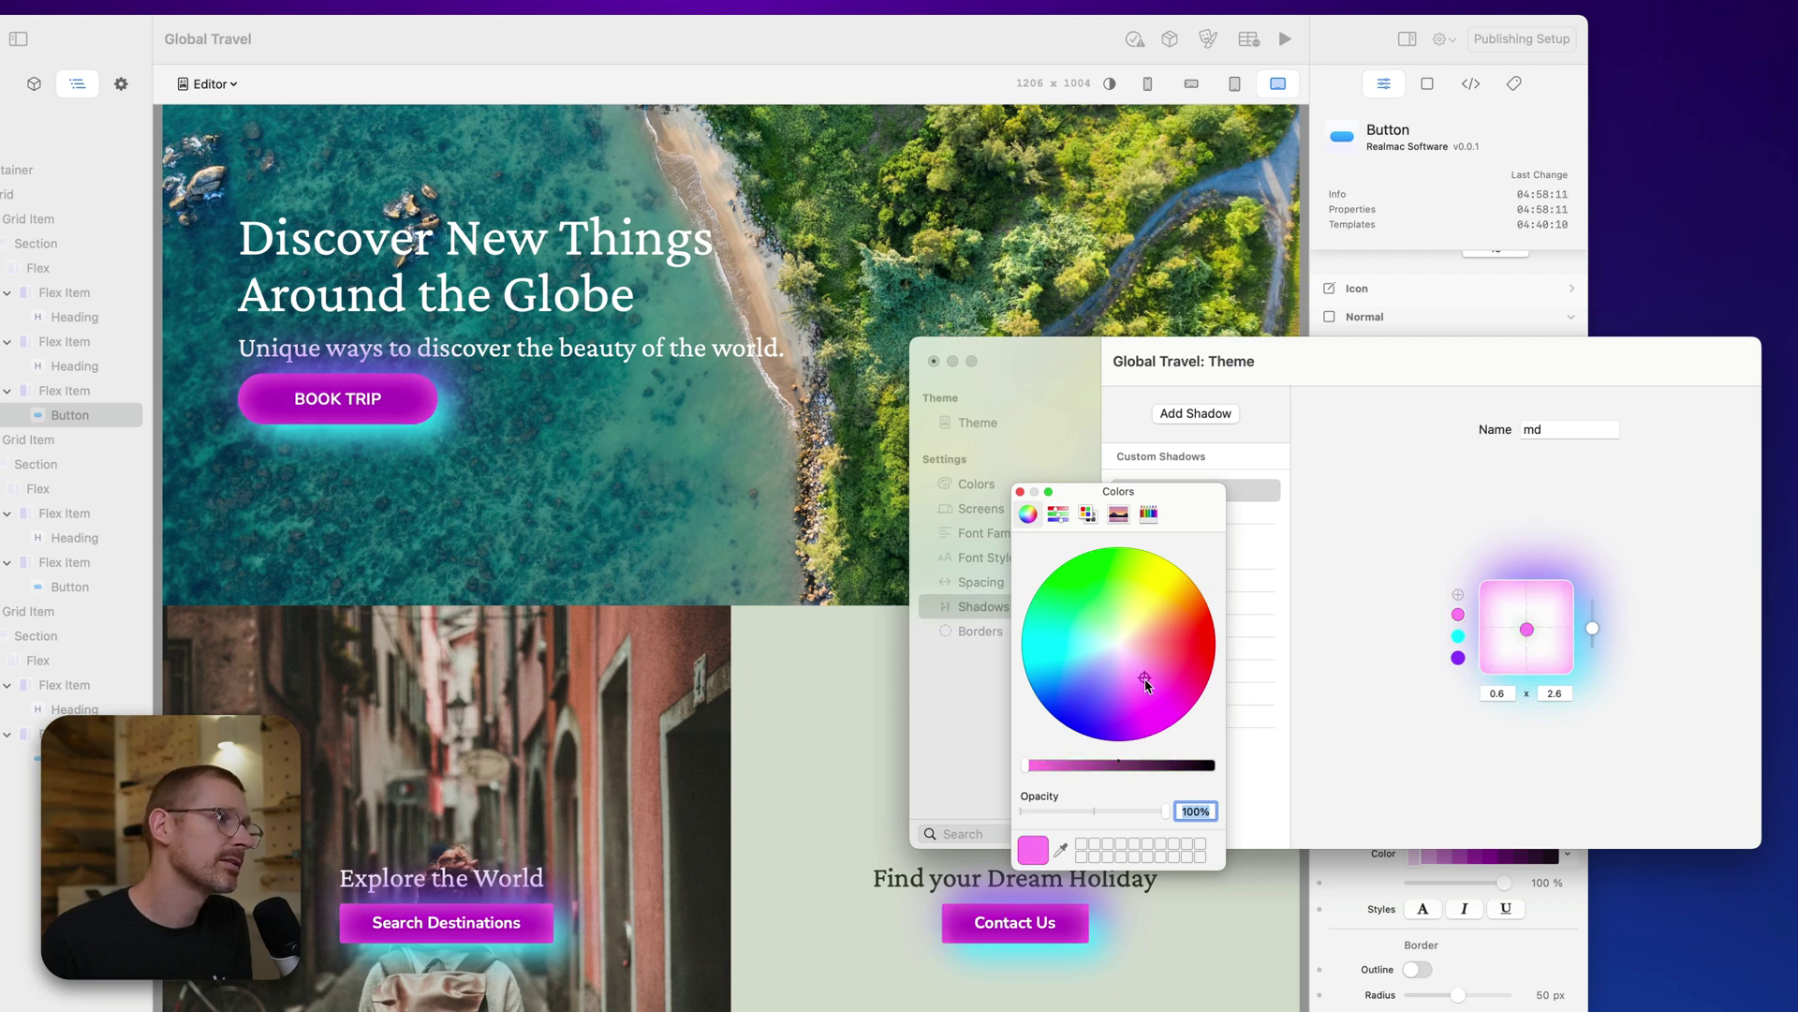
click(1020, 491)
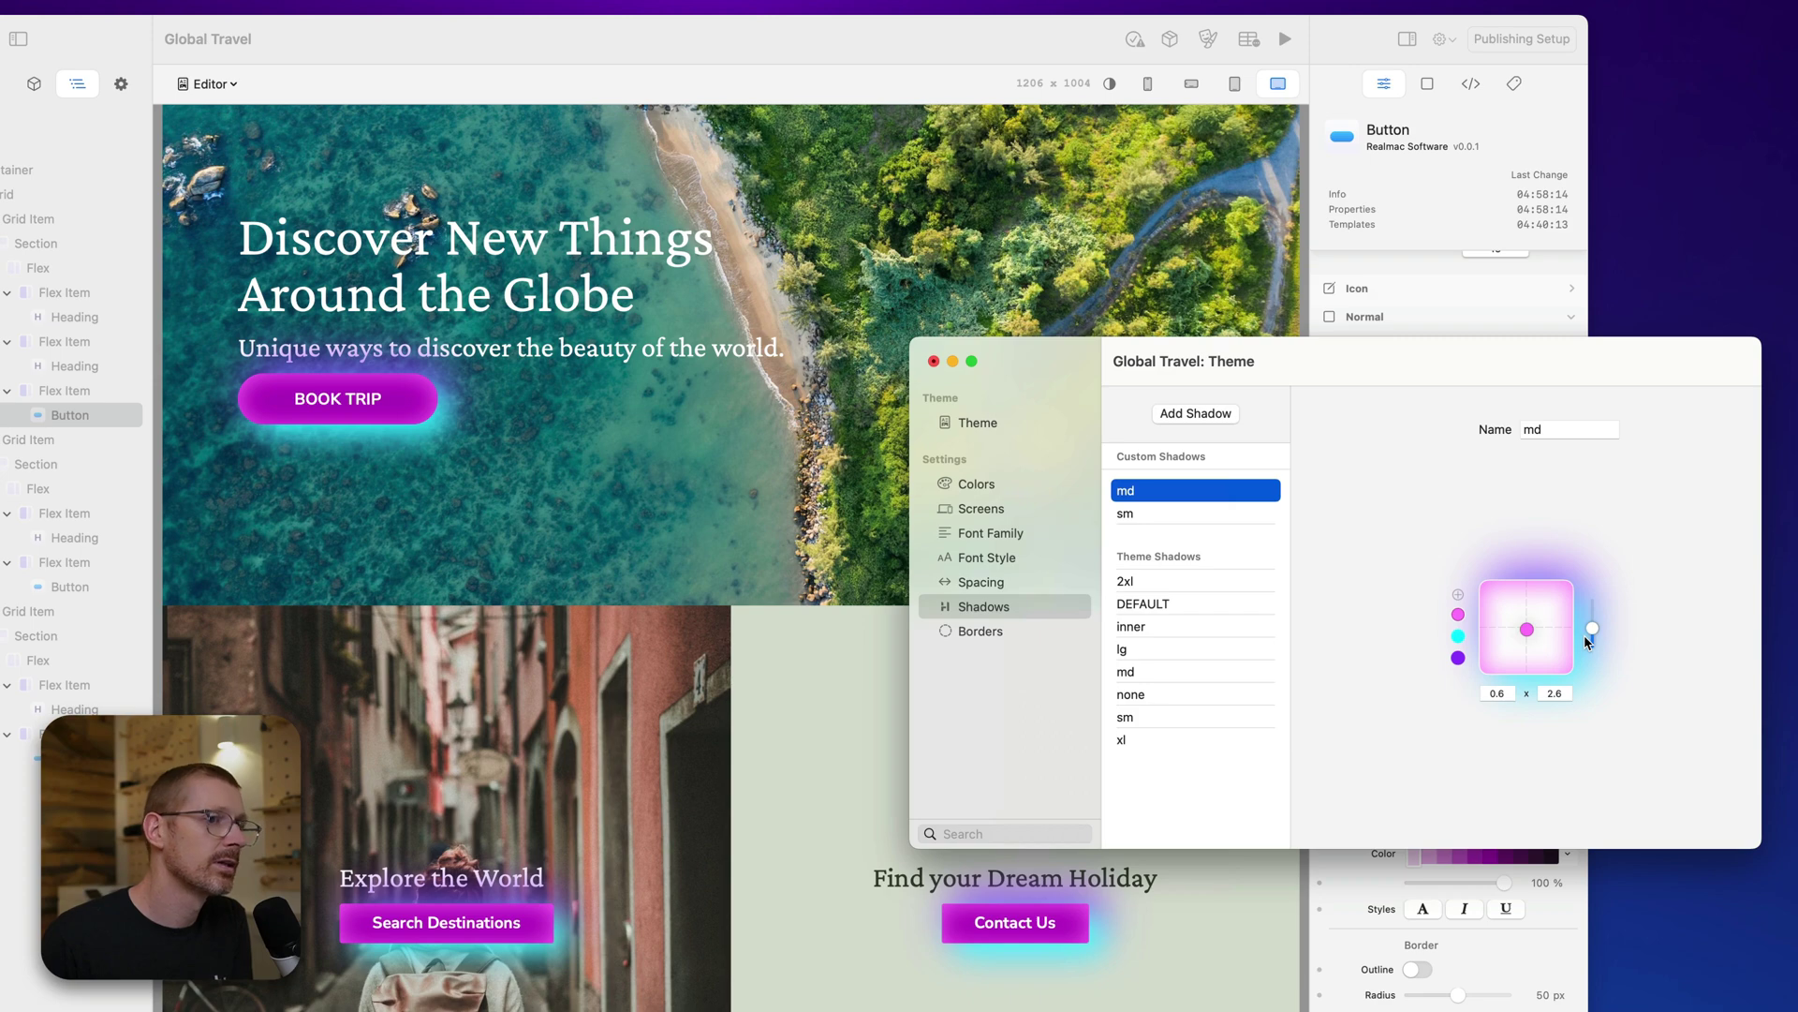
drag(1590, 642, 1527, 623)
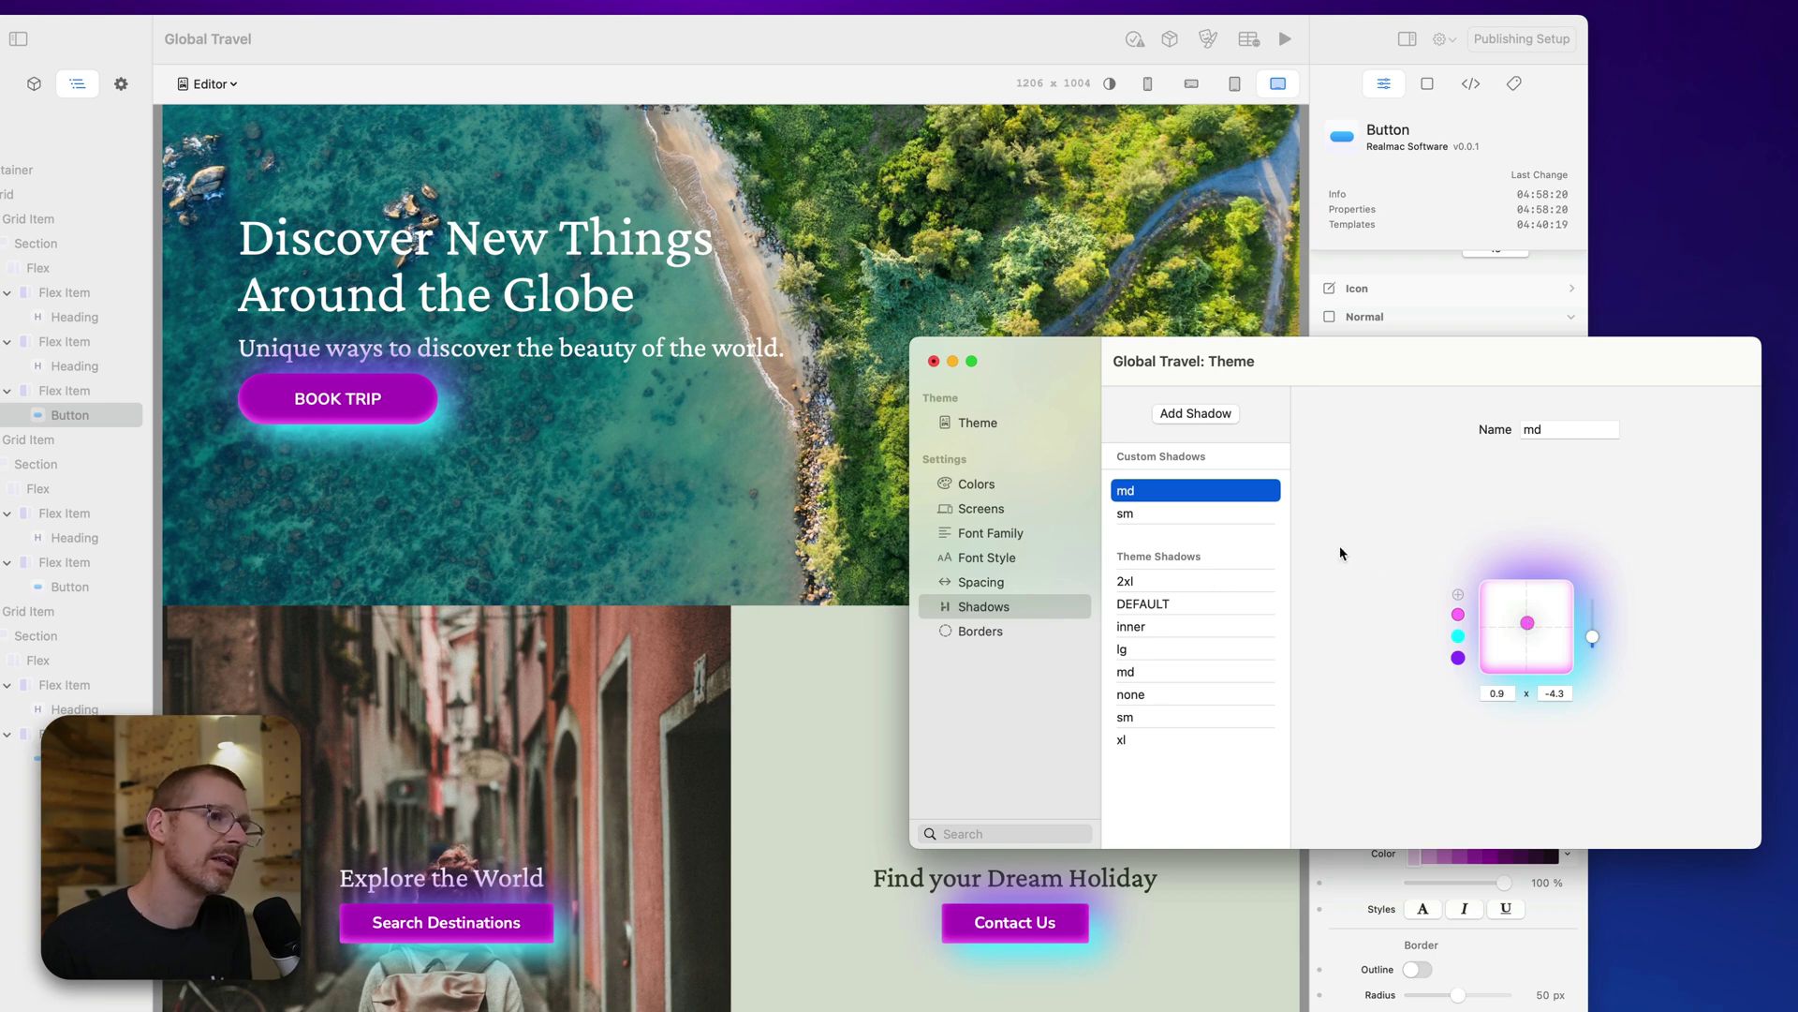
Recolour the md shadow's cyan layer magenta, offset it to 0.4 x 3.2 with a smaller blur, and delete the purple layer.
click(1459, 637)
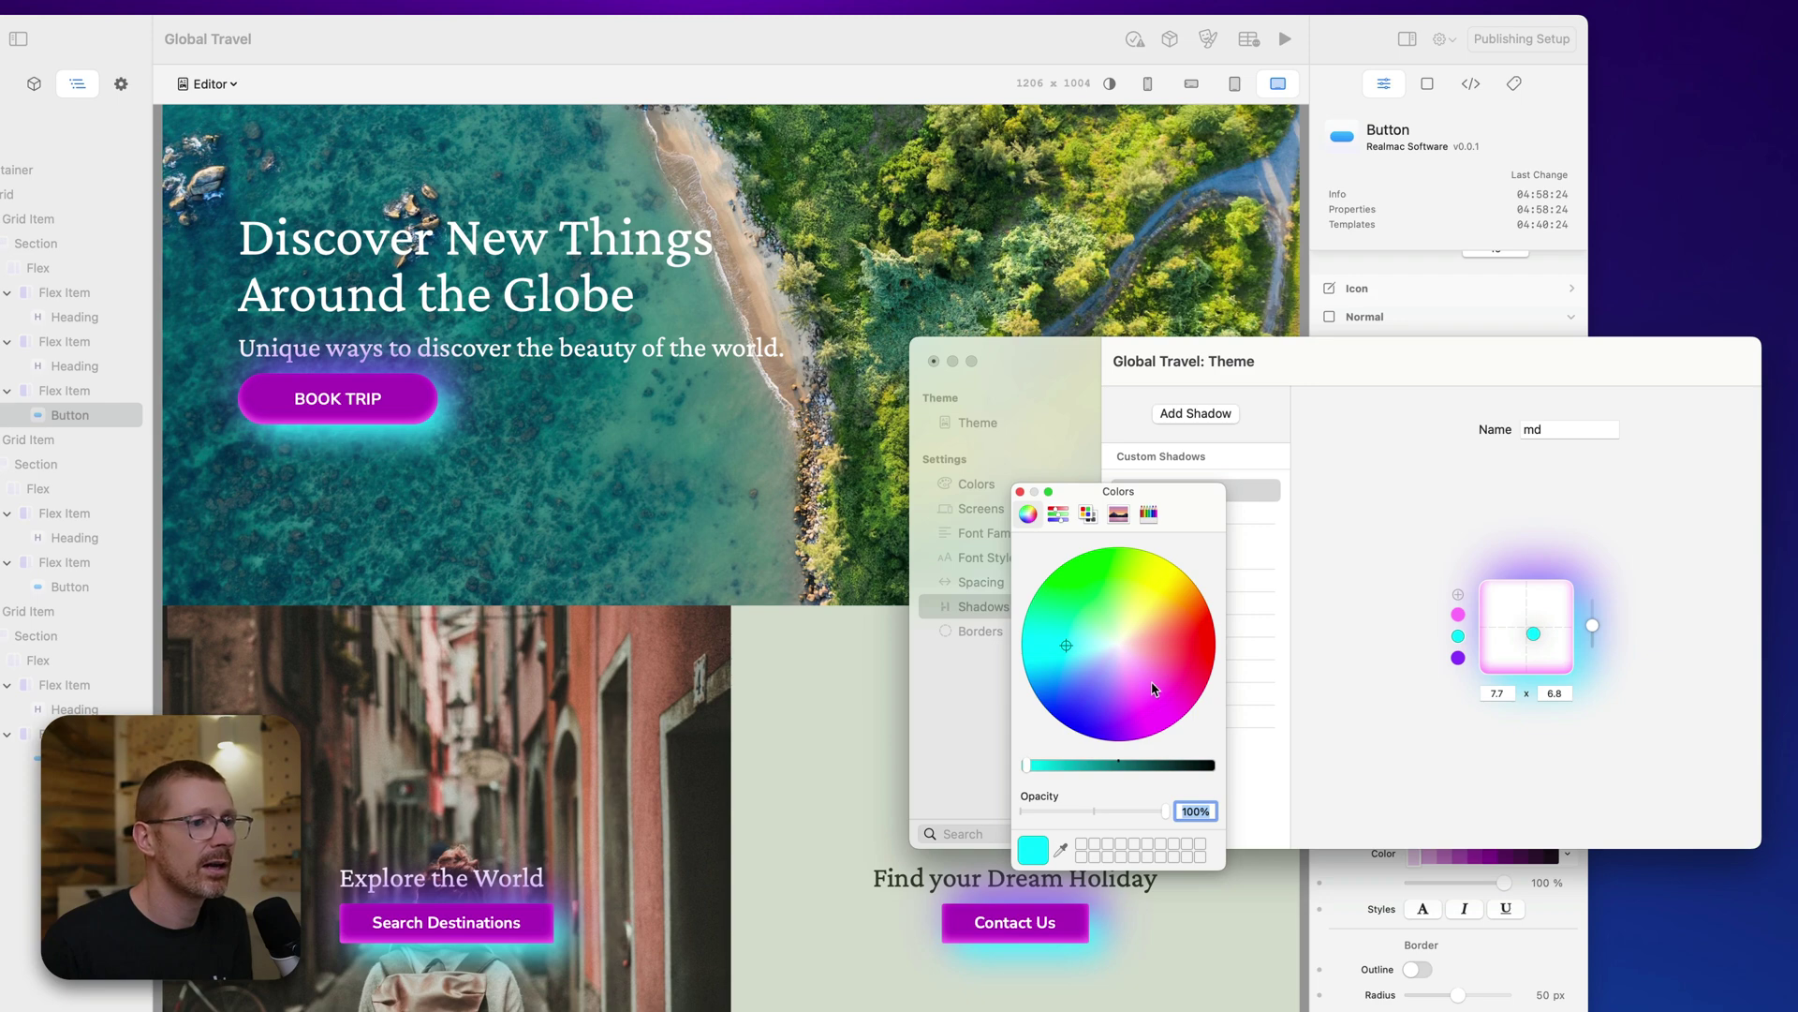
click(1157, 727)
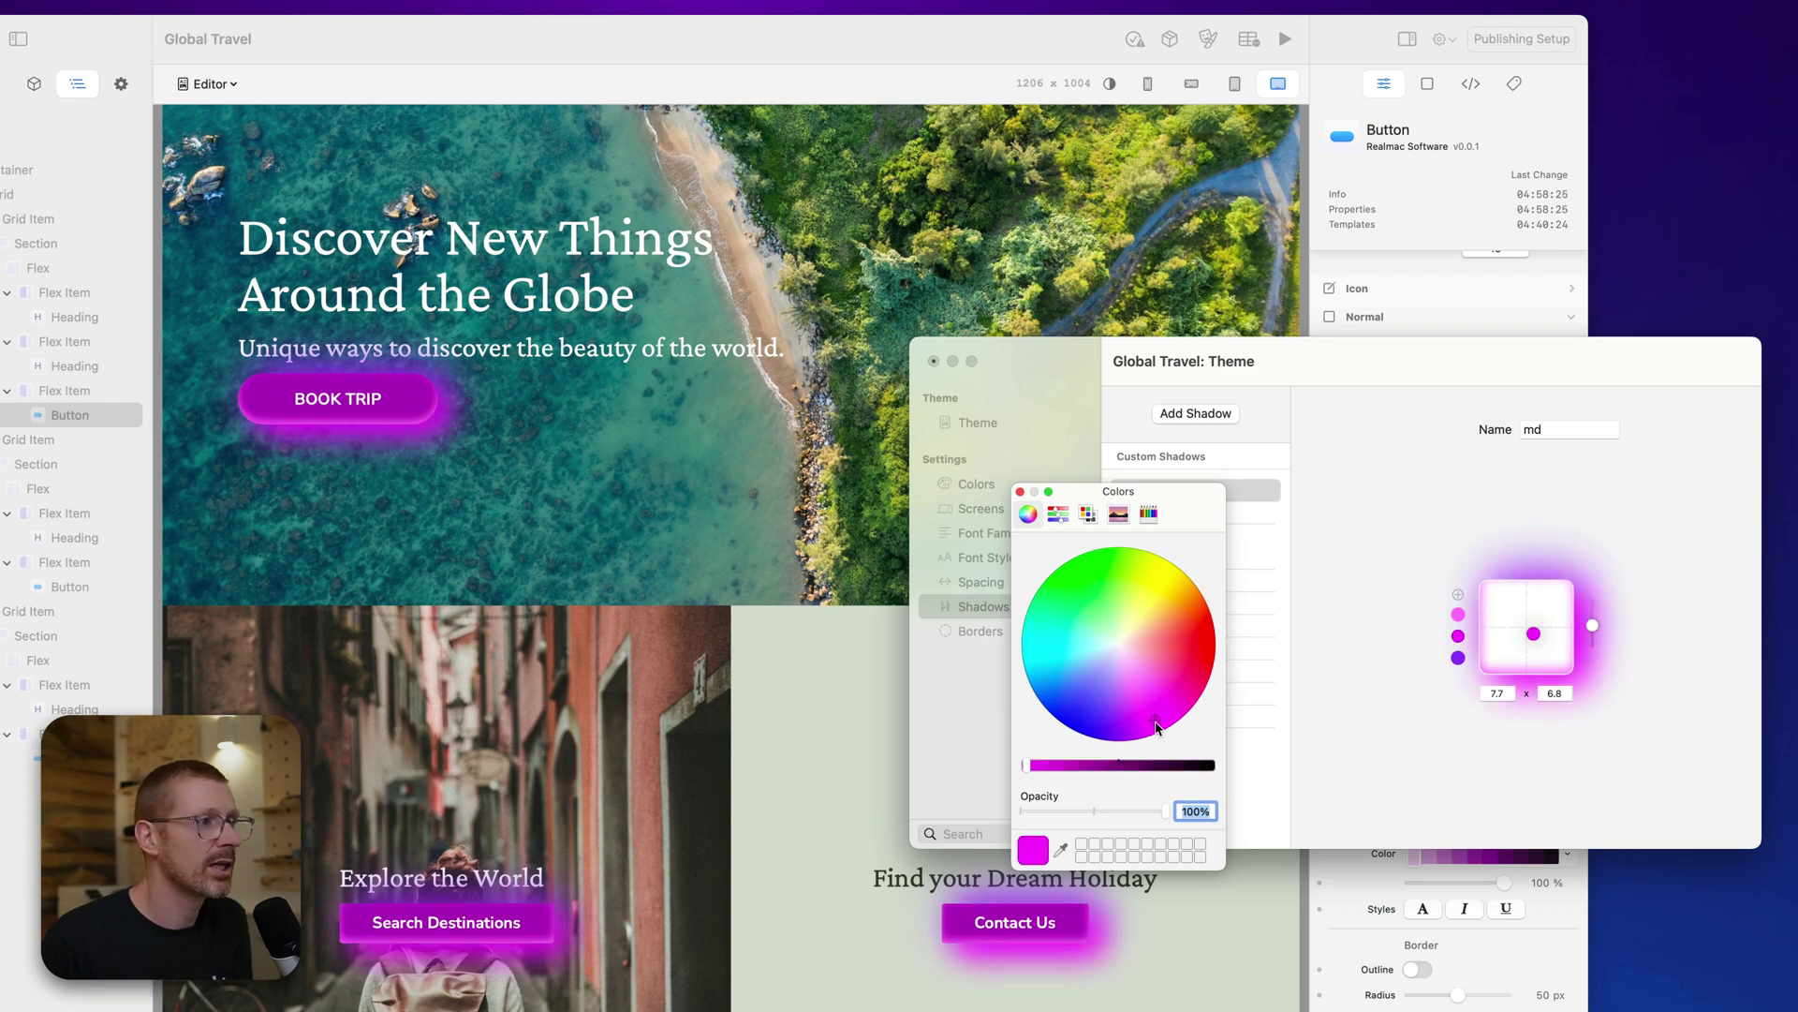
click(1021, 492)
drag(1539, 640, 1593, 643)
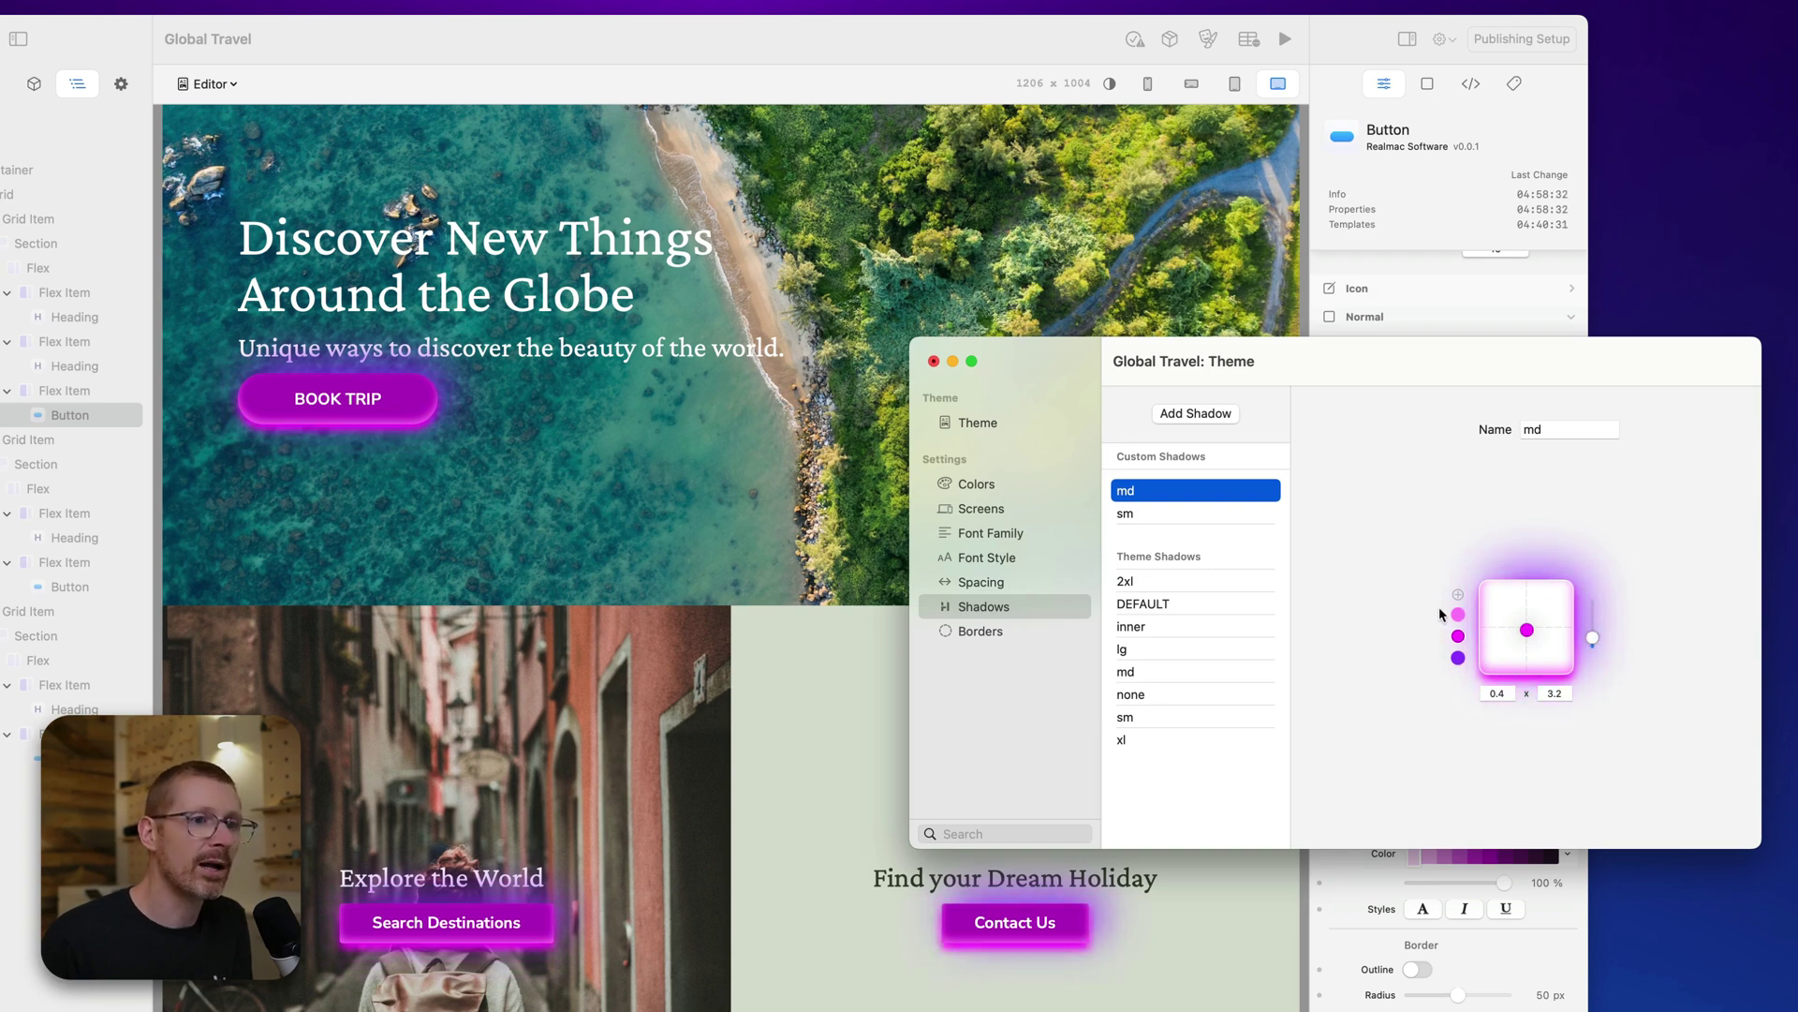
right_click(1459, 658)
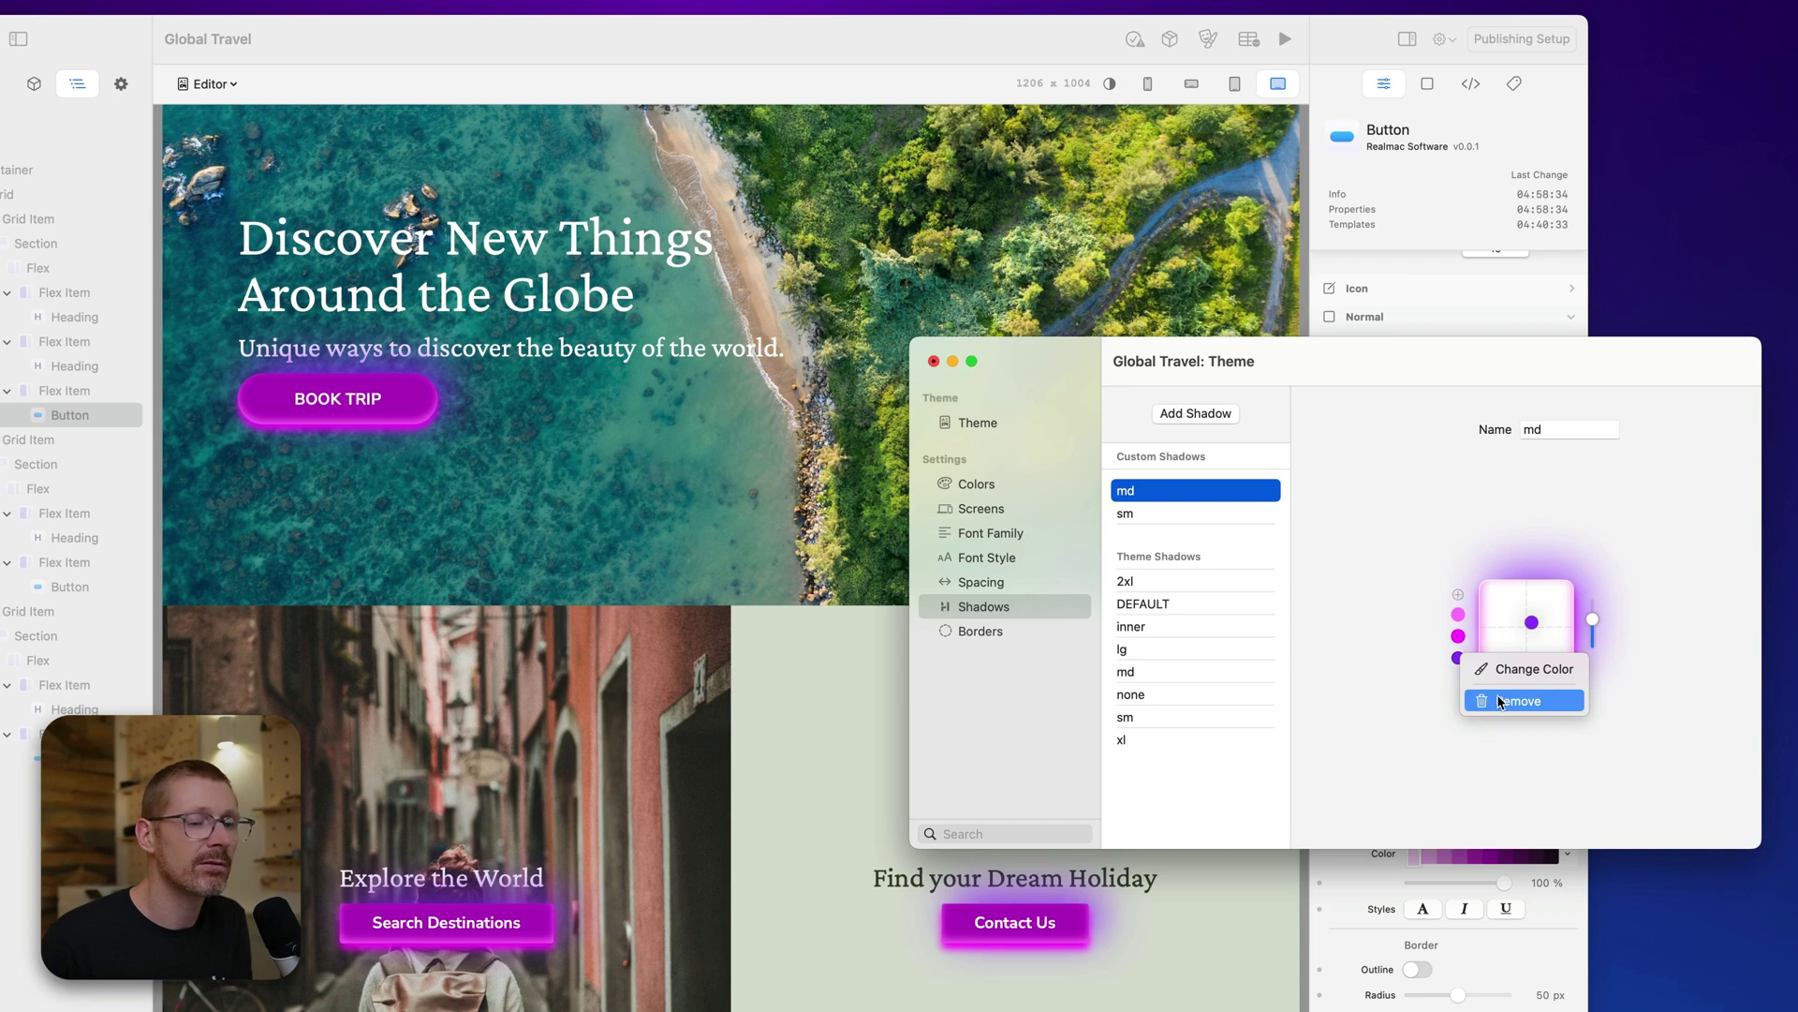
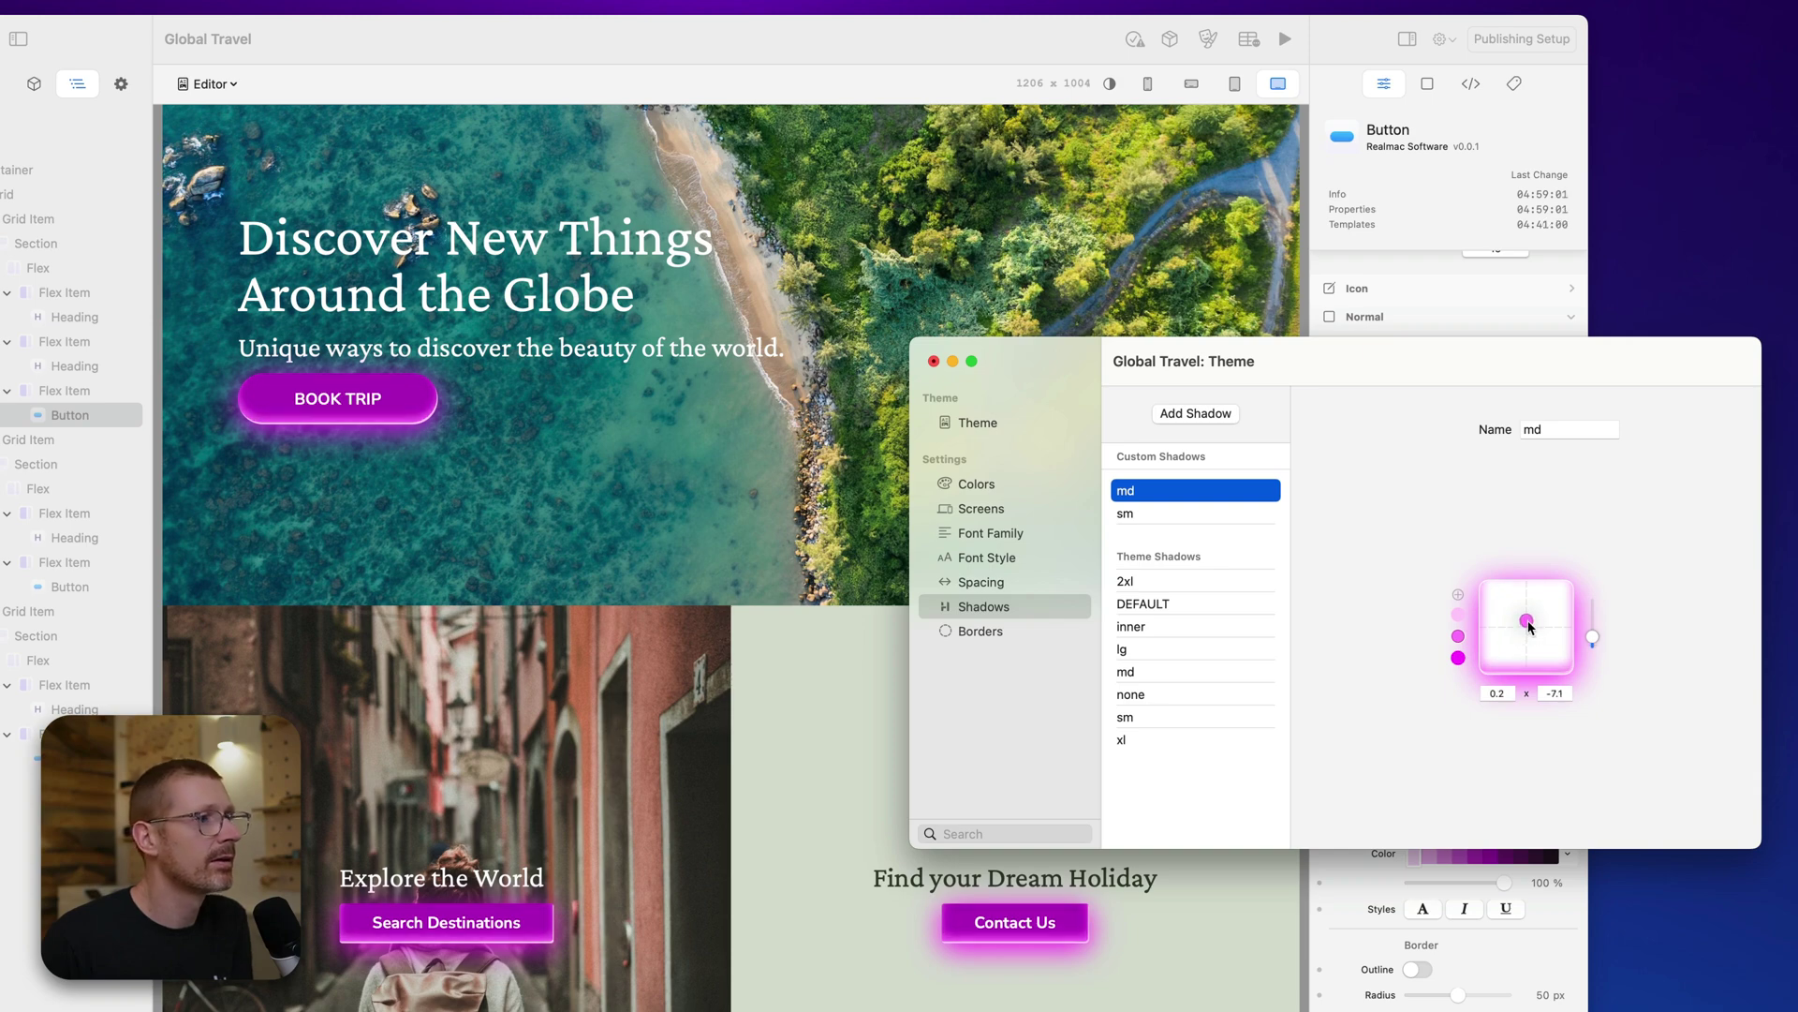
Offset the md shadow's pale pink layer to -1.1 x -2.6 and its pink layer to 1.4 x -8.1.
click(1458, 614)
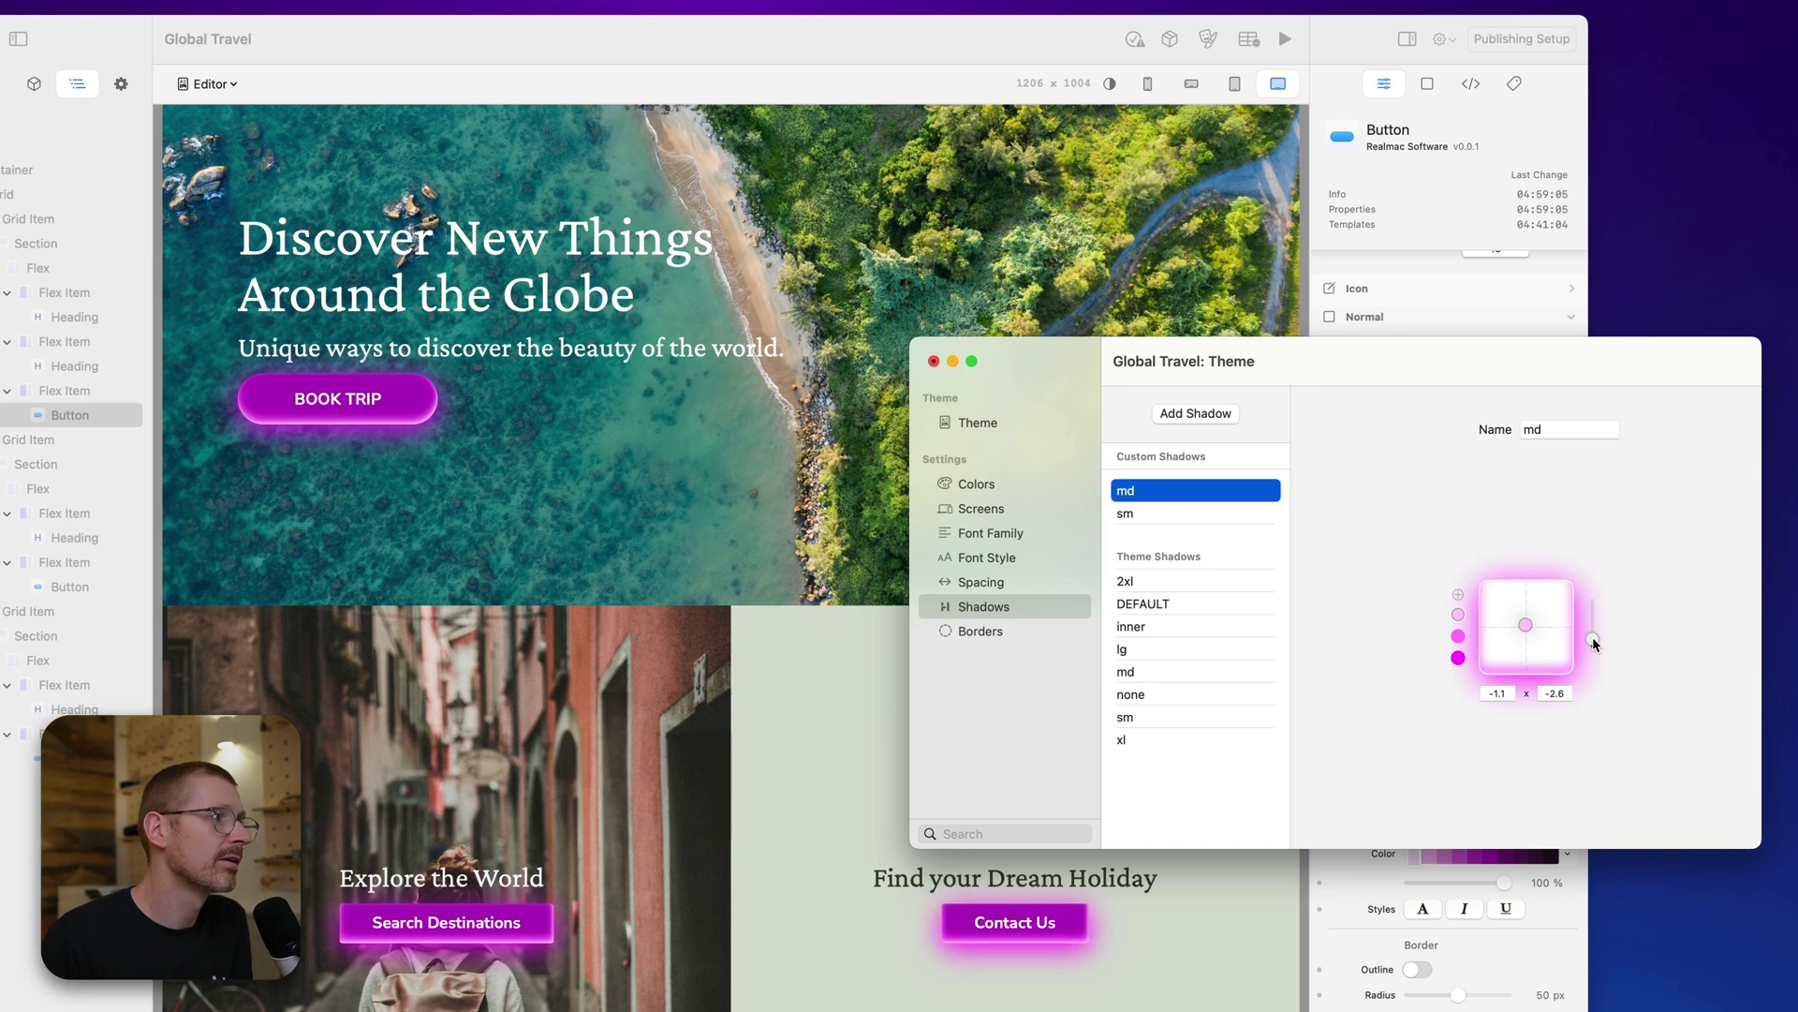
click(1458, 636)
drag(1531, 628, 1533, 627)
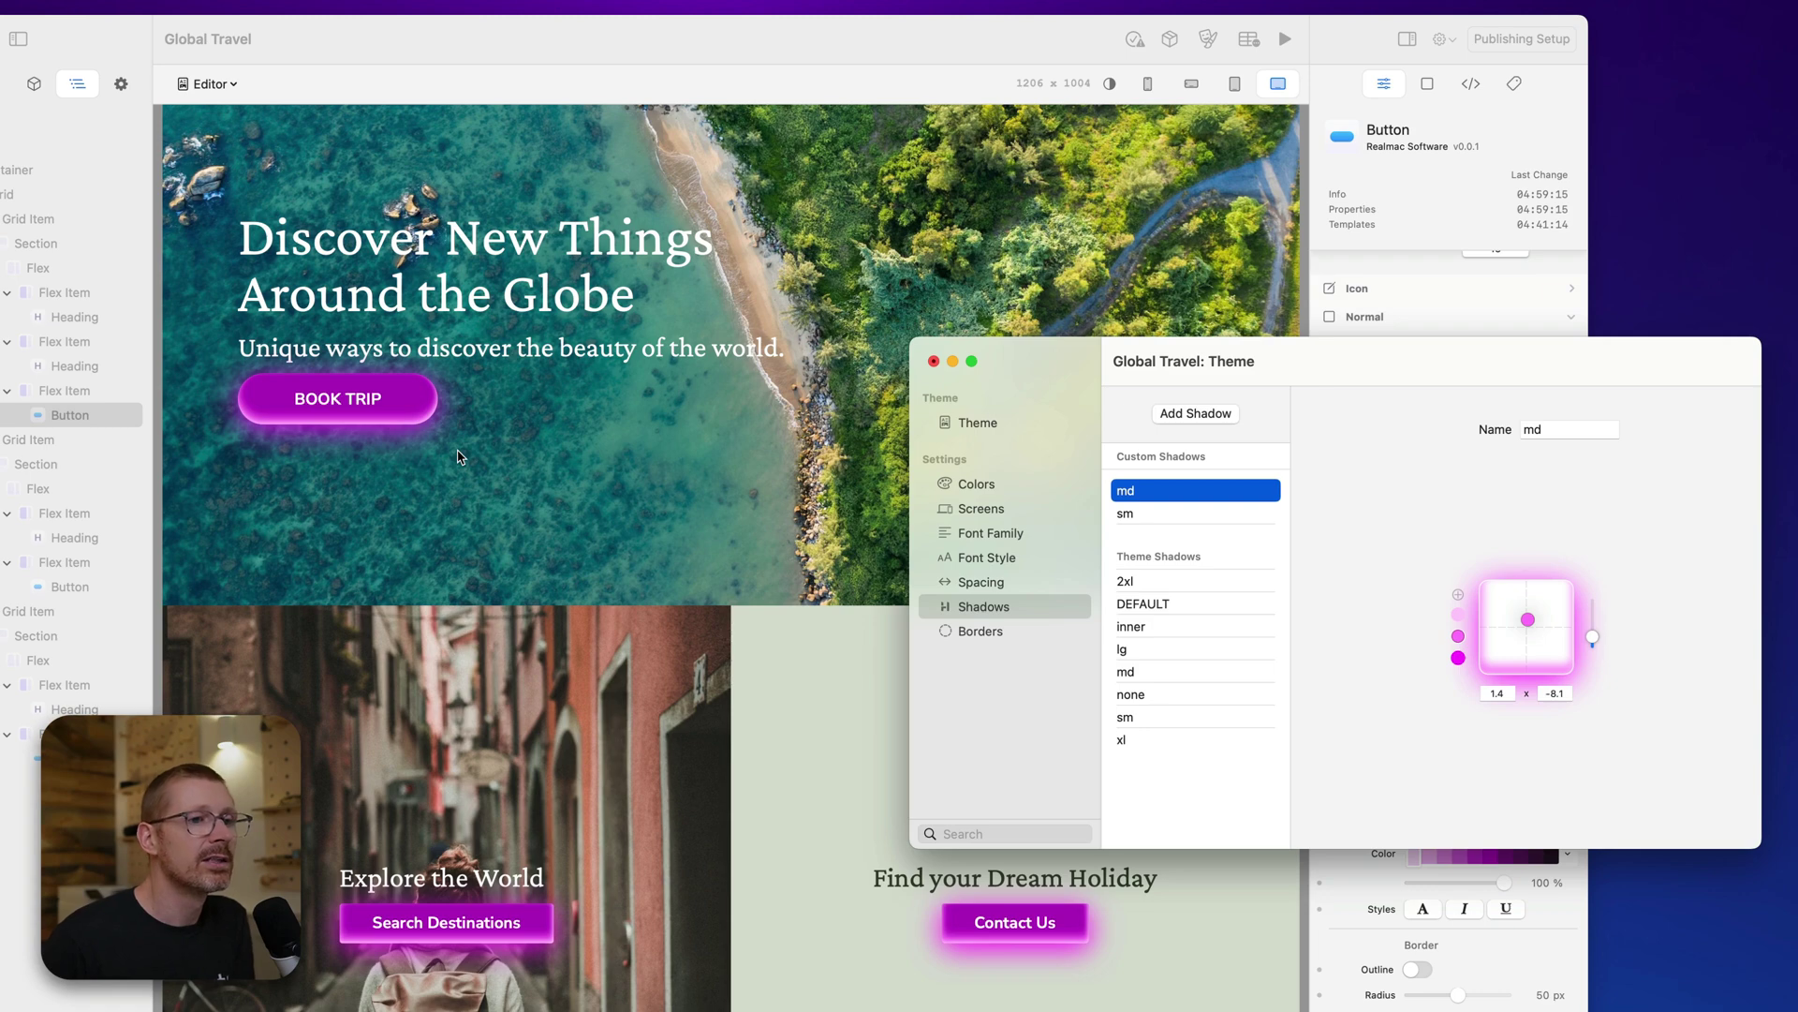
Make the custom sm shadow an inset shadow and offset it to -1.1 x 9.5.
click(1184, 512)
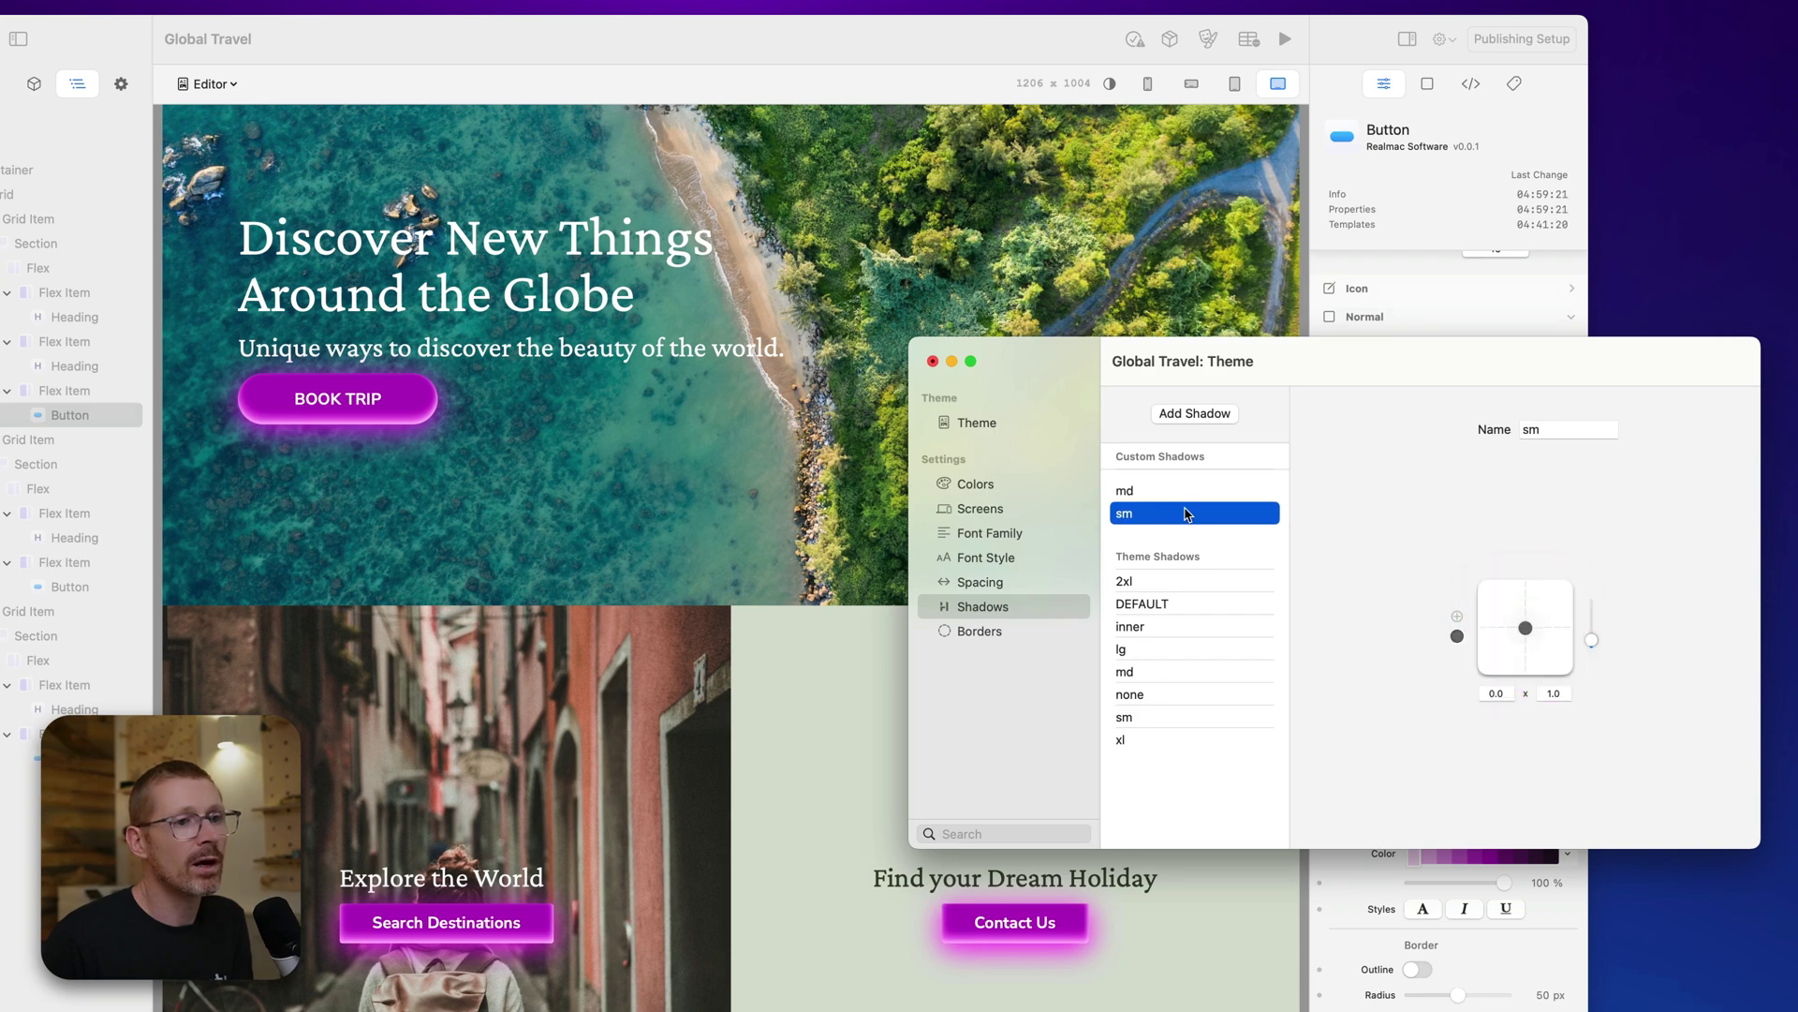
click(548, 485)
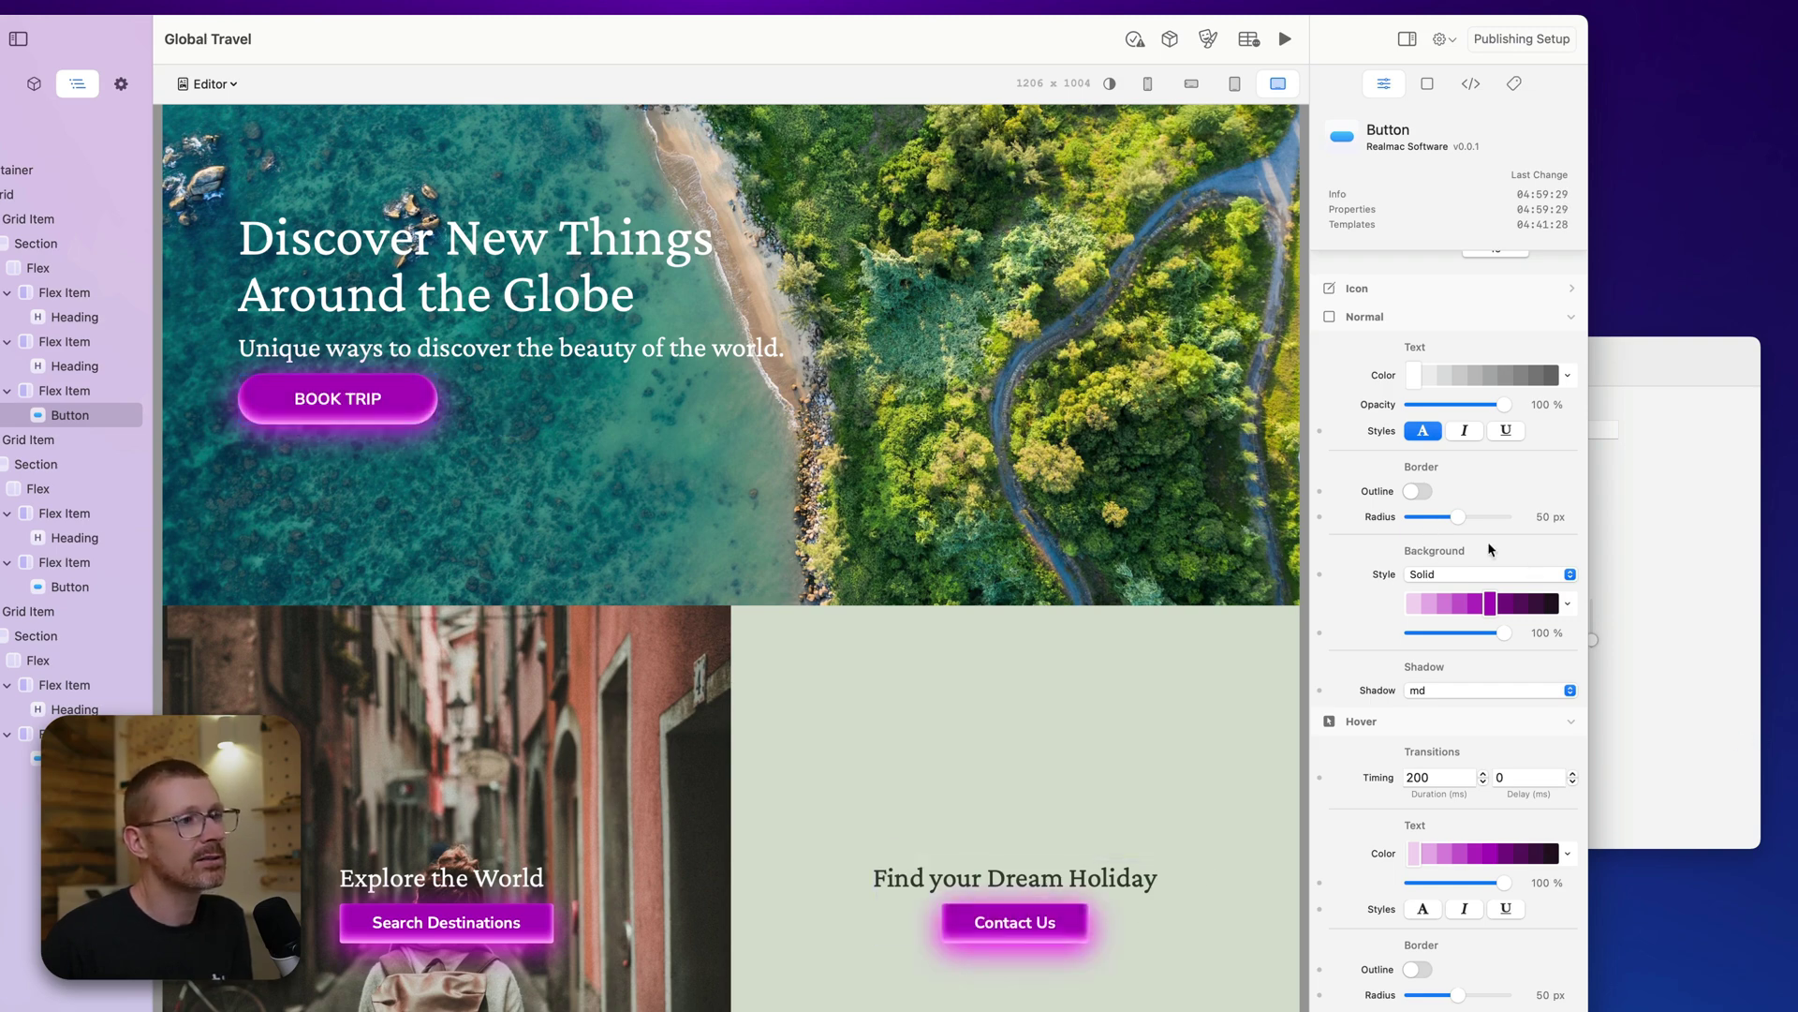
click(1678, 524)
drag(1501, 627, 1524, 640)
Recolour the sm shadow's only layer to a bright purple-magenta using the colour wheel.
click(1457, 637)
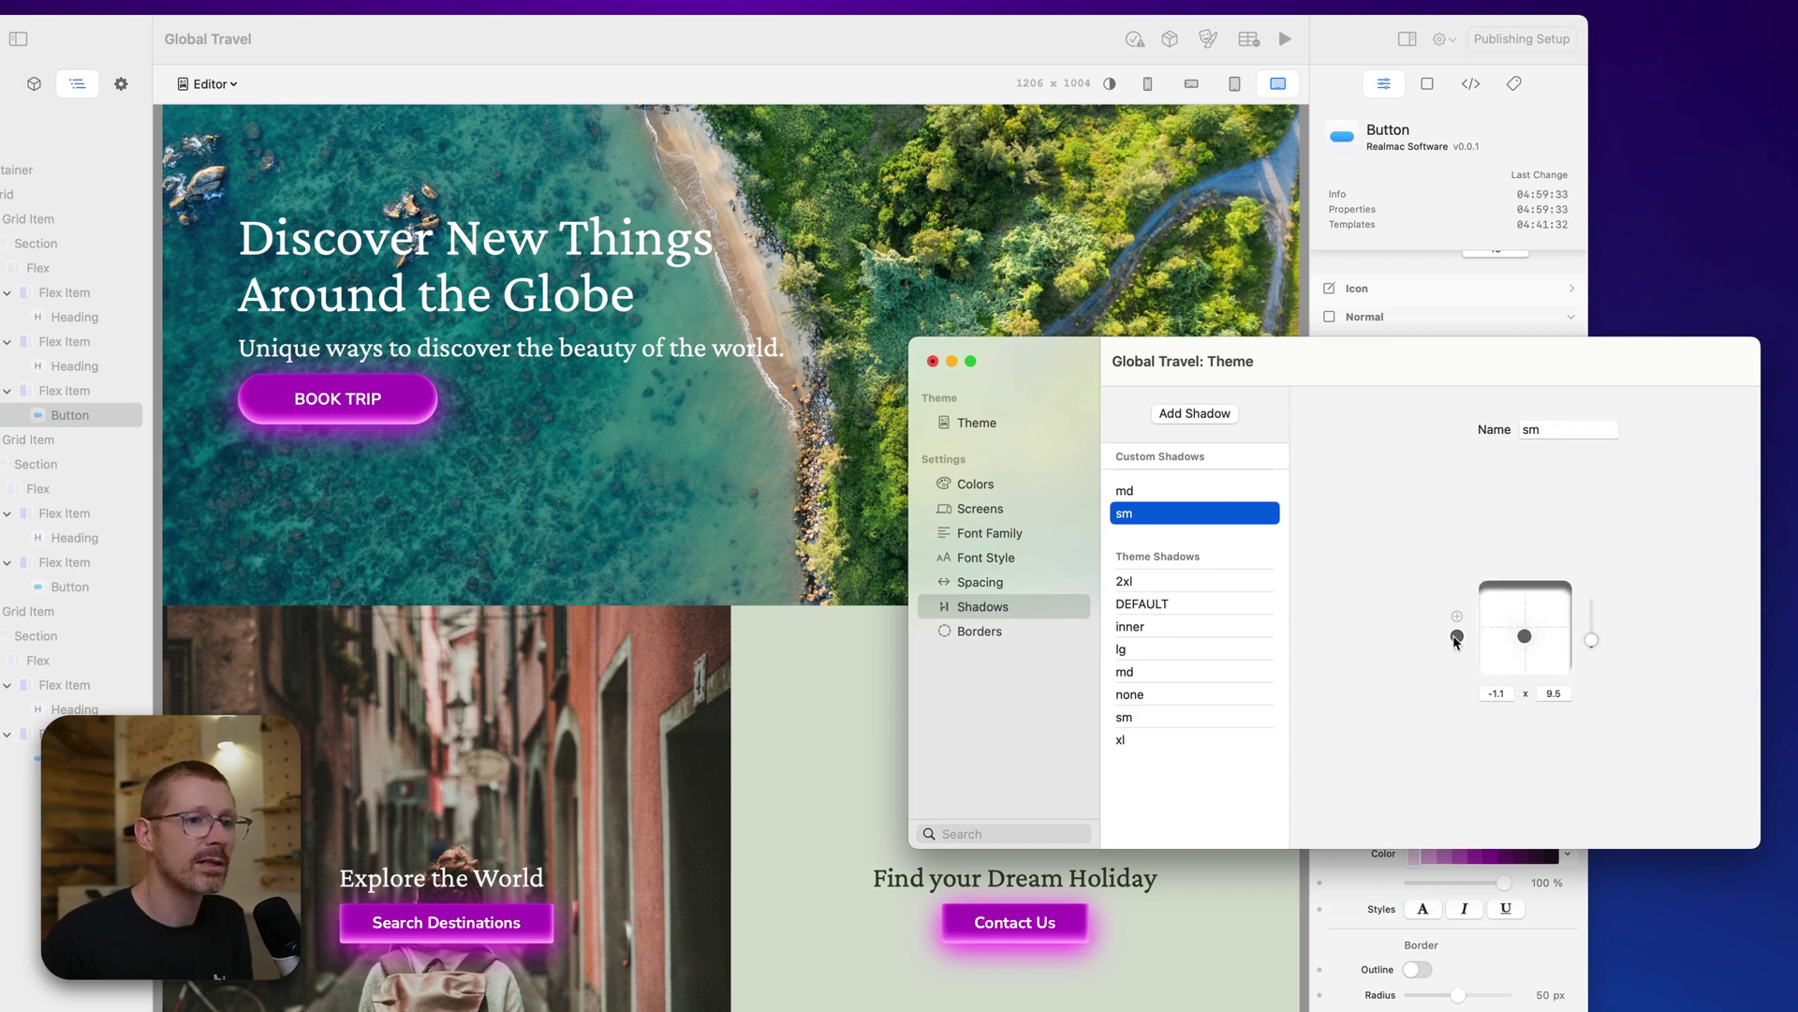
click(1456, 637)
click(1124, 765)
drag(1115, 701, 1033, 766)
drag(1151, 720, 1145, 732)
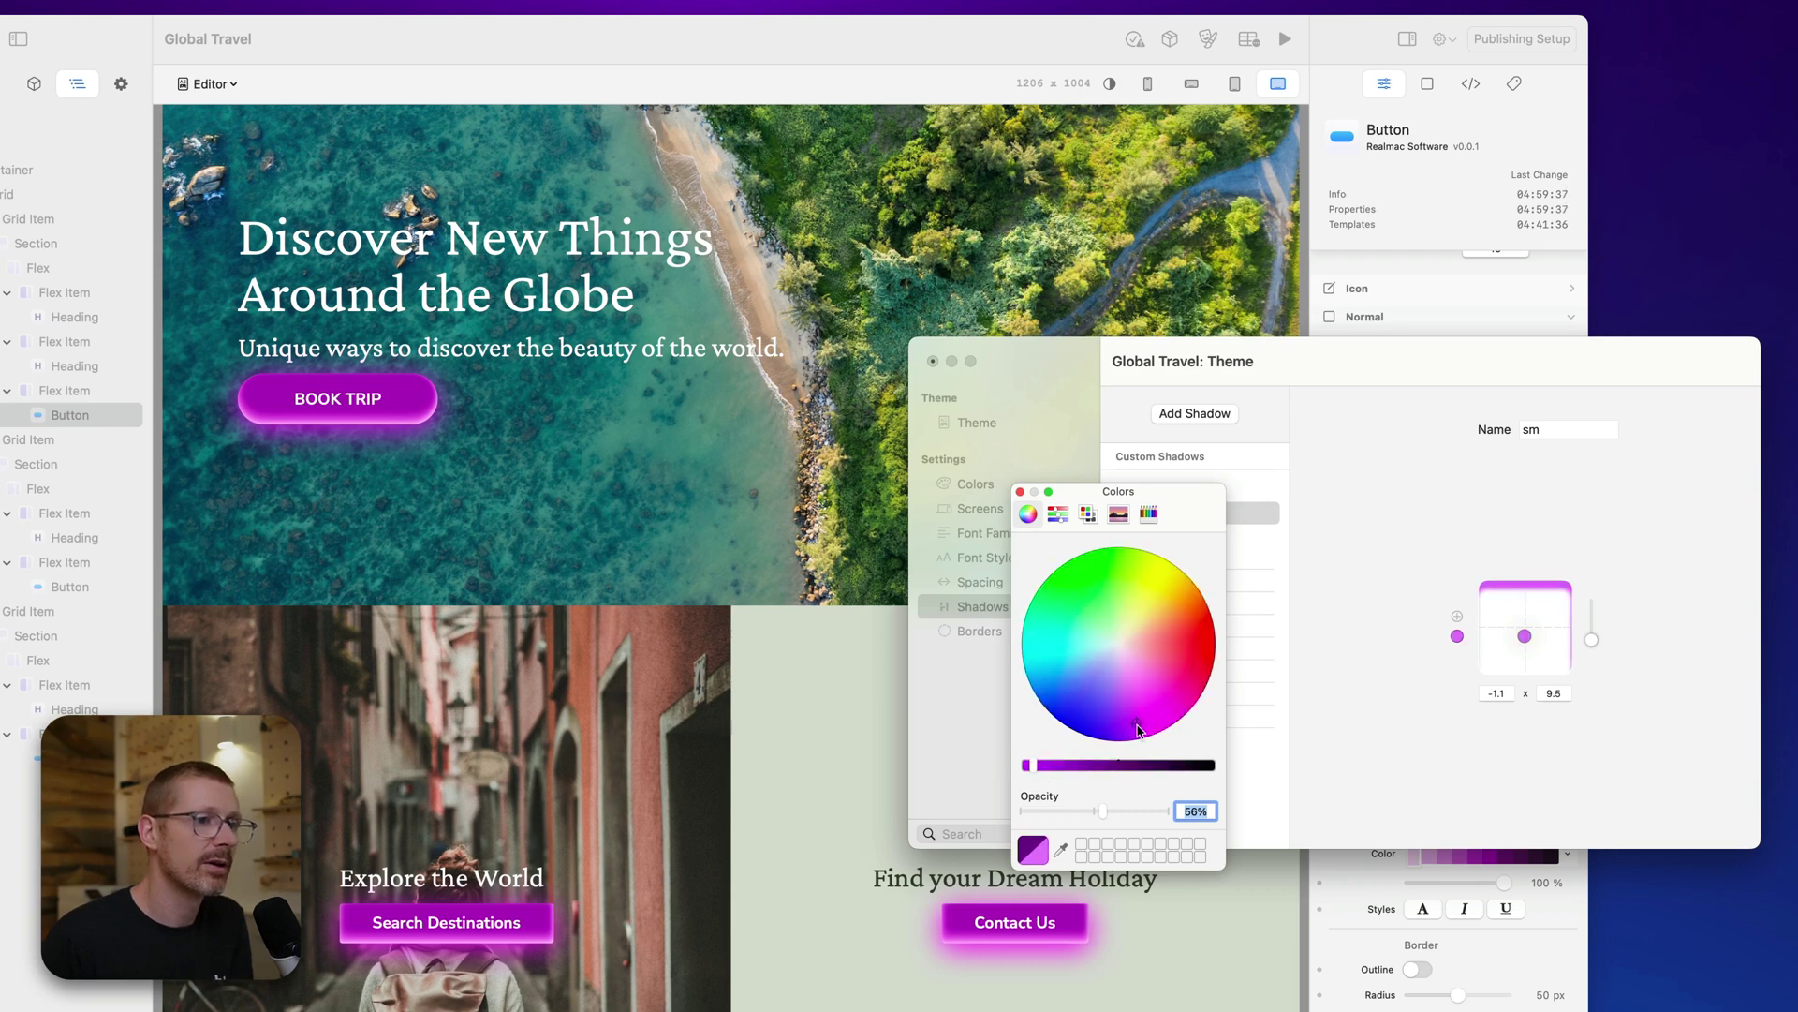
click(1020, 491)
Turn the sm shadow back into an outer shadow offset to -0.8 x 2.6 with a slight blur, and check the page.
drag(1525, 636, 1592, 636)
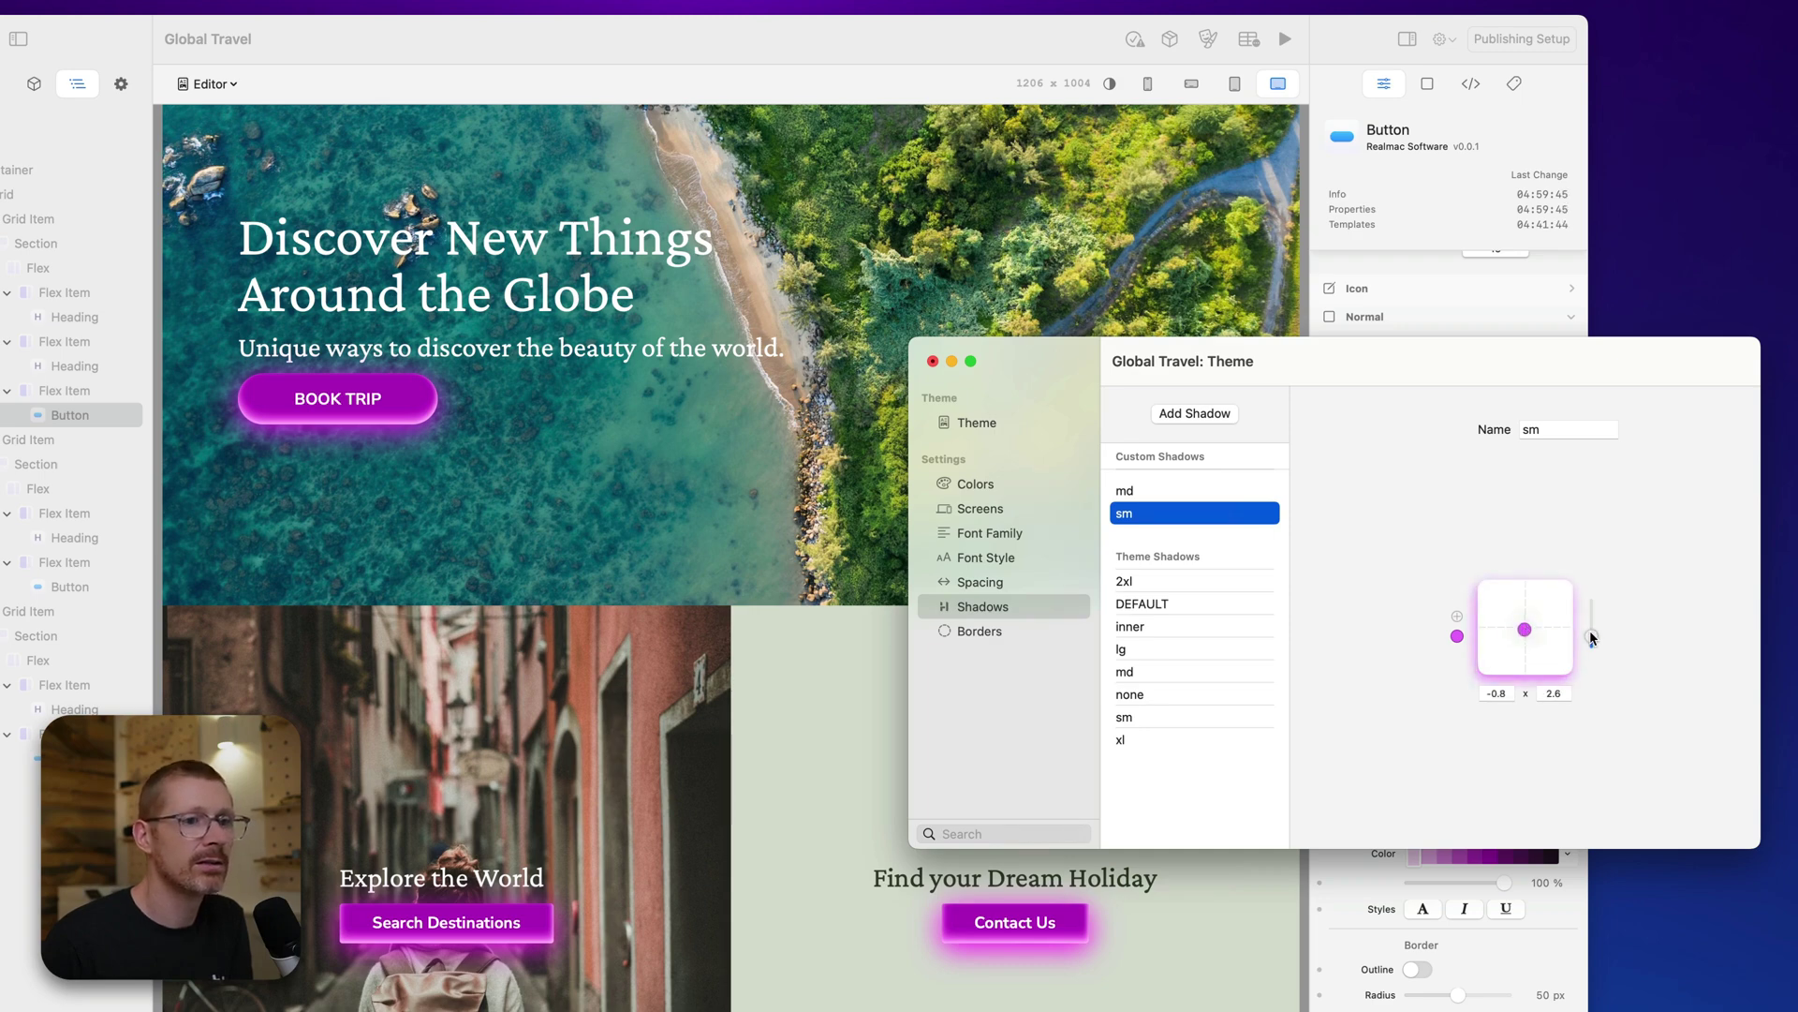
click(617, 317)
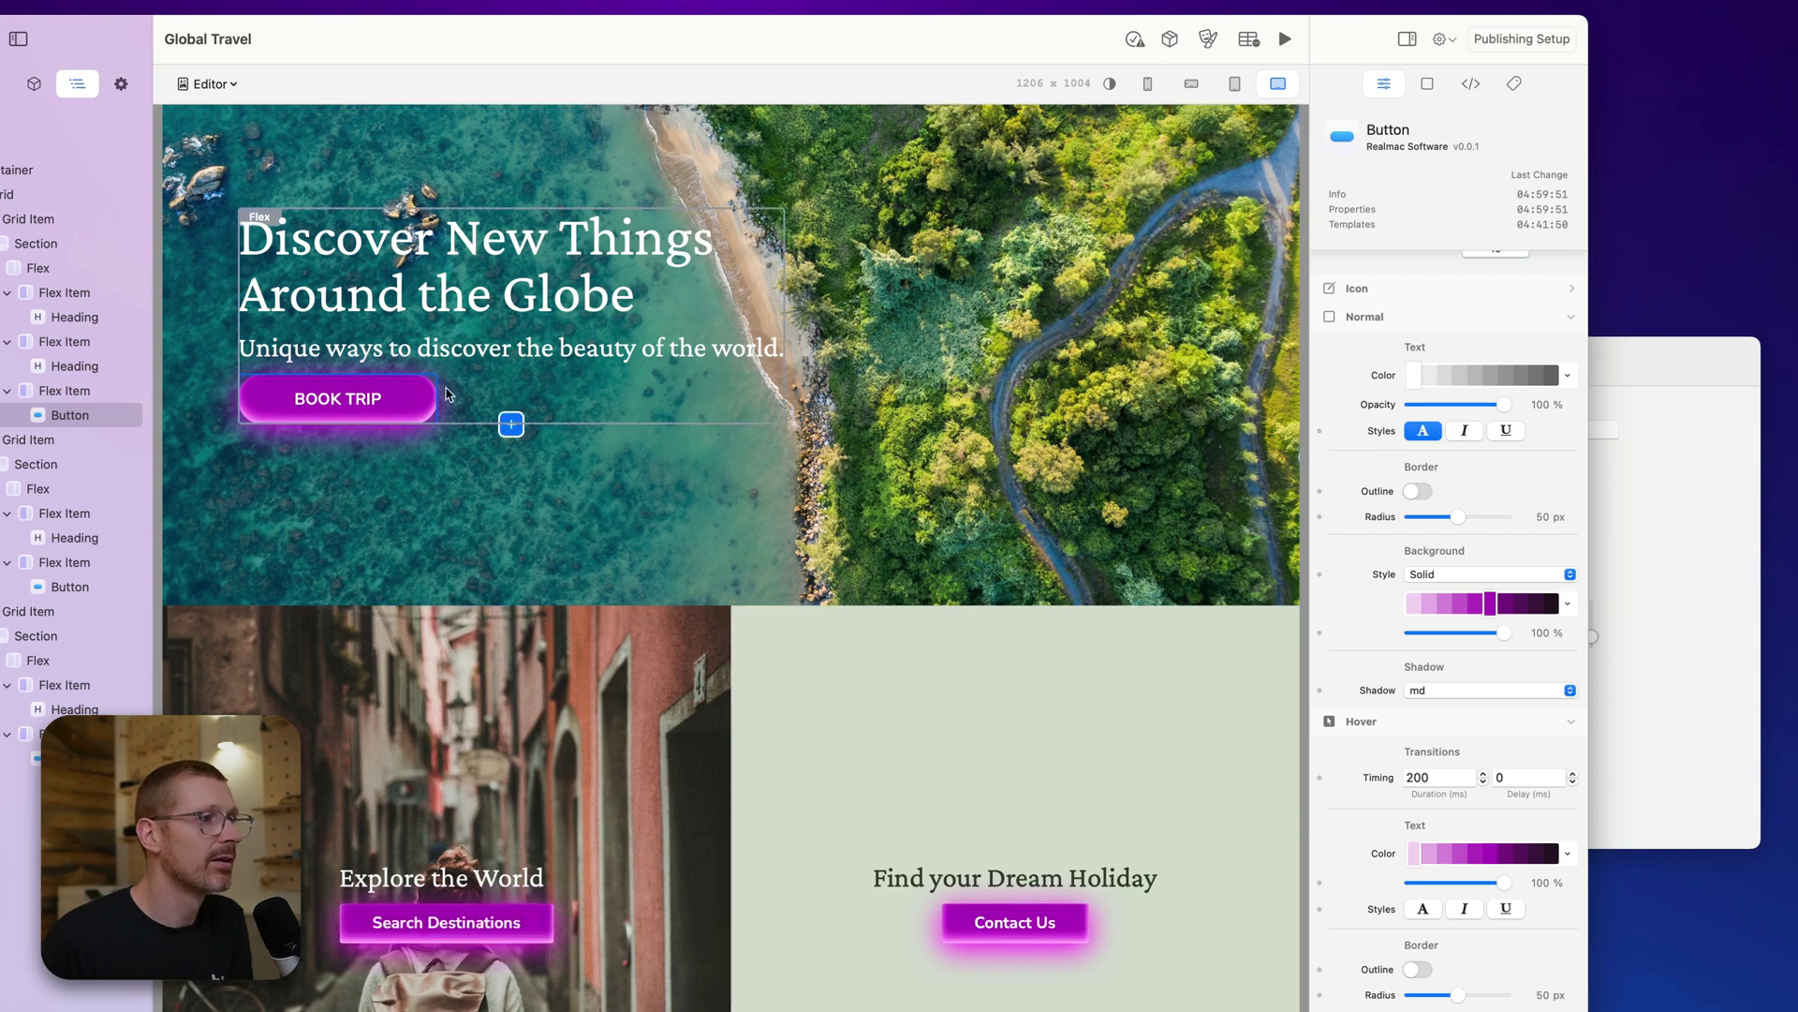
click(1724, 575)
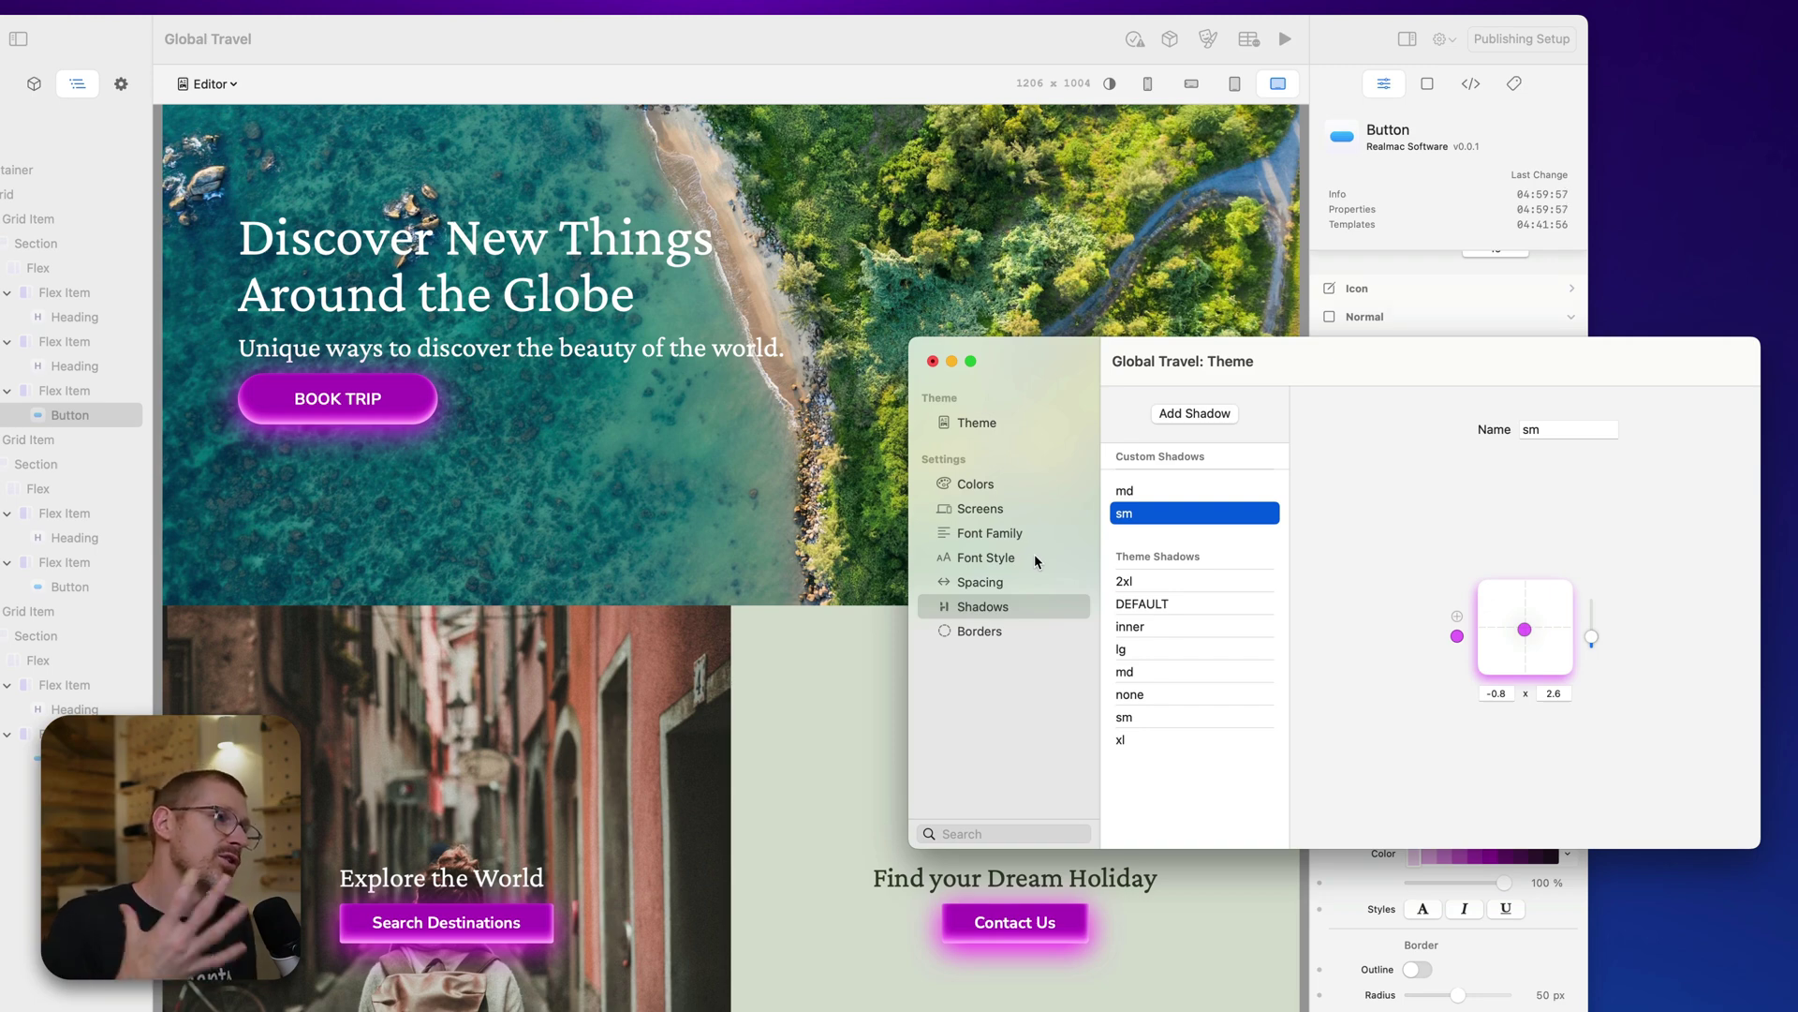
click(1192, 491)
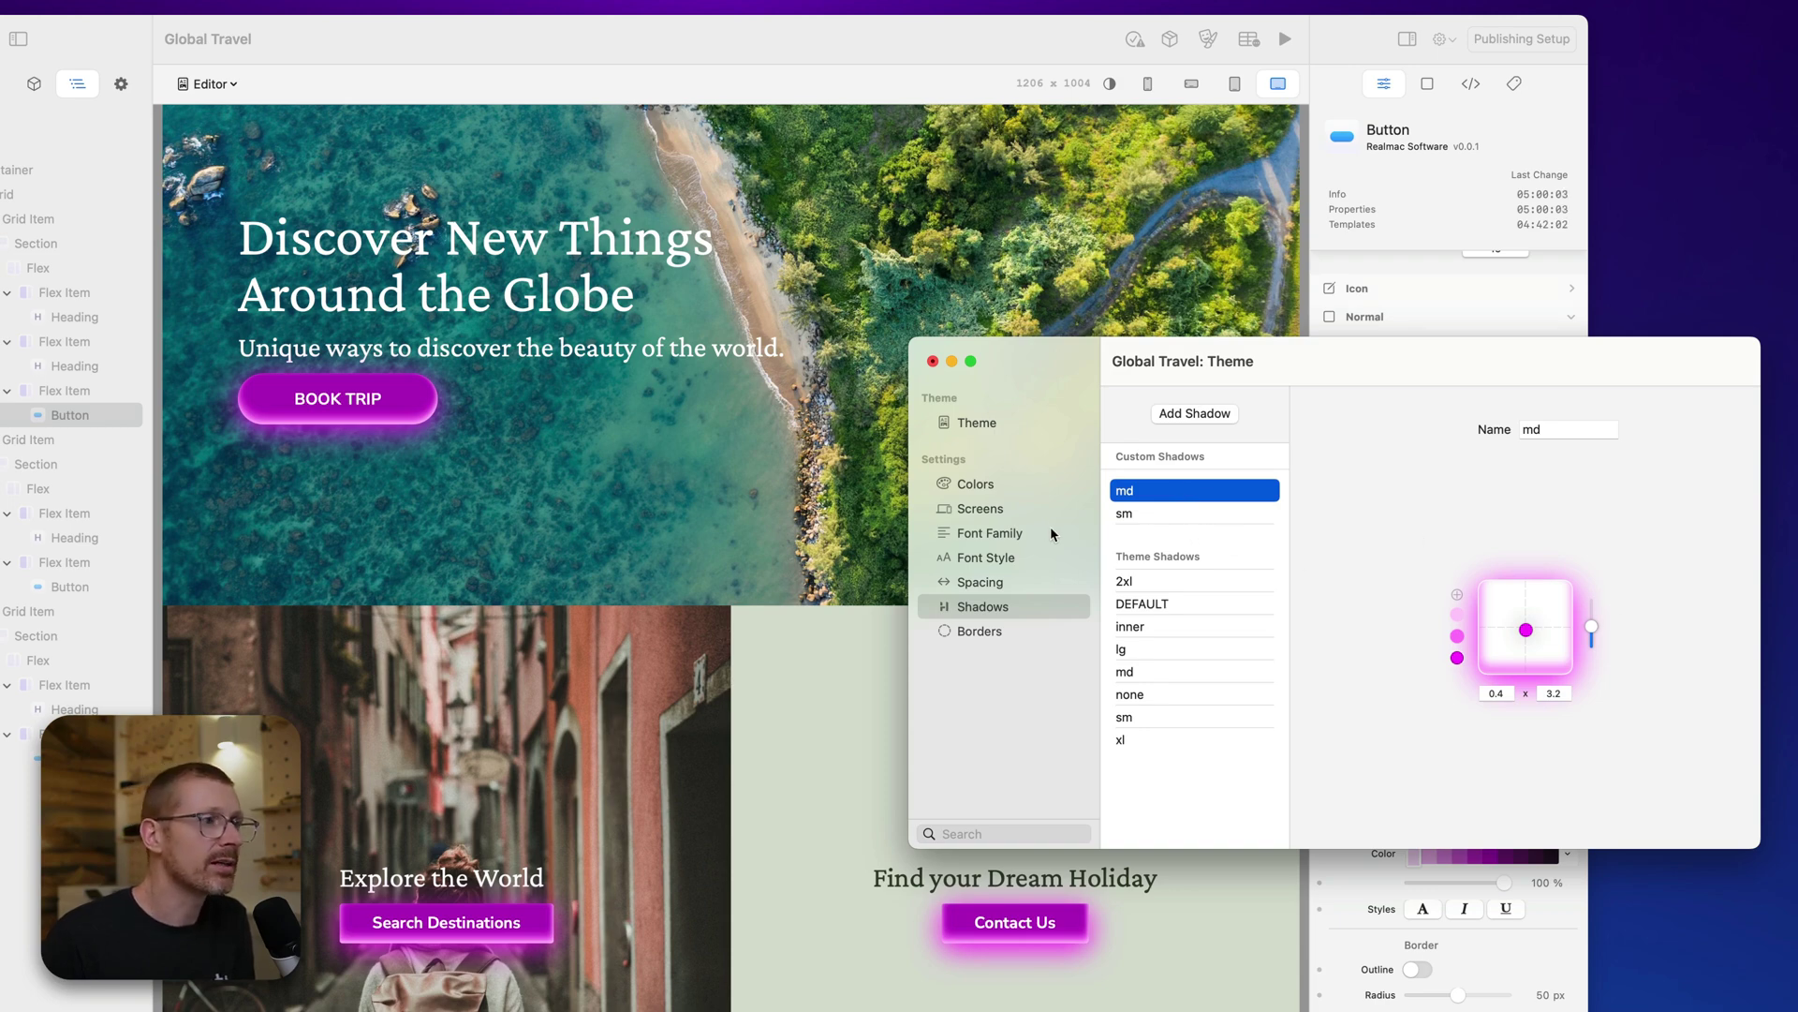
click(1010, 495)
click(1008, 558)
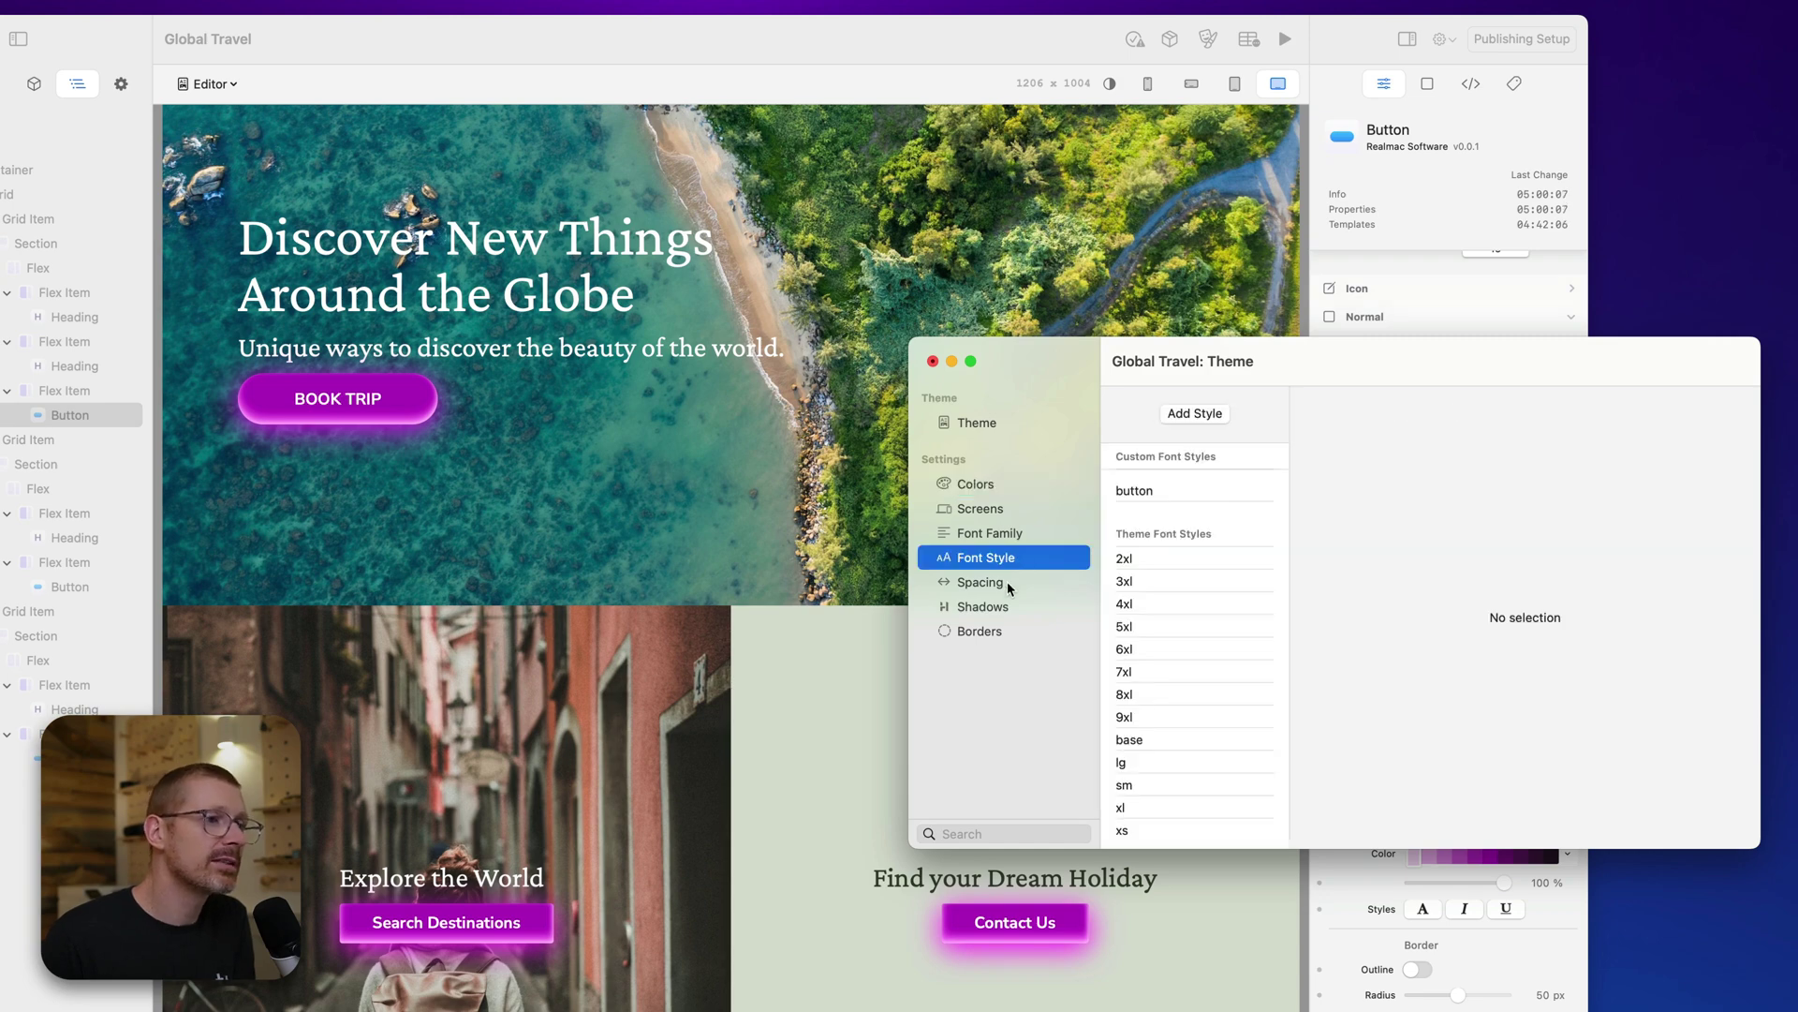
click(1008, 582)
Delete the magenta and pink layers from the custom md shadow, keeping only the pale pink layer.
click(1021, 606)
click(1191, 487)
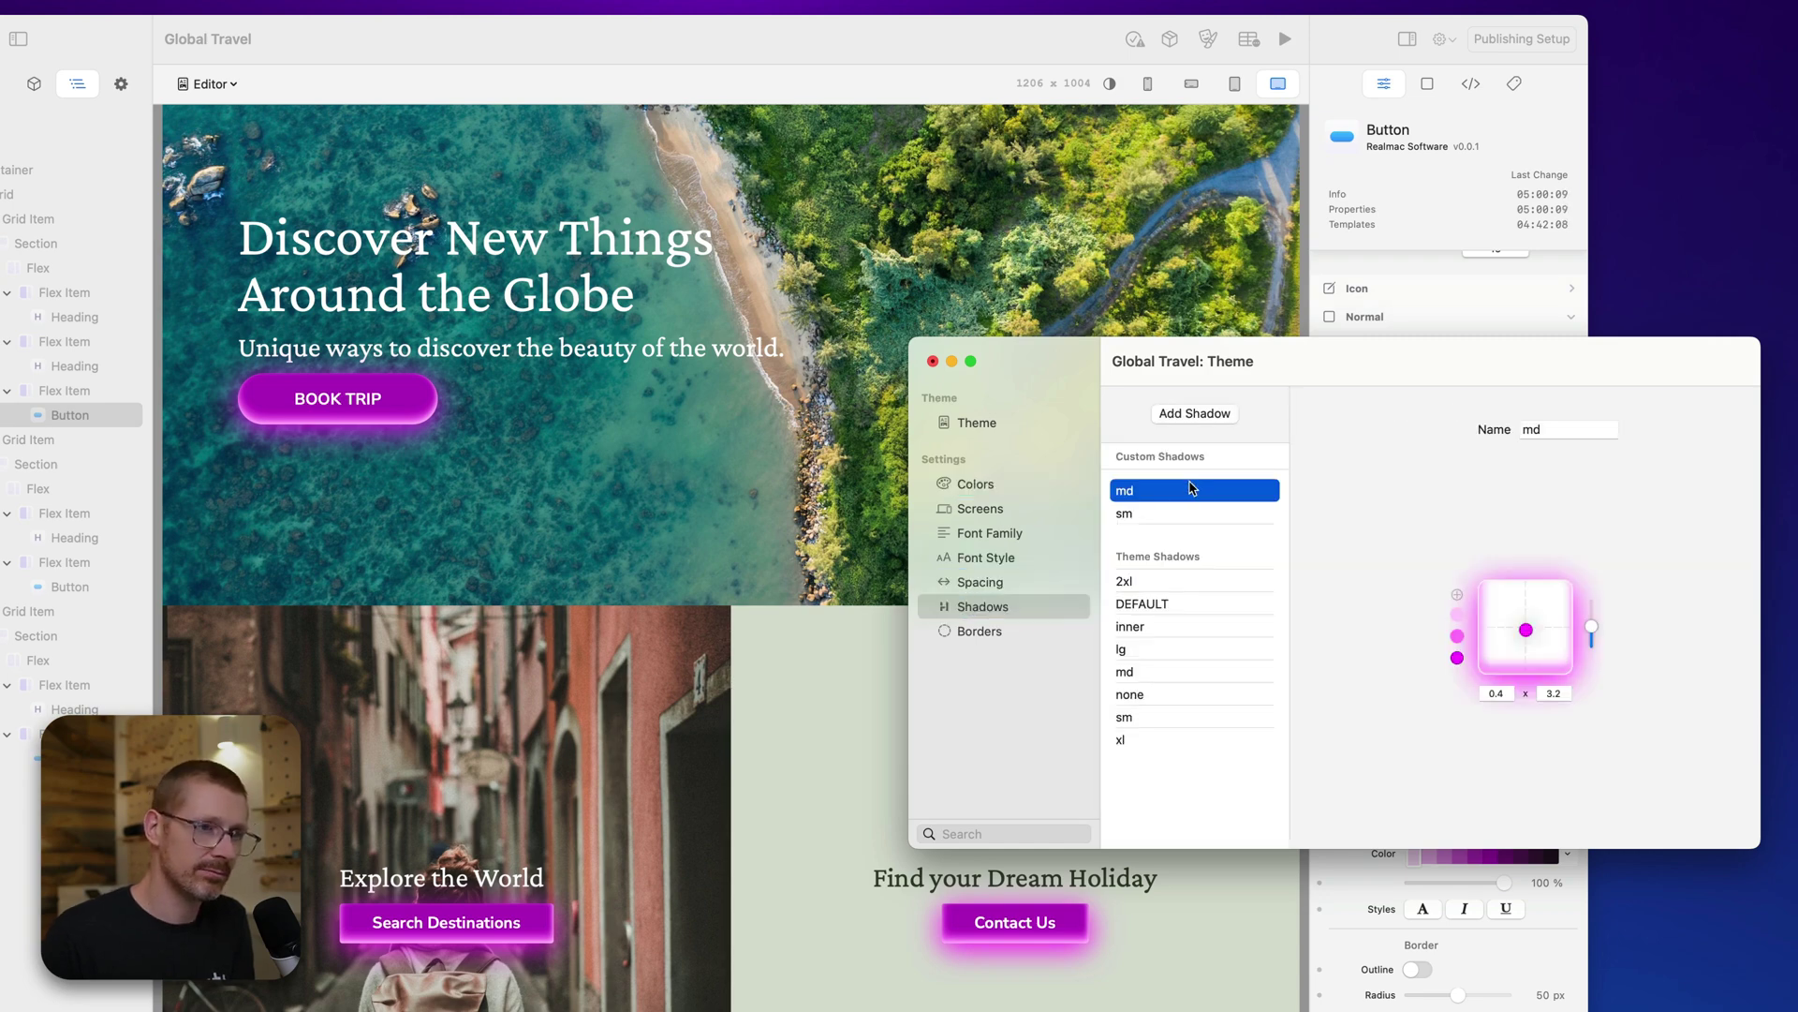
right_click(1459, 659)
click(1517, 693)
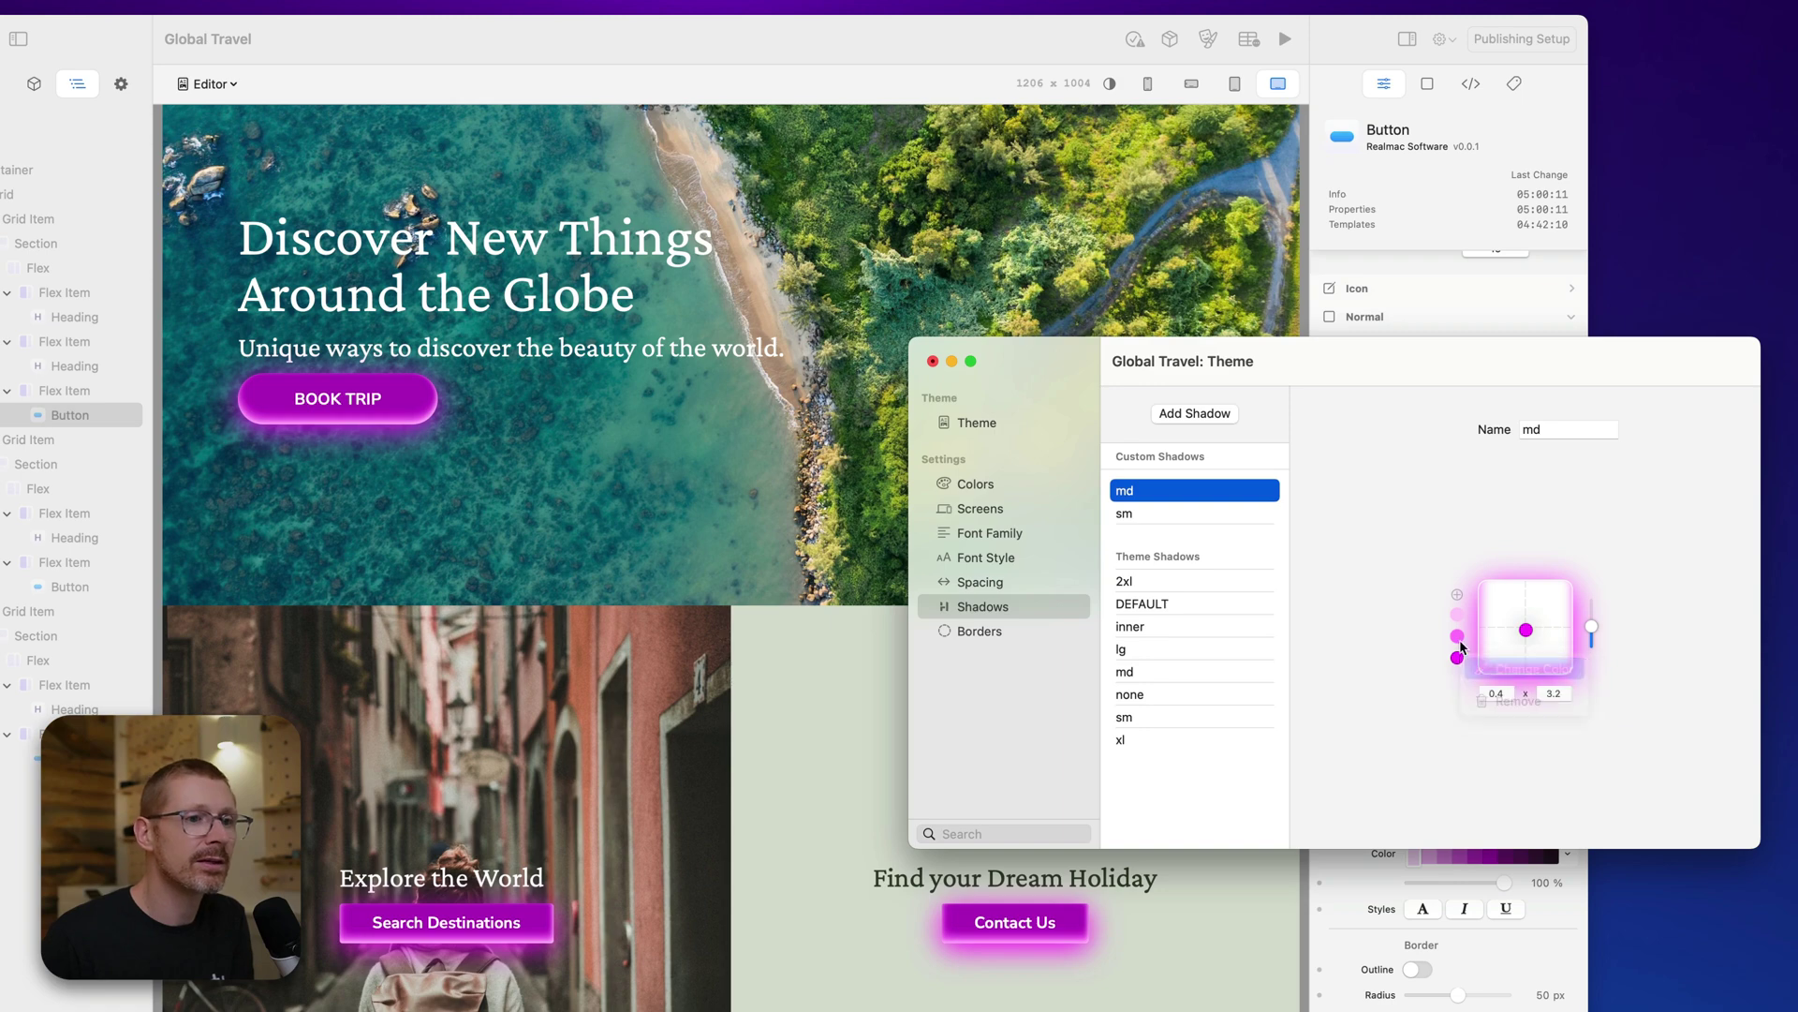
right_click(1457, 646)
click(1478, 693)
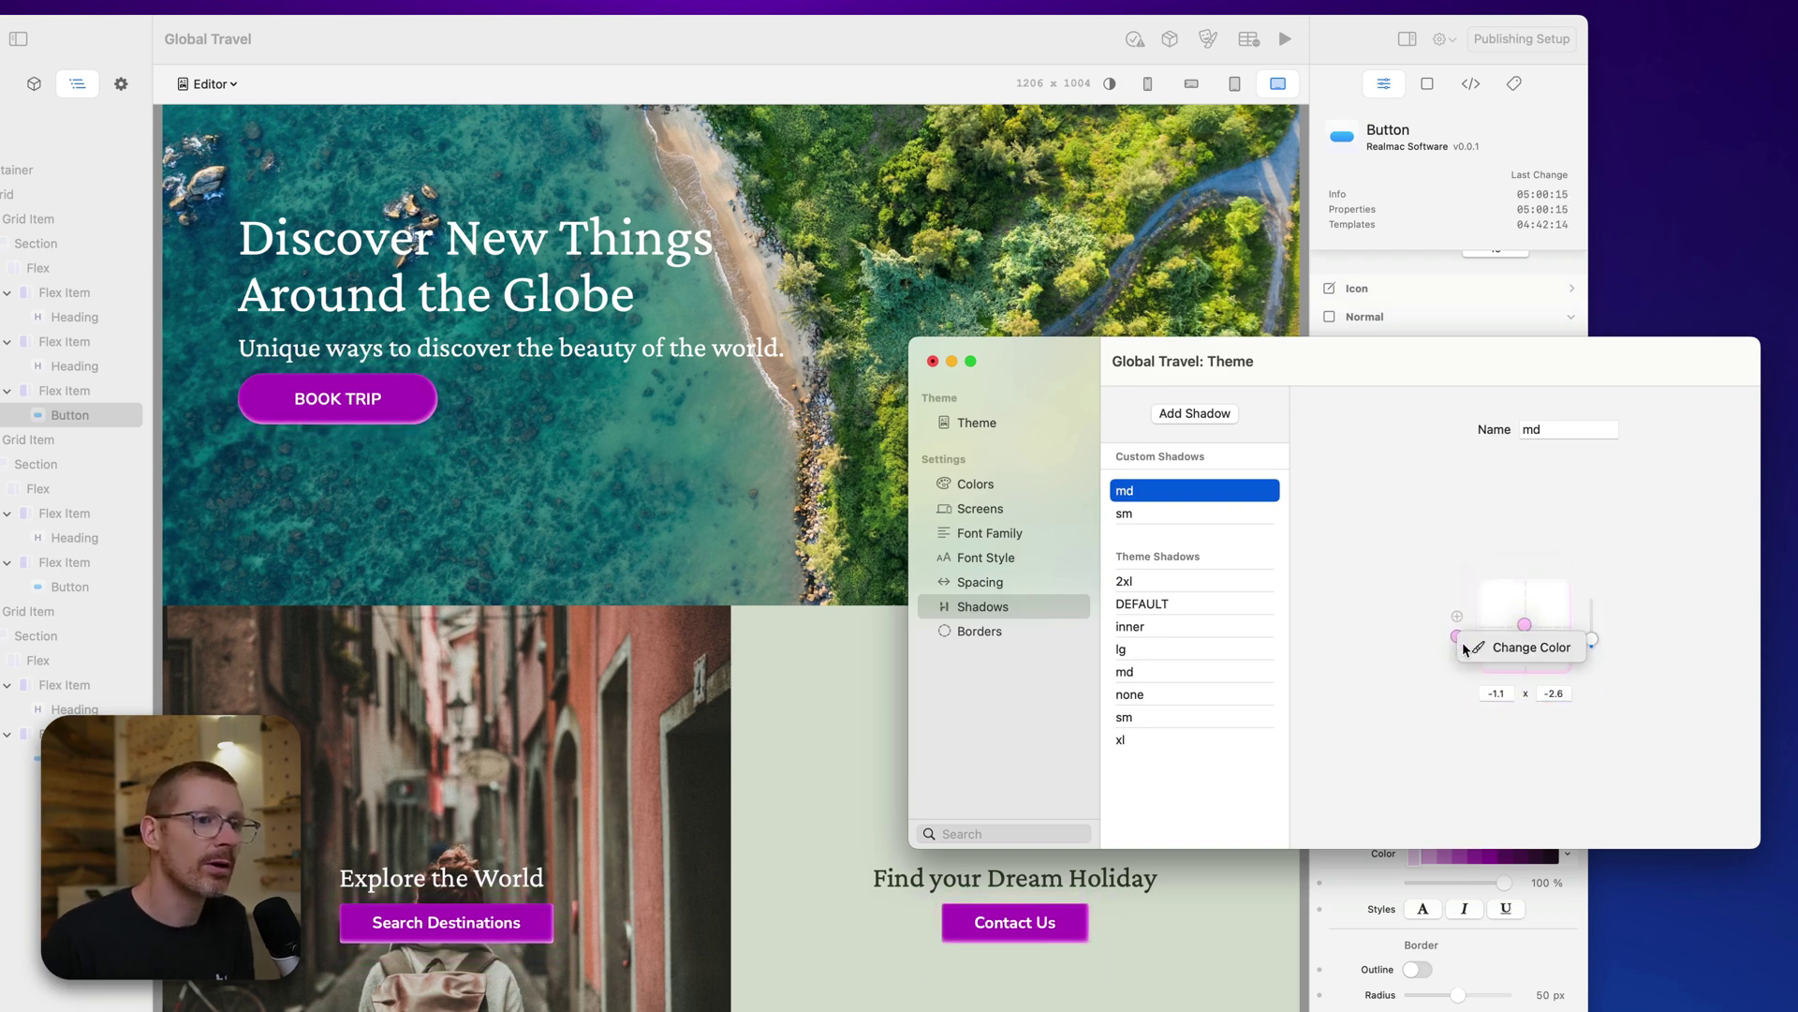
Make the md shadow's remaining layer an outer shadow offset to -1.3 x 2.7 and recolour it dark navy blue.
drag(1521, 622, 1521, 630)
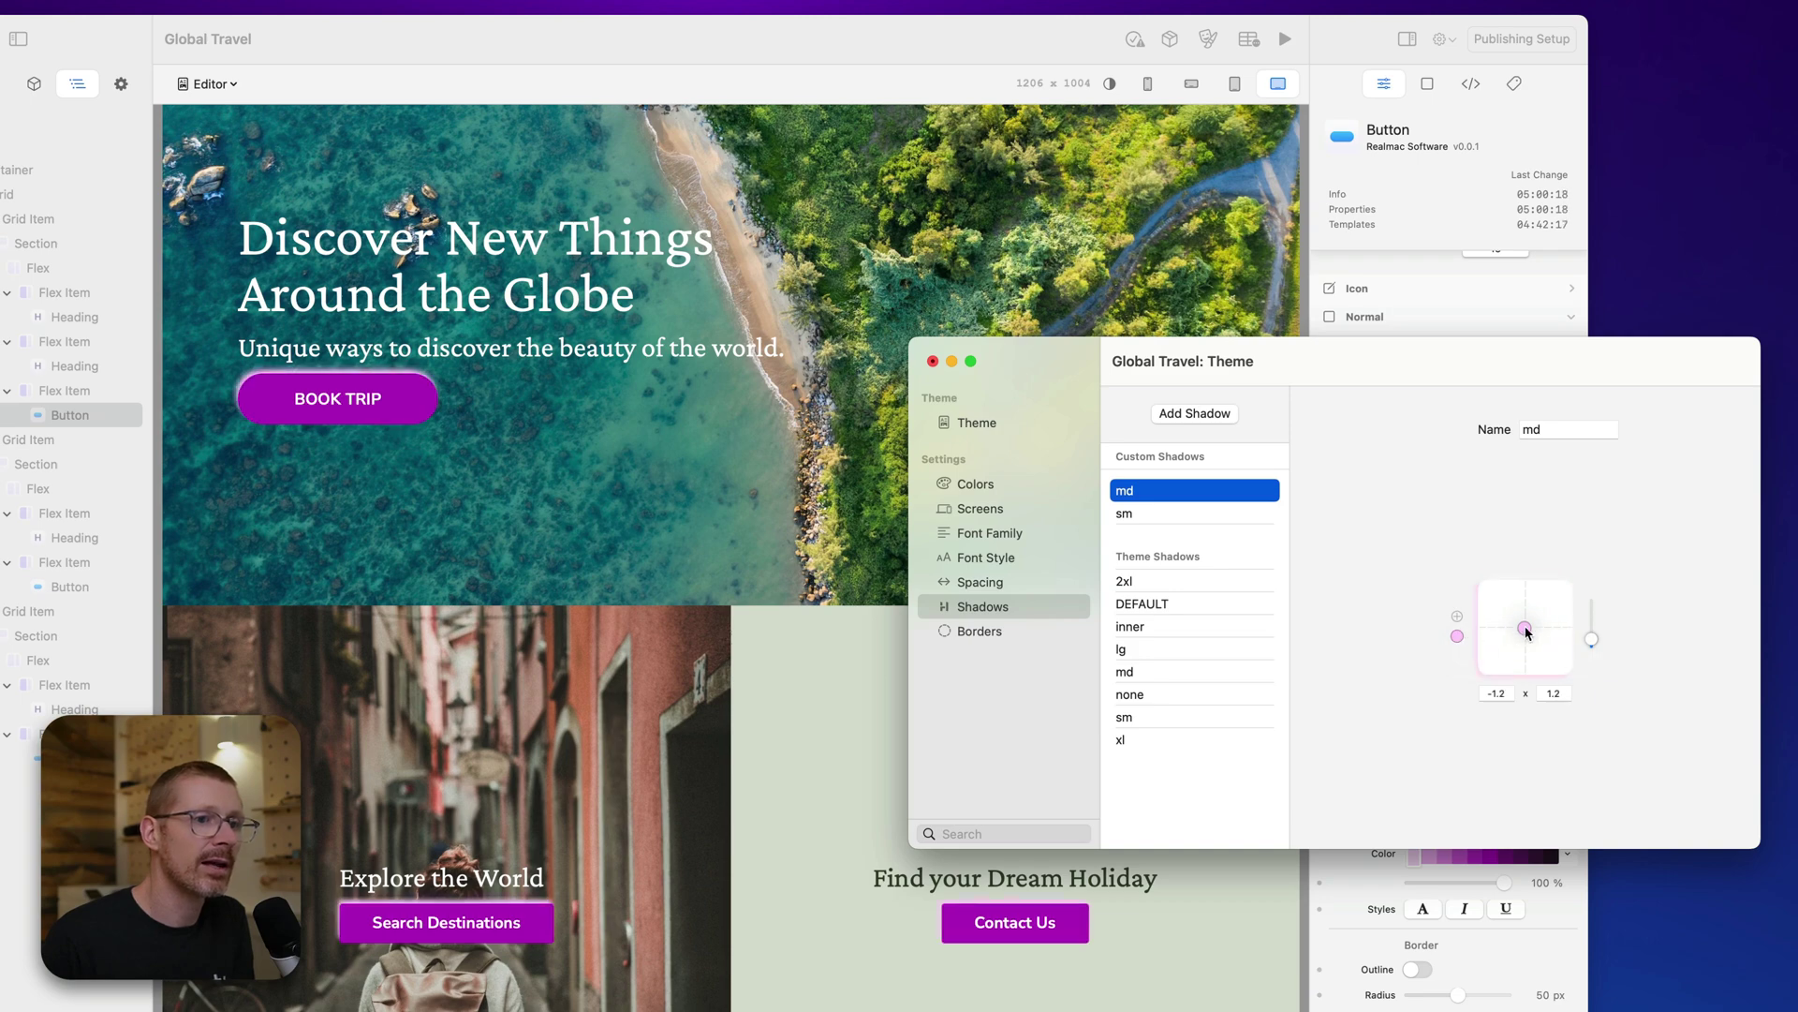
click(1457, 635)
click(1162, 766)
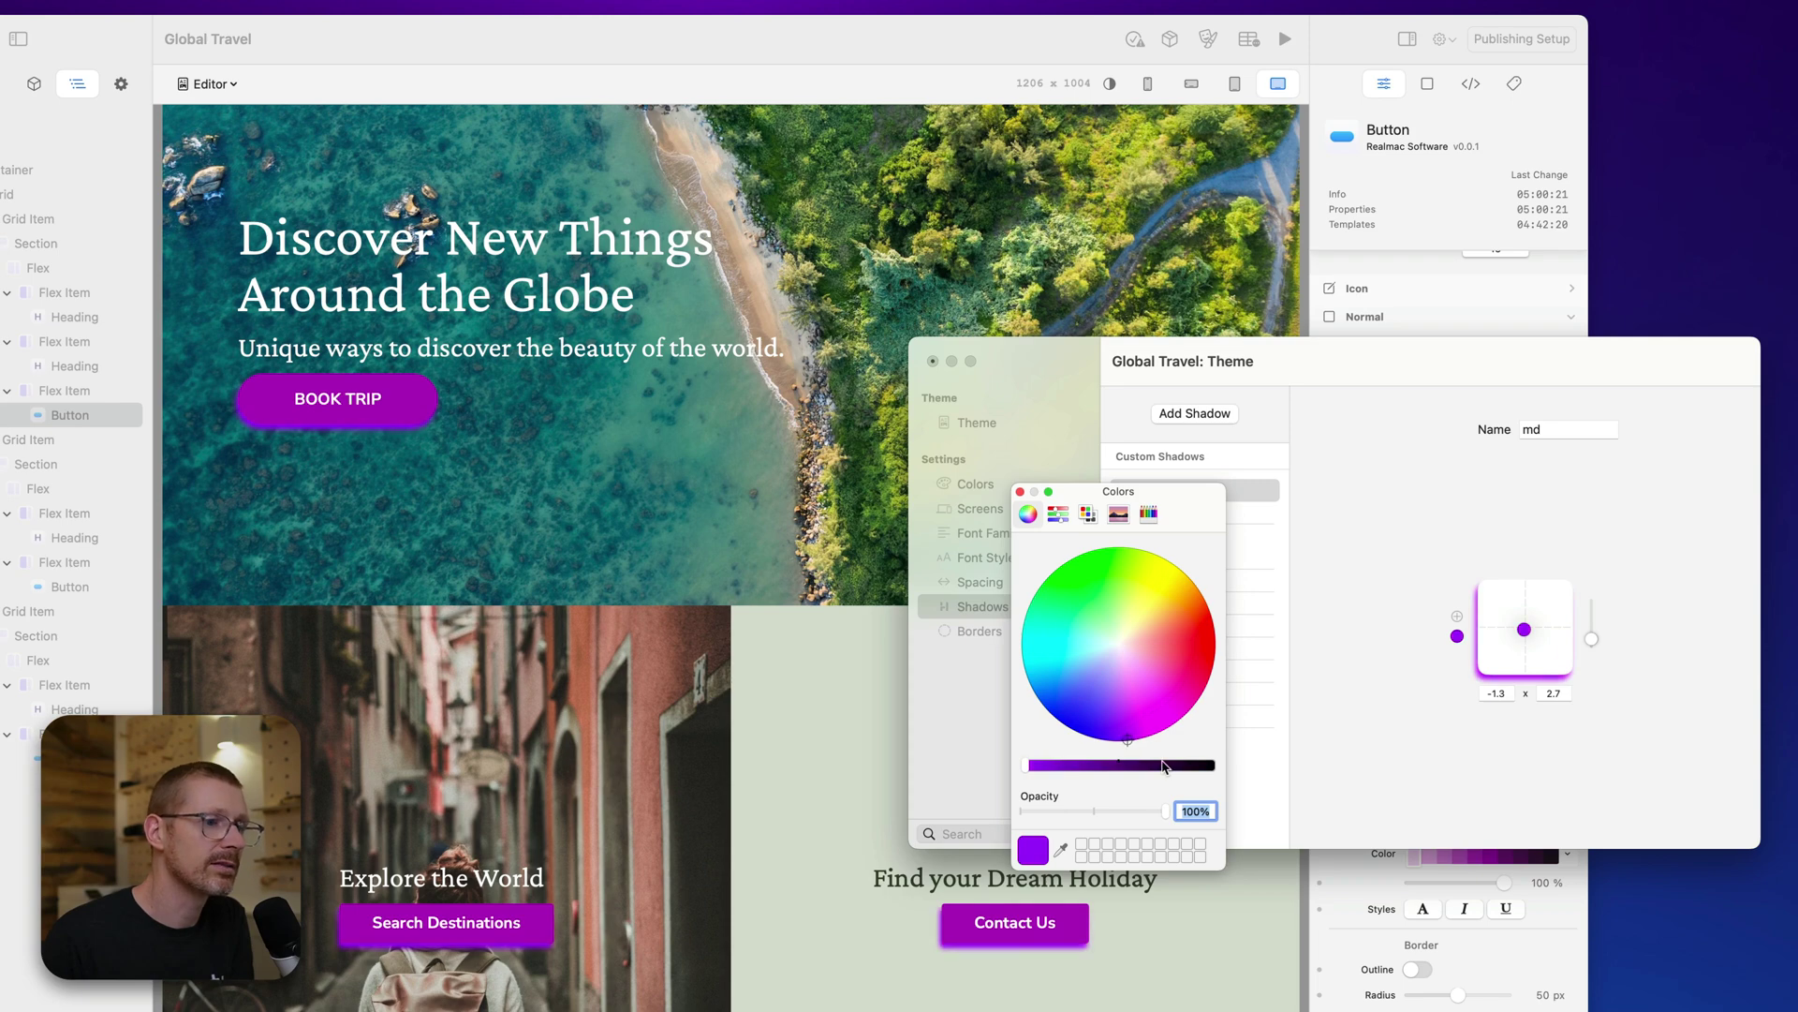
mouse_move(1162, 766)
mouse_down()
mouse_move(1147, 766)
mouse_move(1166, 766)
mouse_up()
click(1078, 724)
drag(1051, 731, 1012, 699)
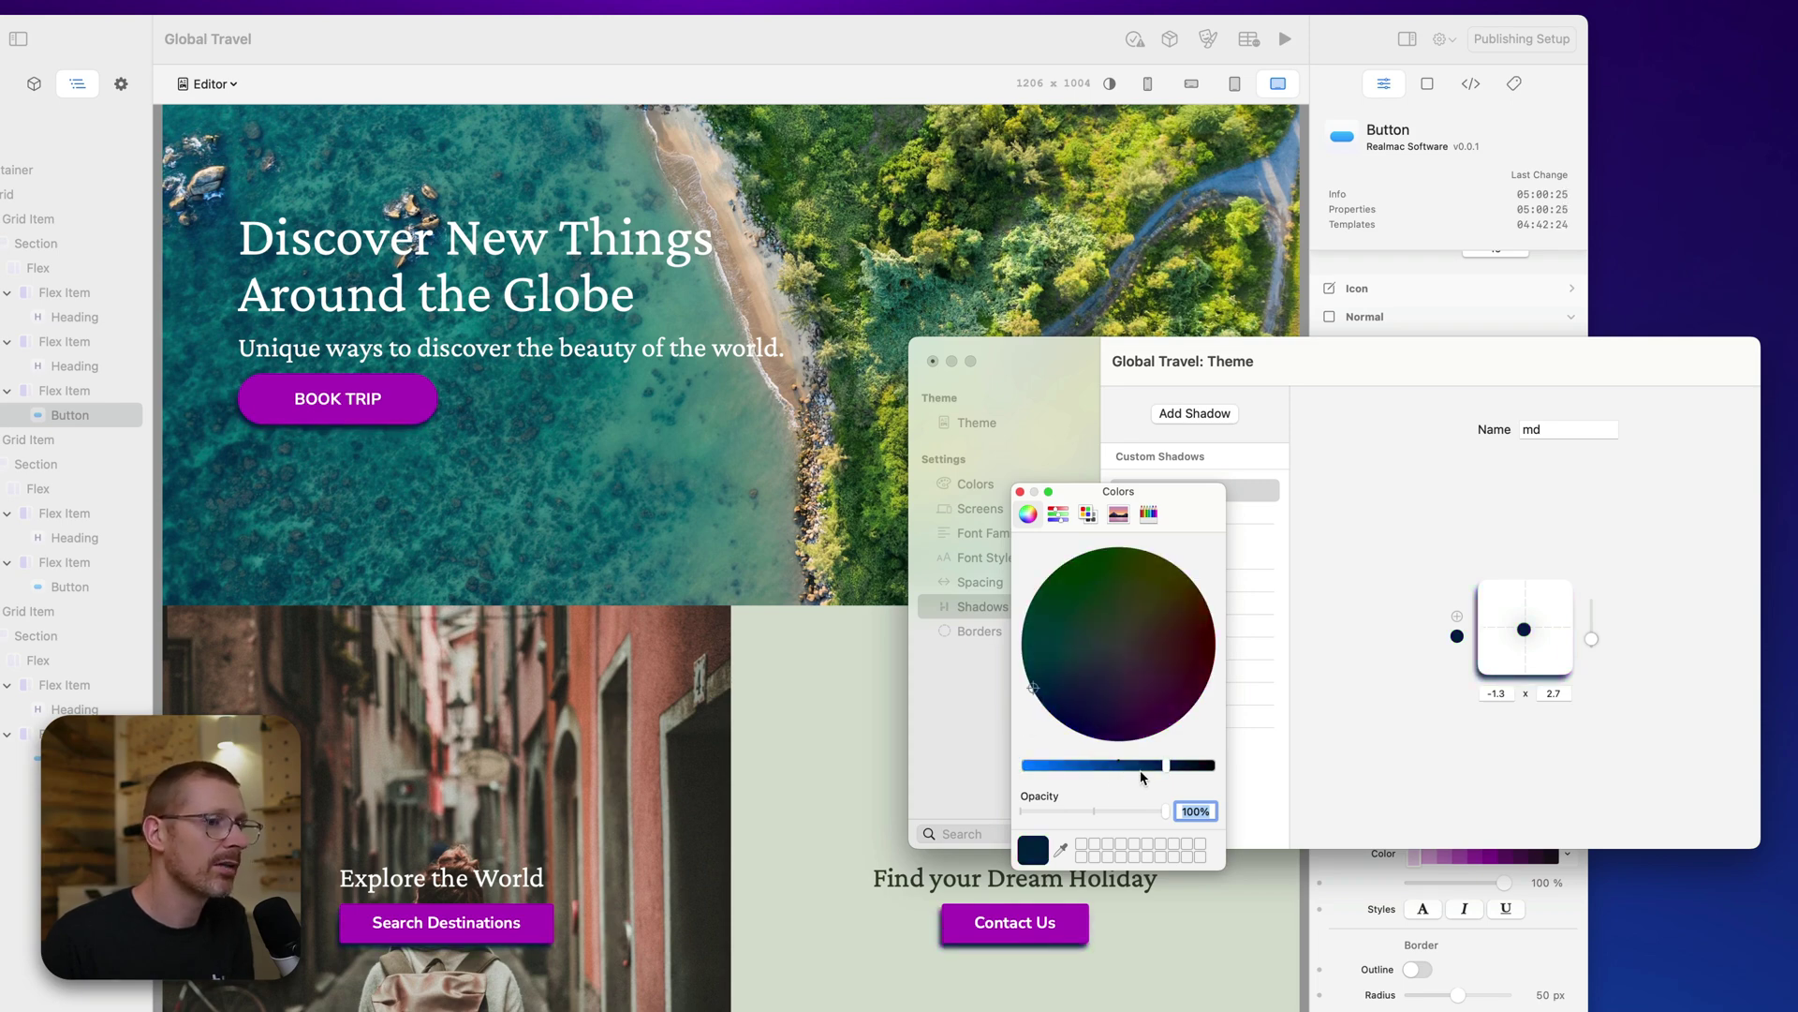
drag(1143, 768, 1152, 768)
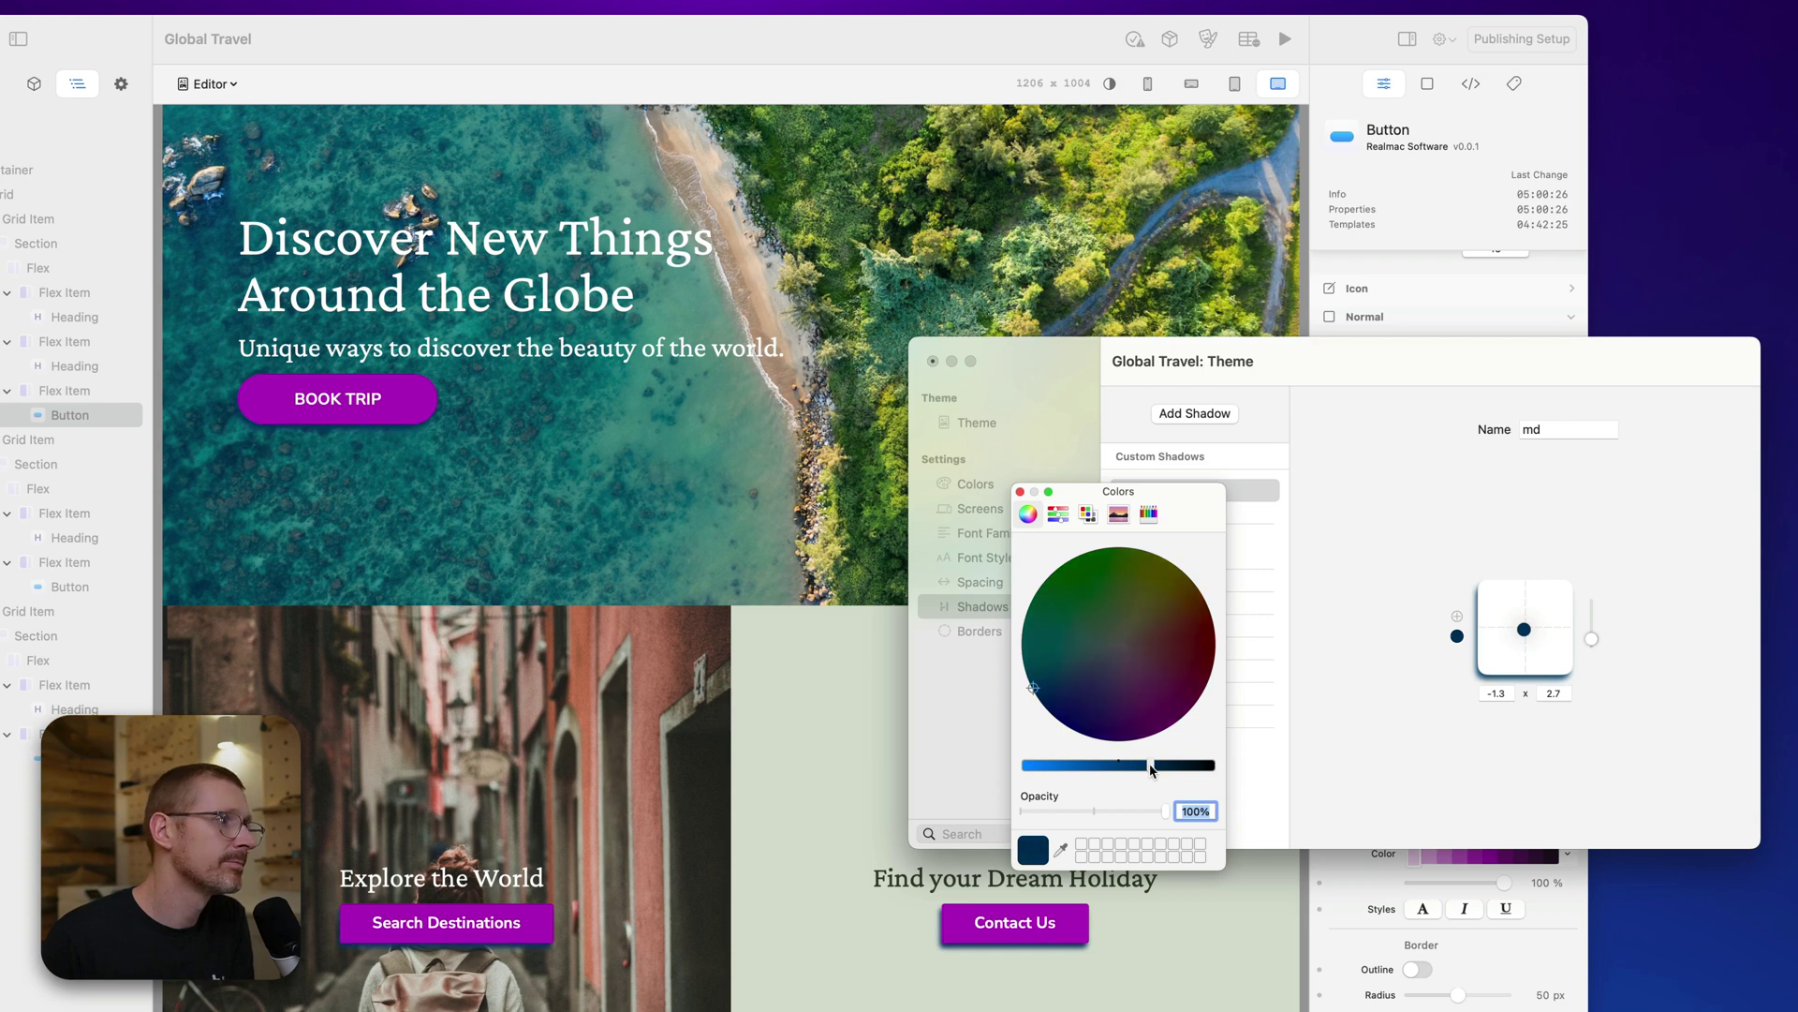
click(1021, 491)
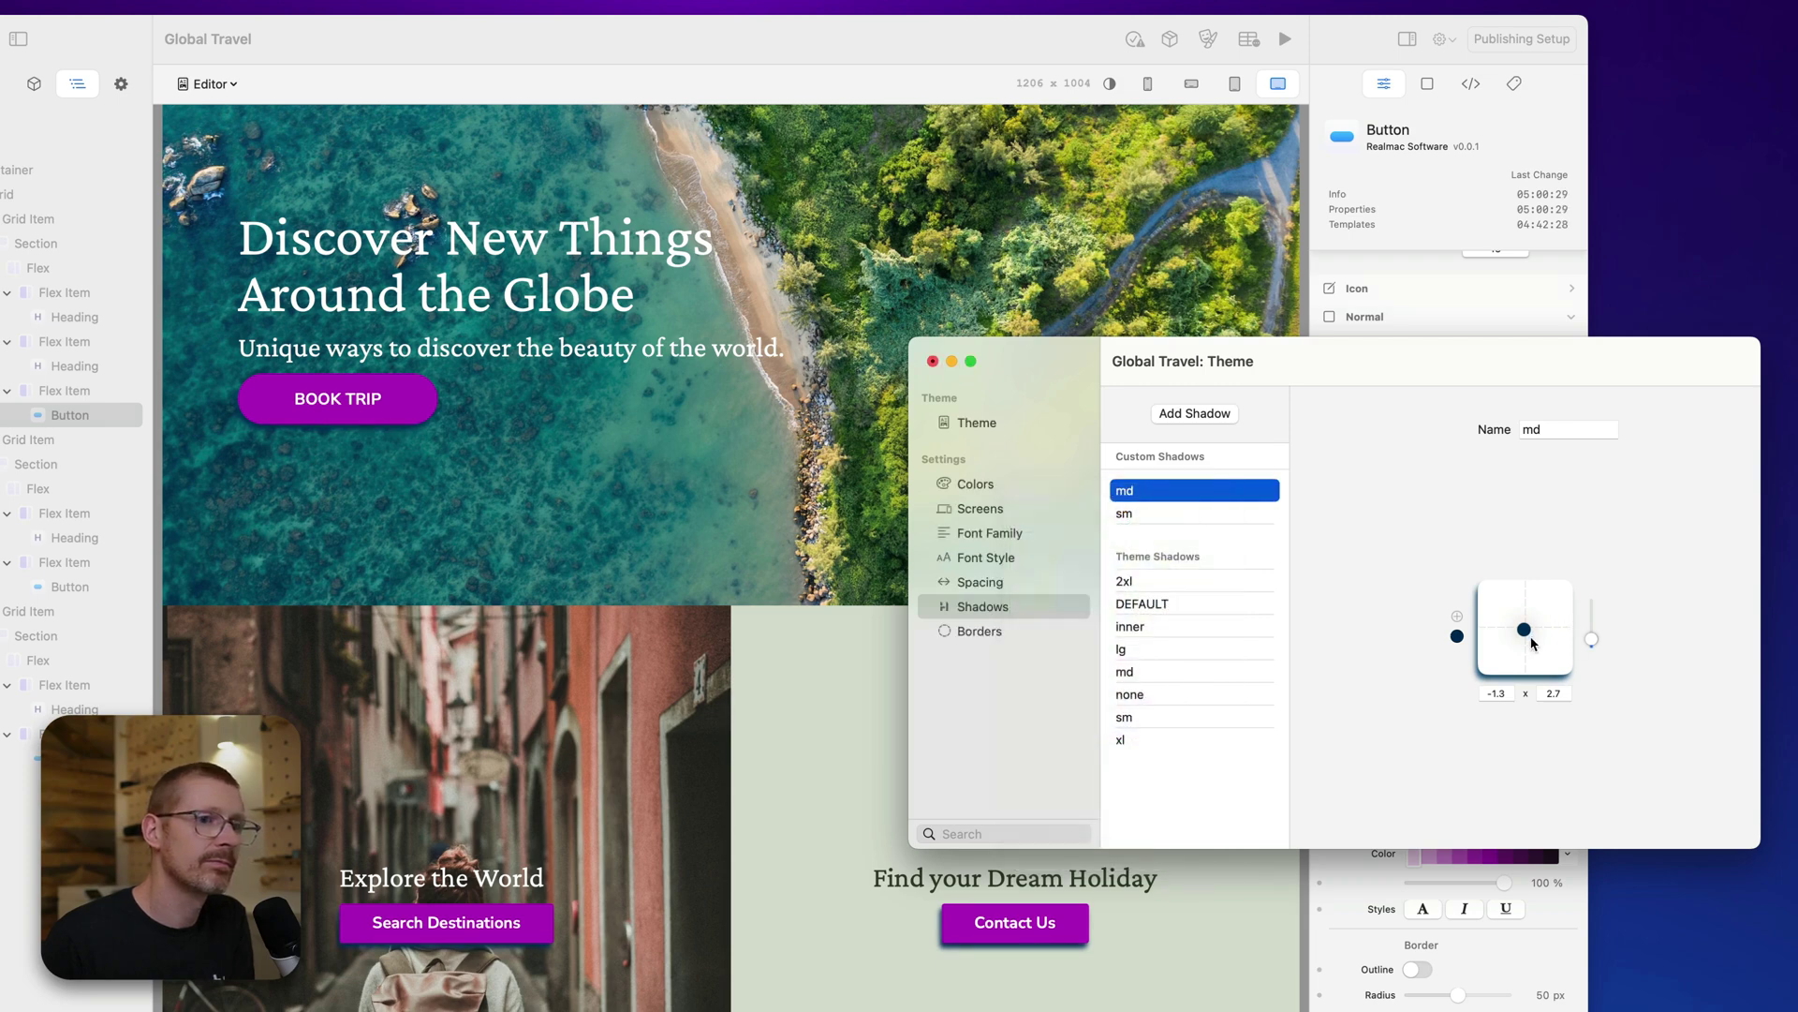
Offset the md shadow's navy layer to 0.5 x 2.9 with slightly more blur and shift its colour to dark teal.
drag(1532, 640, 1523, 630)
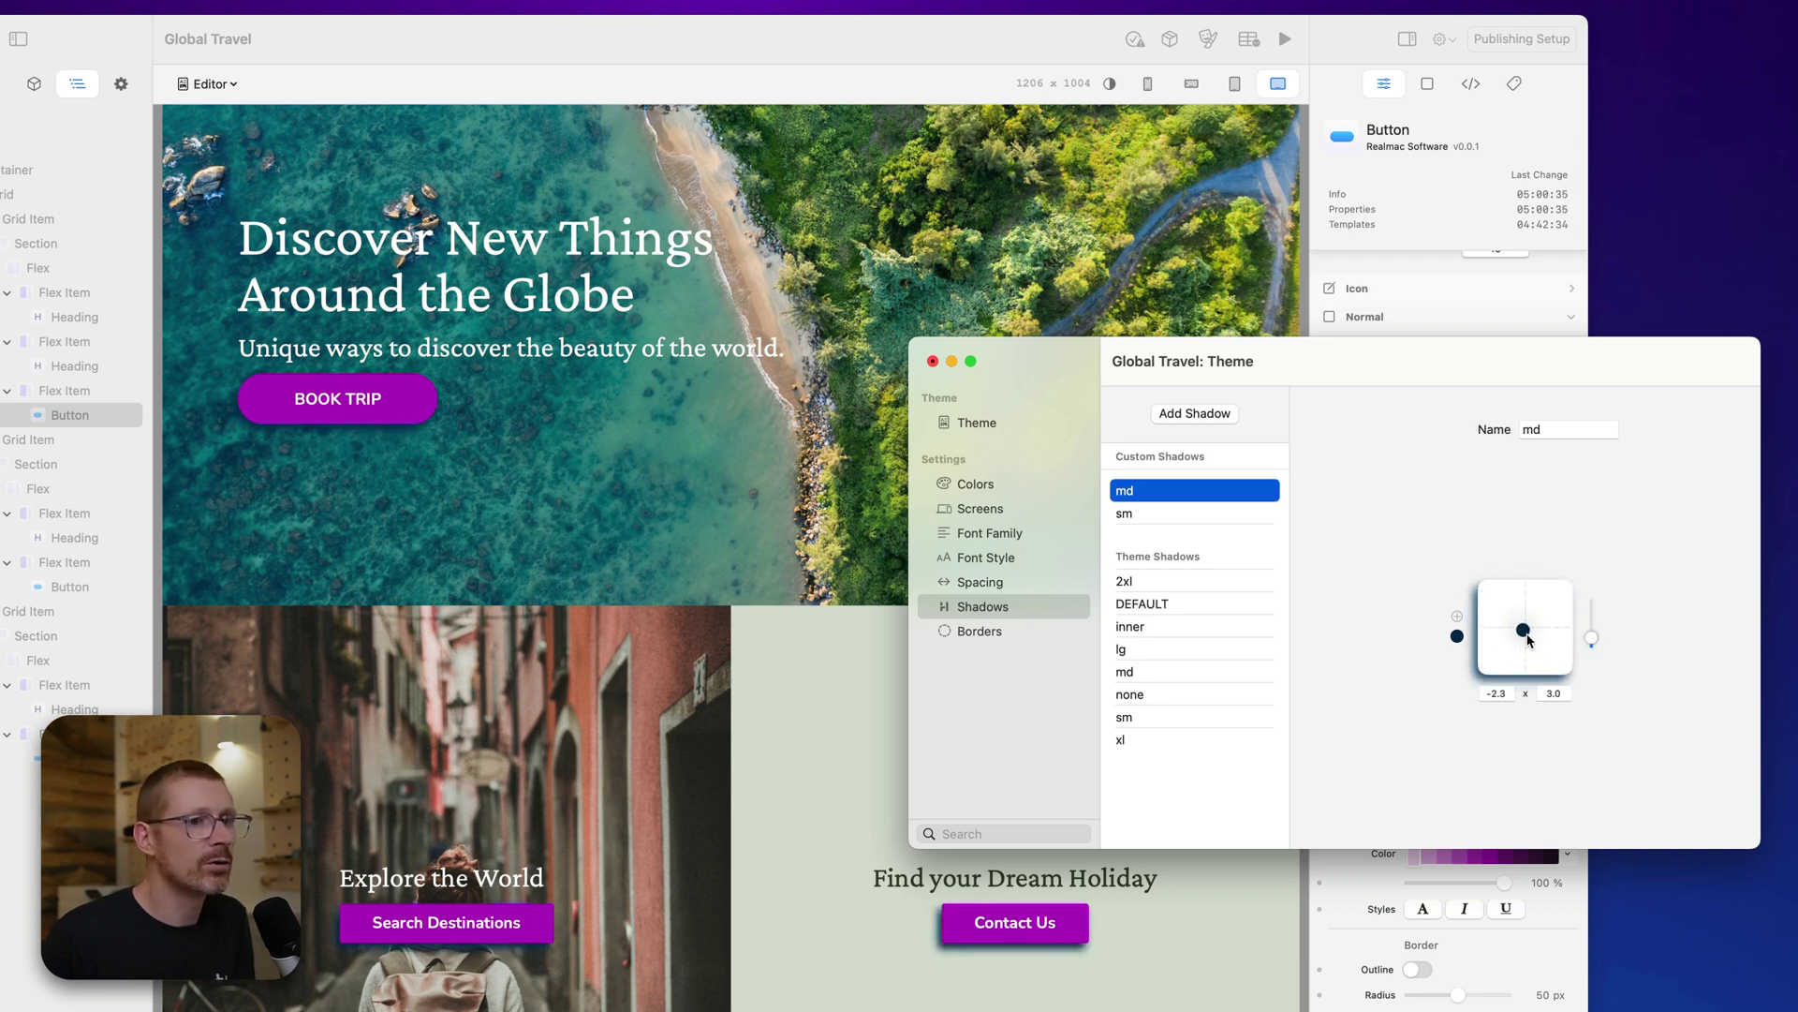
drag(1527, 638, 1531, 635)
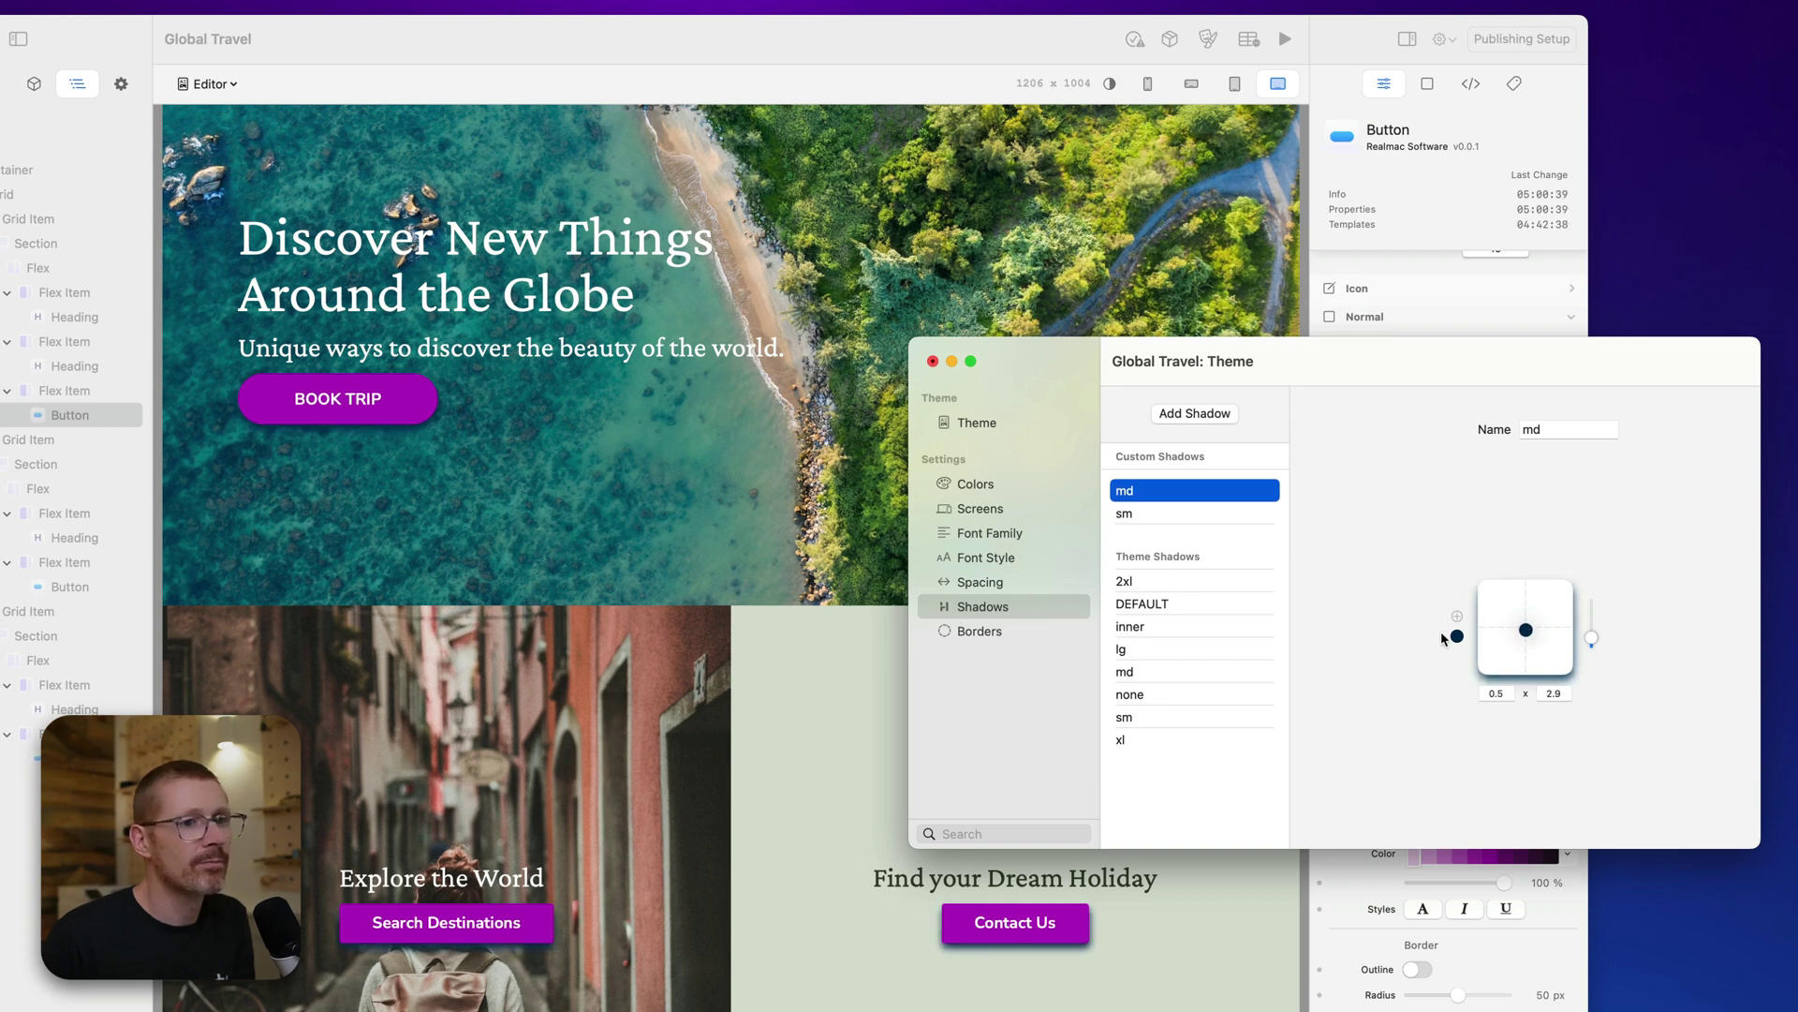
click(1456, 636)
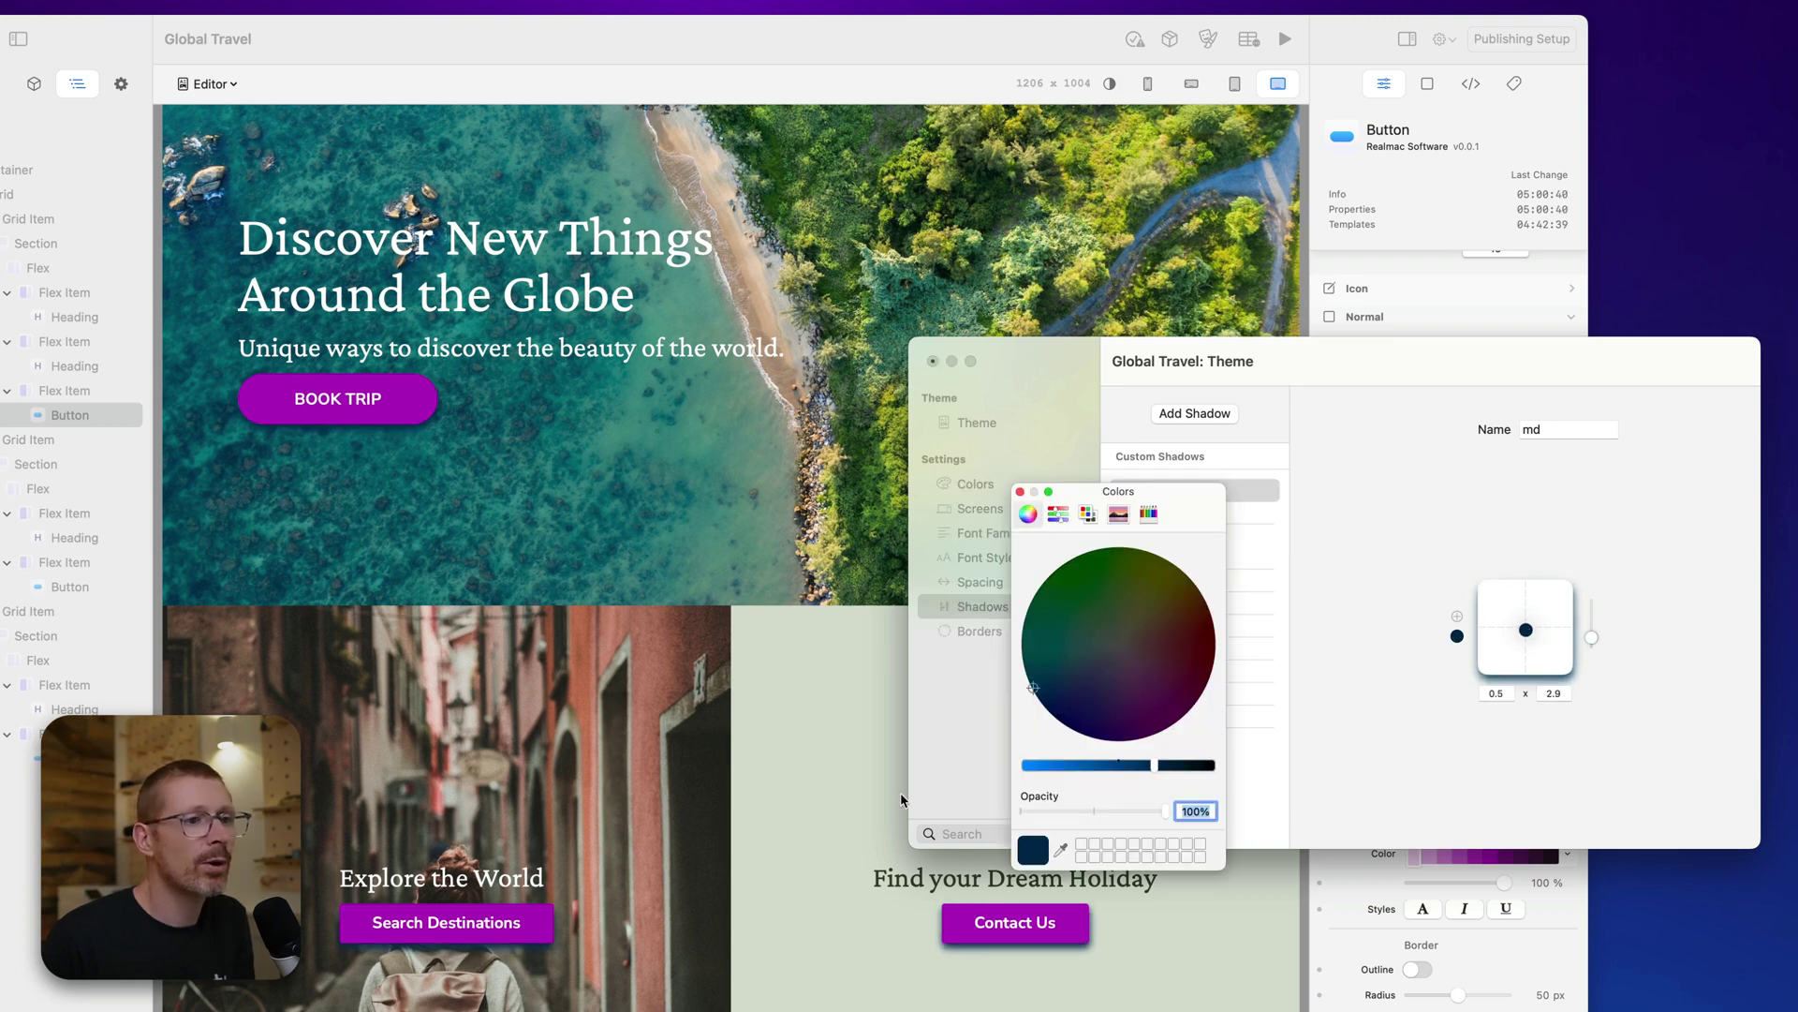
click(1025, 674)
click(1020, 493)
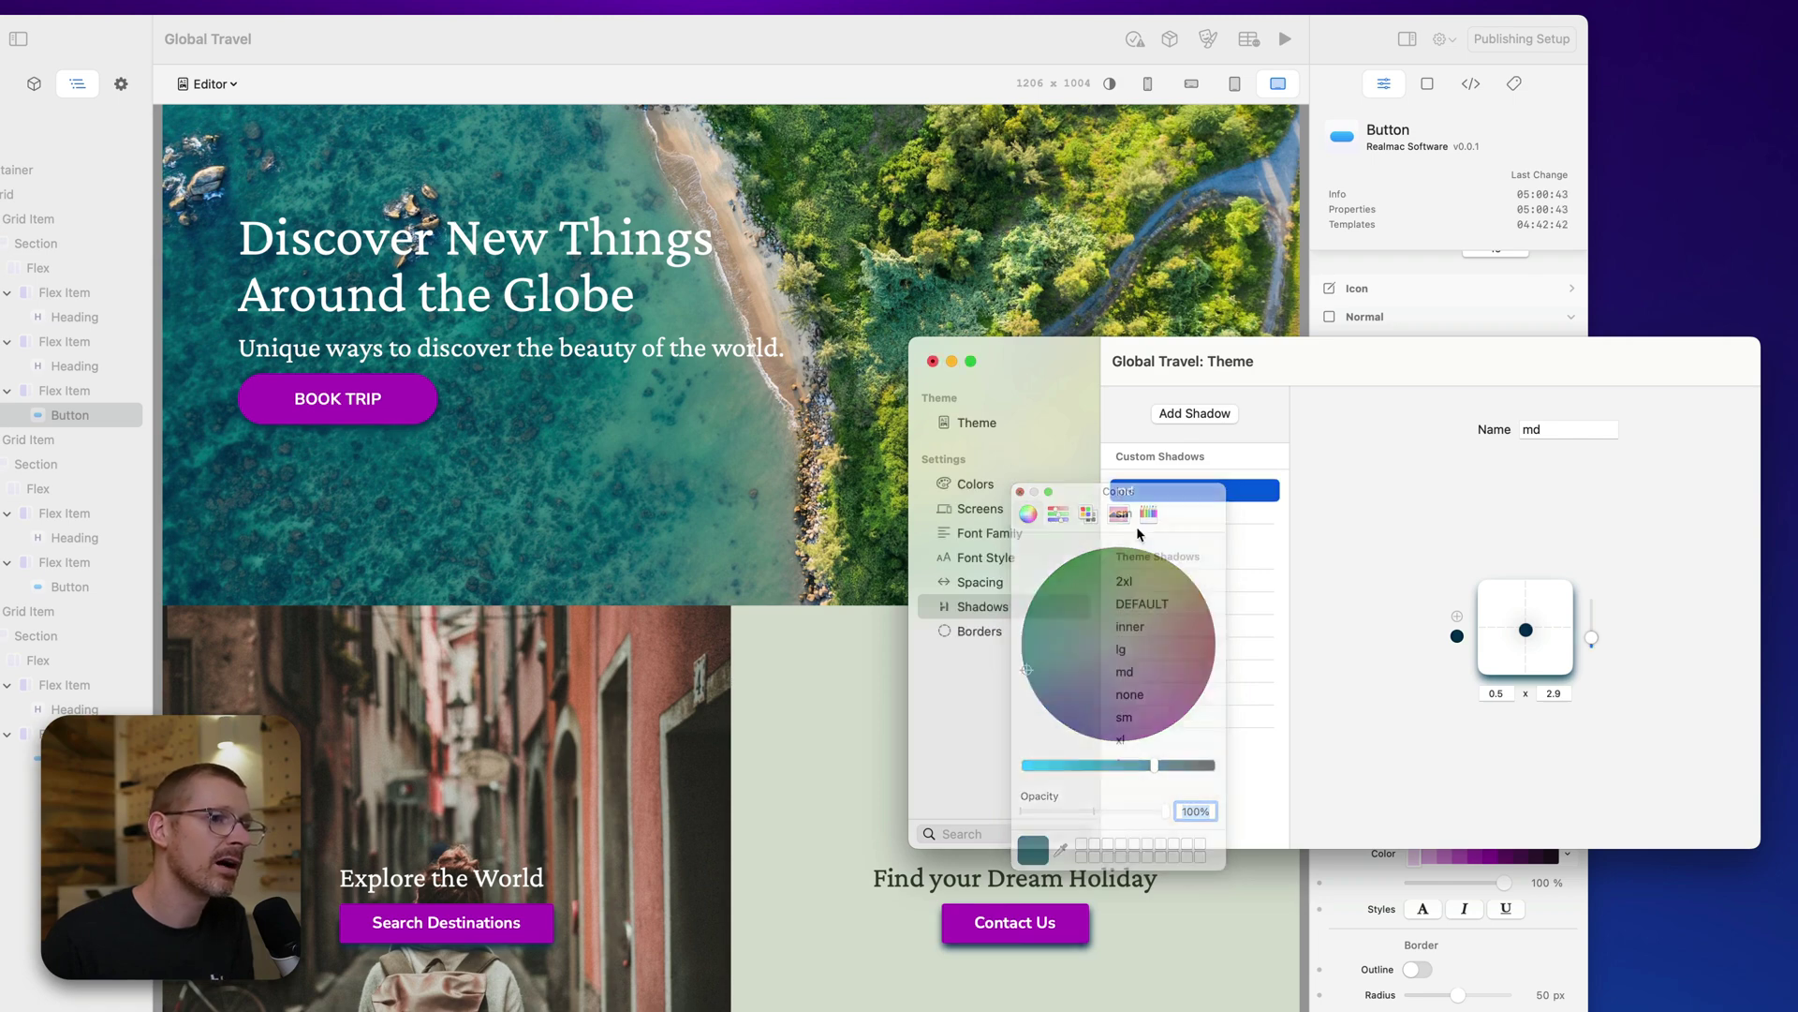
Recolour the custom sm shadow dark navy blue with slightly reduced opacity and check the BOOK TRIP button on the page.
click(1181, 513)
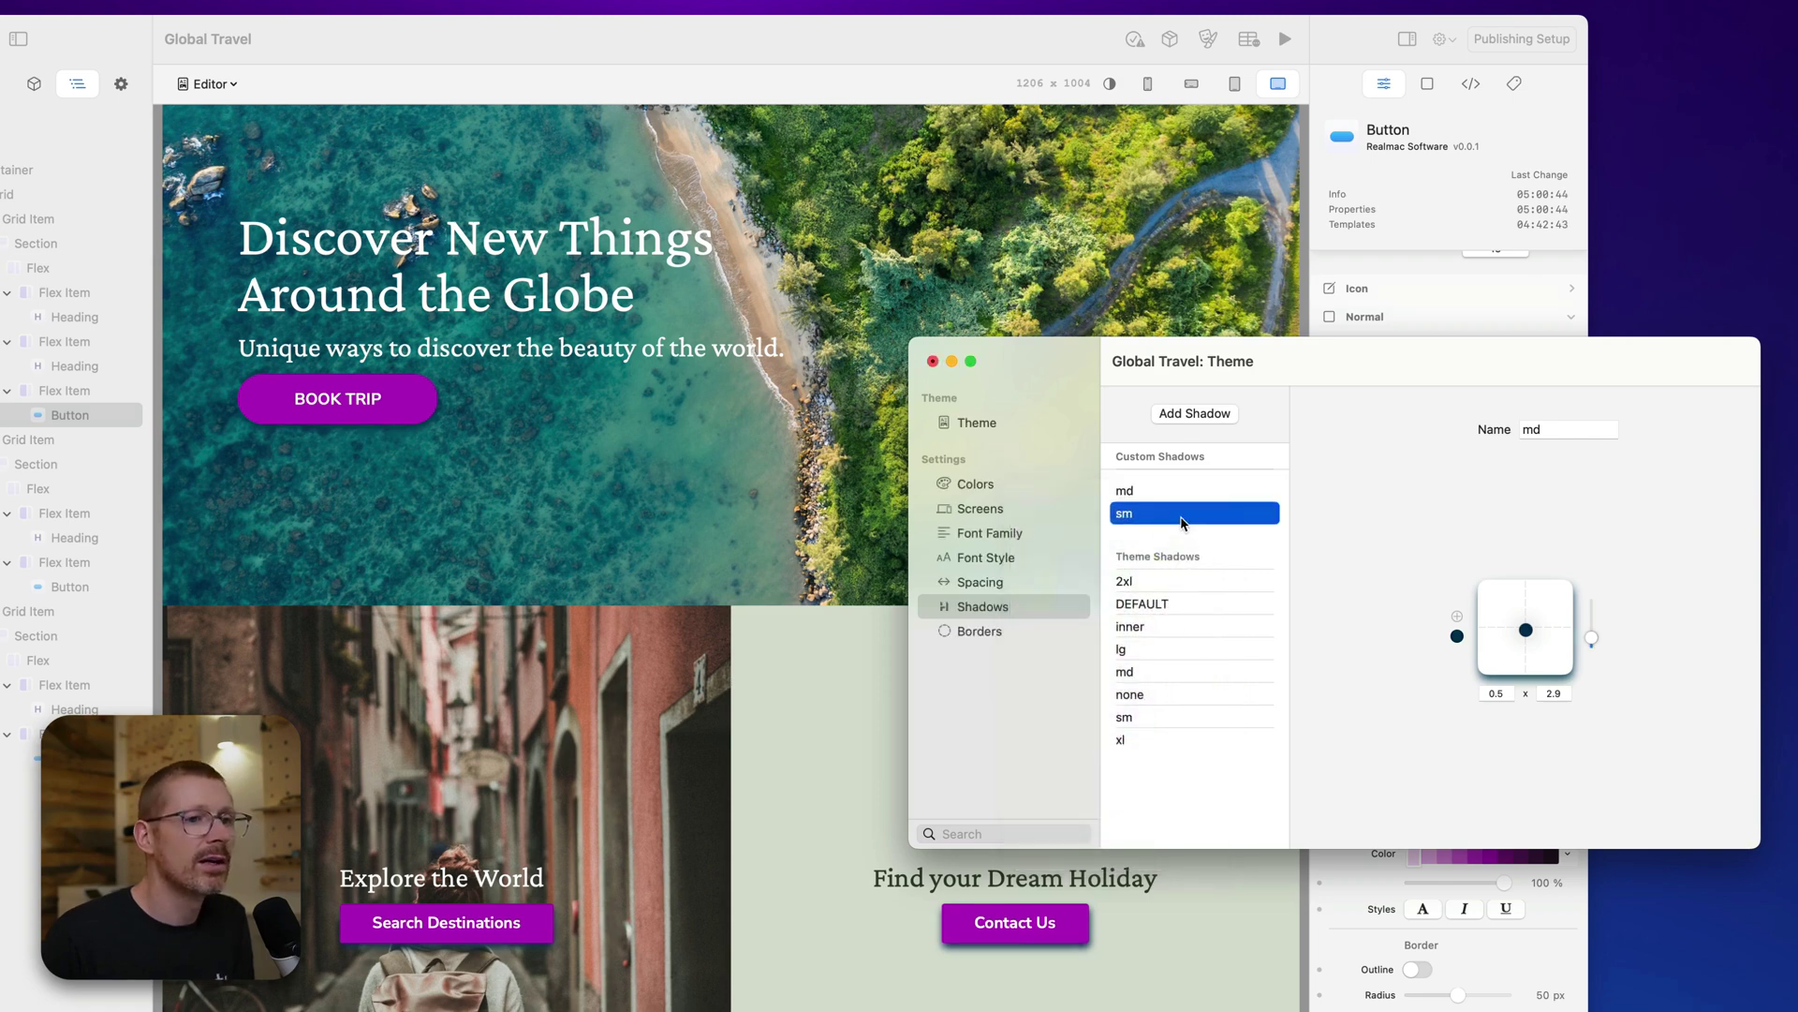
click(1525, 631)
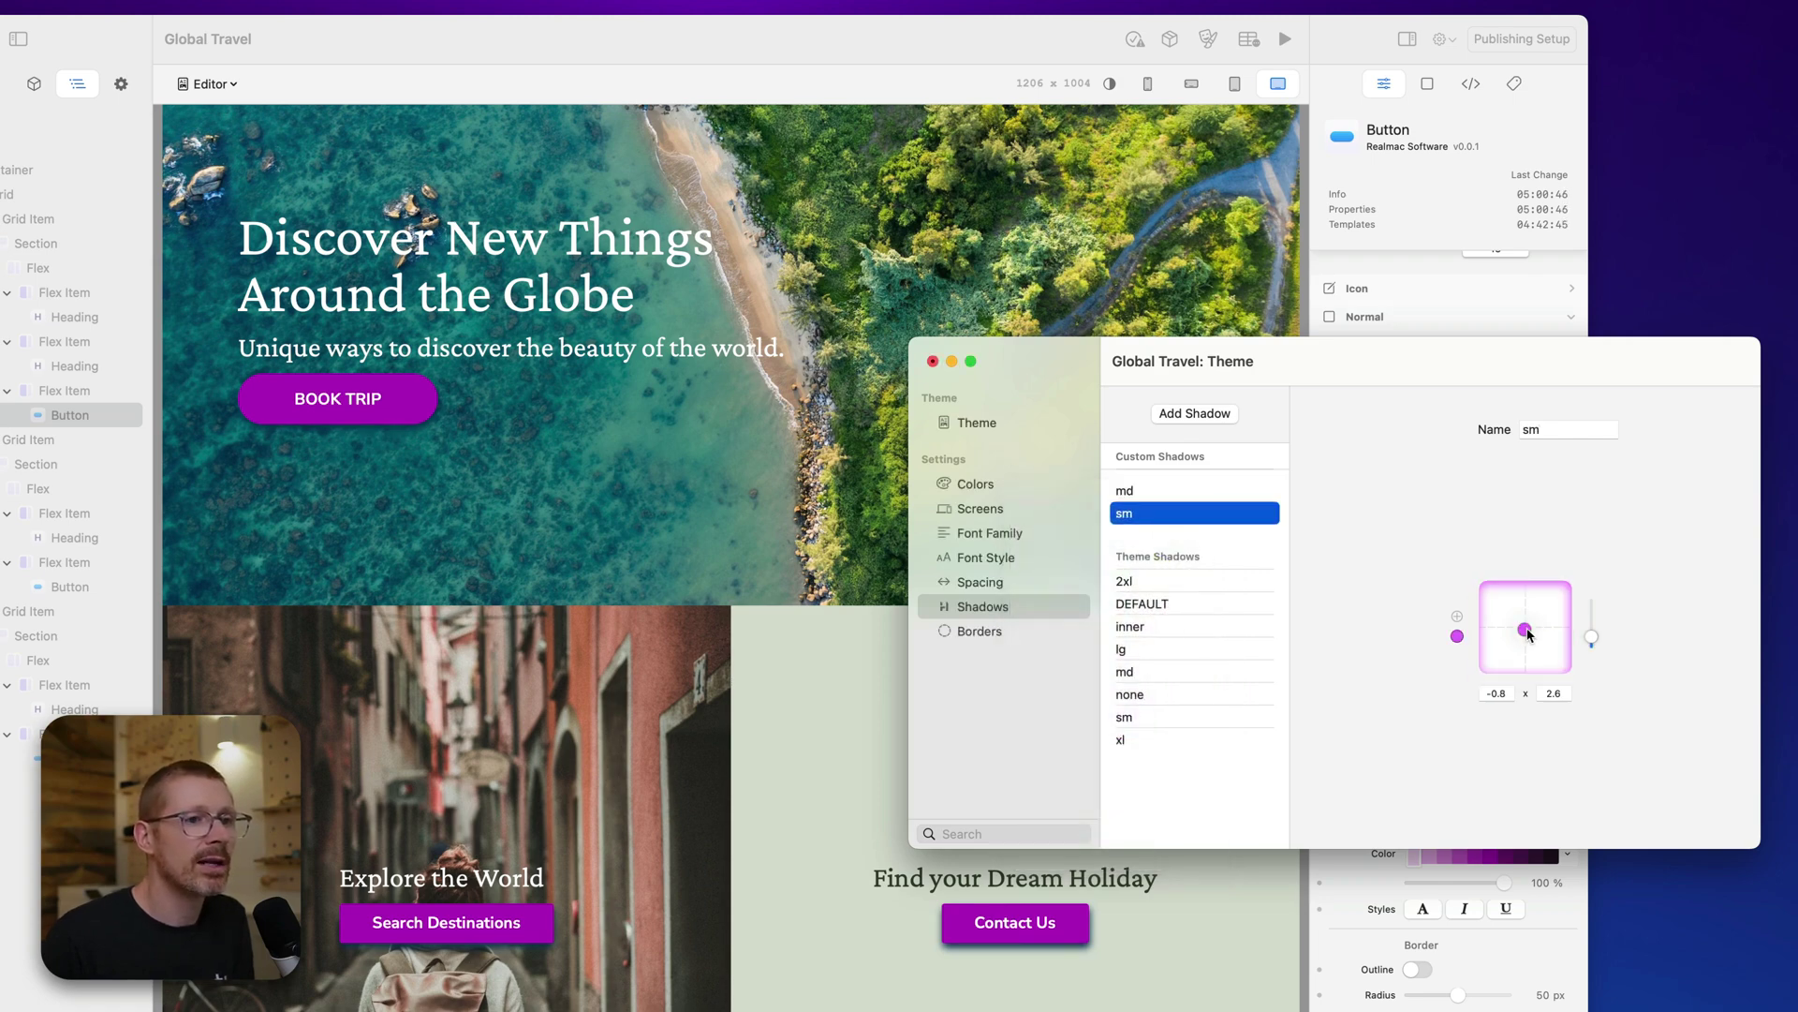
click(1458, 636)
mouse_move(1189, 700)
mouse_down()
mouse_move(1077, 759)
mouse_move(1170, 771)
mouse_move(1134, 809)
mouse_up()
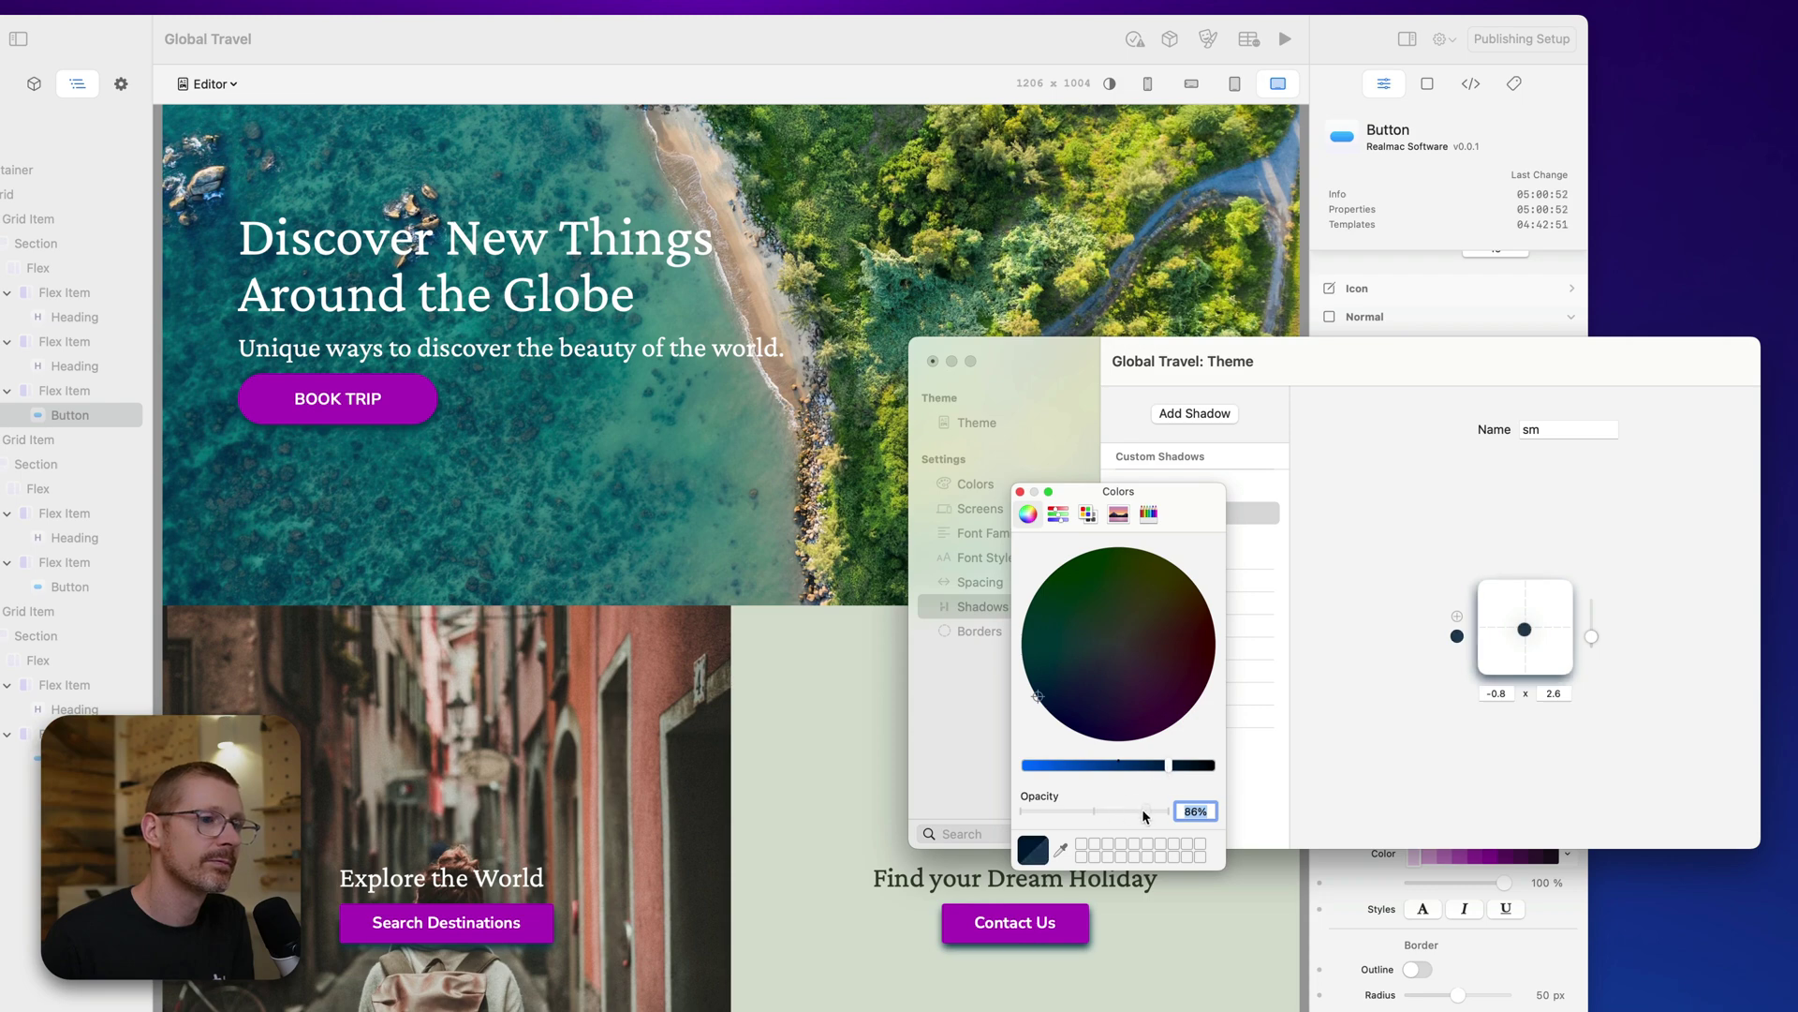
click(1020, 491)
click(337, 398)
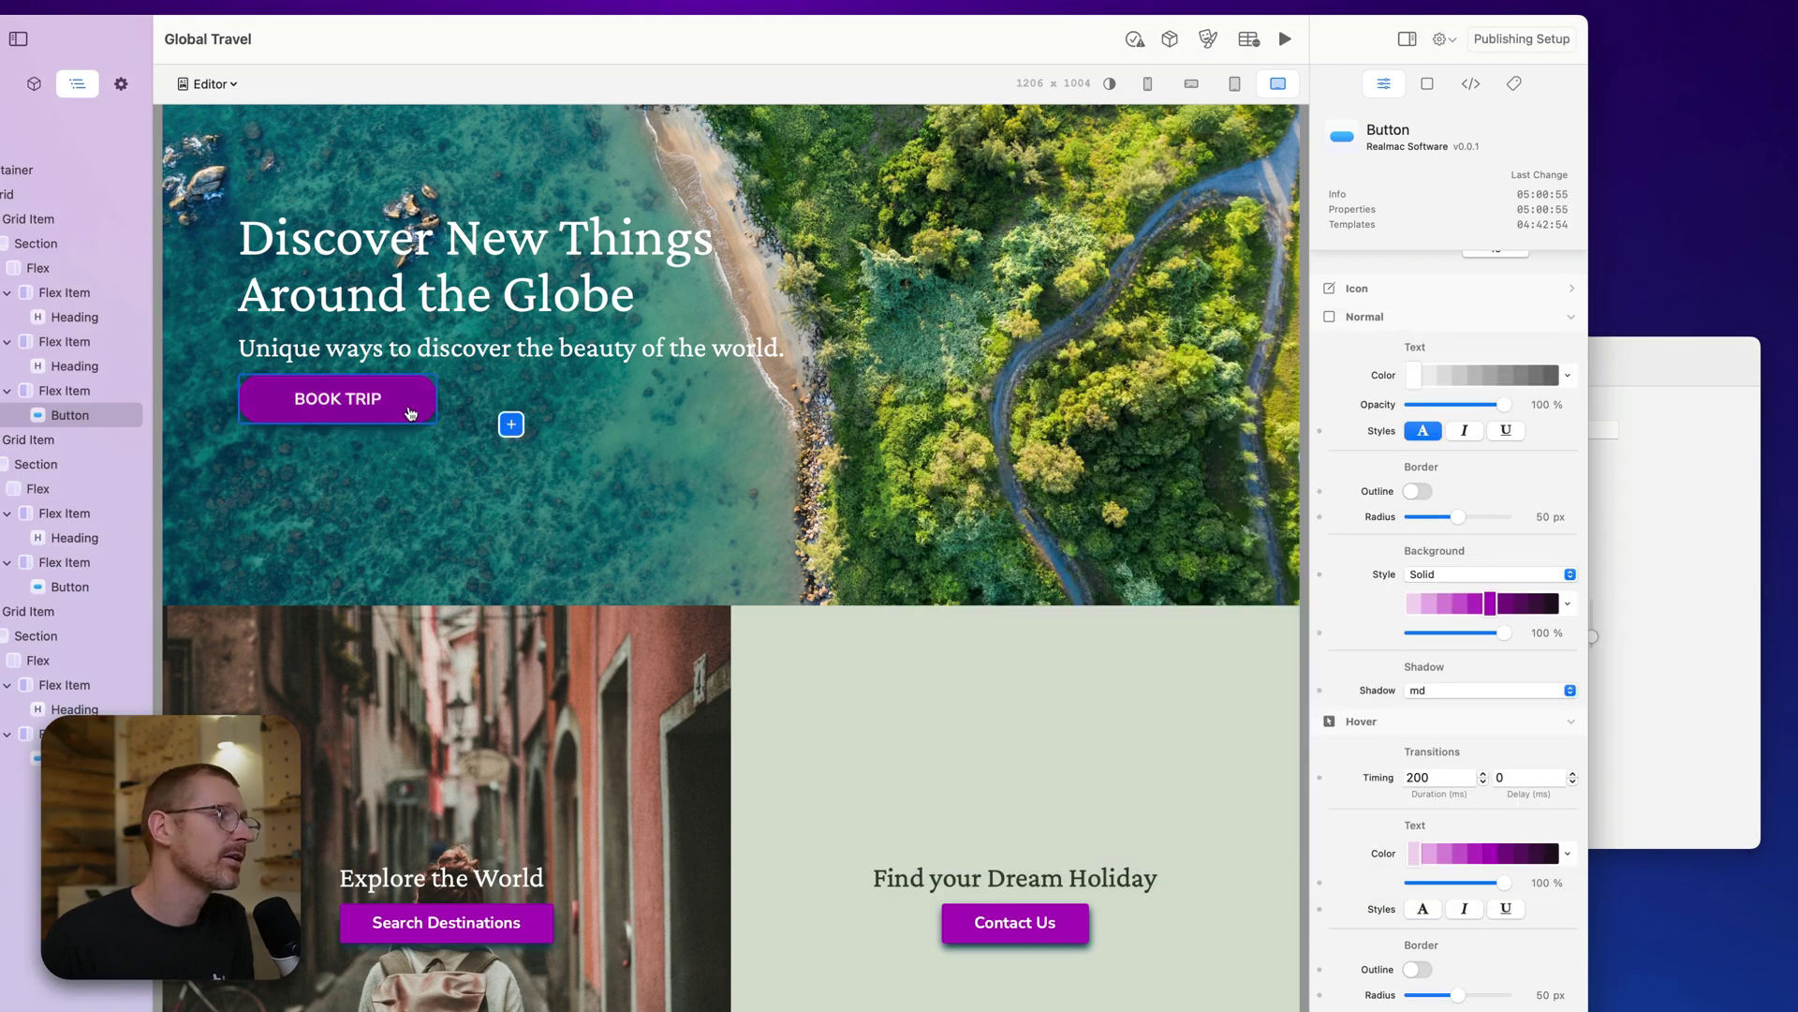
Set the custom sm shadow's offset to 0.0 x 1.0 and check the buttons on the page.
click(1678, 750)
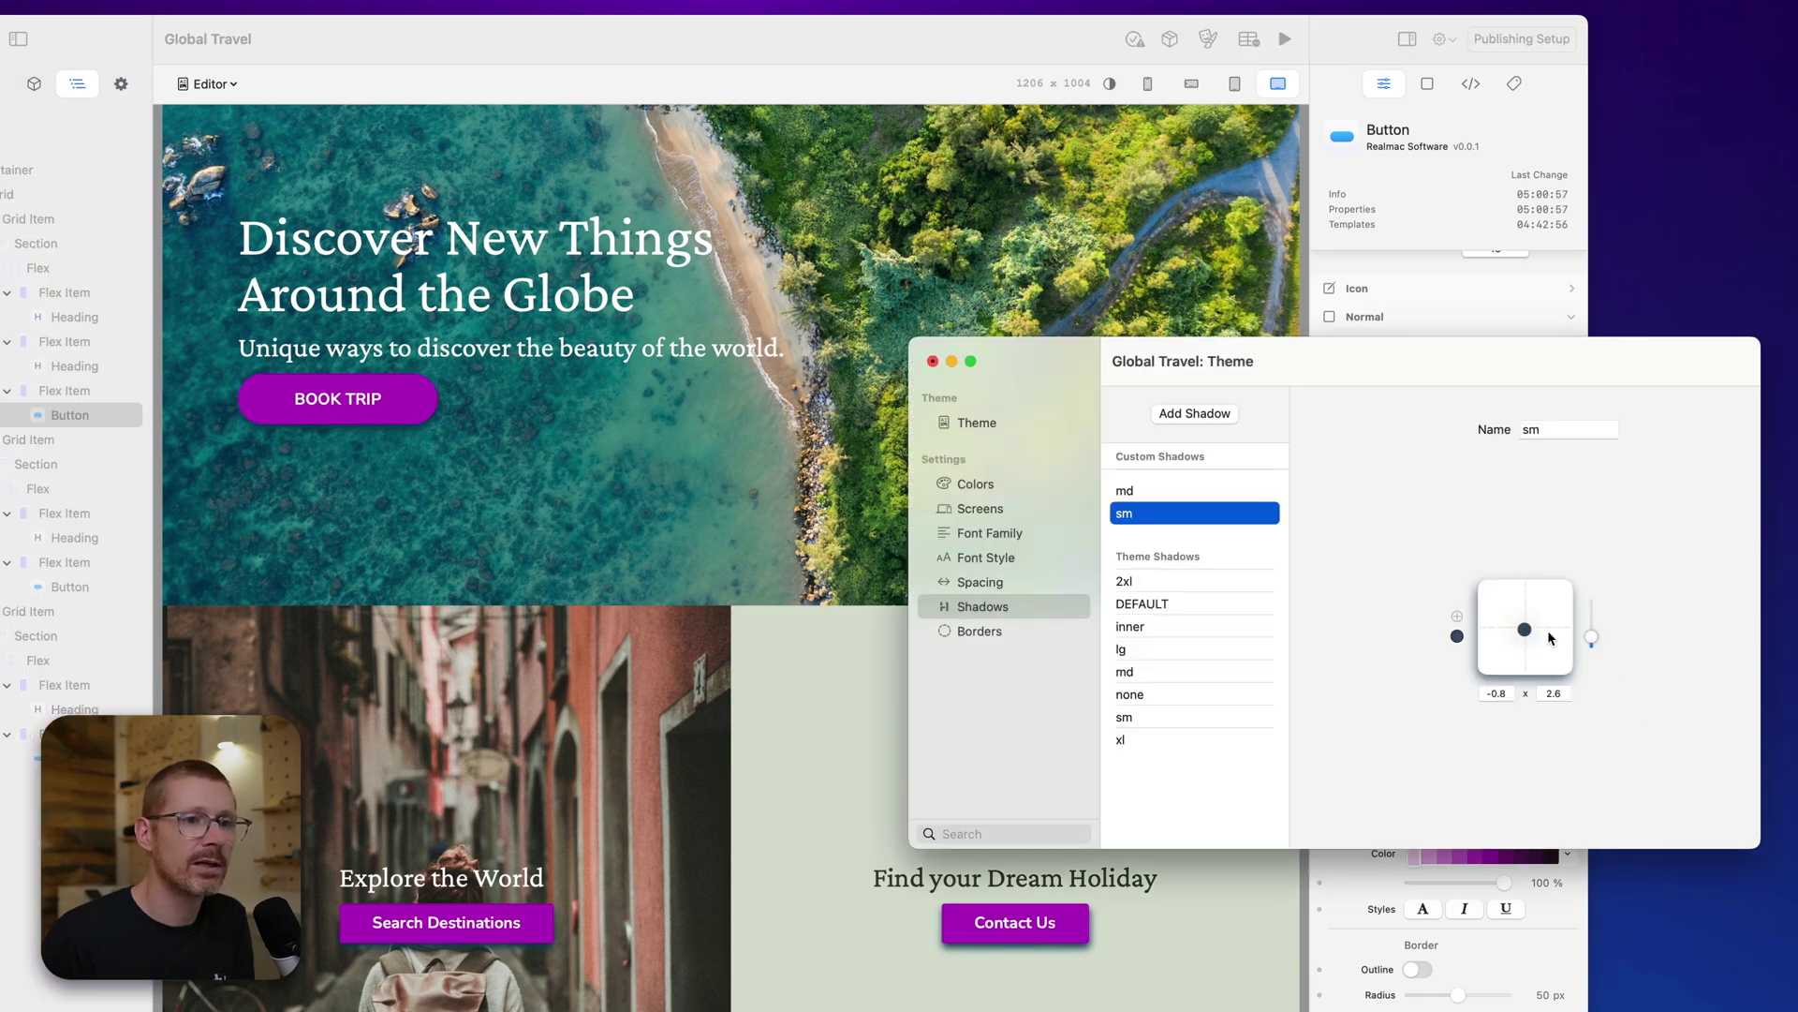
drag(1525, 637, 1527, 637)
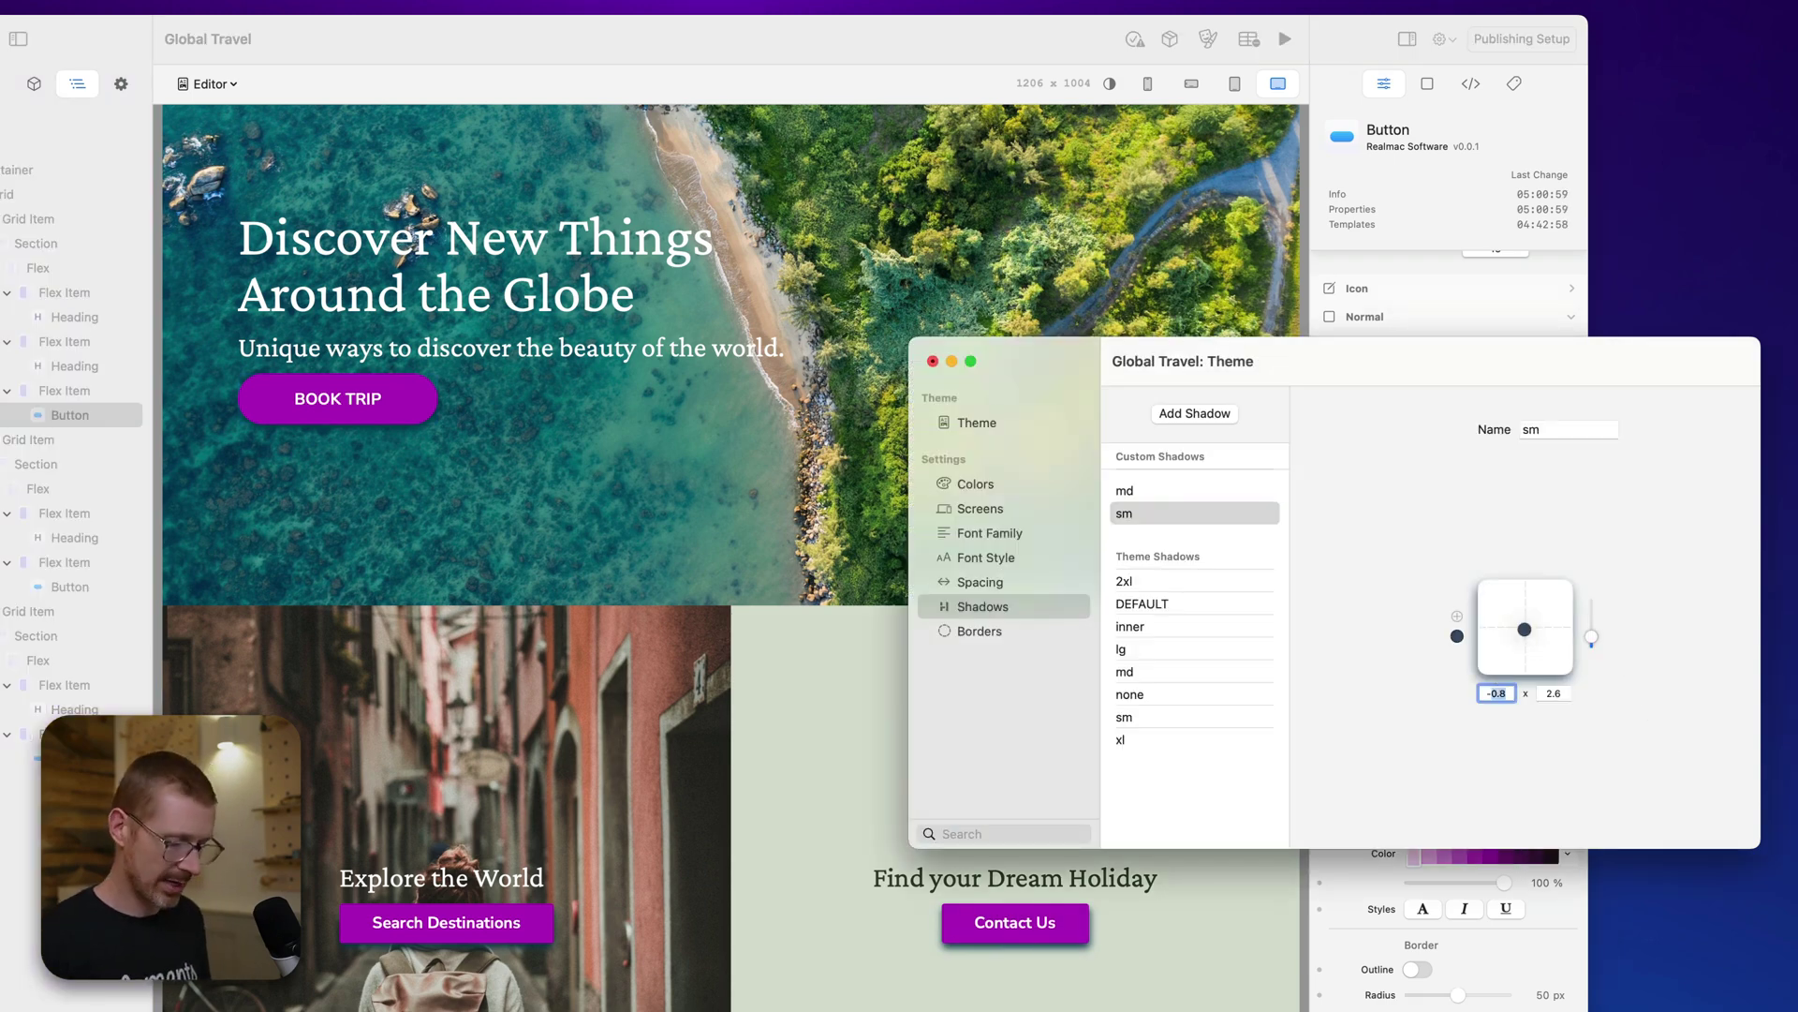
click(1554, 693)
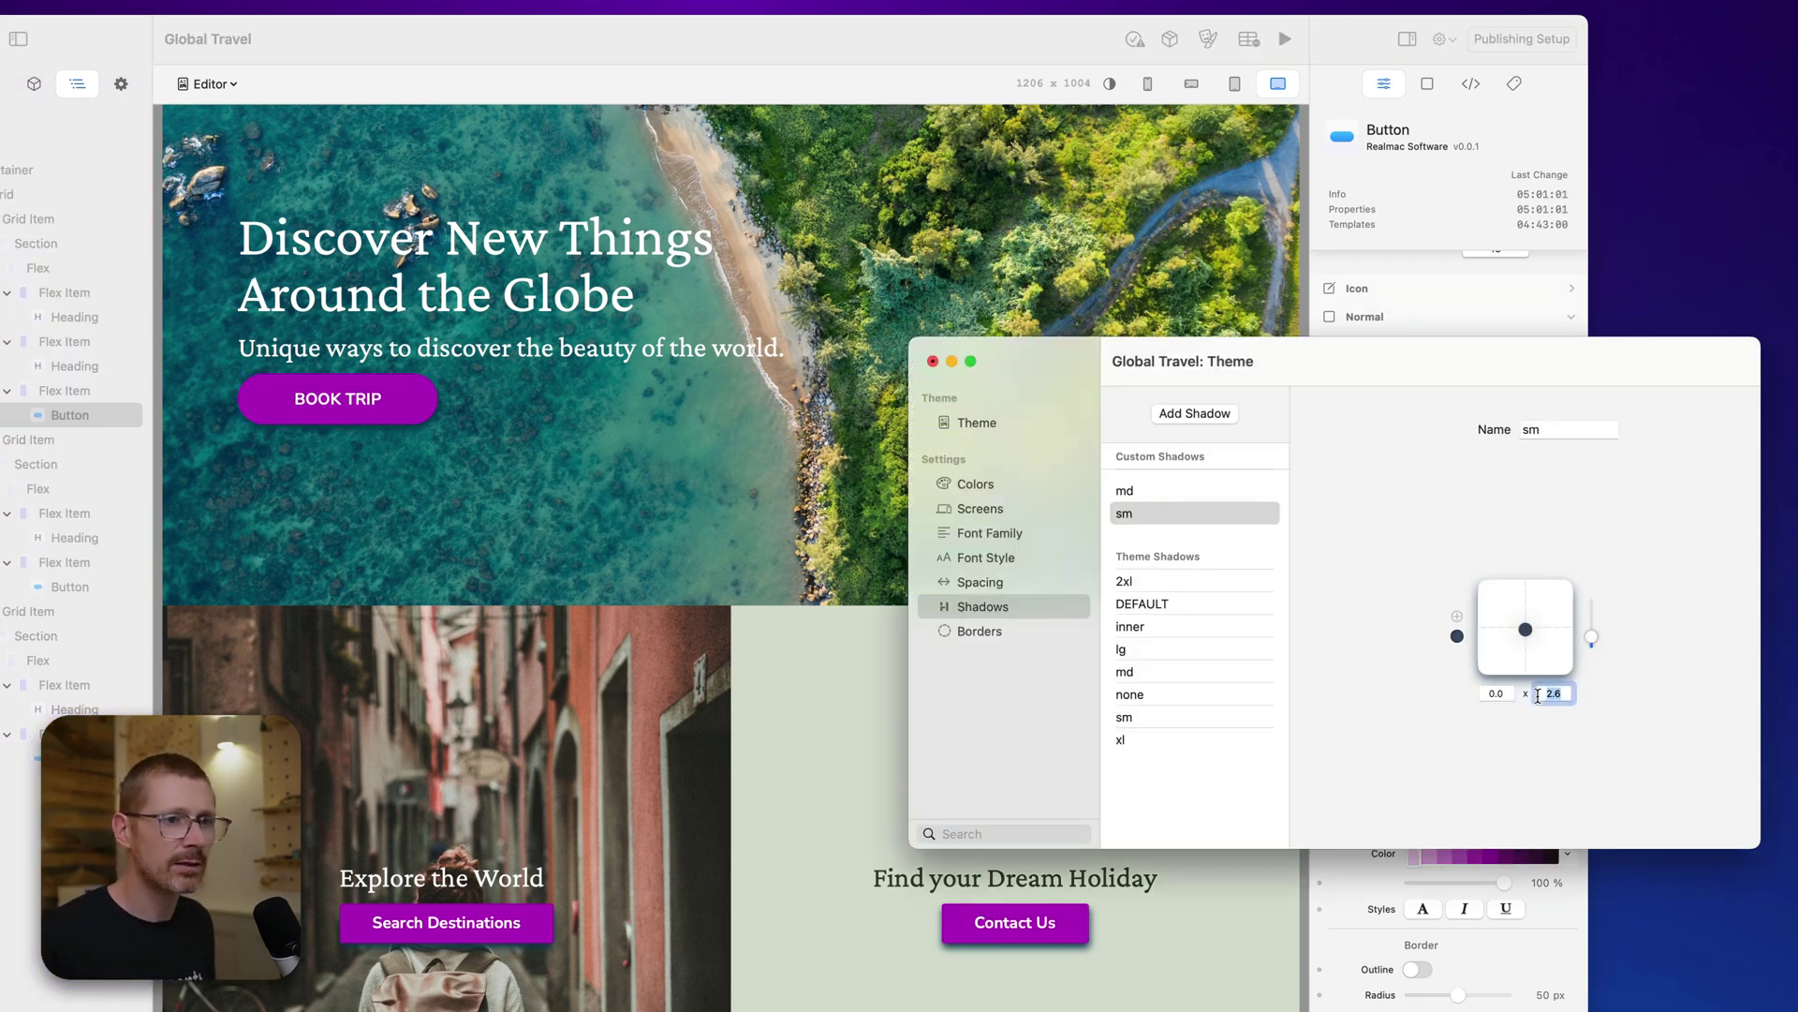
text(1)
key(Return)
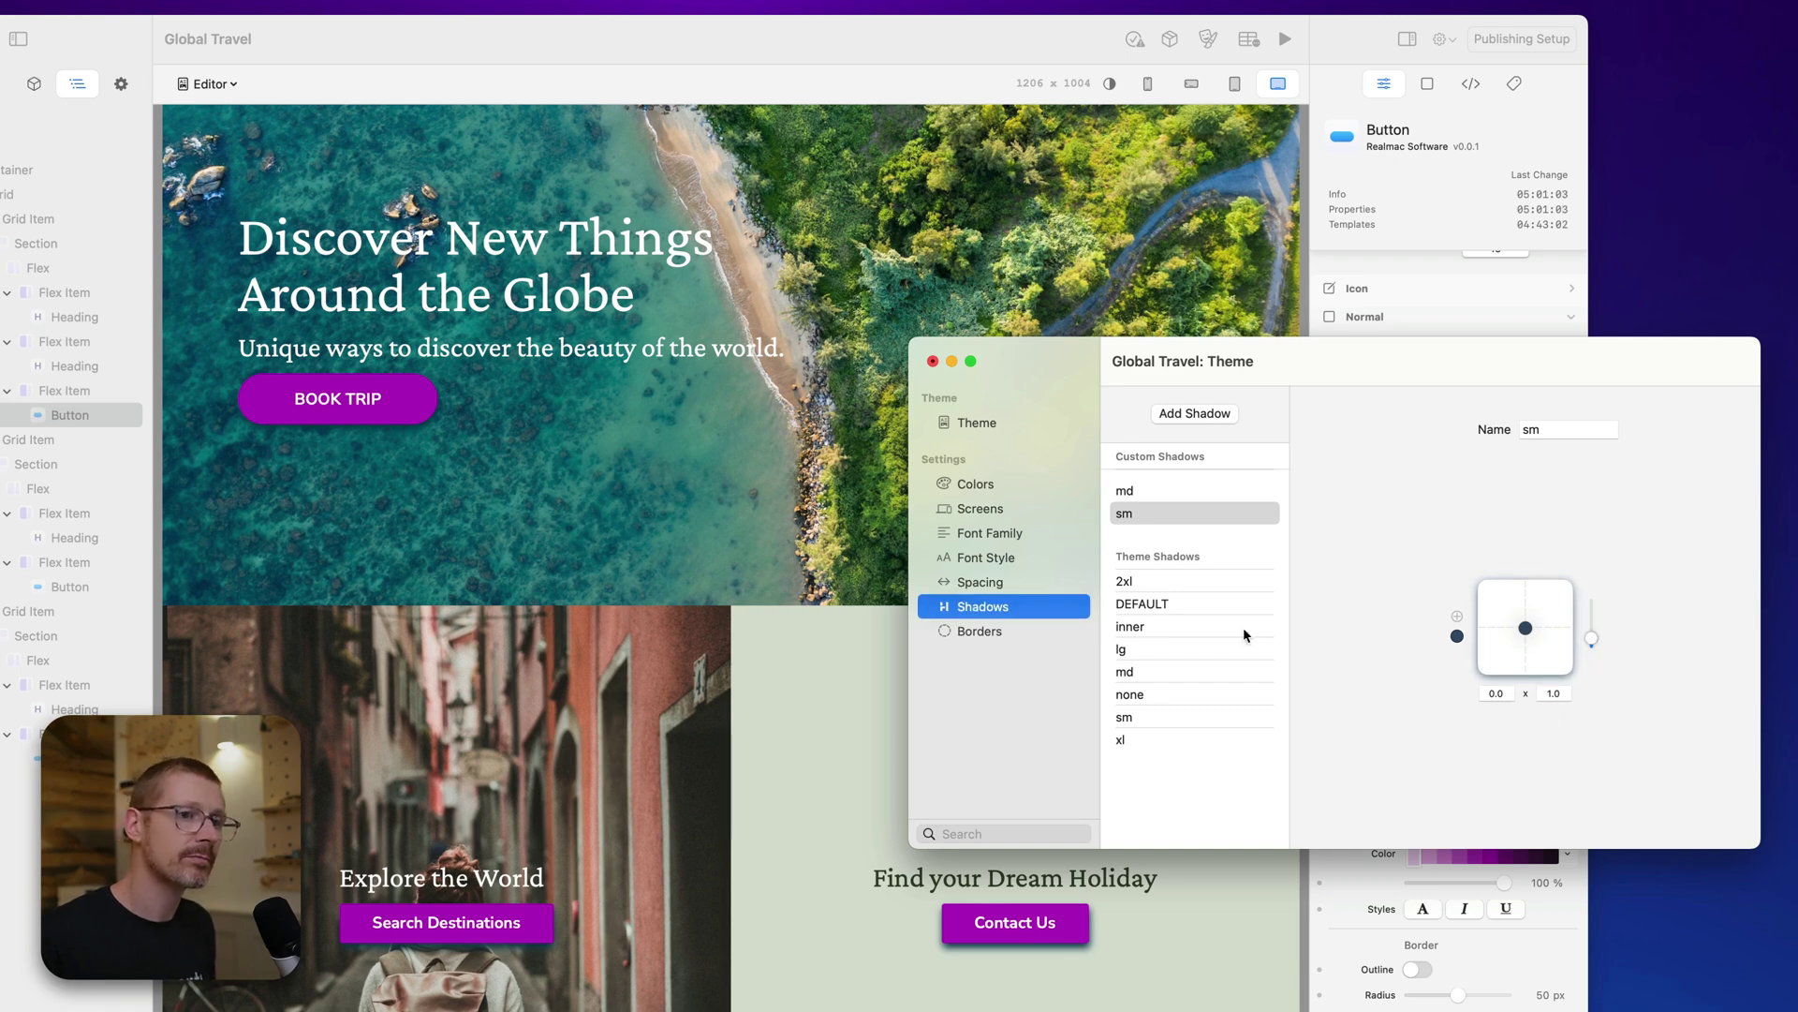
click(1086, 965)
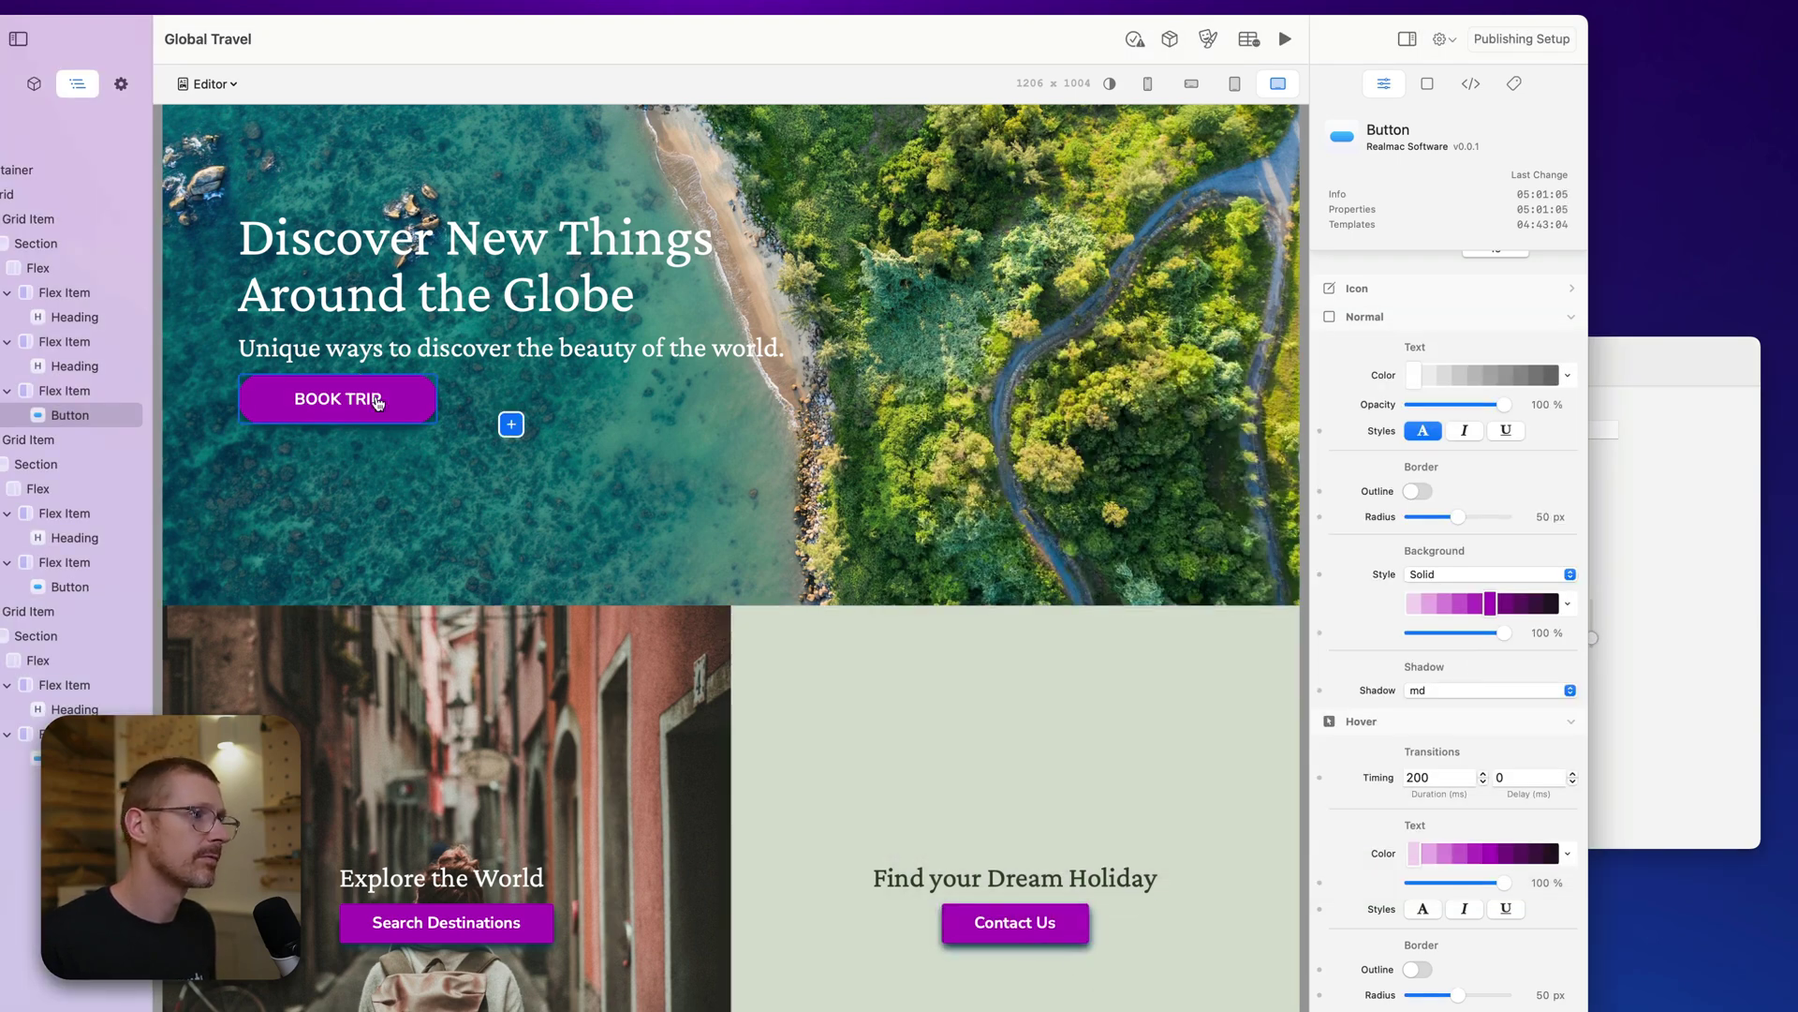
Offset the custom md shadow to about 0.3 x 4.5 with more blur and check the buttons on the page.
click(1653, 555)
click(1163, 491)
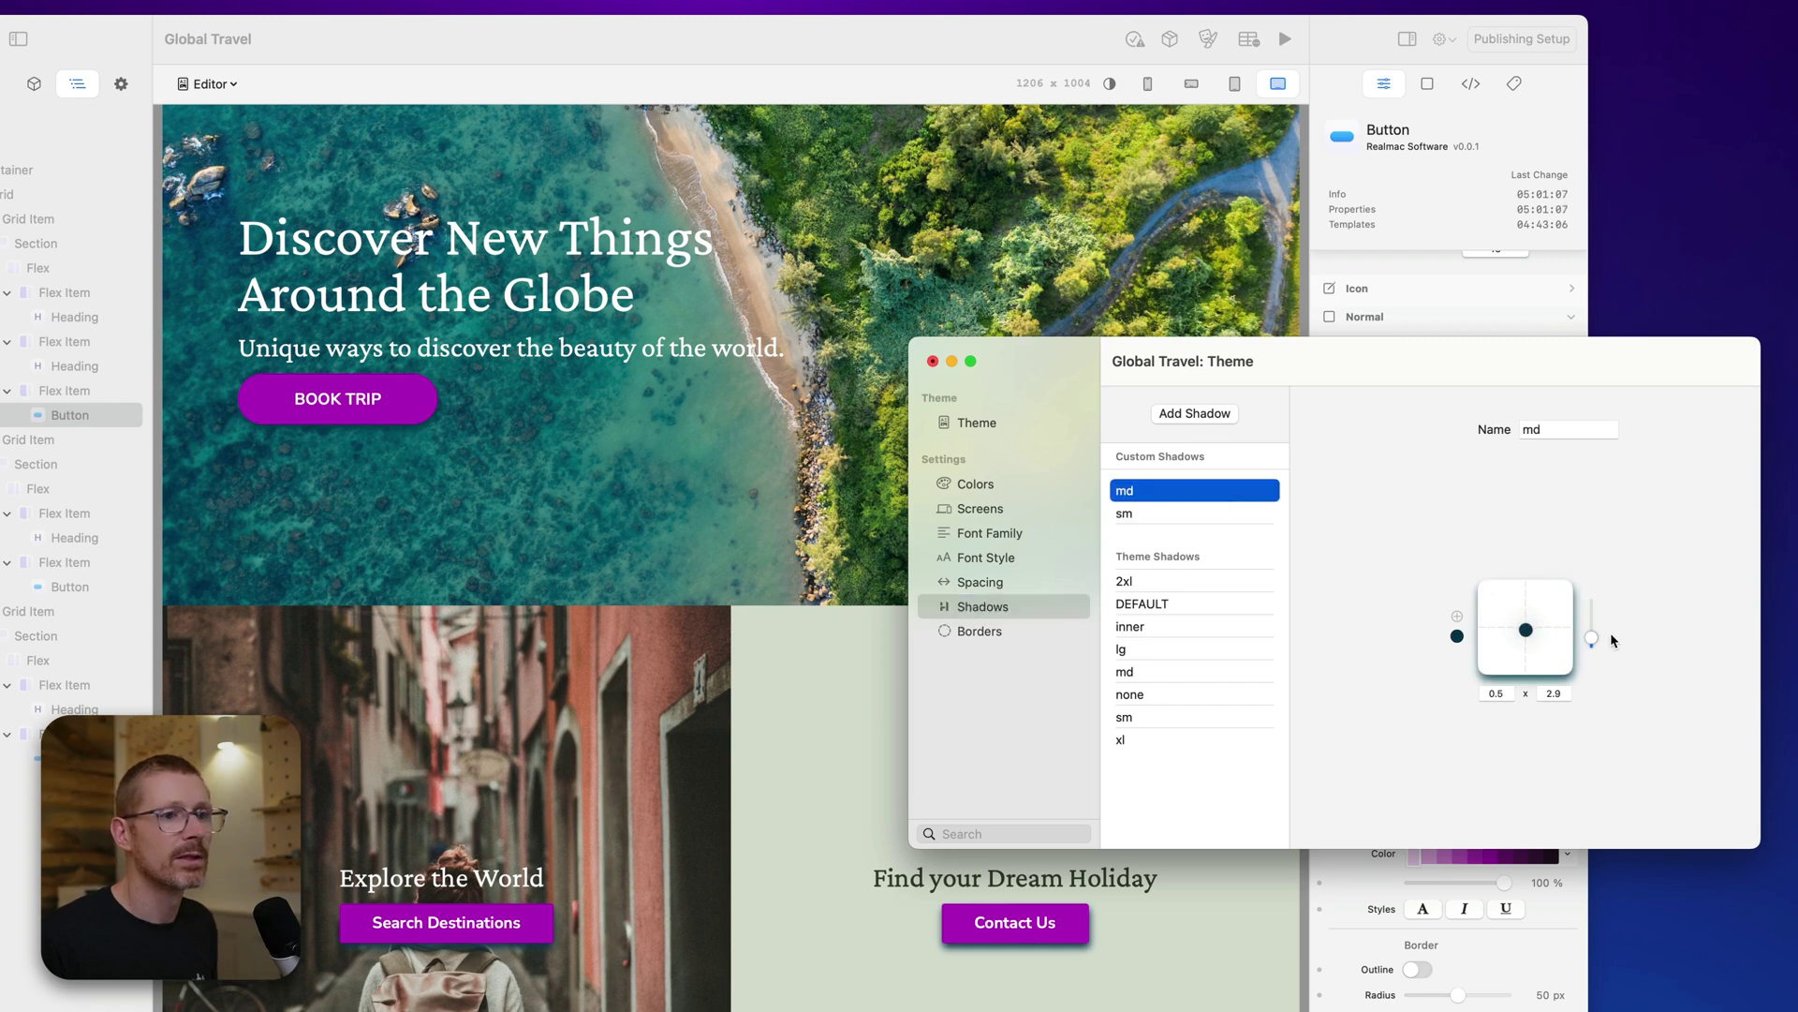
drag(1592, 641, 1528, 637)
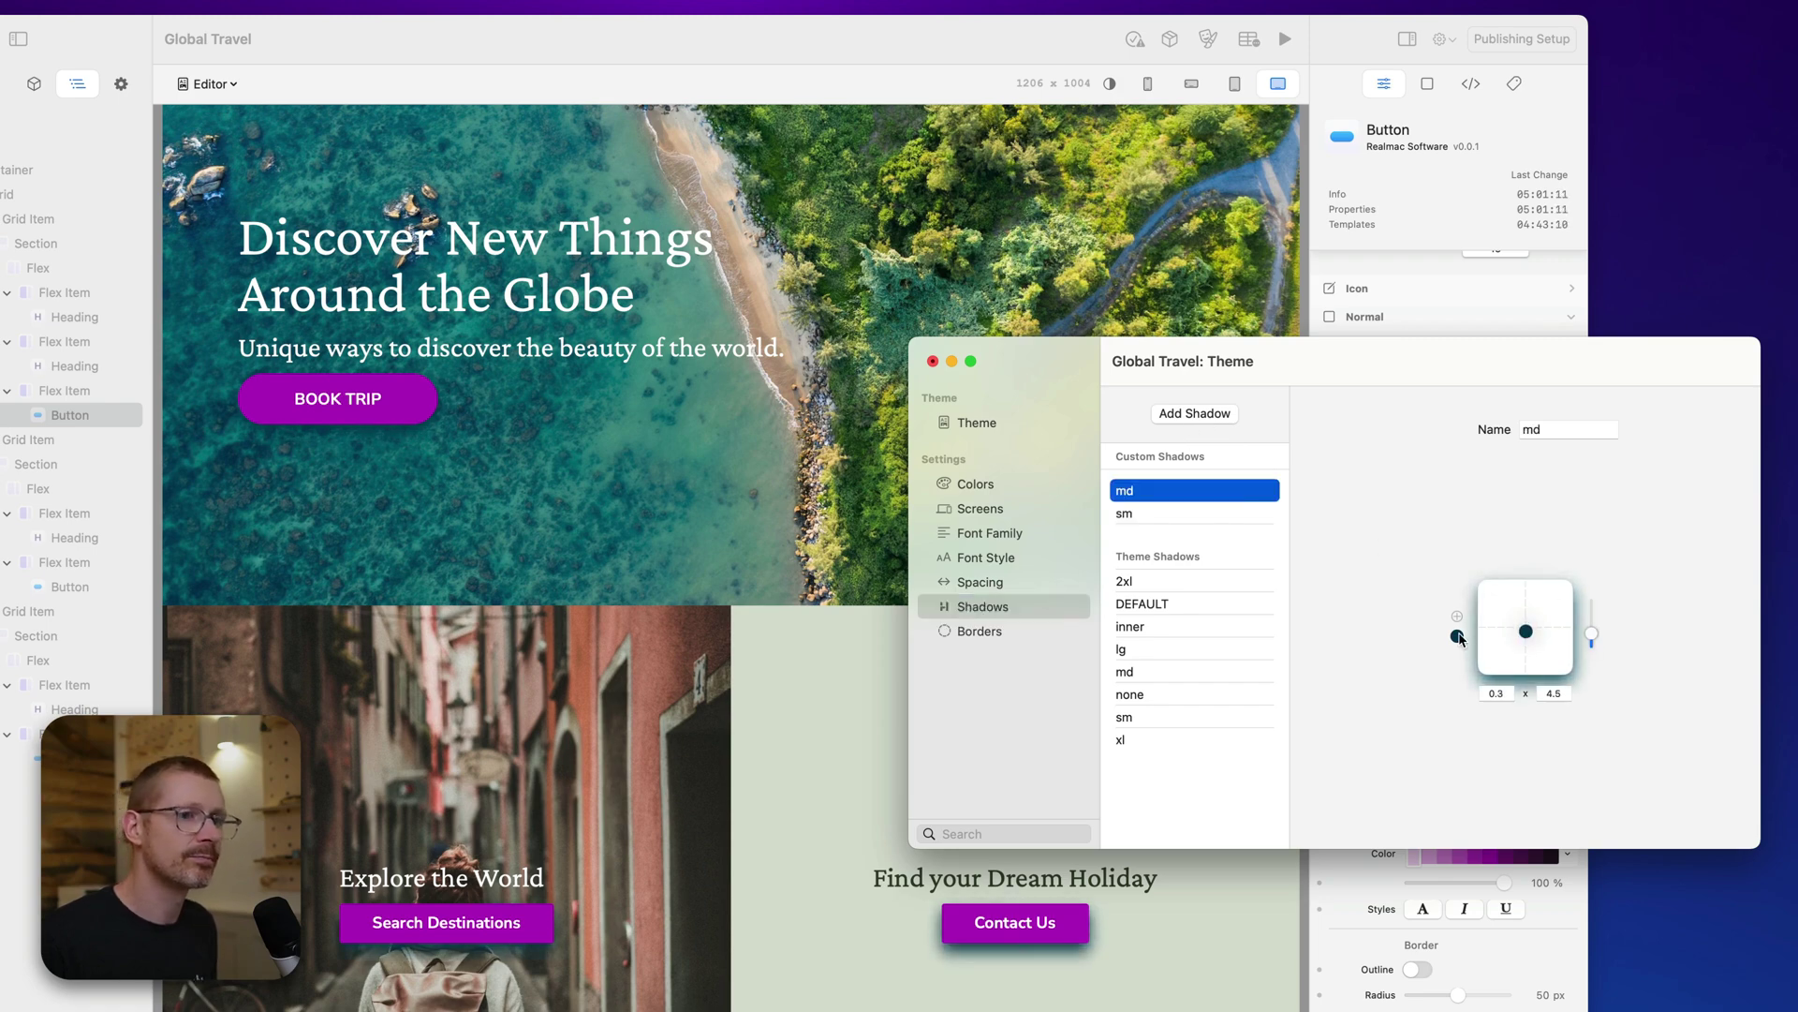
click(1458, 637)
click(1021, 492)
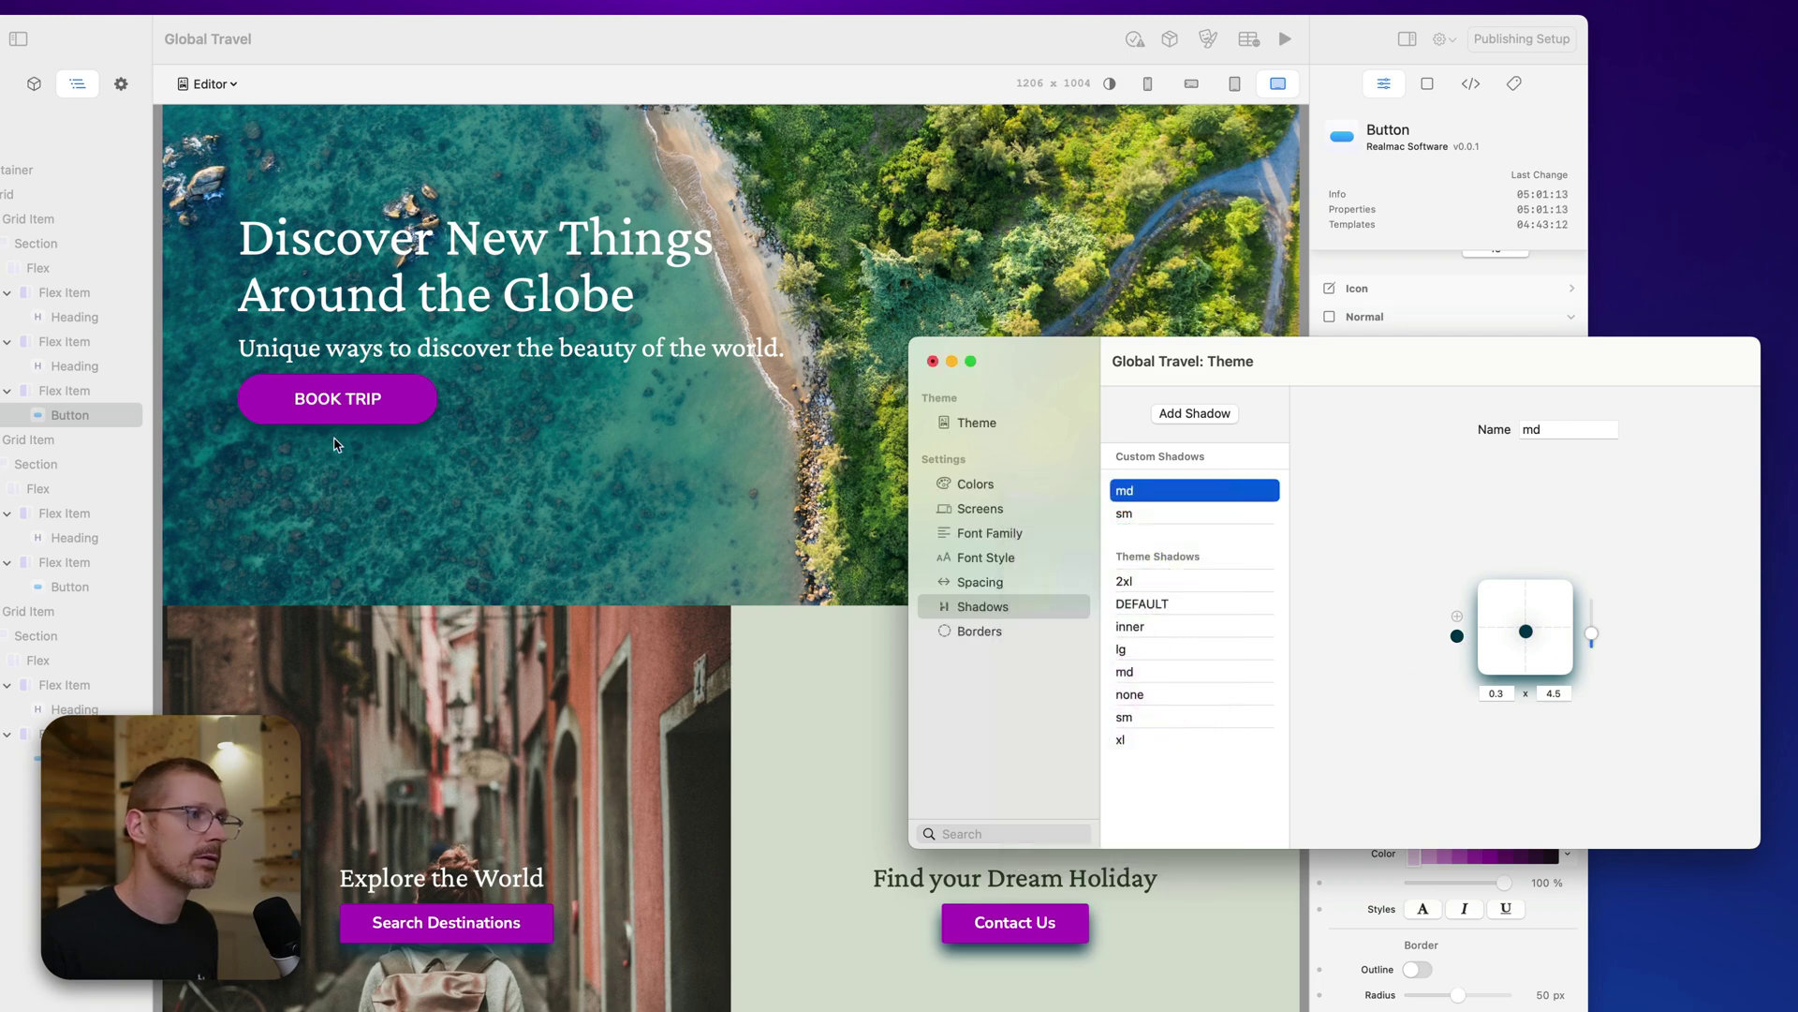
click(1093, 908)
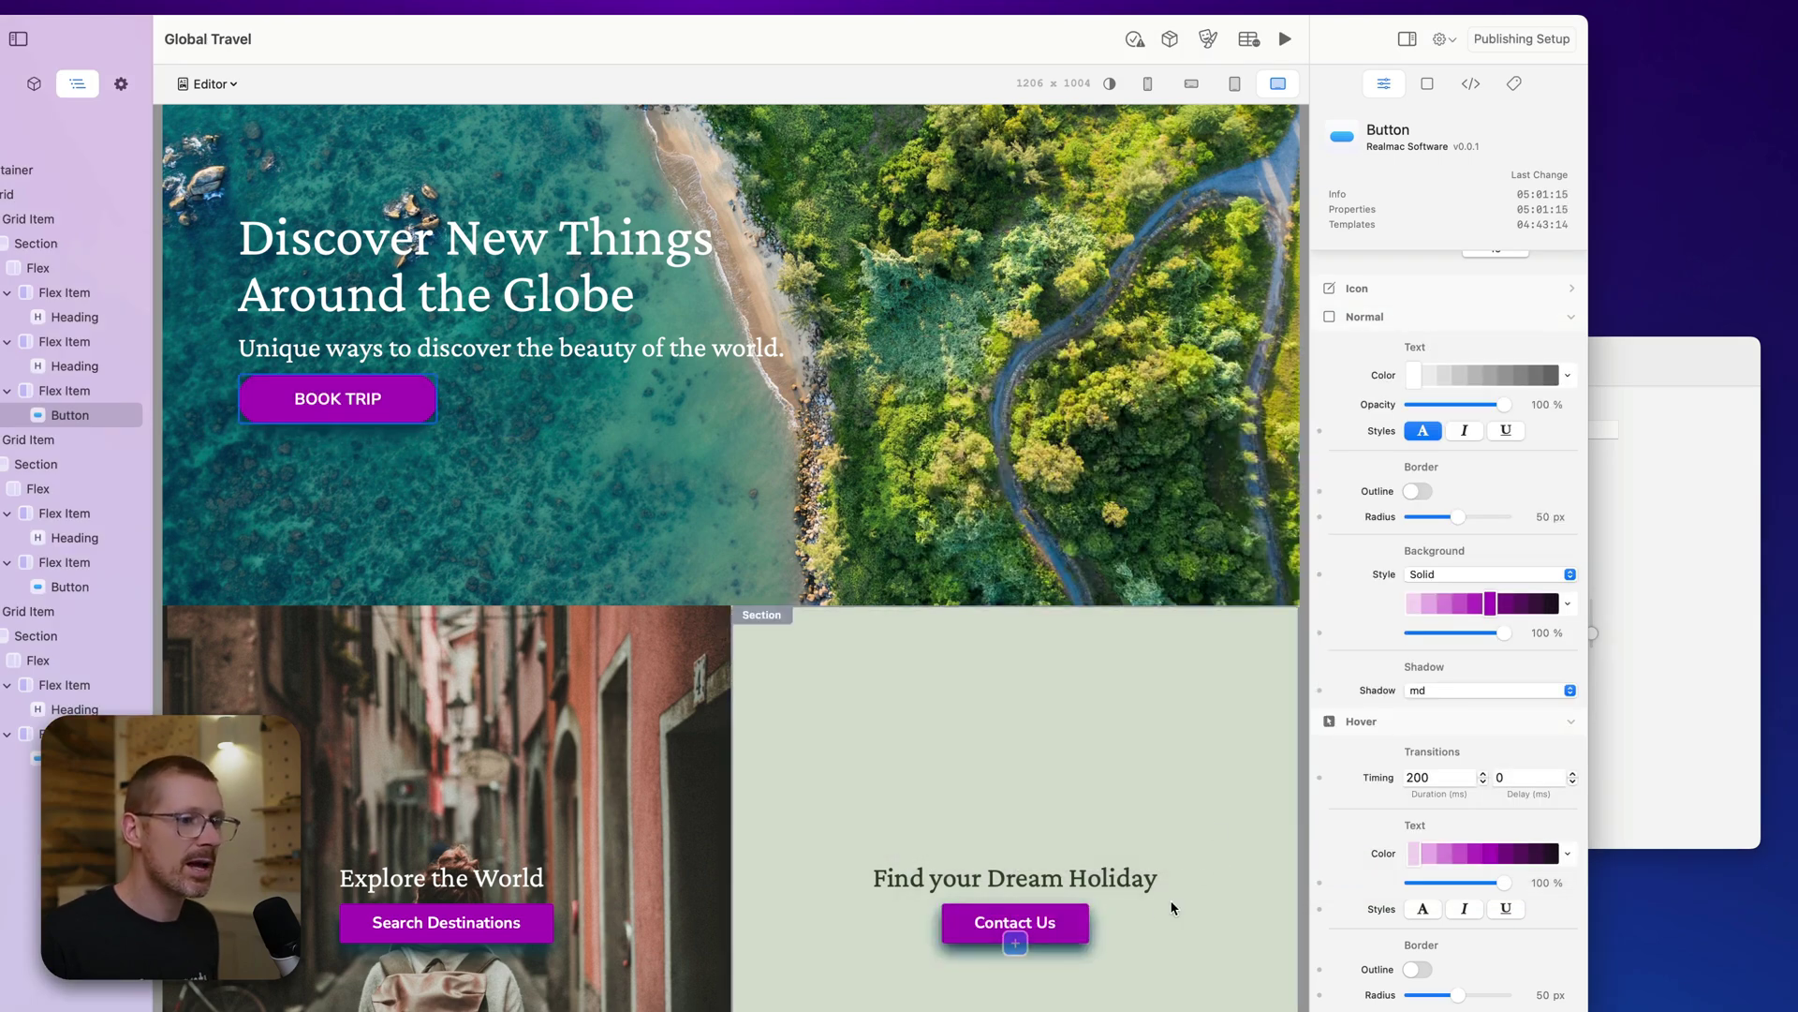
click(1598, 604)
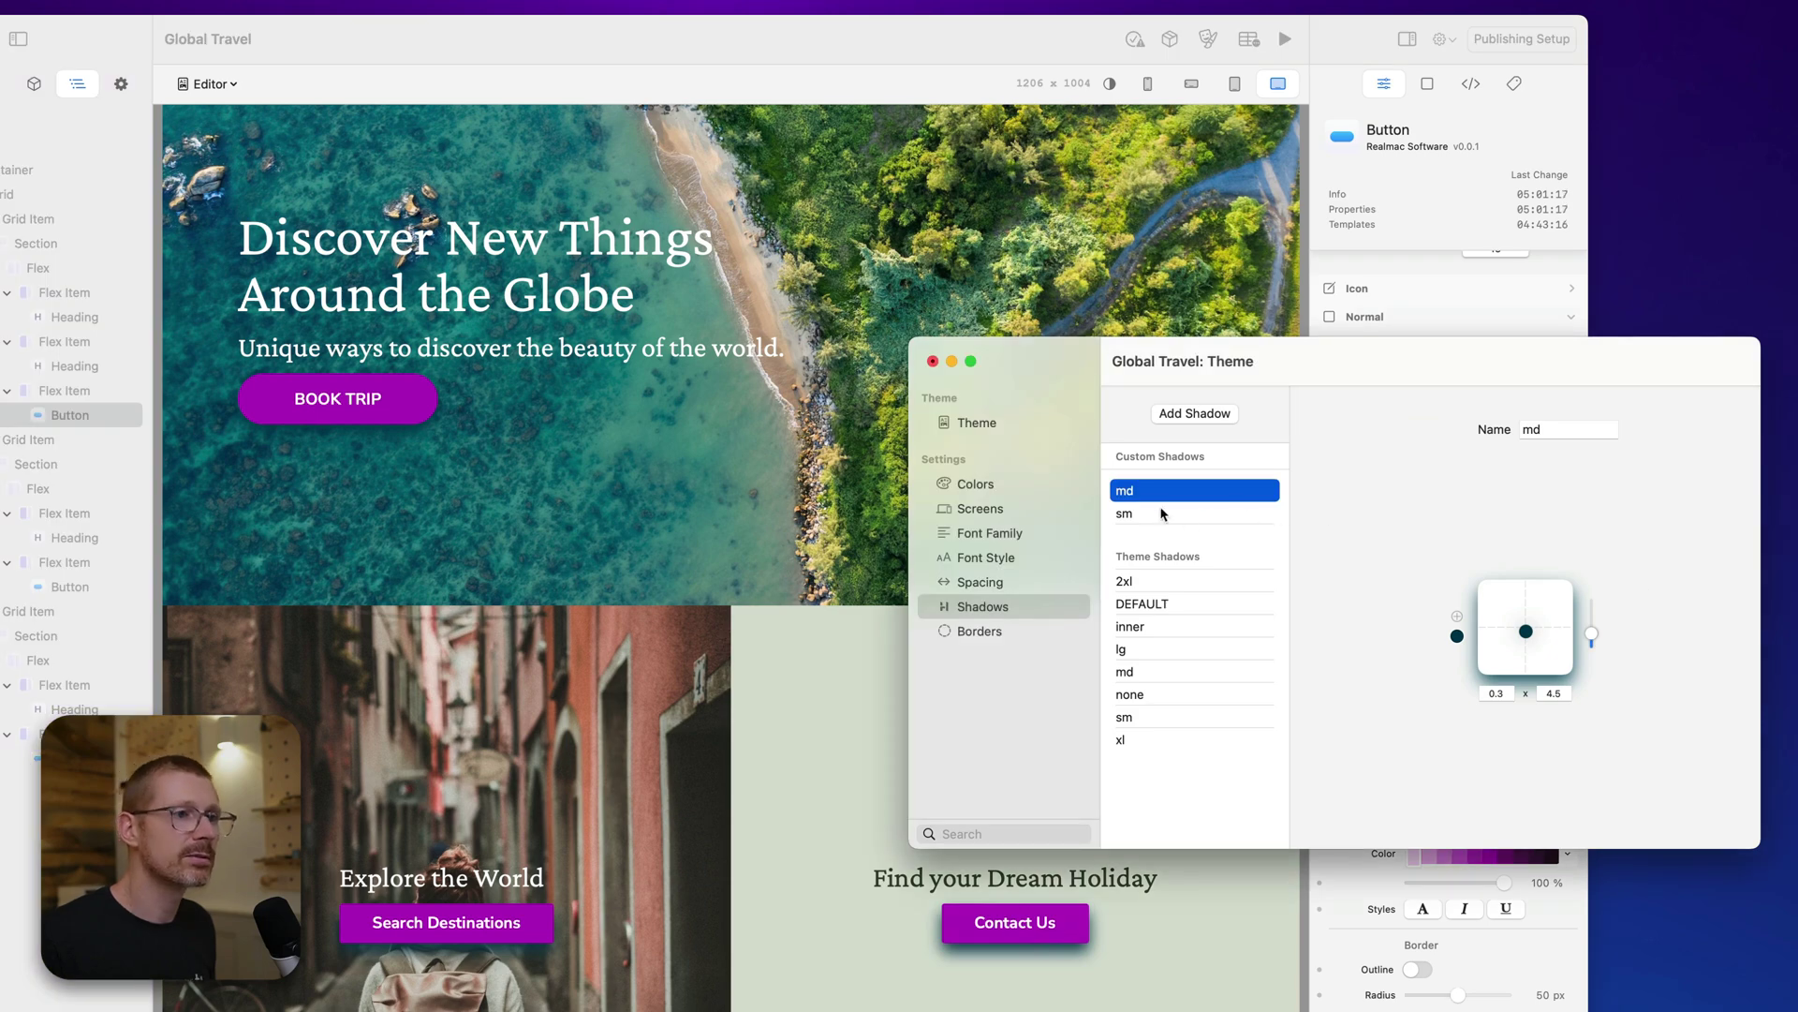
Check which colour palette the selected button's background uses and duplicate the primary theme palette as a custom colour.
click(1036, 511)
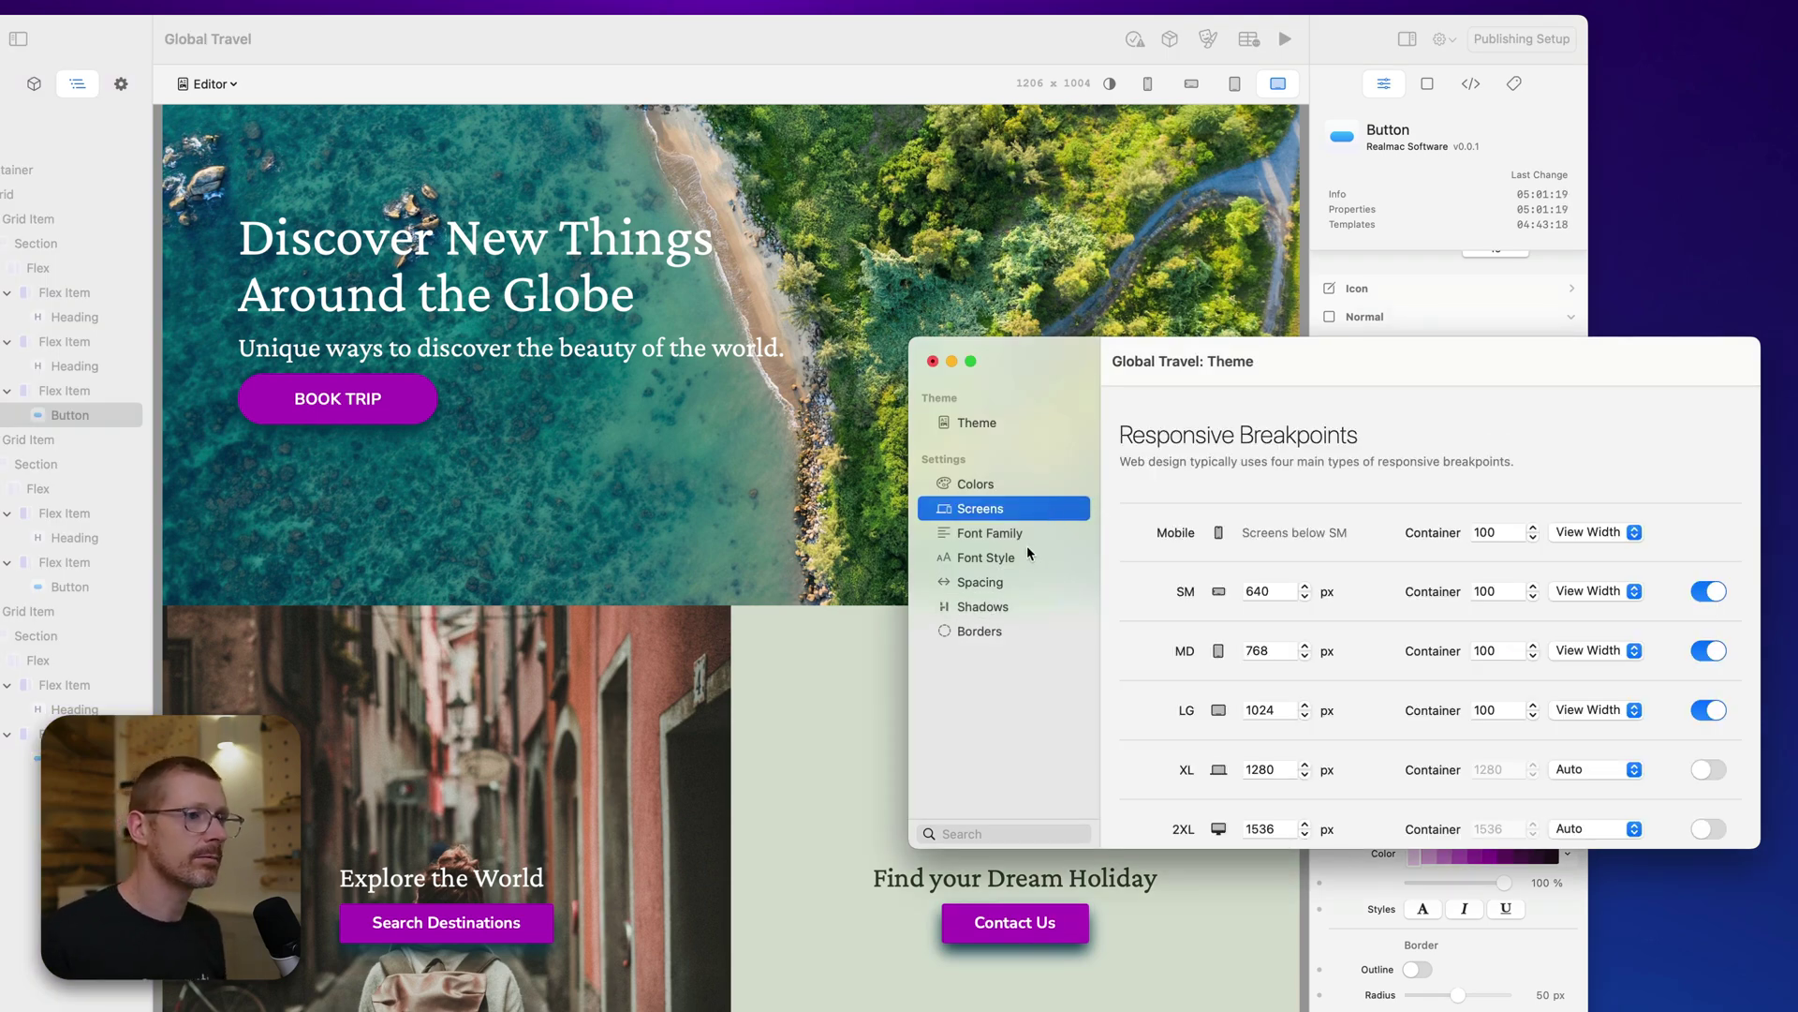
click(1005, 492)
click(813, 491)
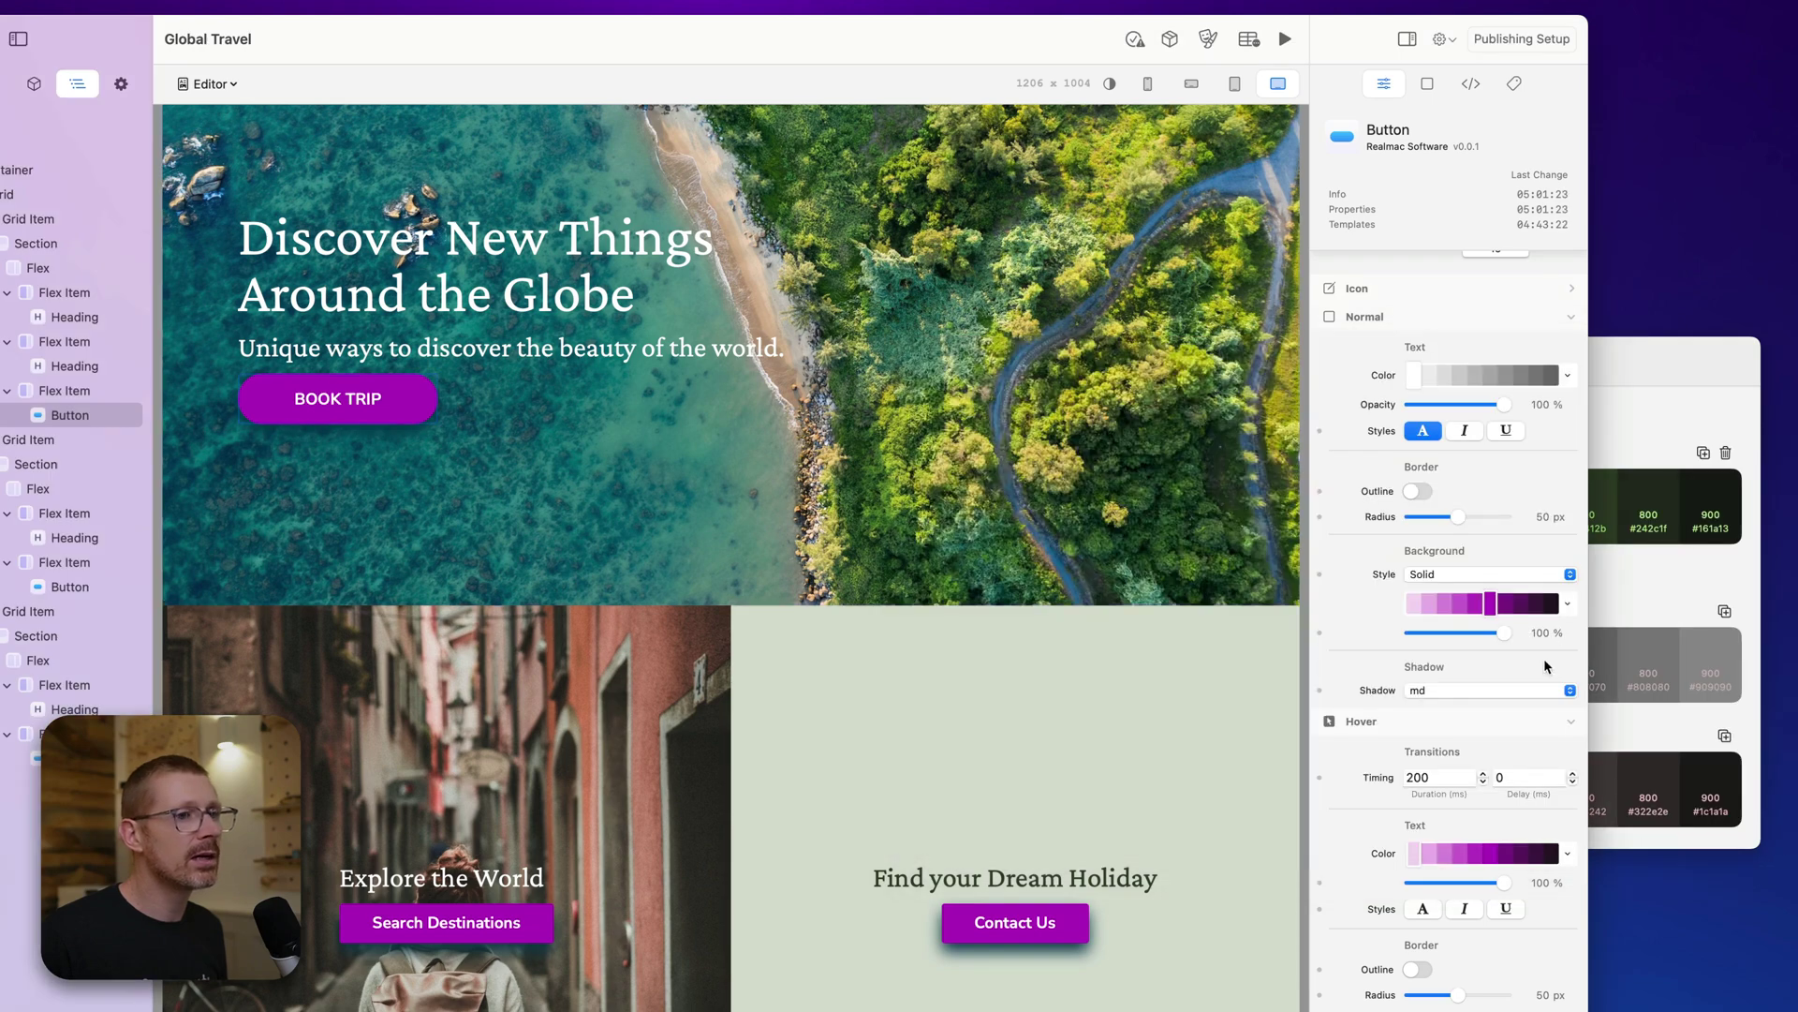
click(1570, 605)
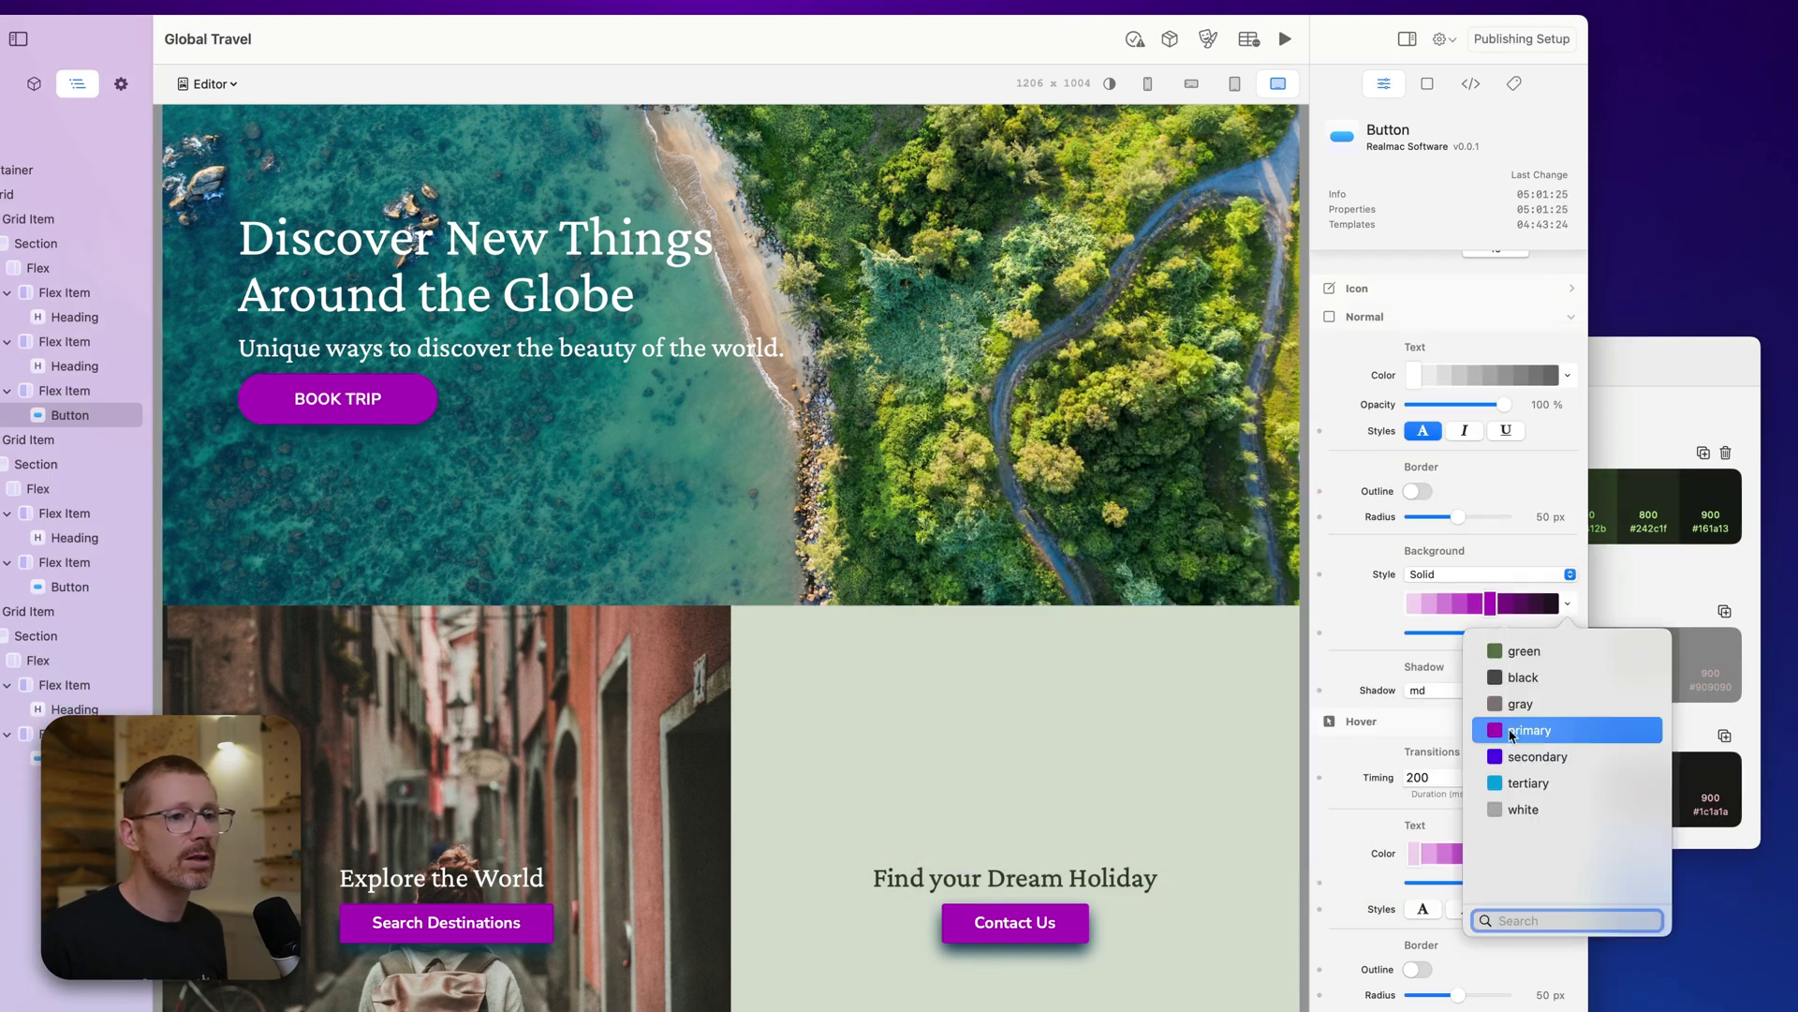
click(1737, 410)
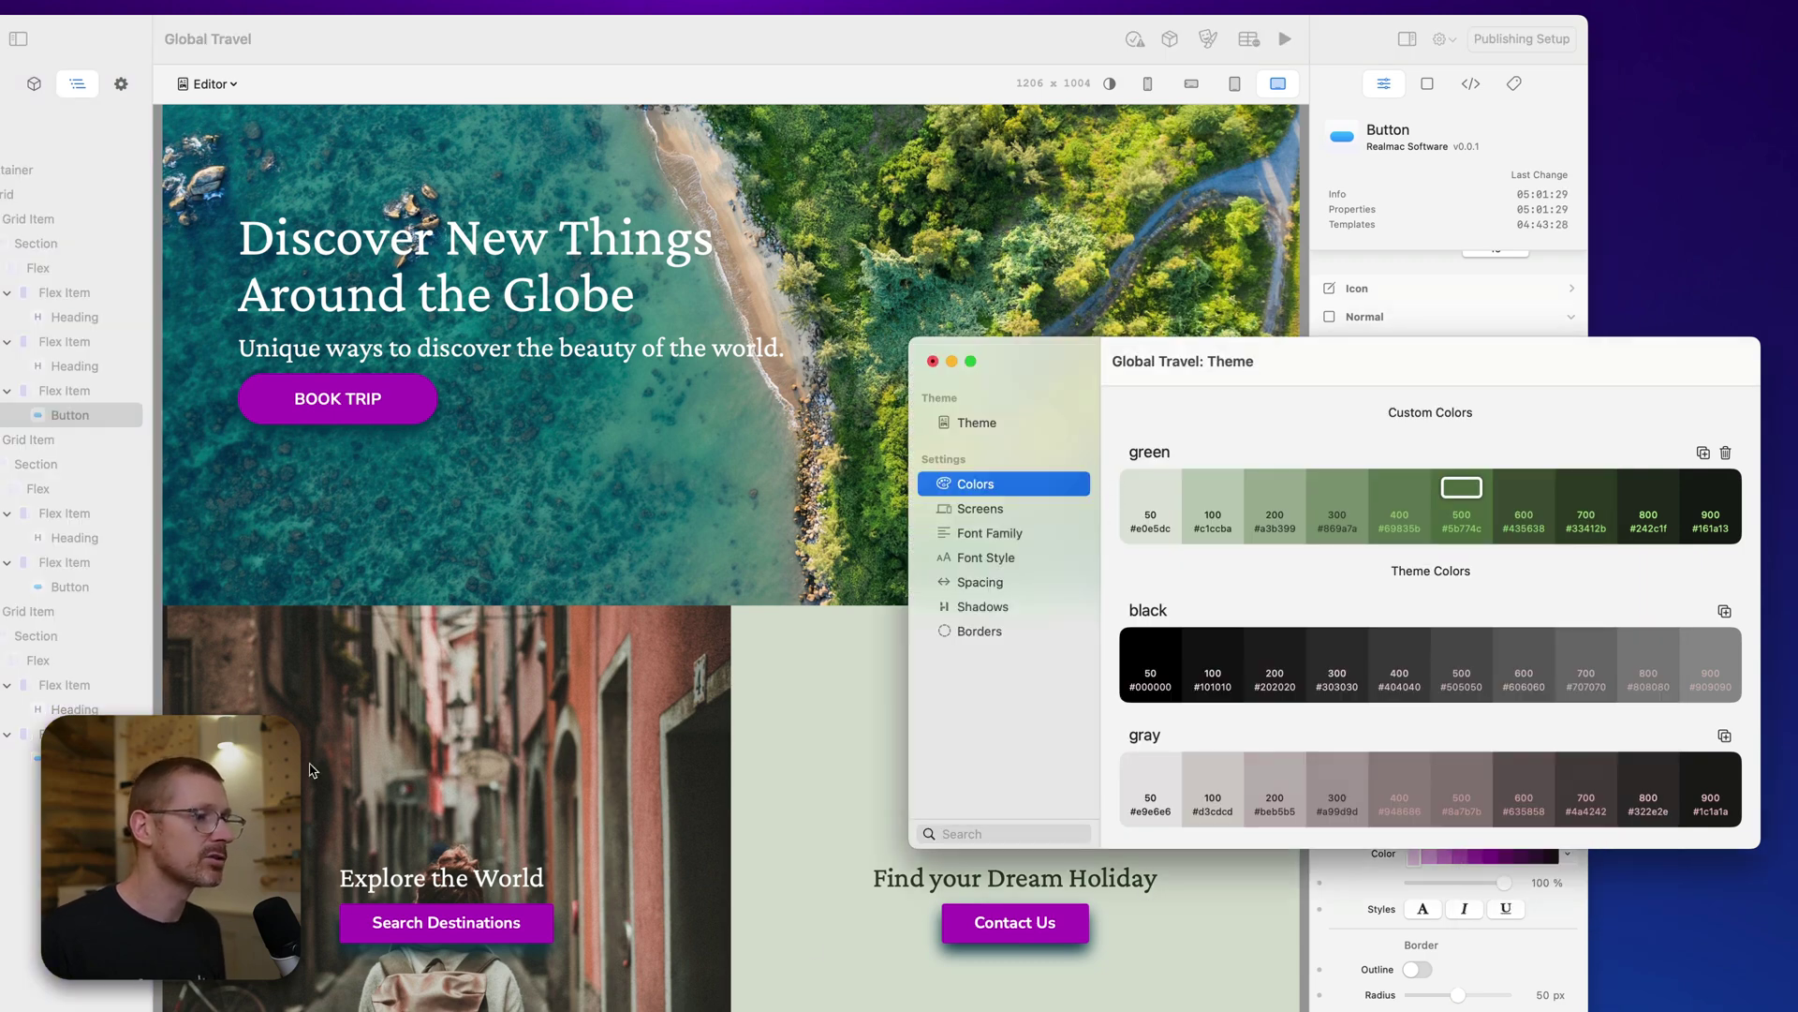
scroll(1499, 581, down, 5)
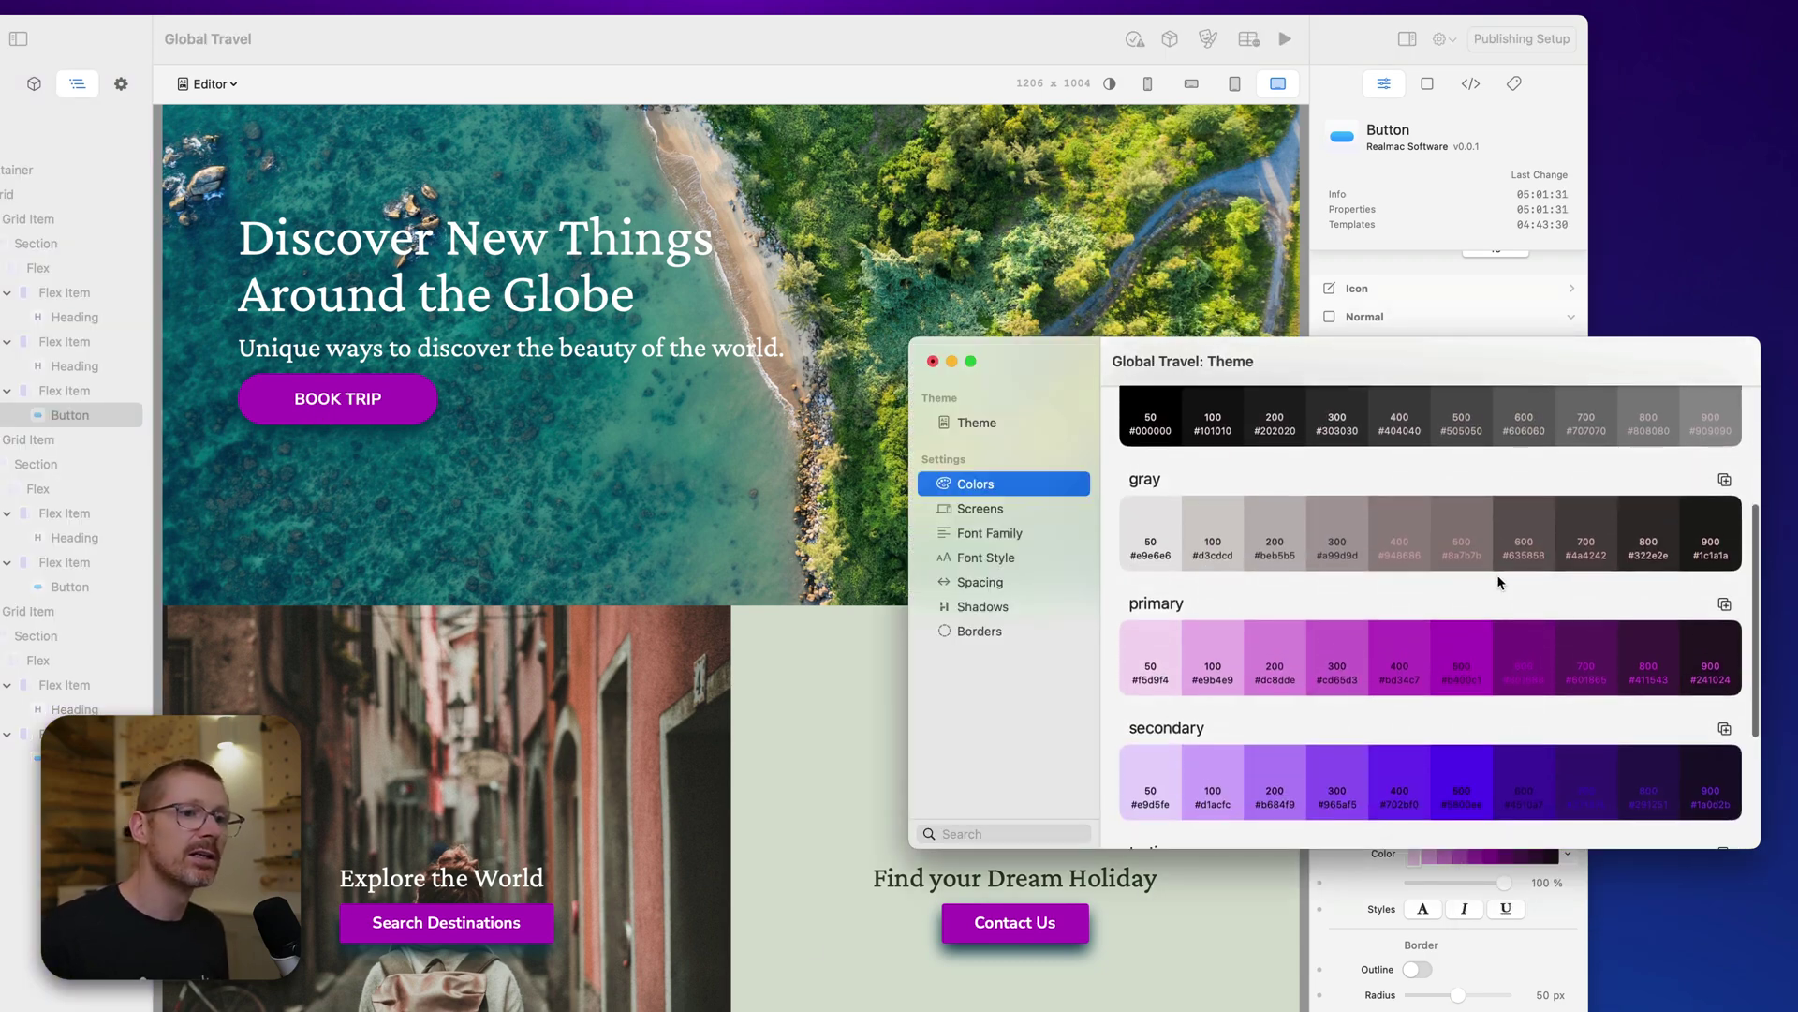
scroll(1723, 581, up, 1)
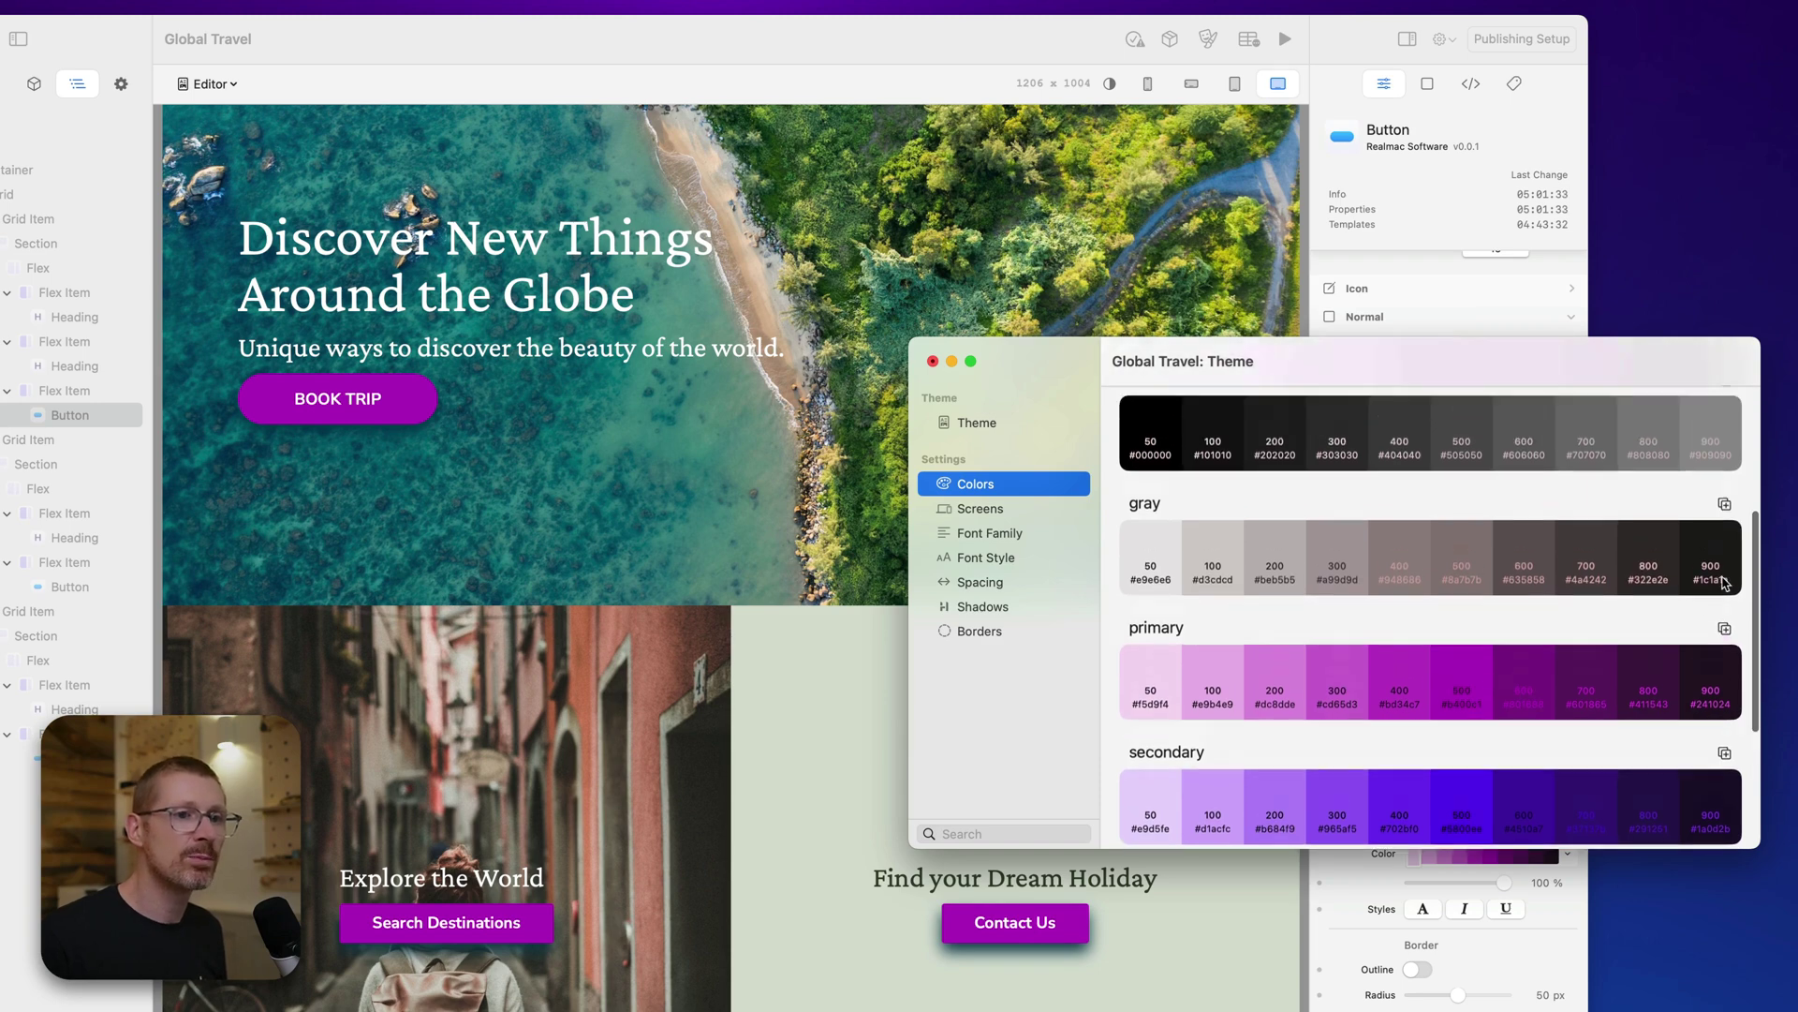
scroll(1593, 562, up, 5)
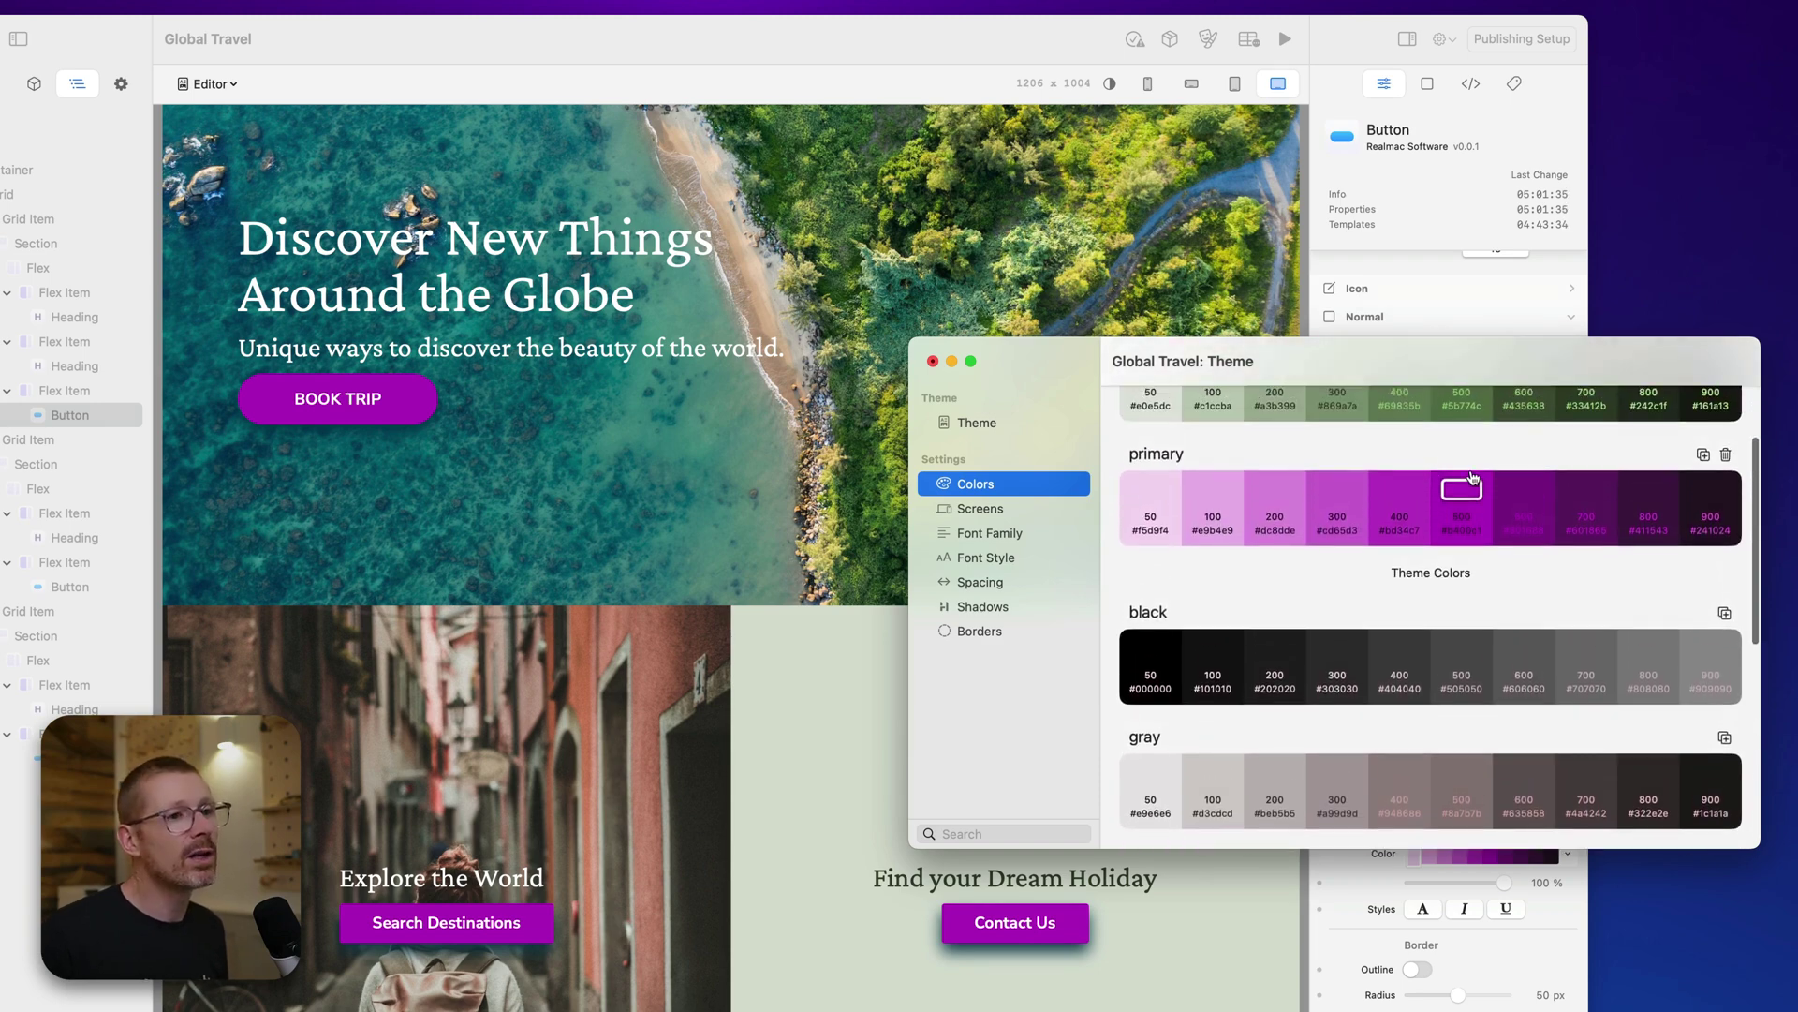
Try a bright blue, #00abff, as the 500 shade of the custom primary palette.
click(1473, 480)
click(1073, 658)
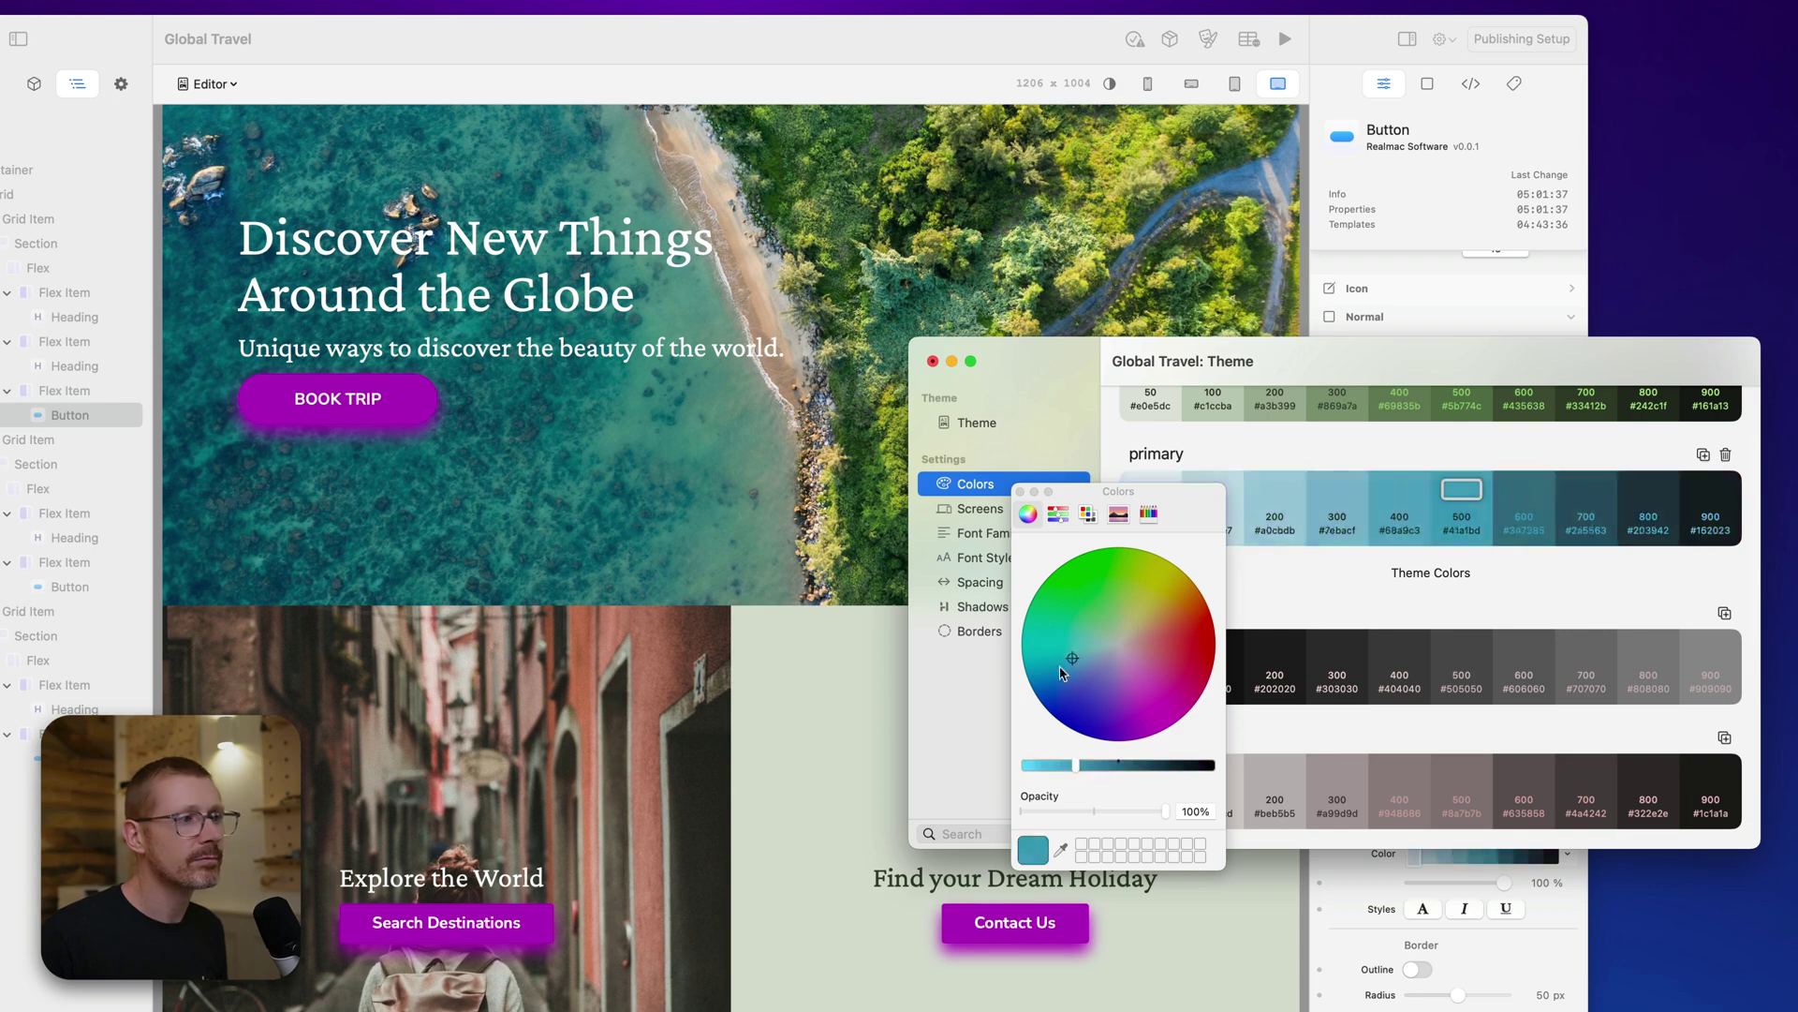
click(1035, 678)
drag(1054, 663, 1028, 677)
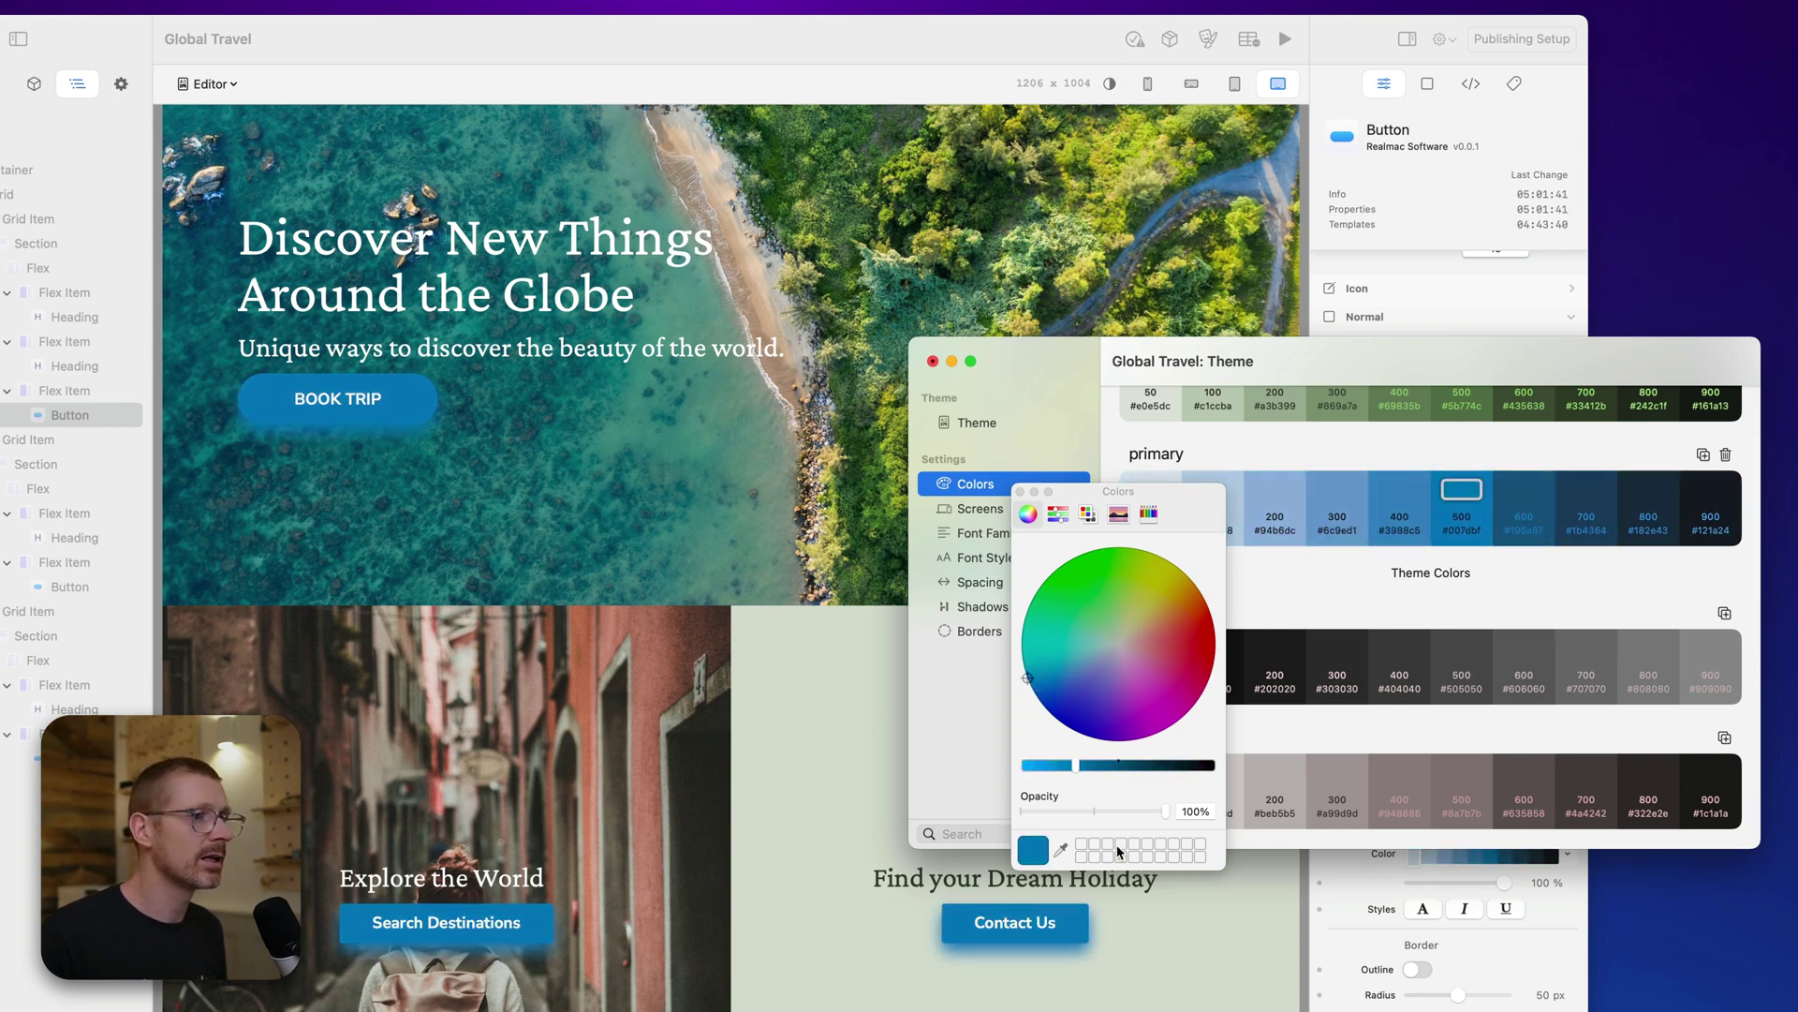
drag(1115, 765, 1042, 759)
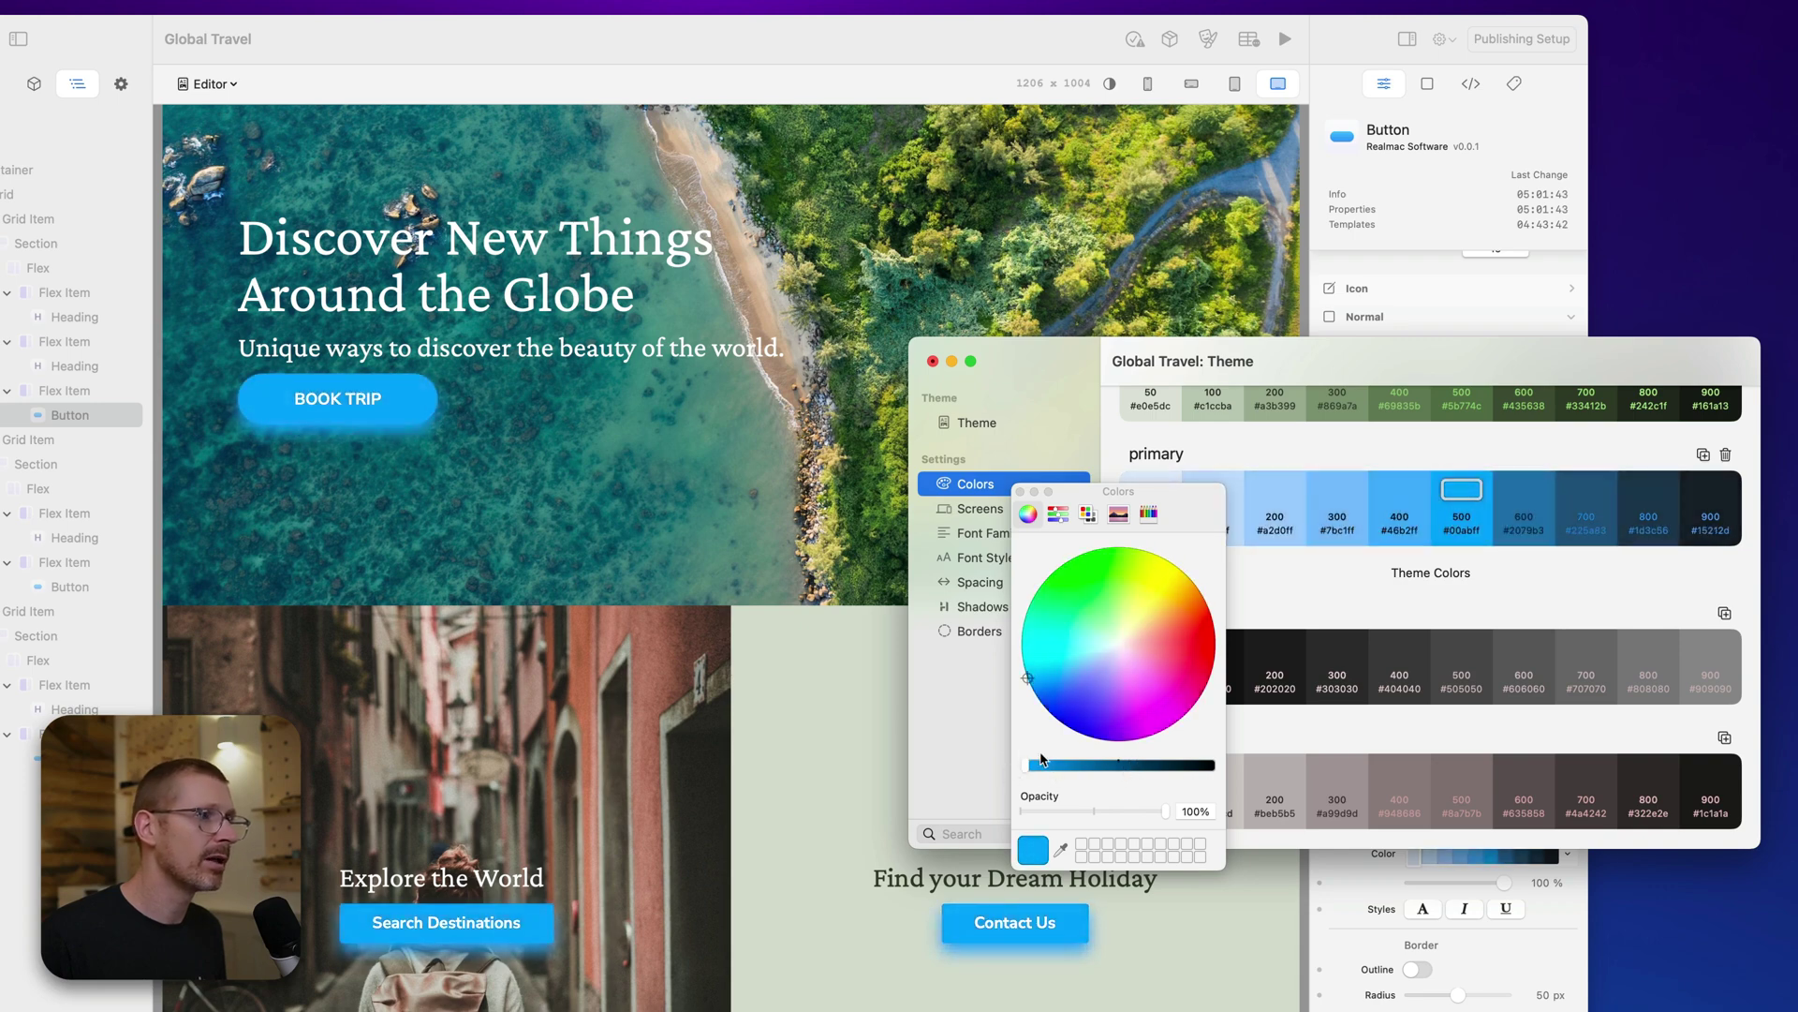
Change the custom primary palette's 500 shade to a slightly darkened deep orange, about #ee5a00.
drag(1077, 681, 1233, 595)
mouse_move(1048, 767)
mouse_down()
mouse_move(1068, 767)
mouse_move(1027, 773)
mouse_up()
drag(1205, 598, 1225, 604)
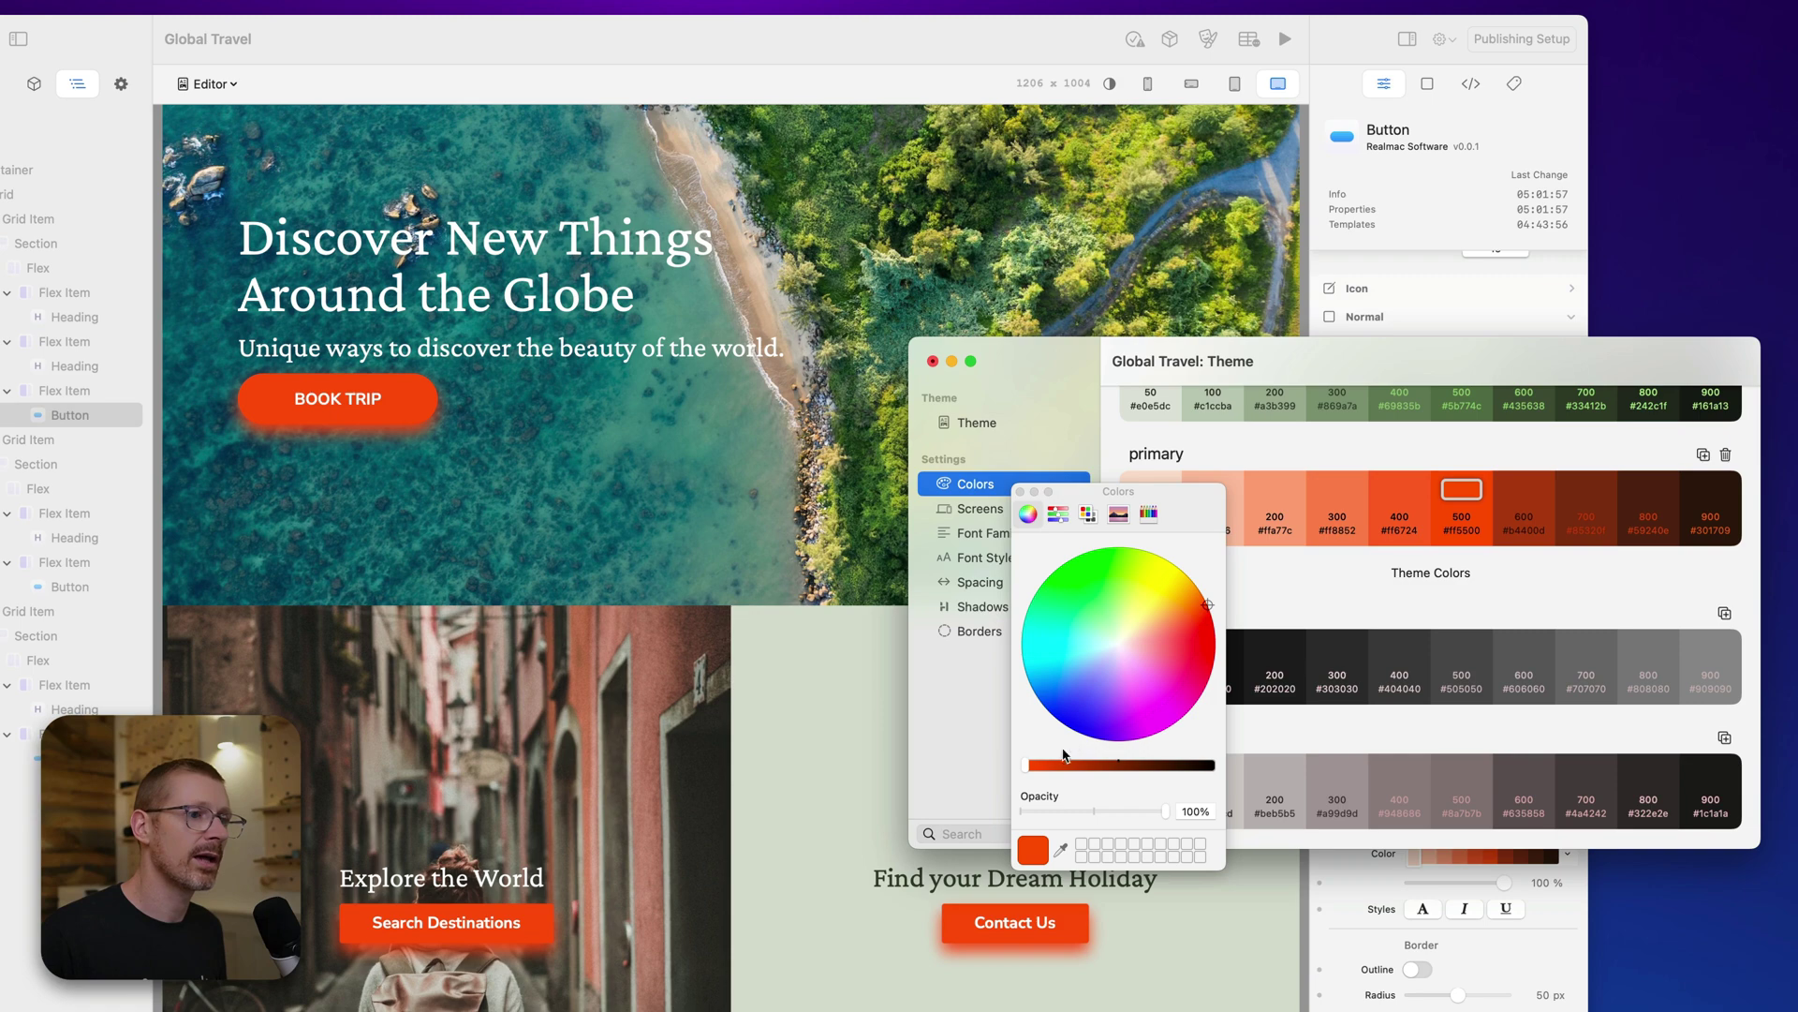
drag(1051, 765, 1053, 766)
drag(1205, 606, 1208, 602)
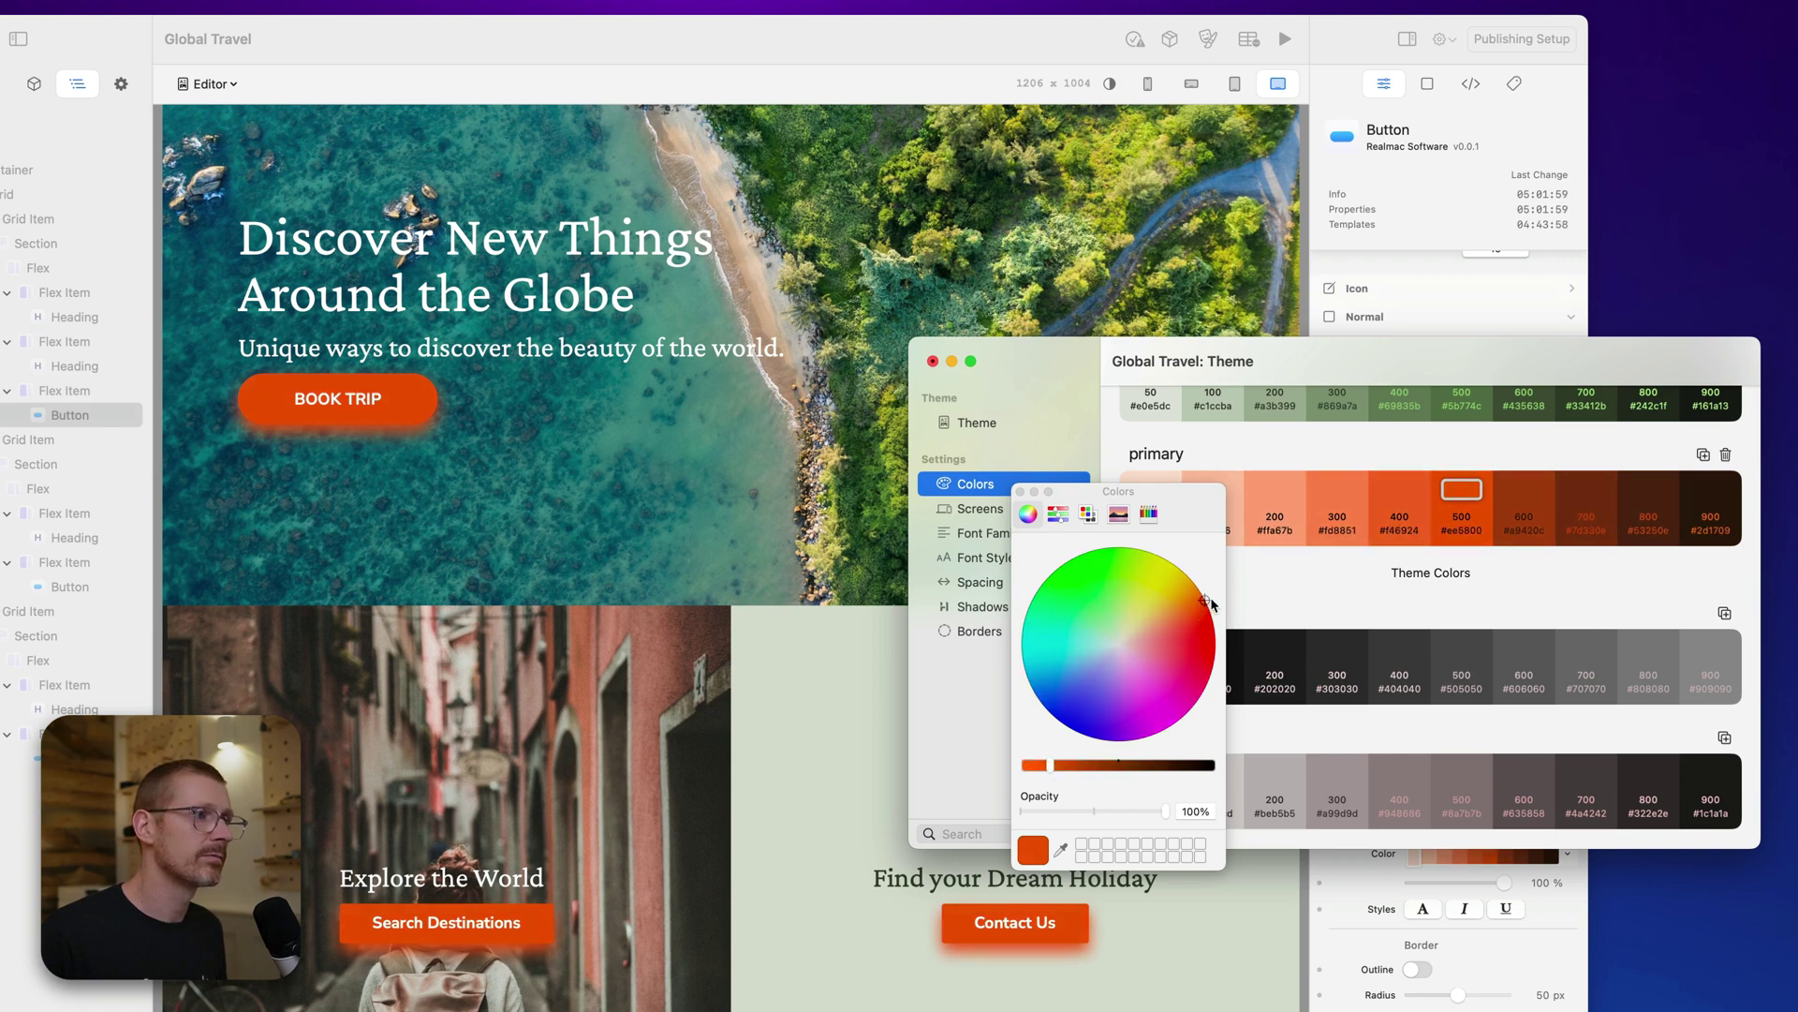
click(1021, 491)
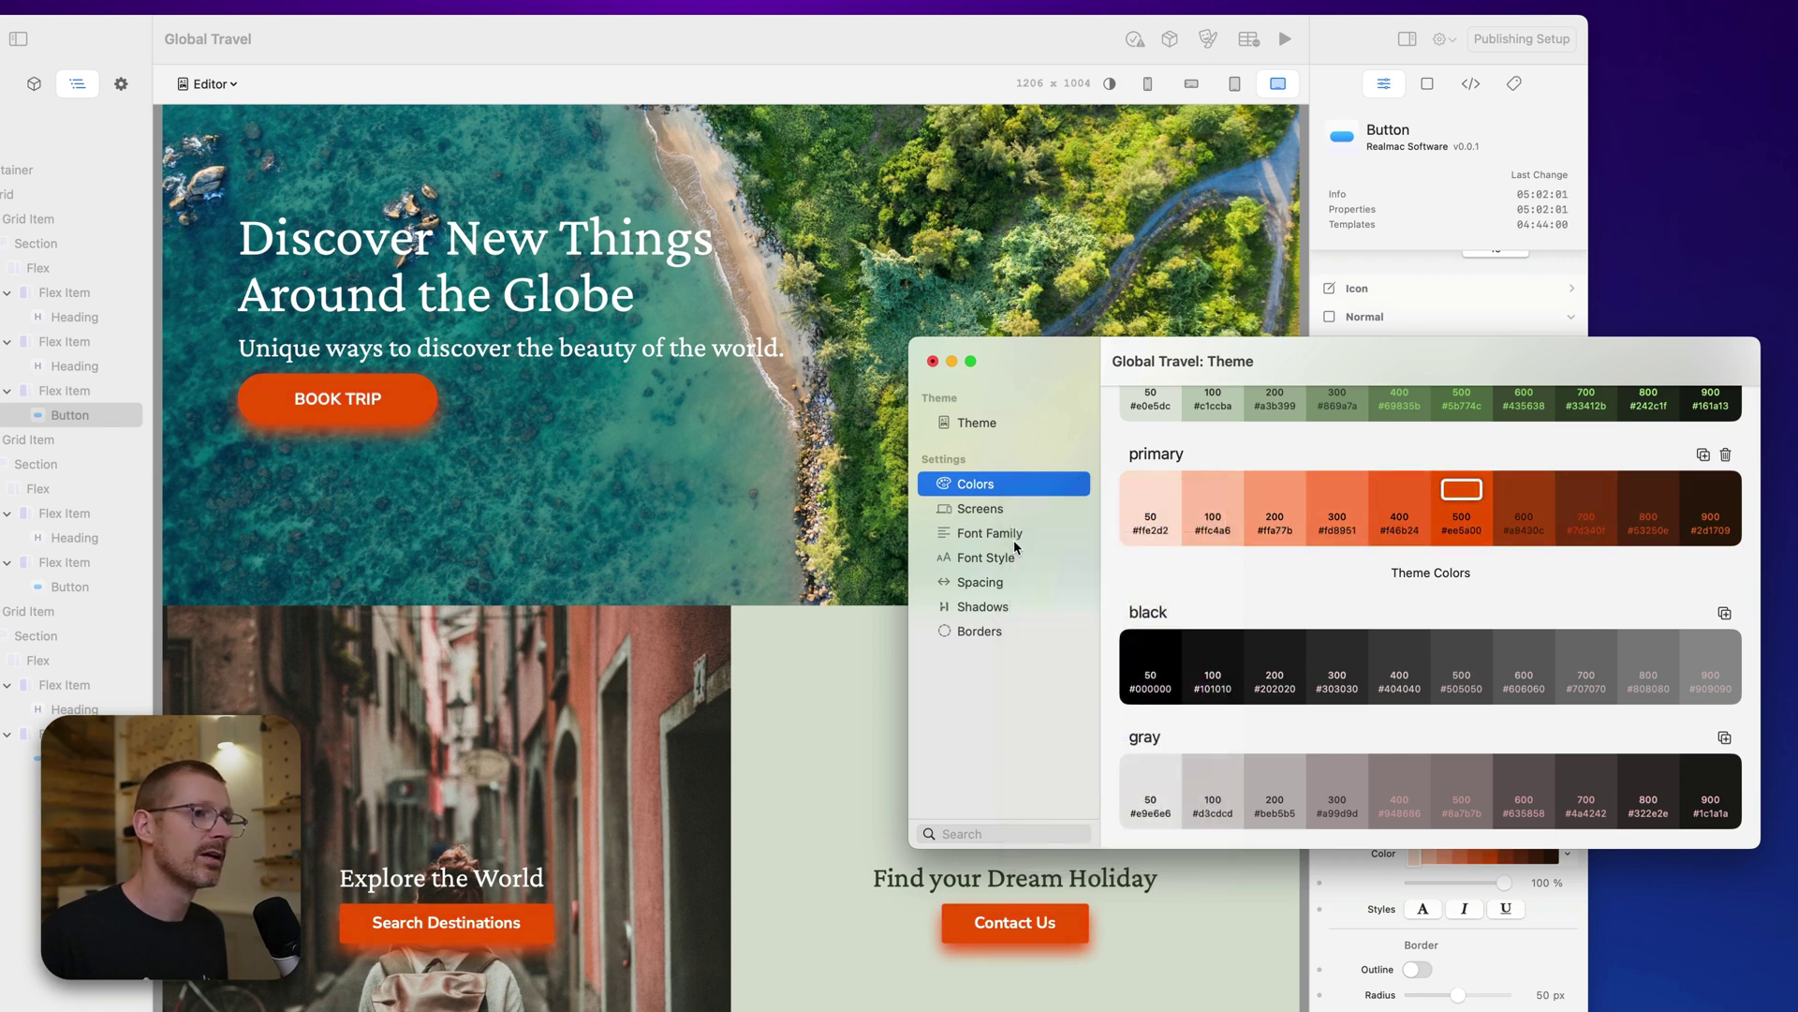
Open the custom button font style in the theme settings and reduce its text size to 0.89 rem.
click(1014, 534)
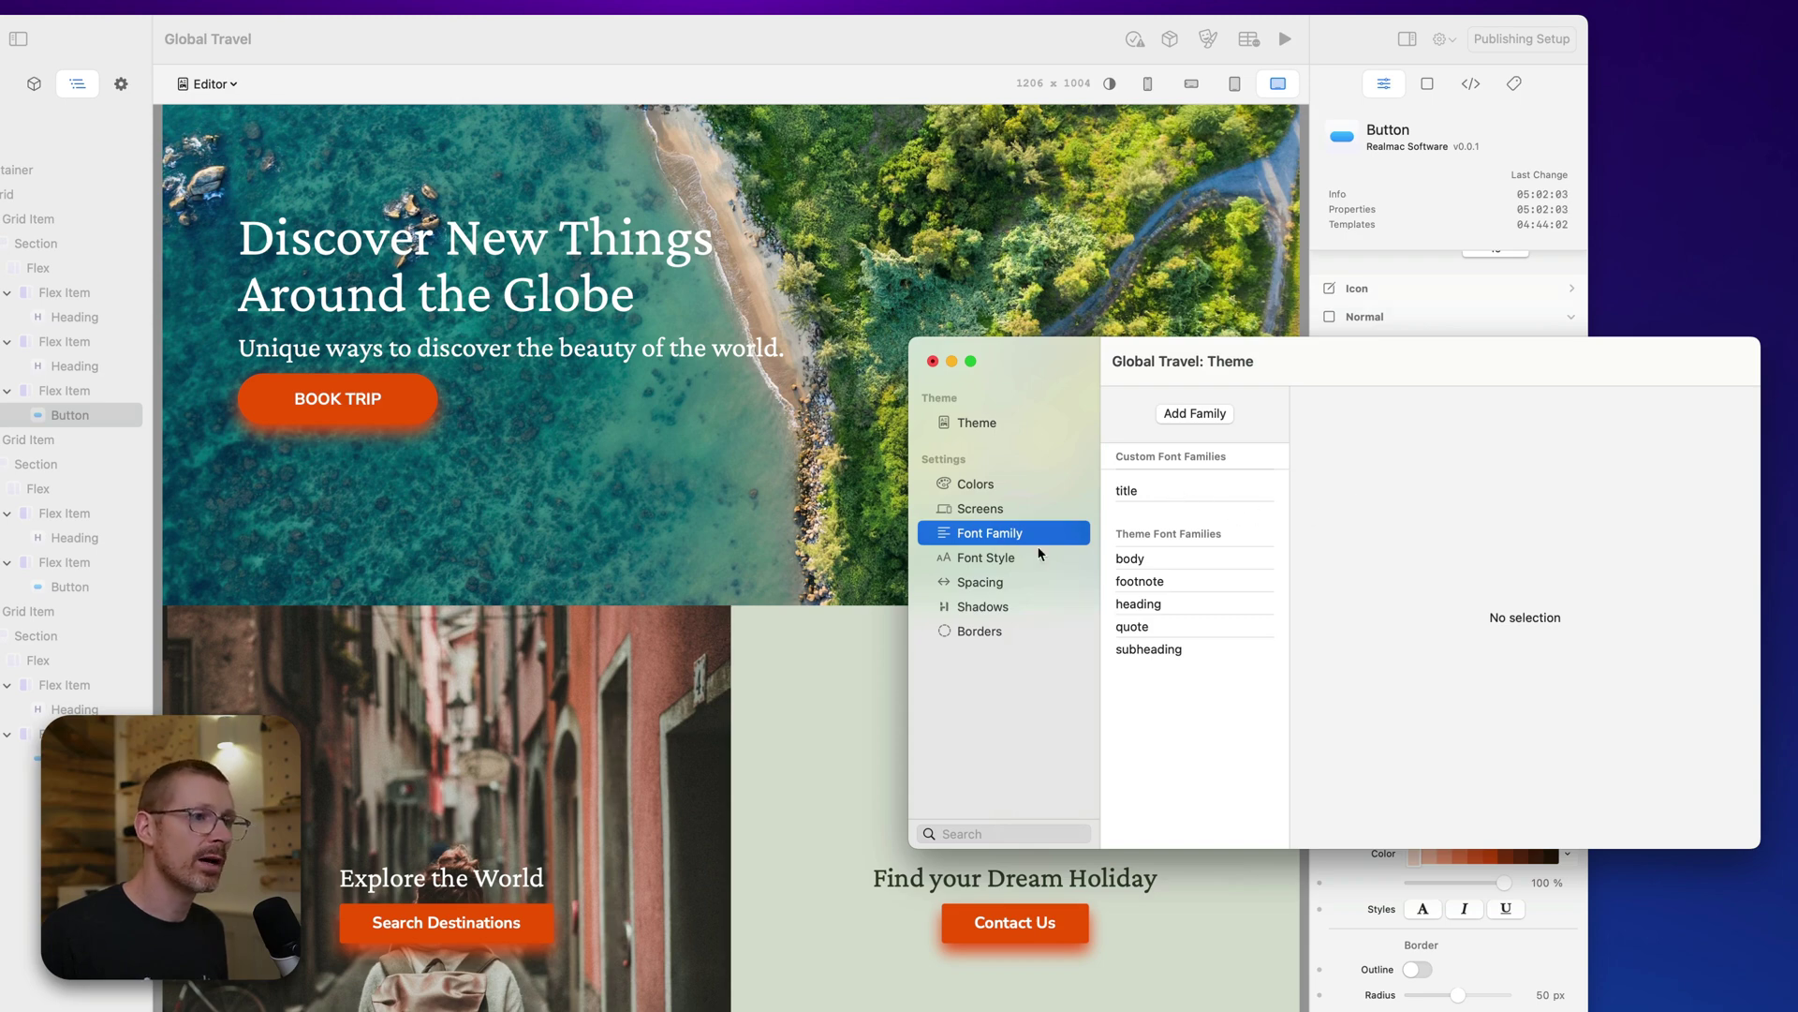
click(1012, 562)
click(1148, 496)
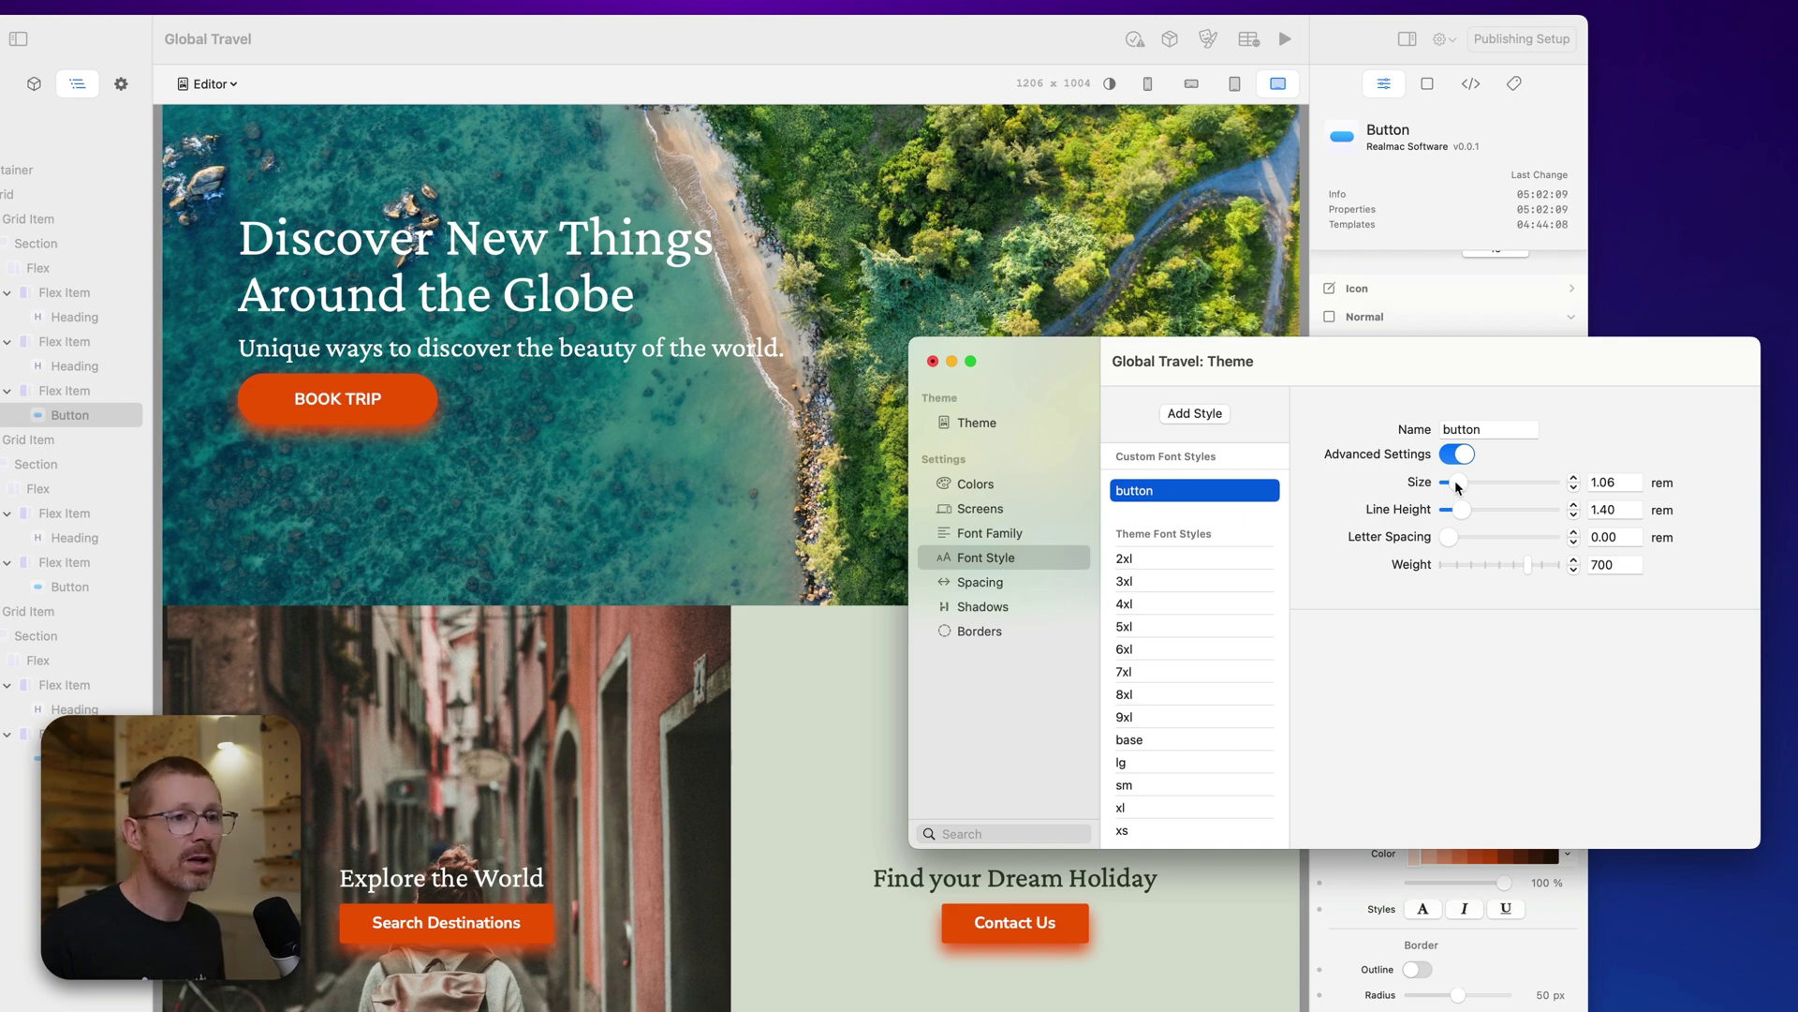
mouse_move(1462, 485)
mouse_down()
mouse_move(1492, 480)
mouse_move(1457, 483)
mouse_up()
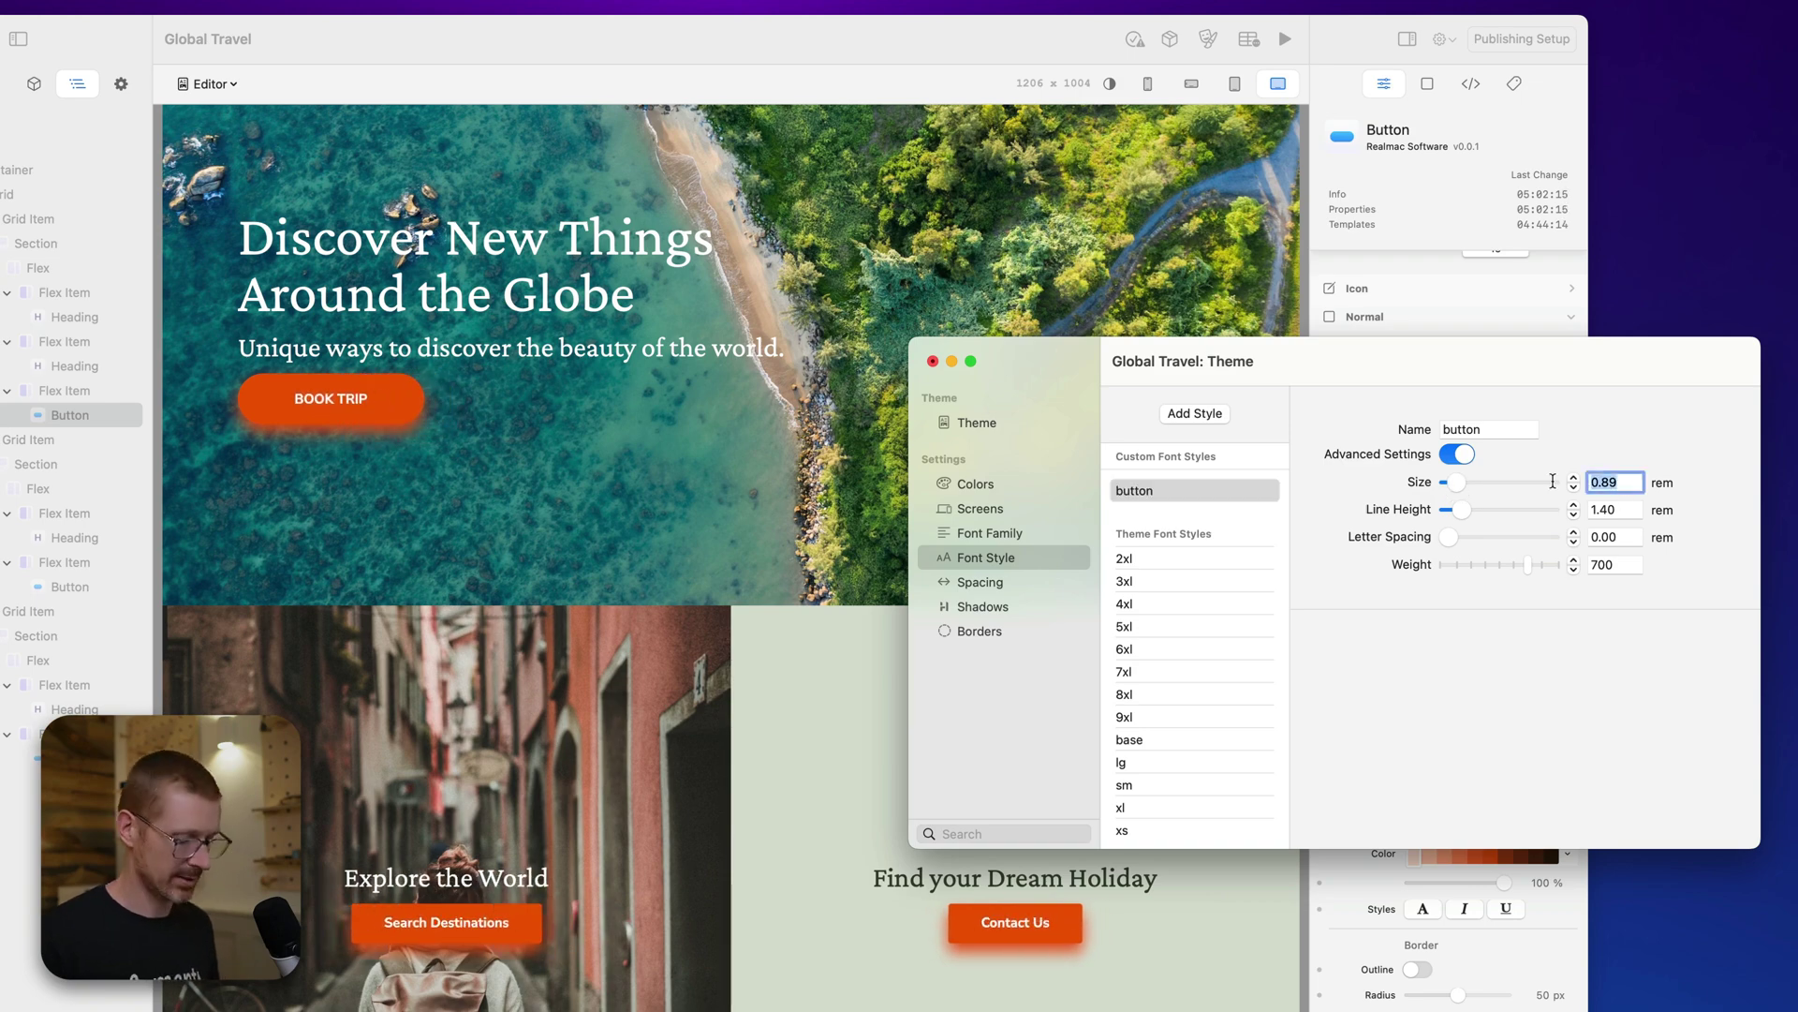
Try text sizes of 2 rem and 1 rem for the custom button font style.
text(2)
key(Return)
text(1)
key(Return)
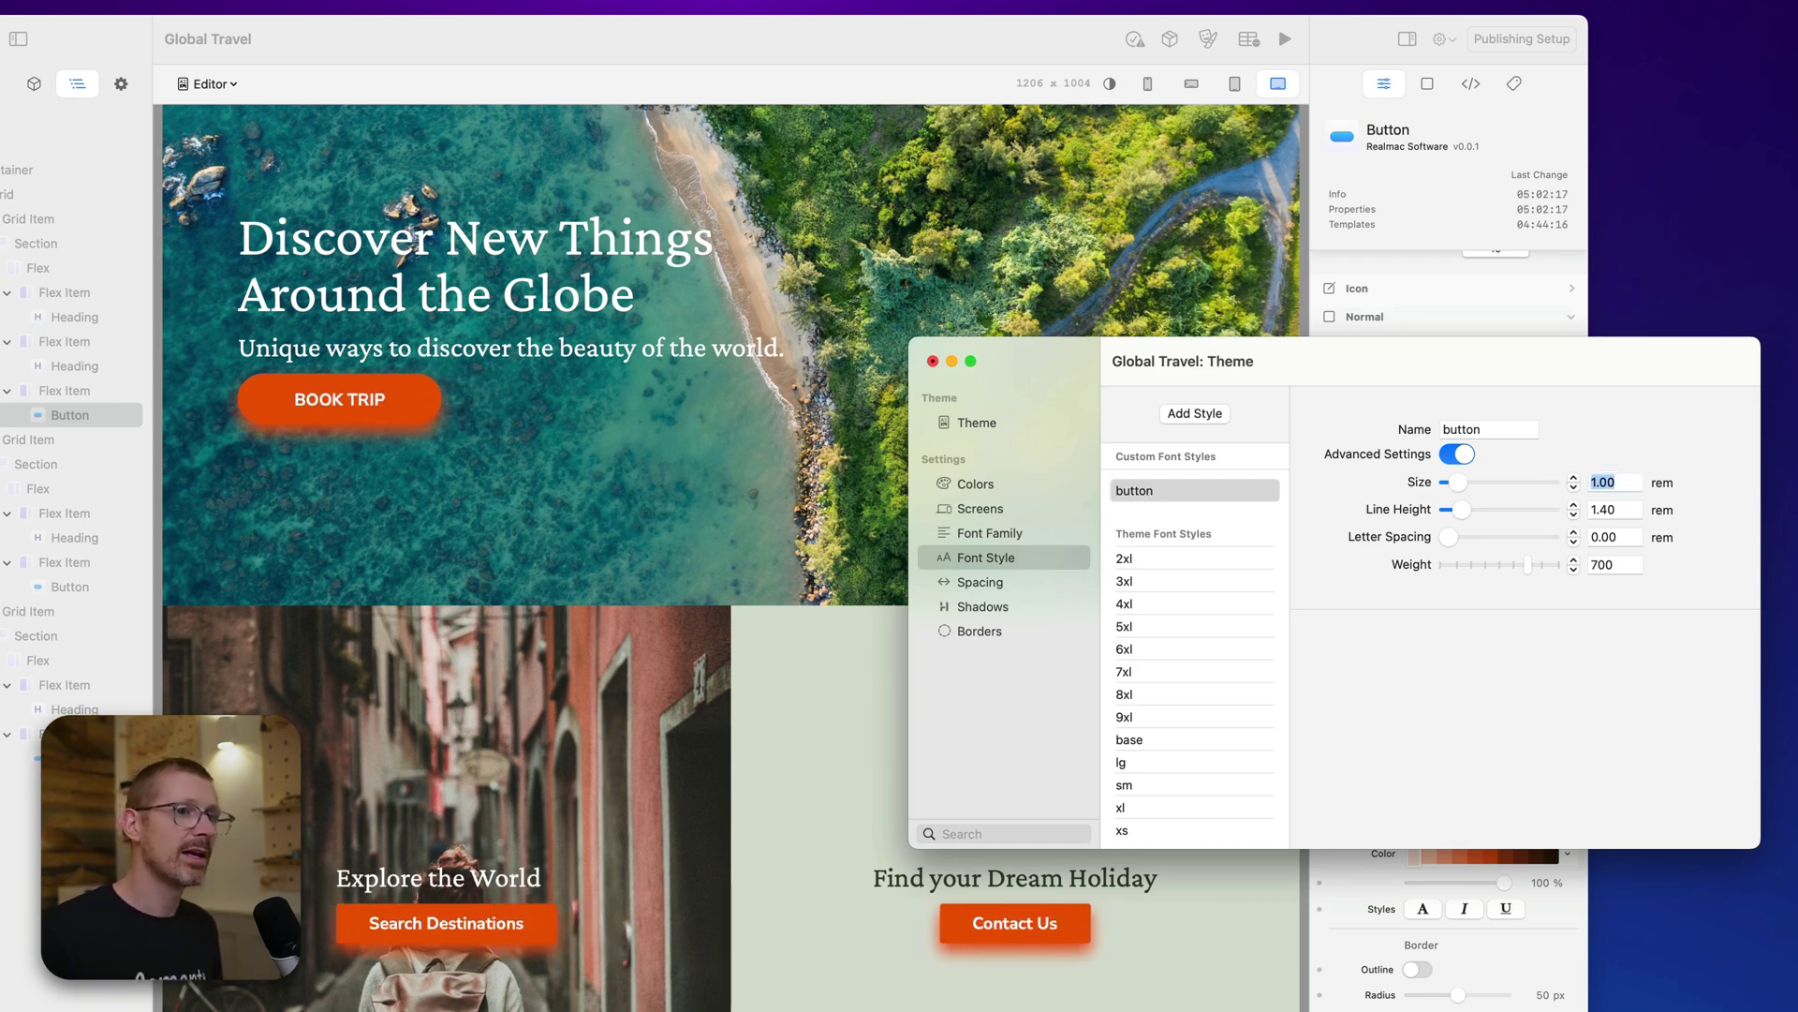
Set the custom button font style's size to 1.2 rem and check the buttons on the page.
text(1.2)
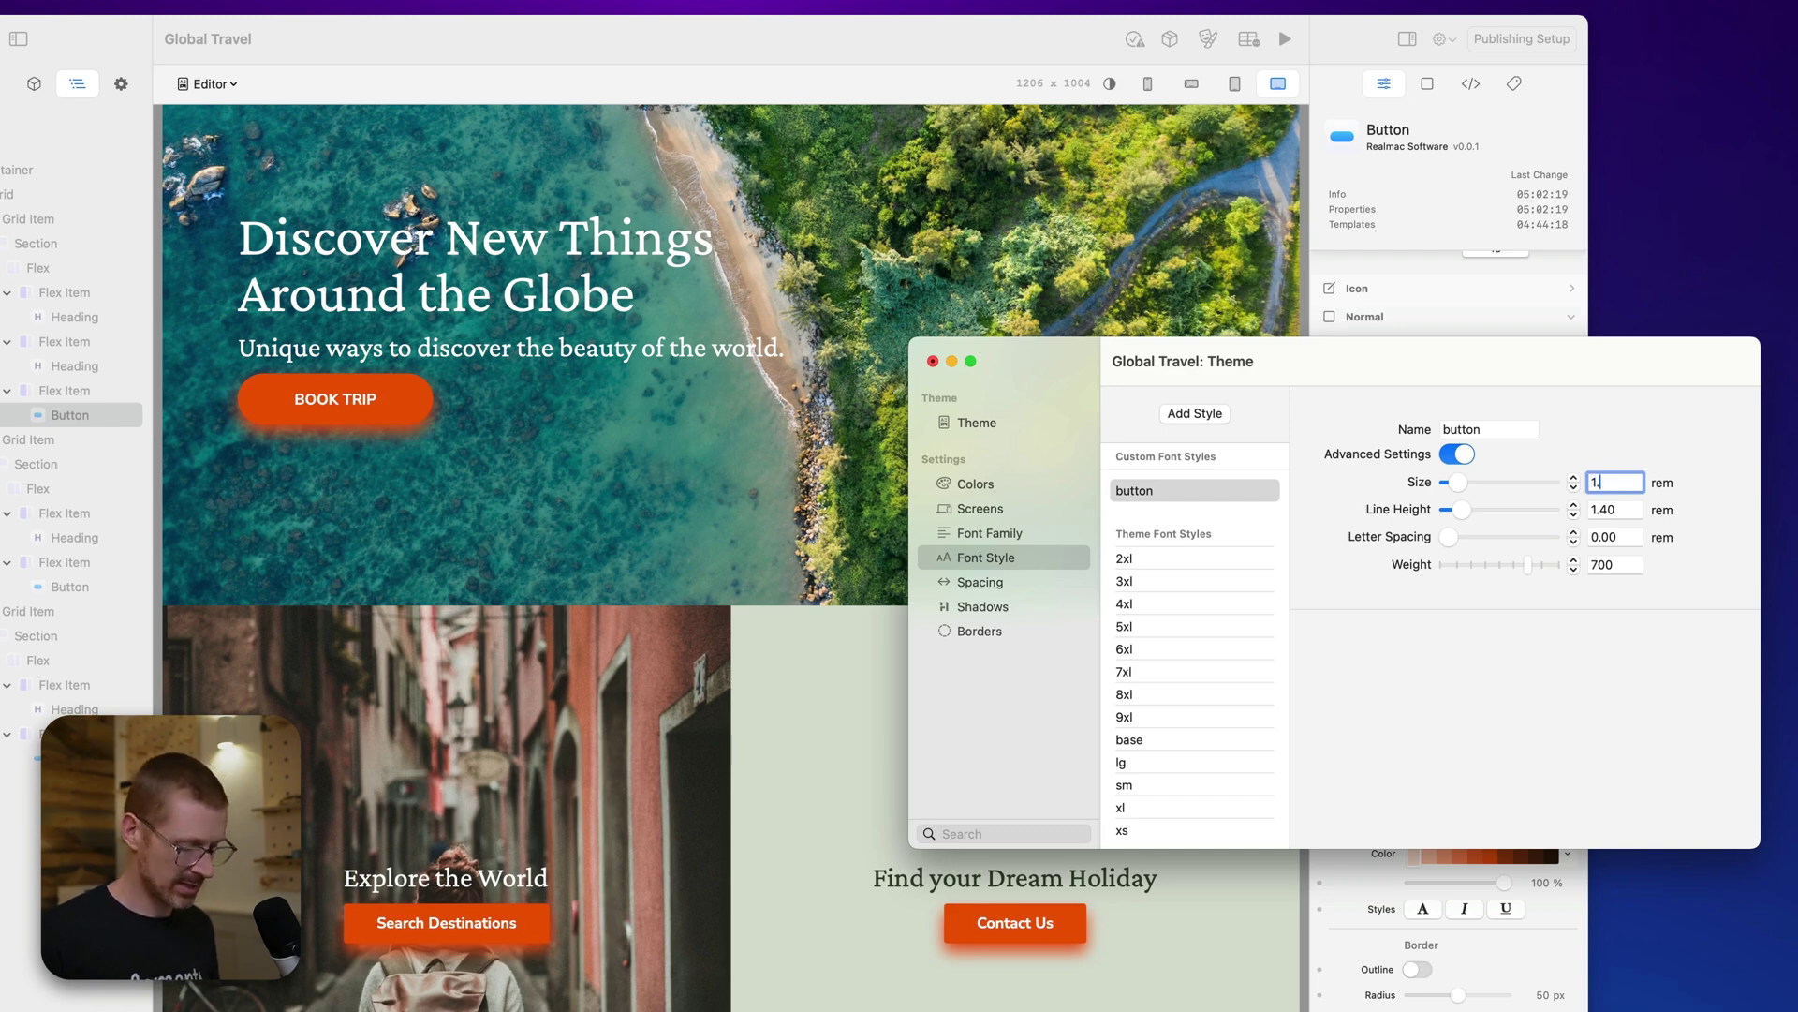
key(Return)
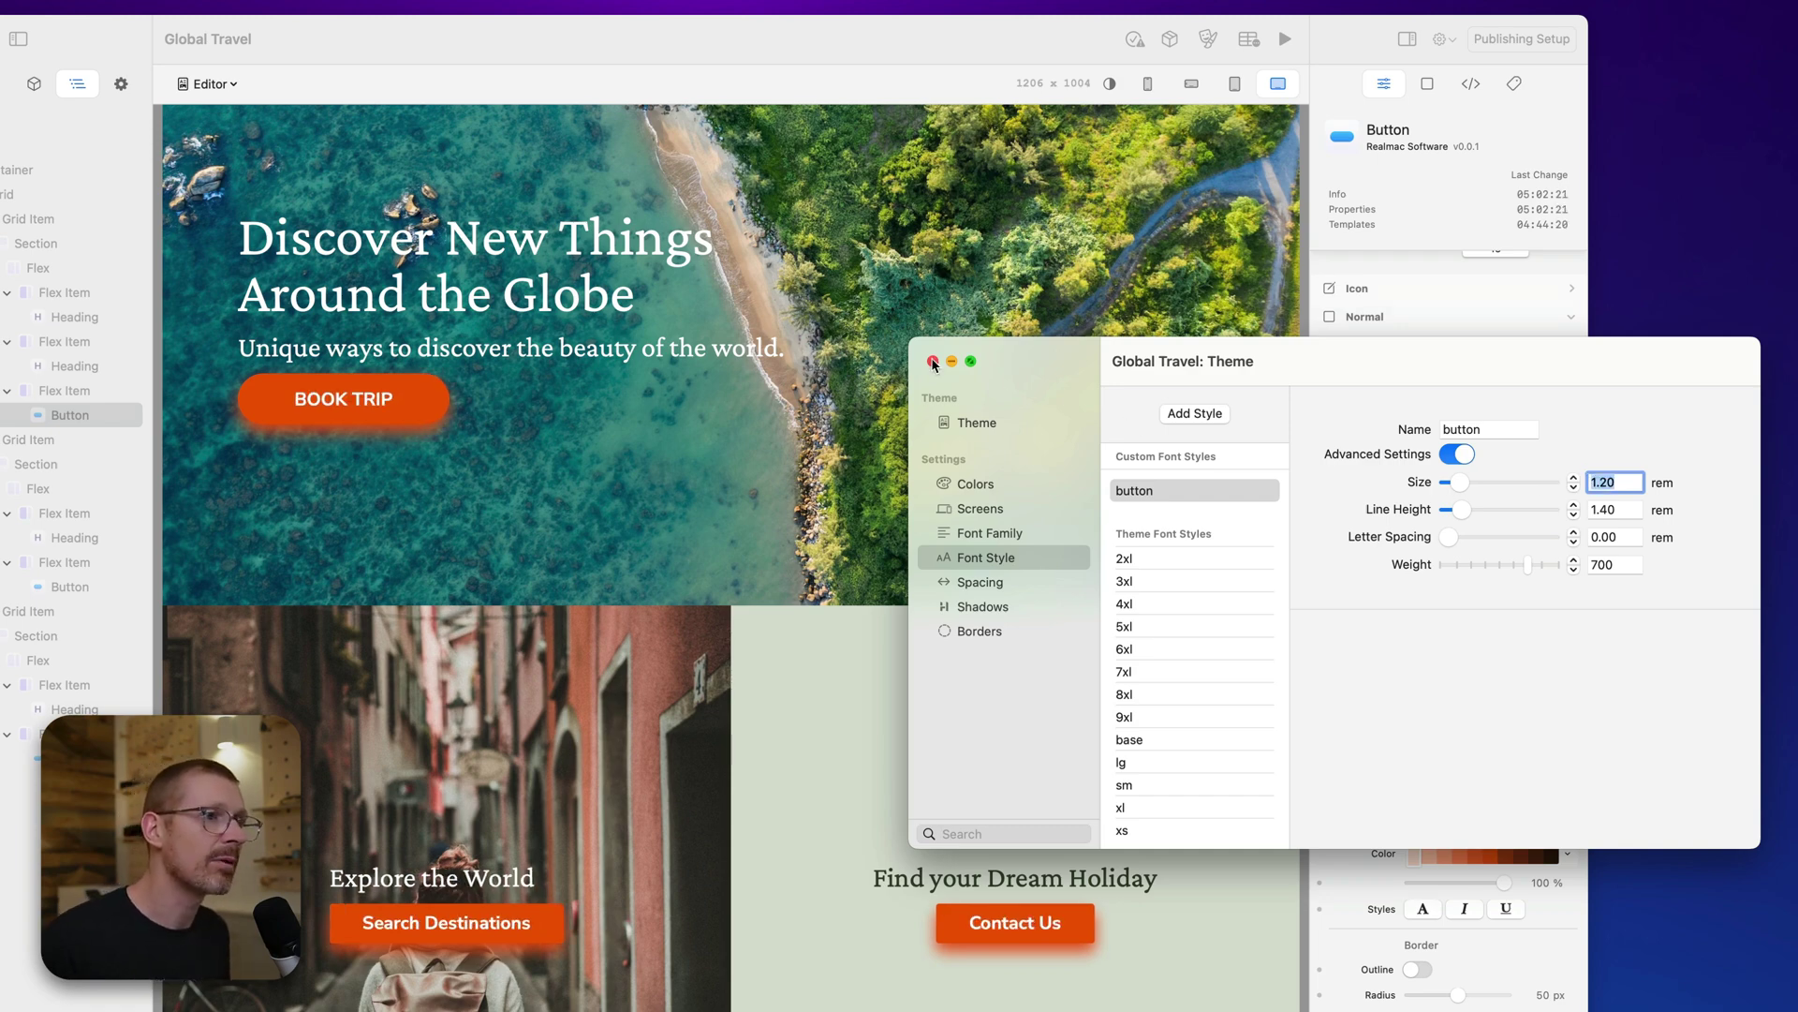
click(371, 409)
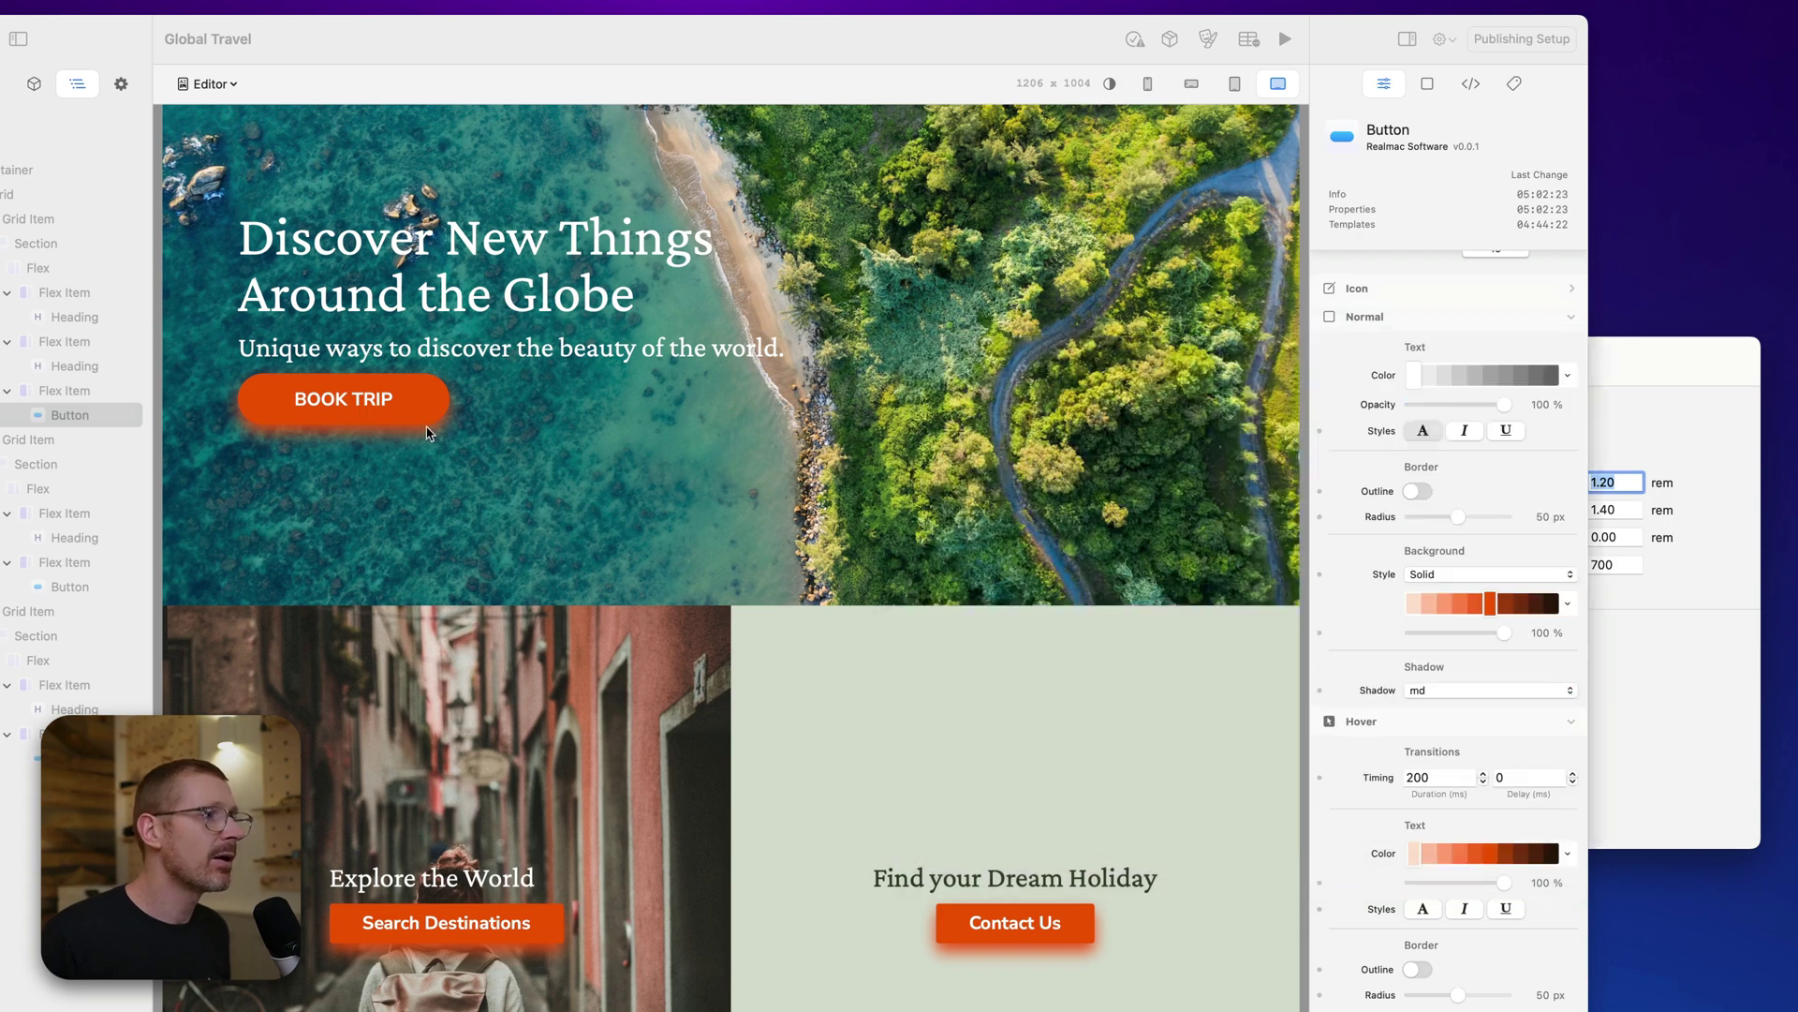
click(1701, 421)
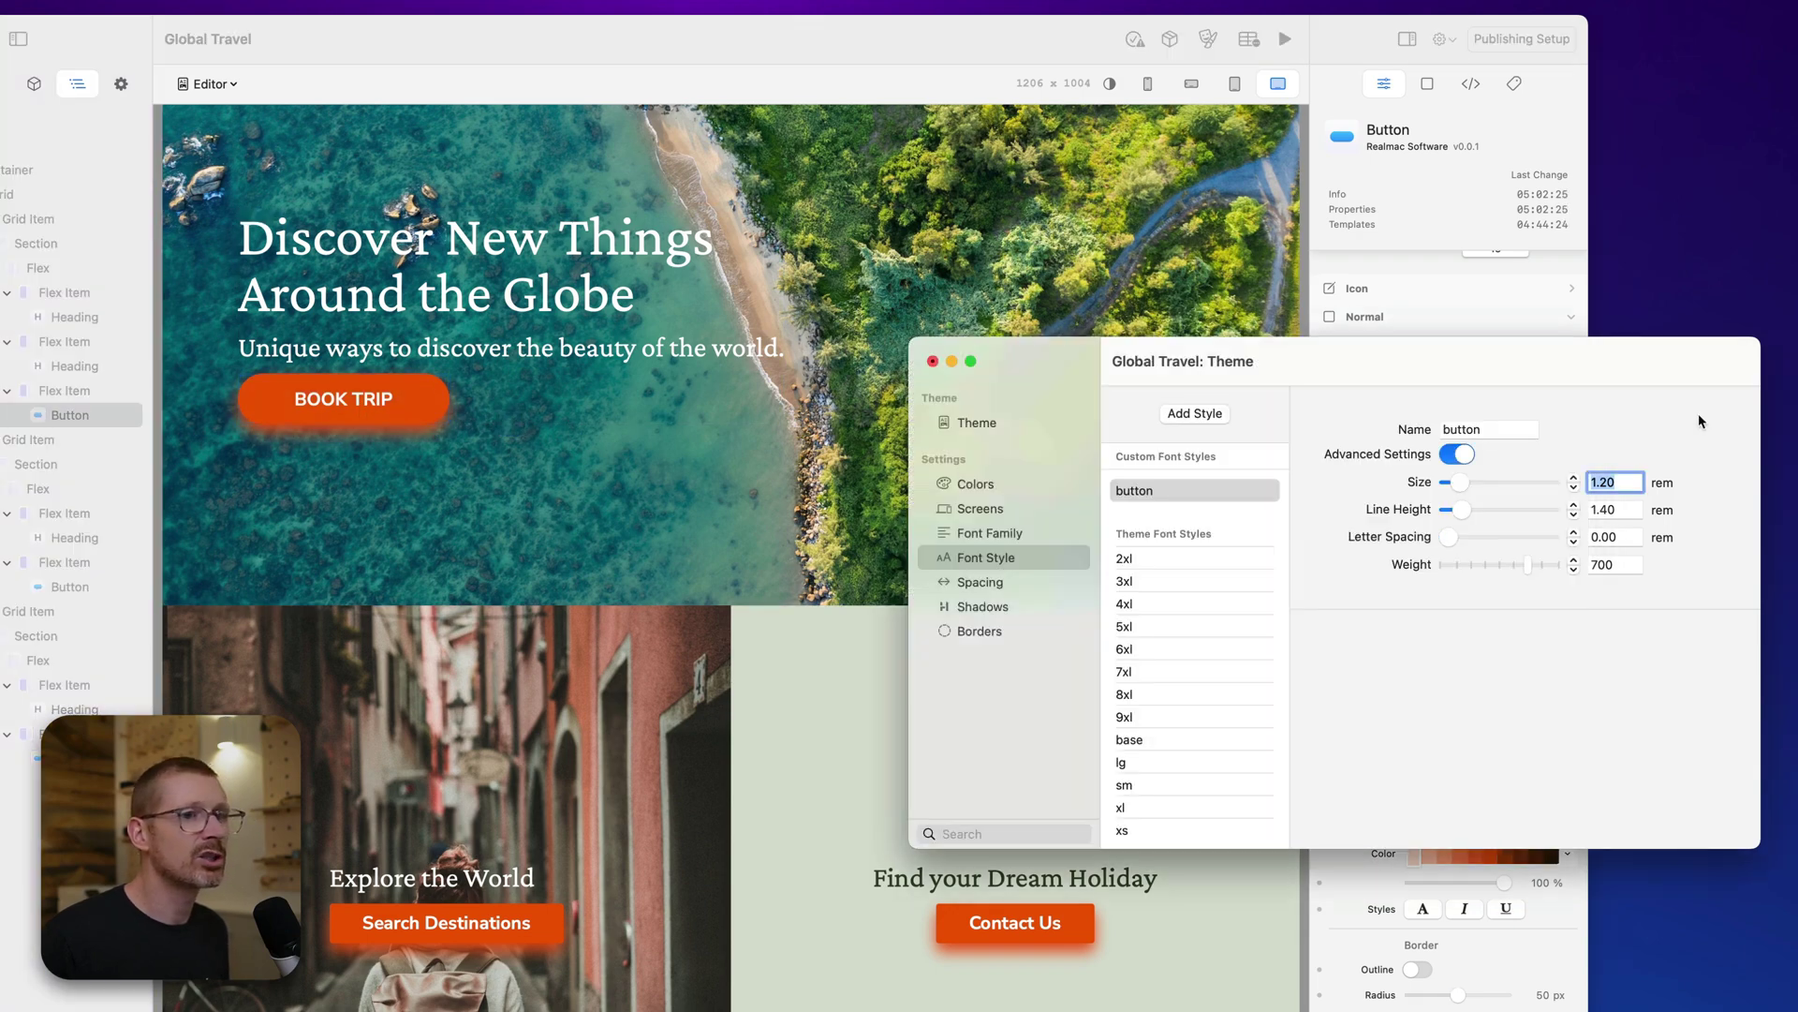
Recolour the custom md shadow to a very dark, near-black brown in the theme's shadow settings, and open the custom sm shadow.
click(1012, 510)
click(1007, 485)
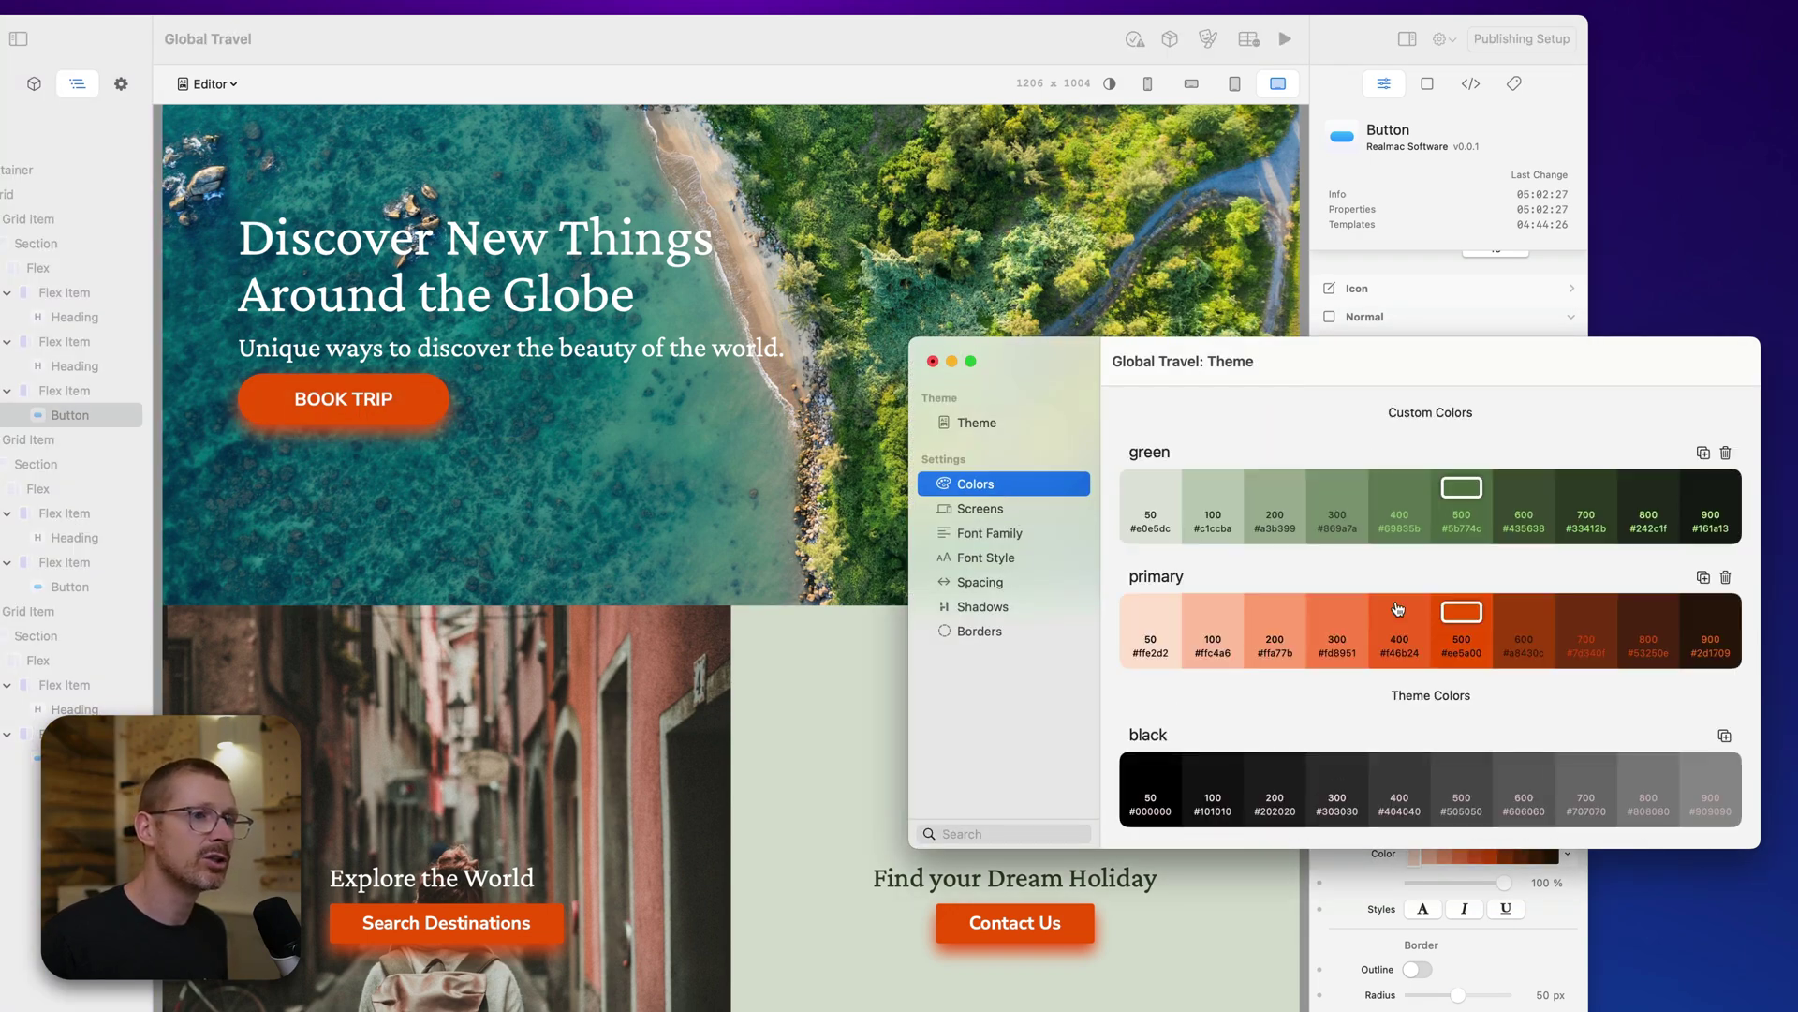
click(983, 605)
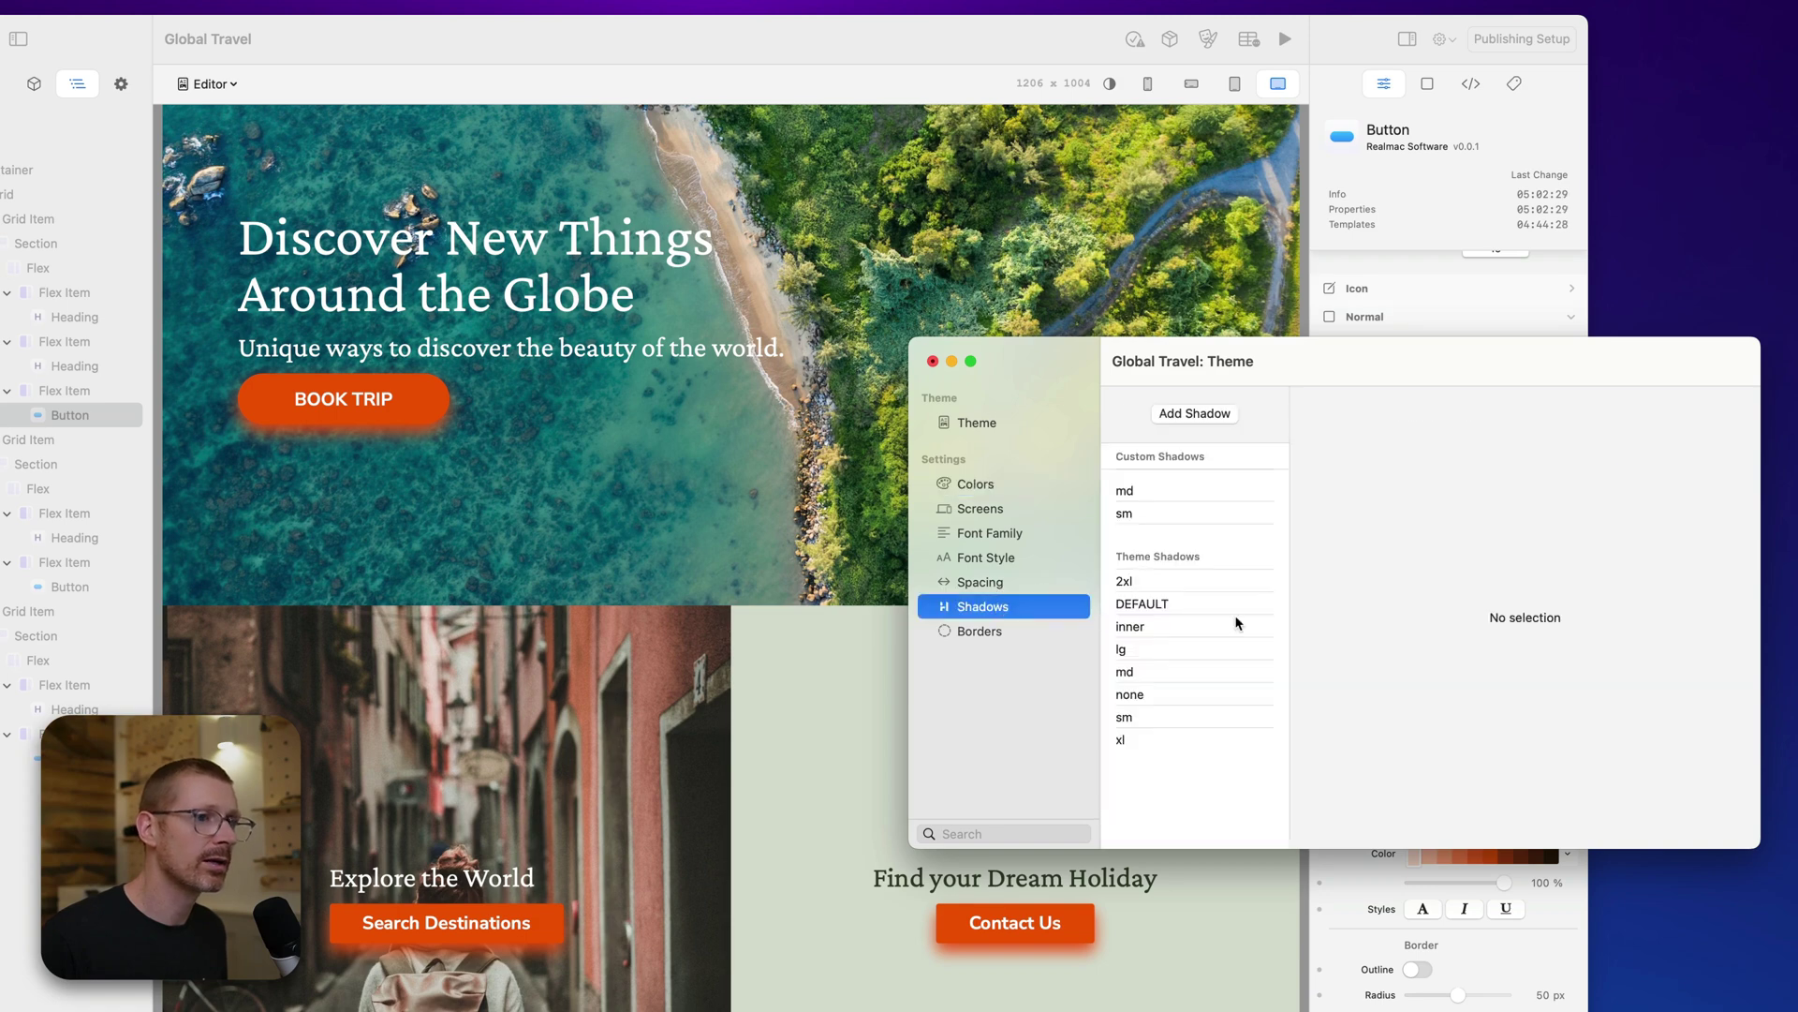
click(1210, 496)
click(1456, 636)
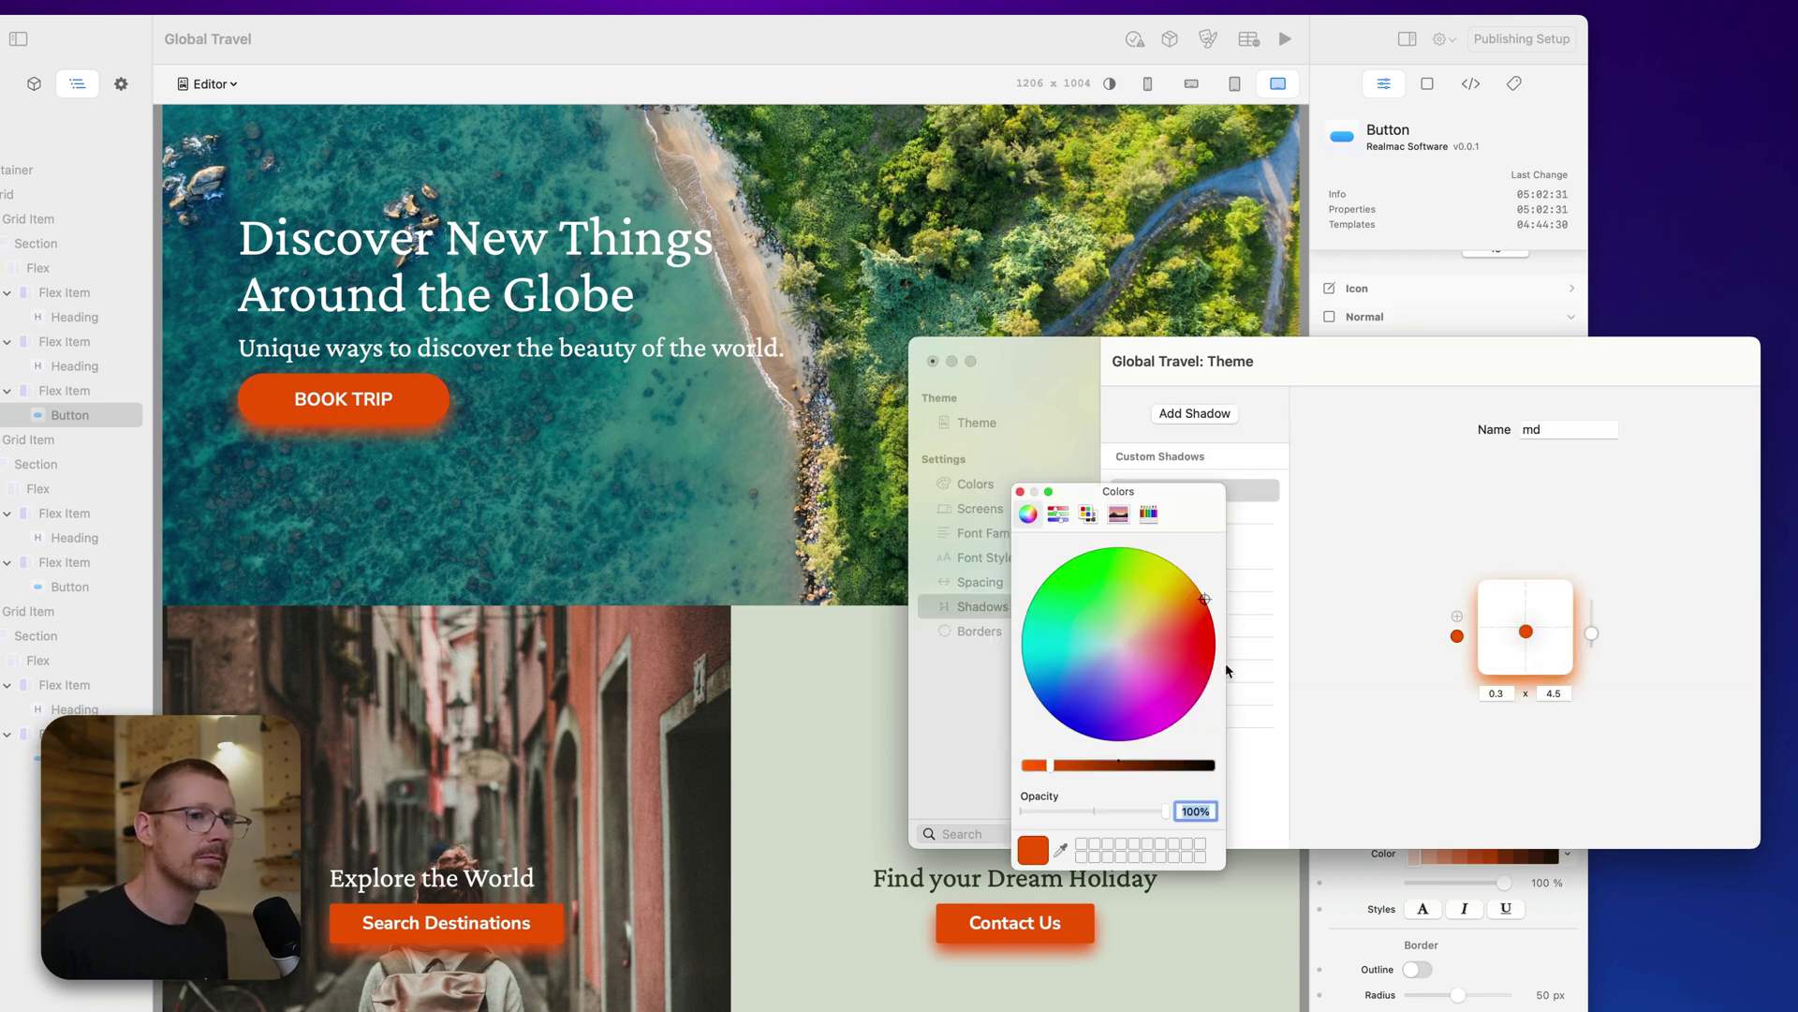
mouse_move(1121, 678)
mouse_down()
mouse_move(1038, 686)
mouse_move(1216, 614)
mouse_move(1021, 698)
mouse_move(1048, 716)
mouse_move(1218, 607)
mouse_up()
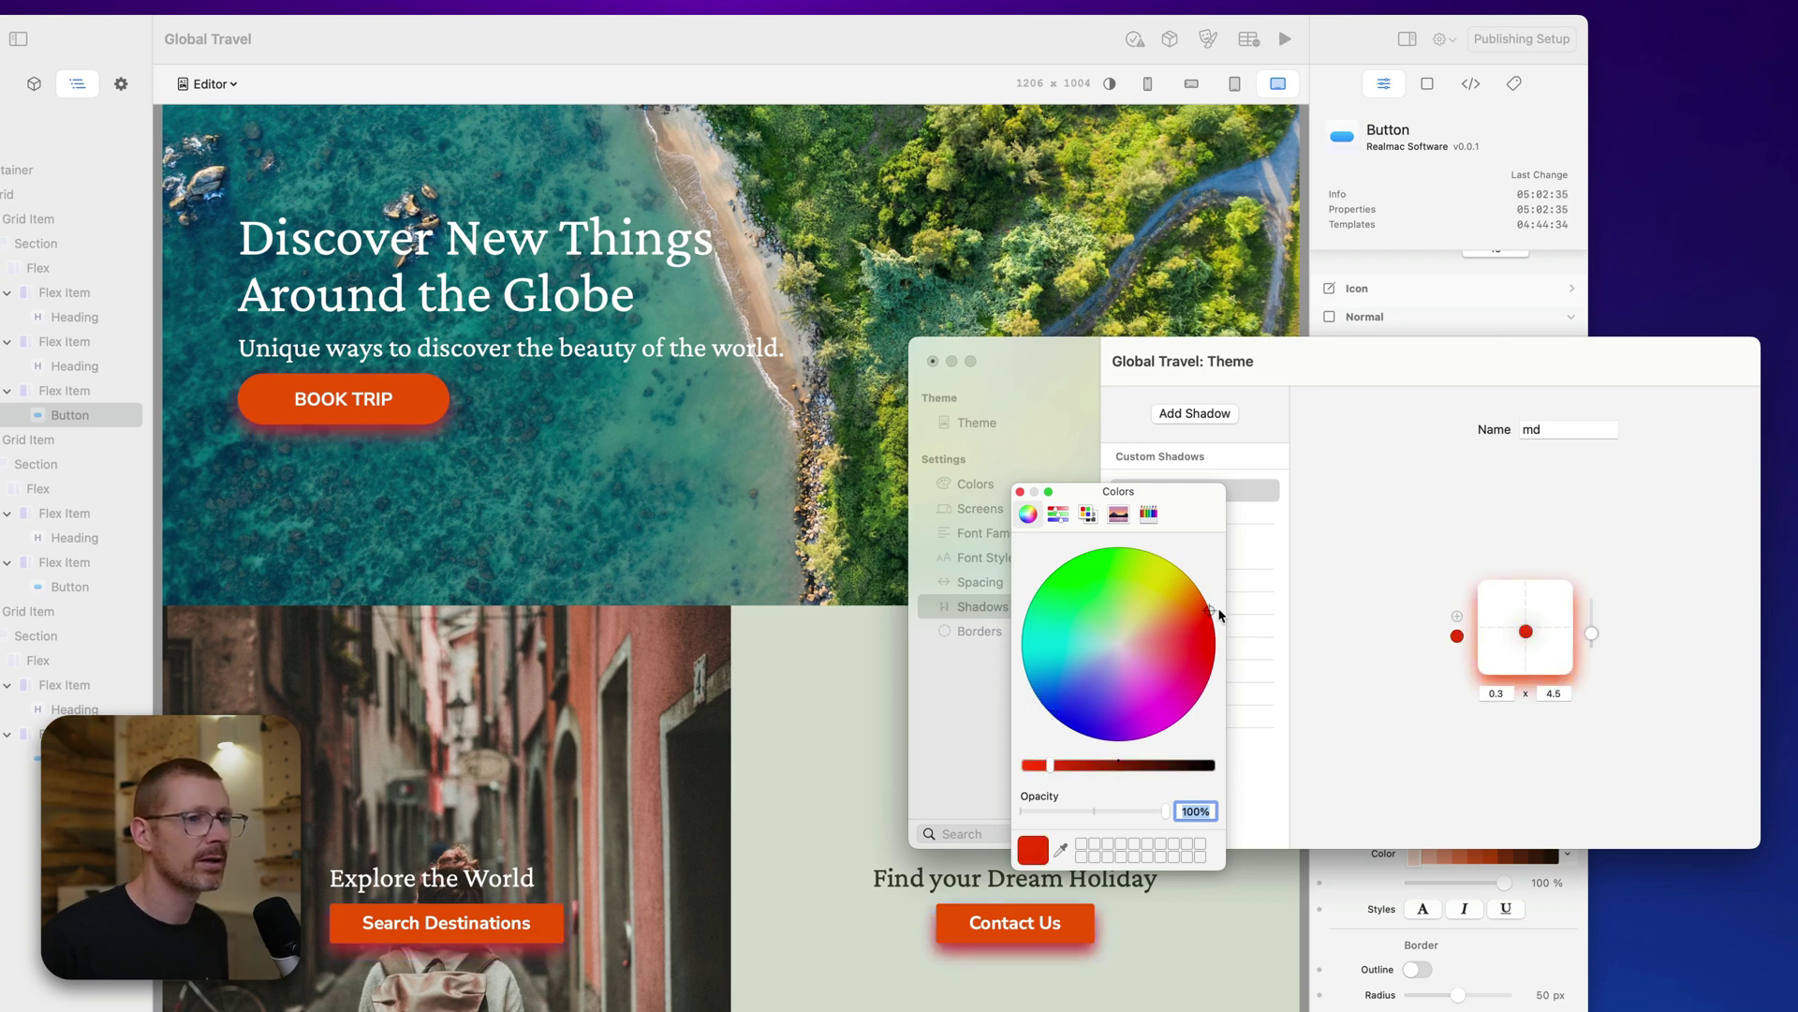
drag(1182, 766, 1178, 768)
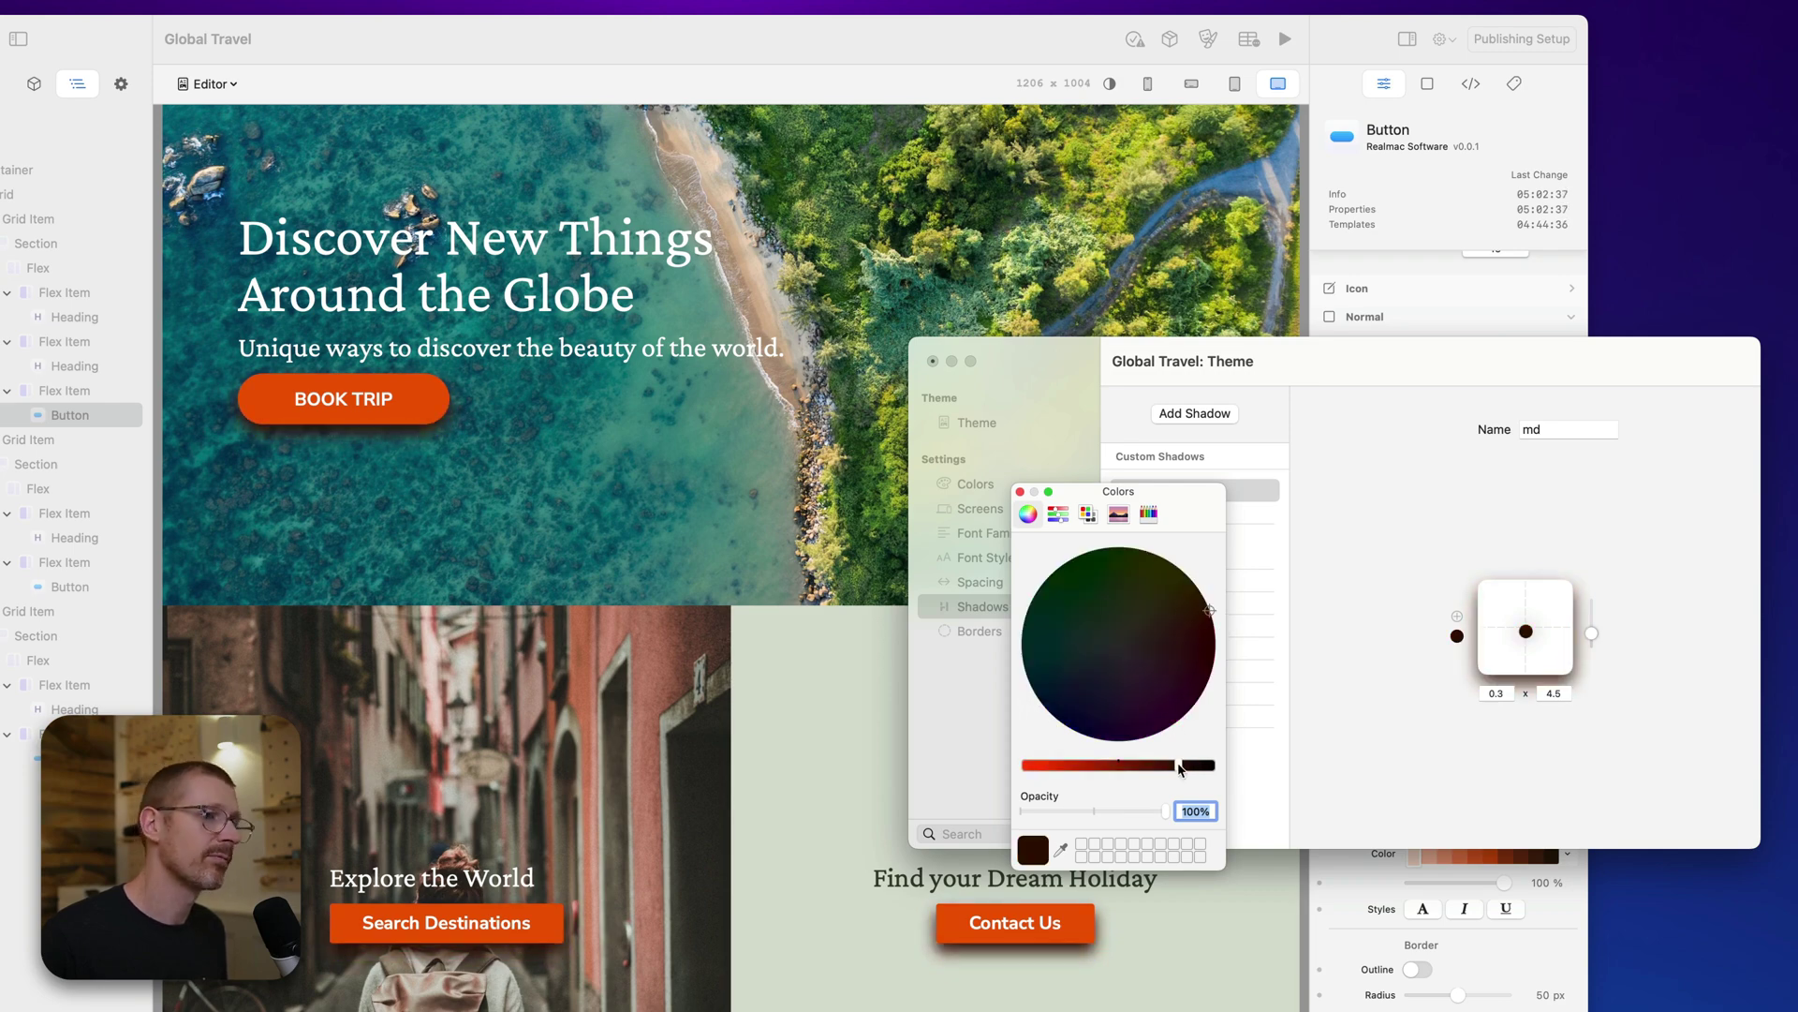
click(1021, 491)
click(1194, 513)
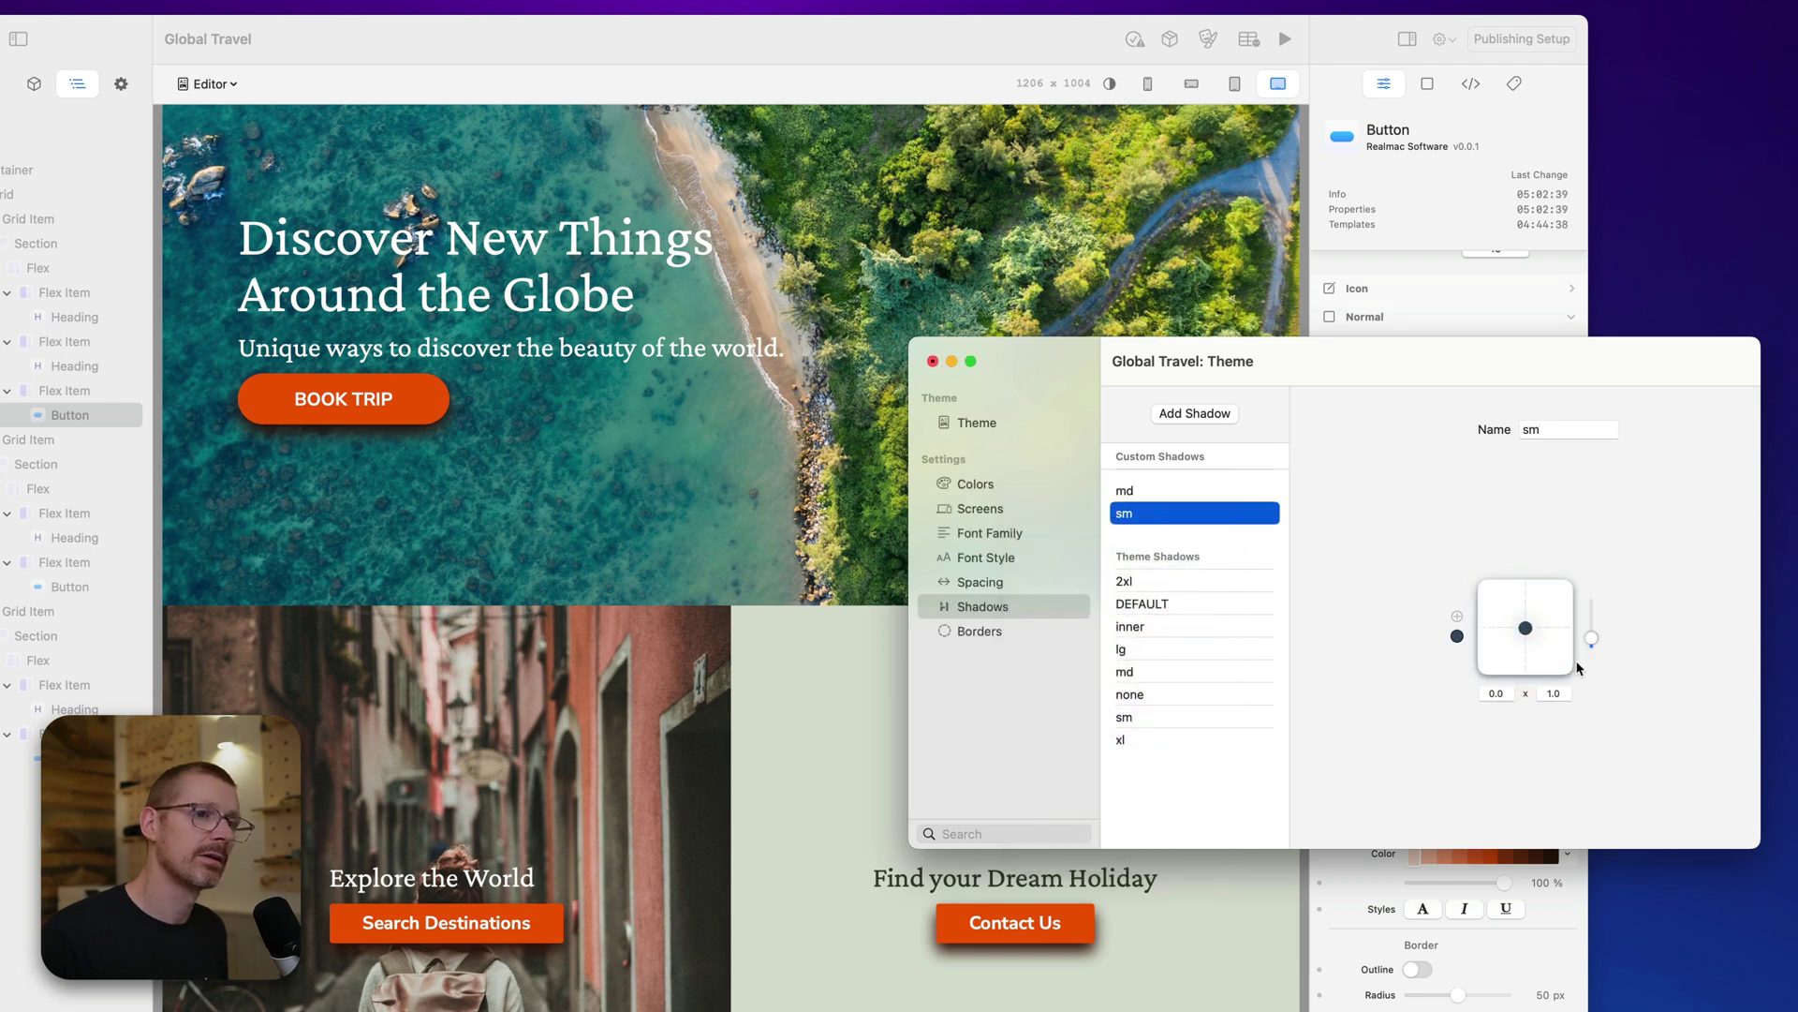
Change the hero button's label to BOOK NOW.
click(618, 441)
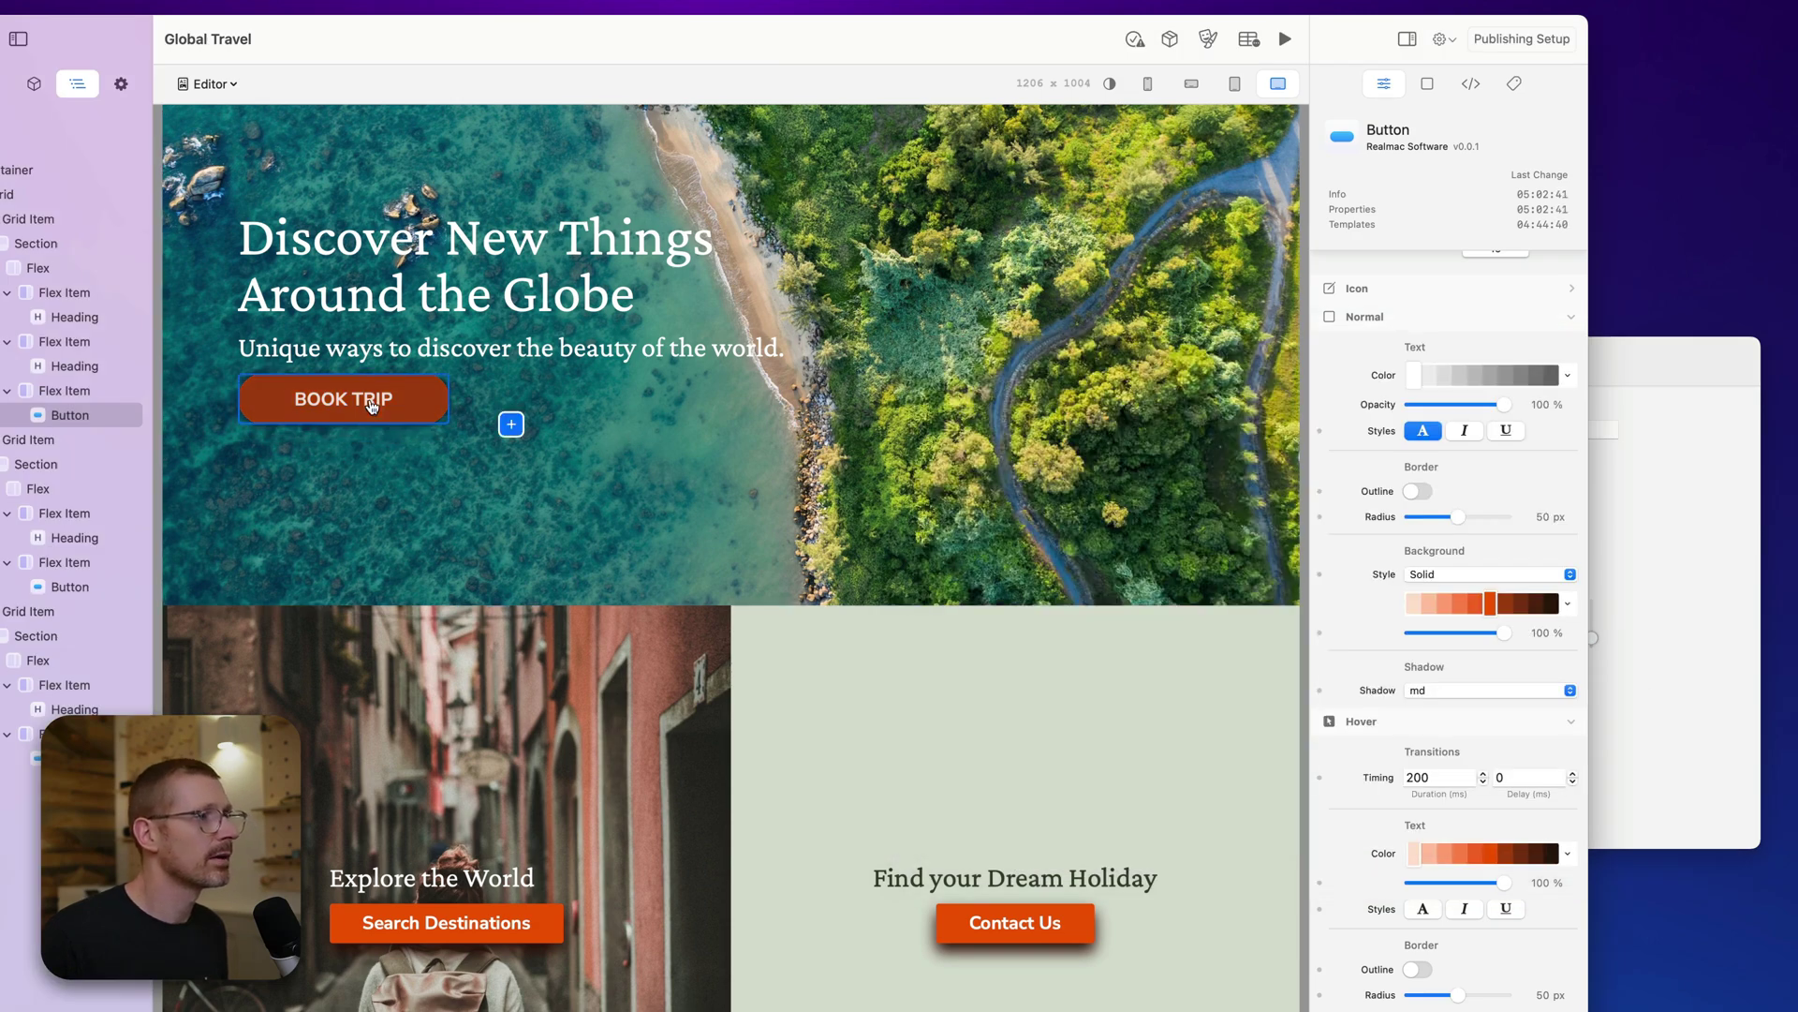
click(358, 404)
drag(356, 404, 393, 405)
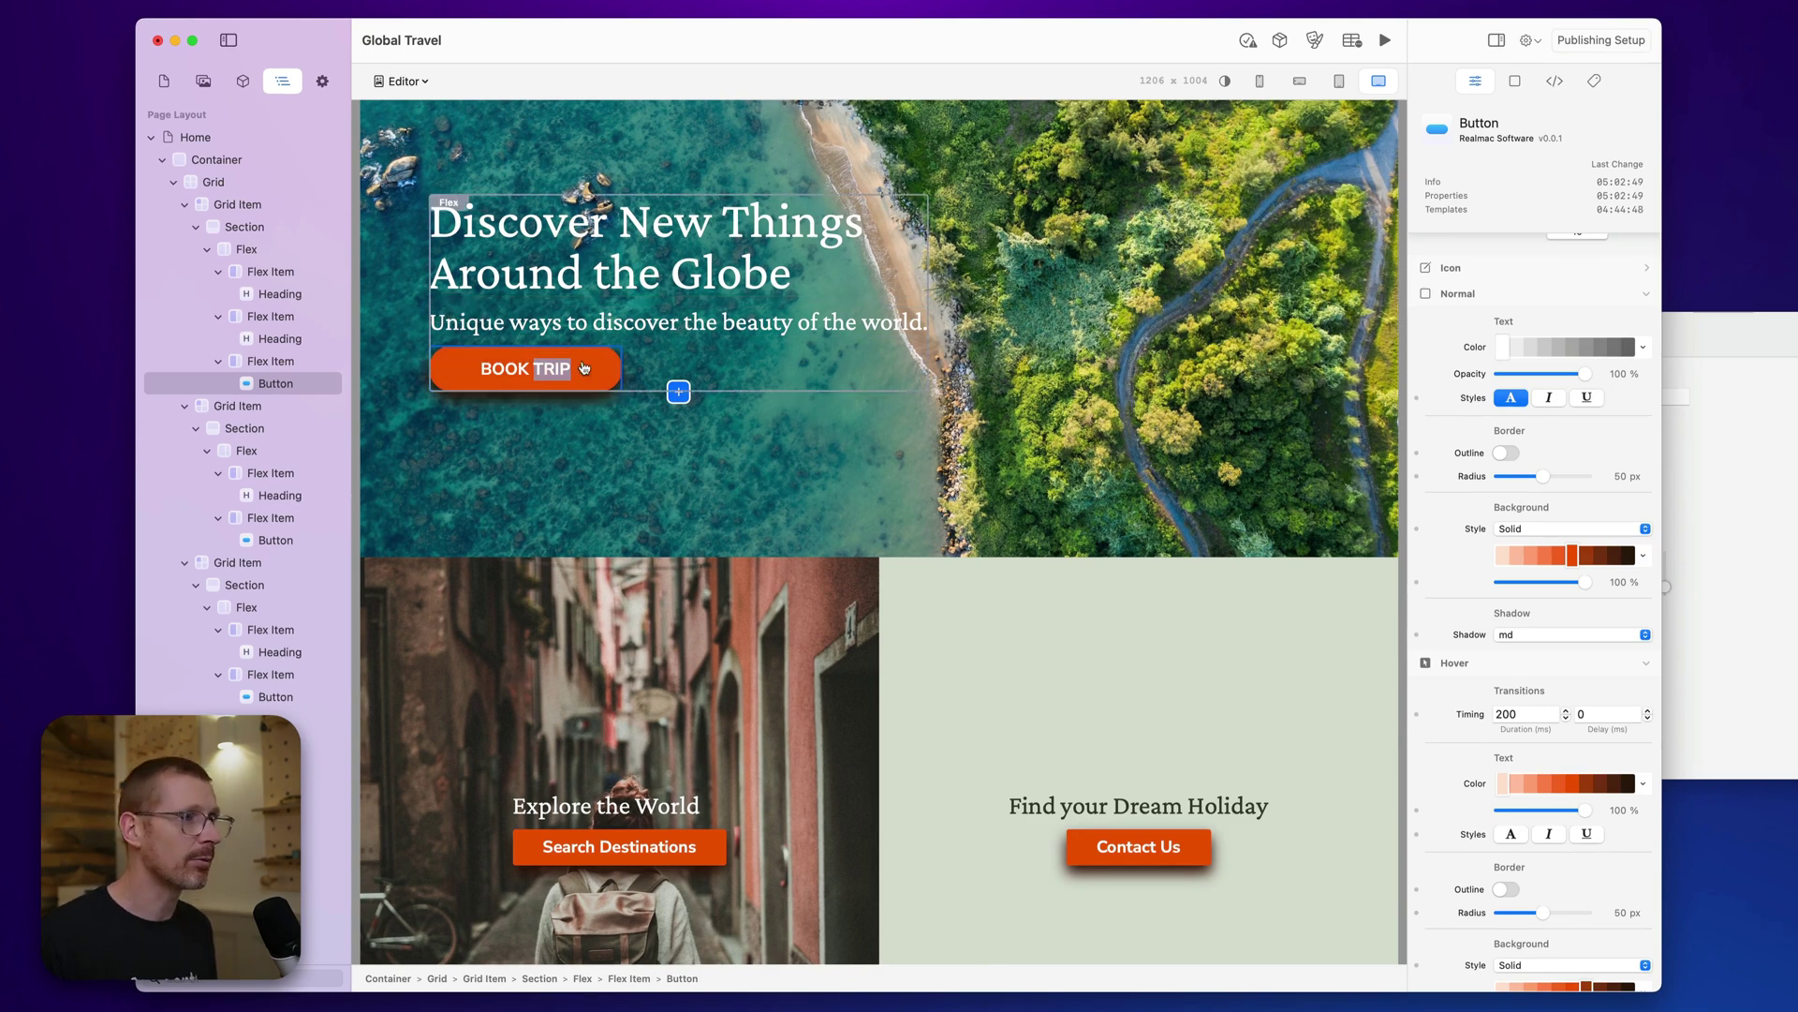
text(NOW)
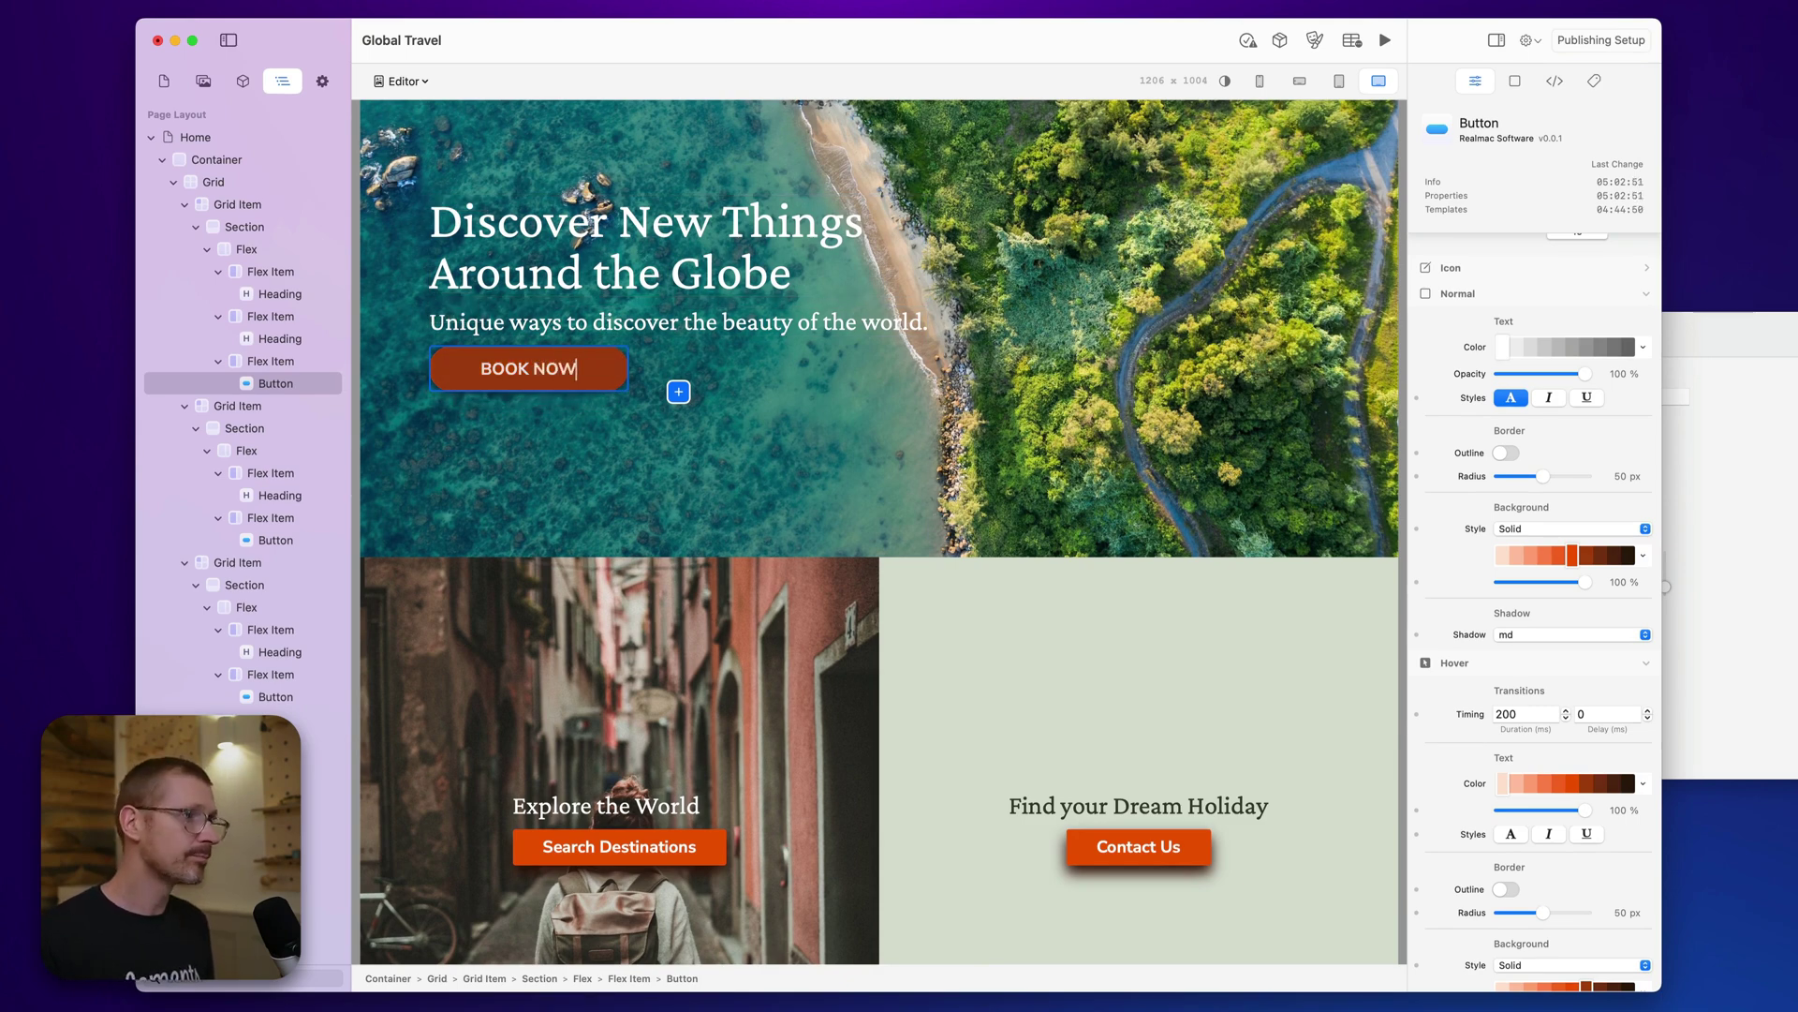
key(Escape)
click(1375, 155)
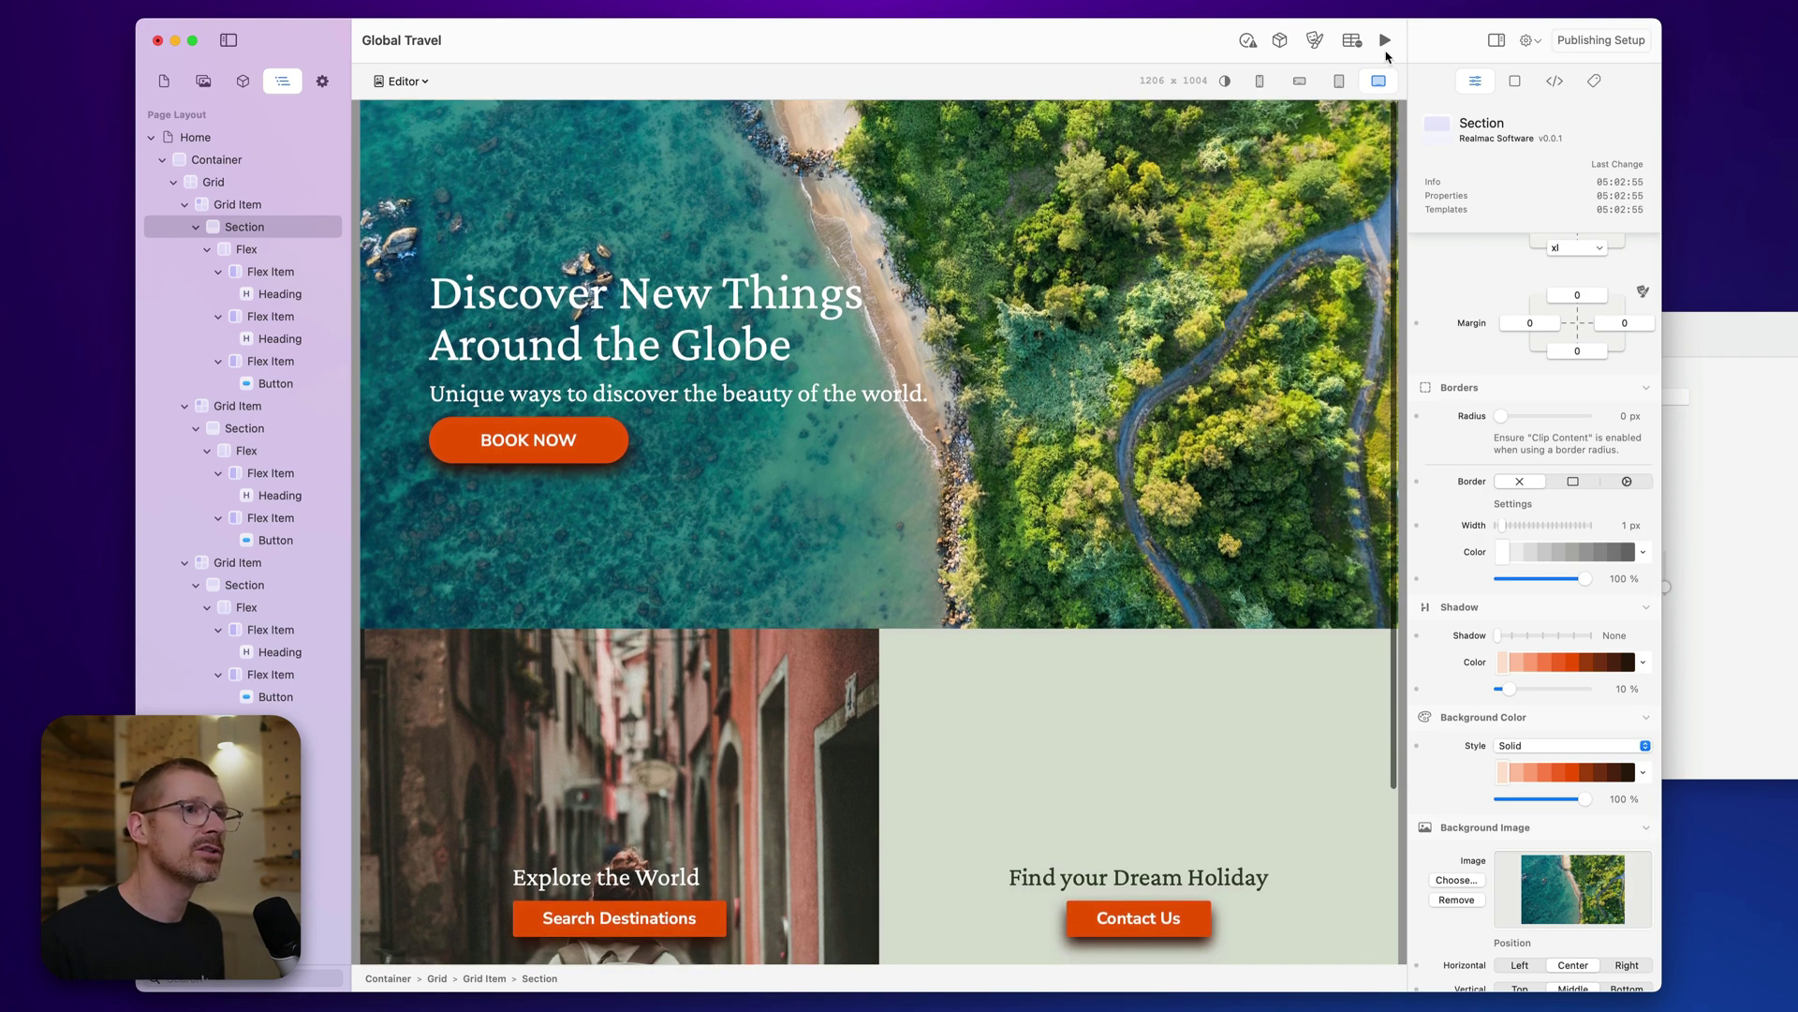
Preview the page to check the buttons and their hover effect, and view it at tablet and landscape phone widths.
click(1384, 39)
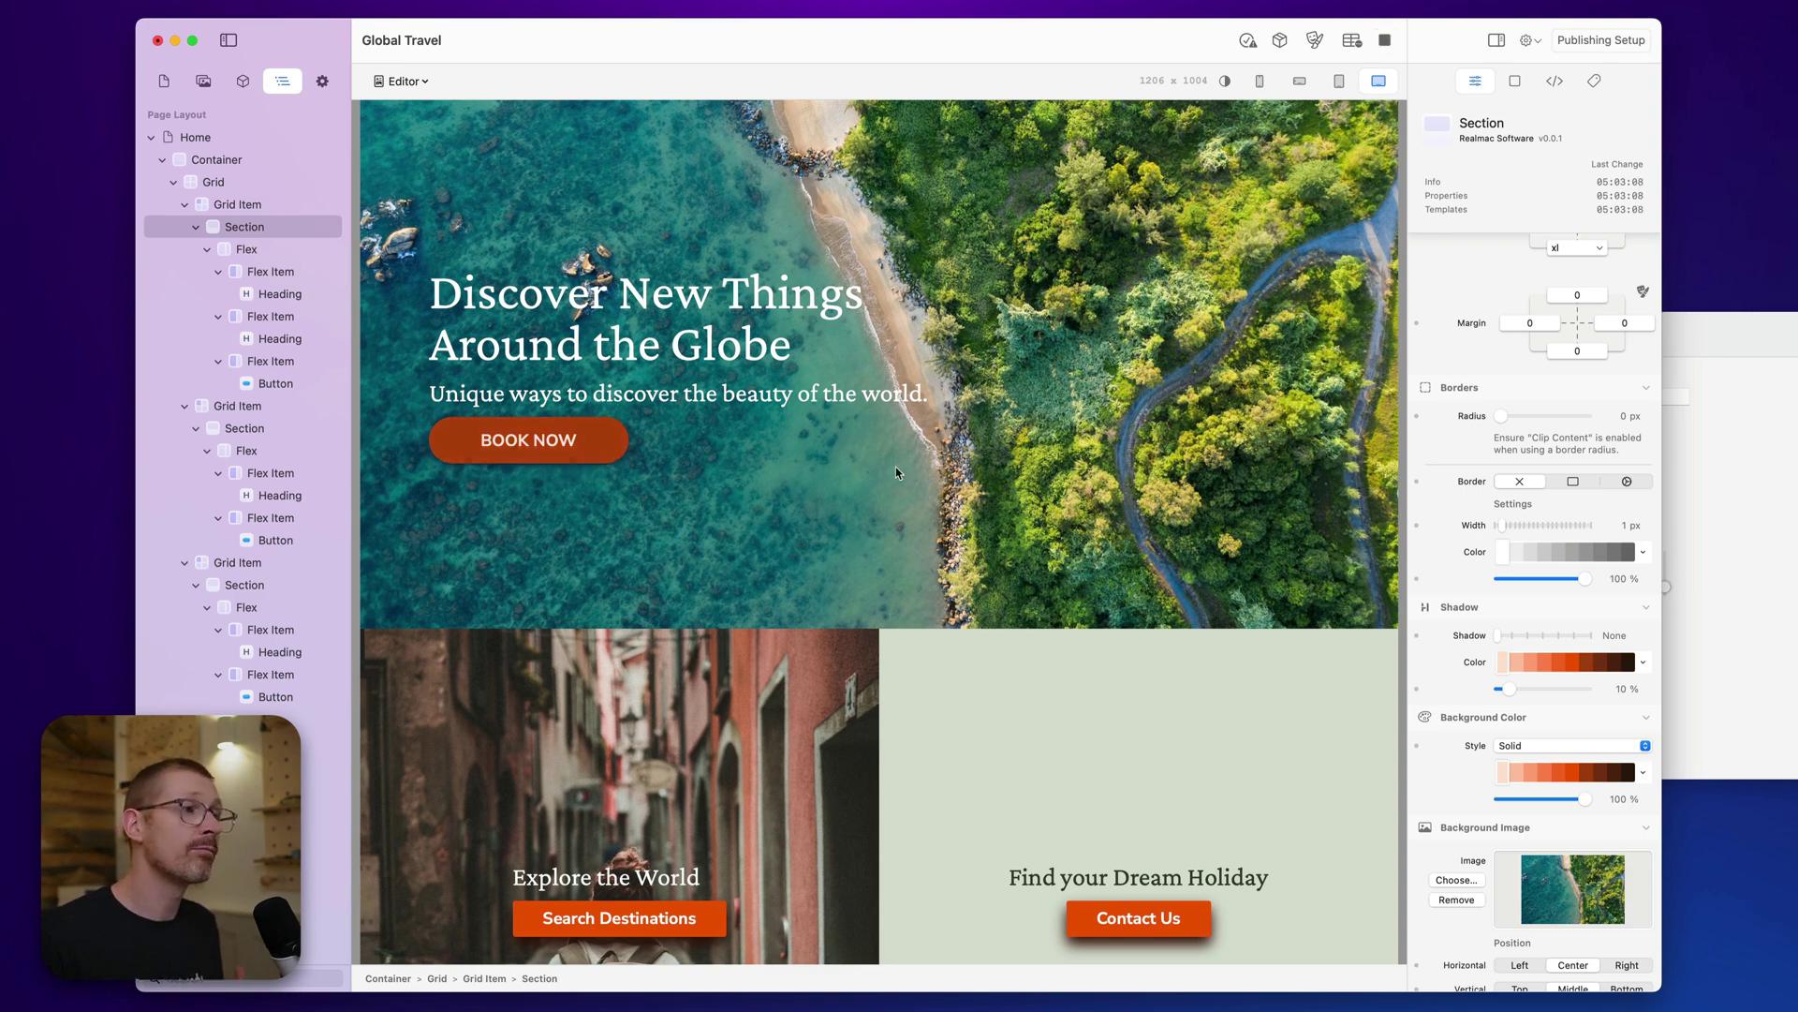
scroll(749, 434, down, 2)
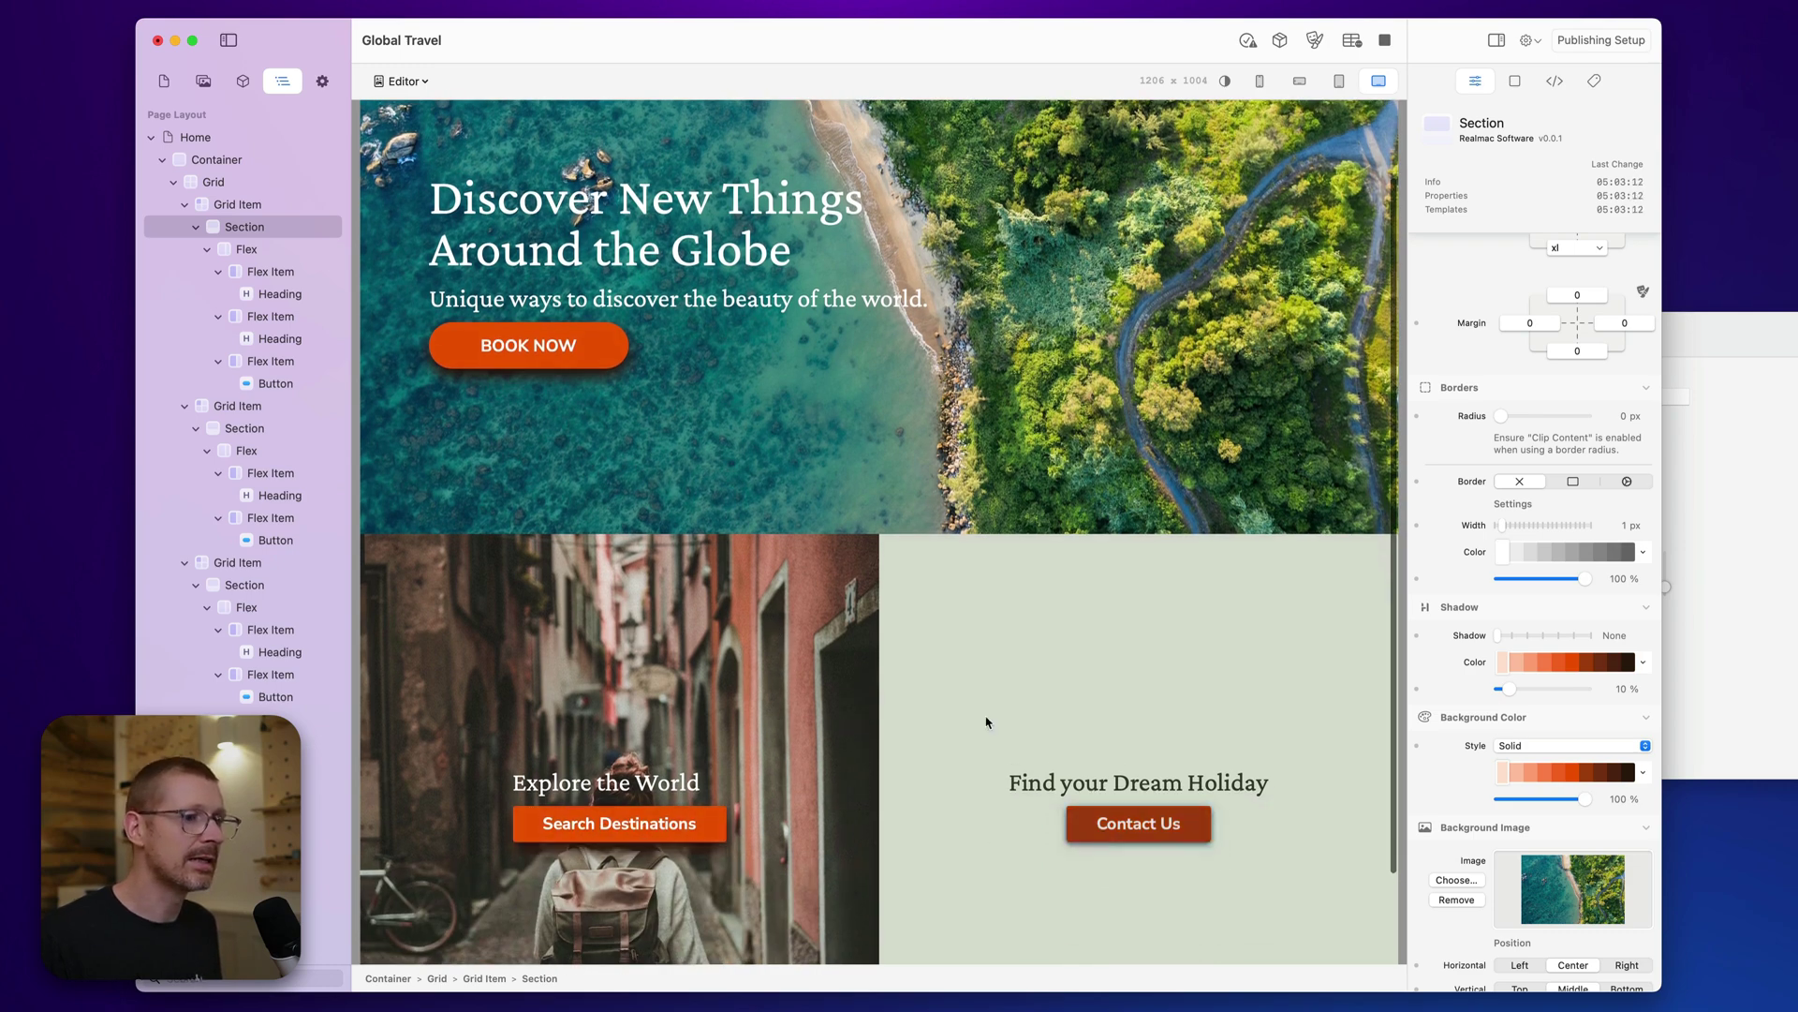
scroll(897, 616, up, 2)
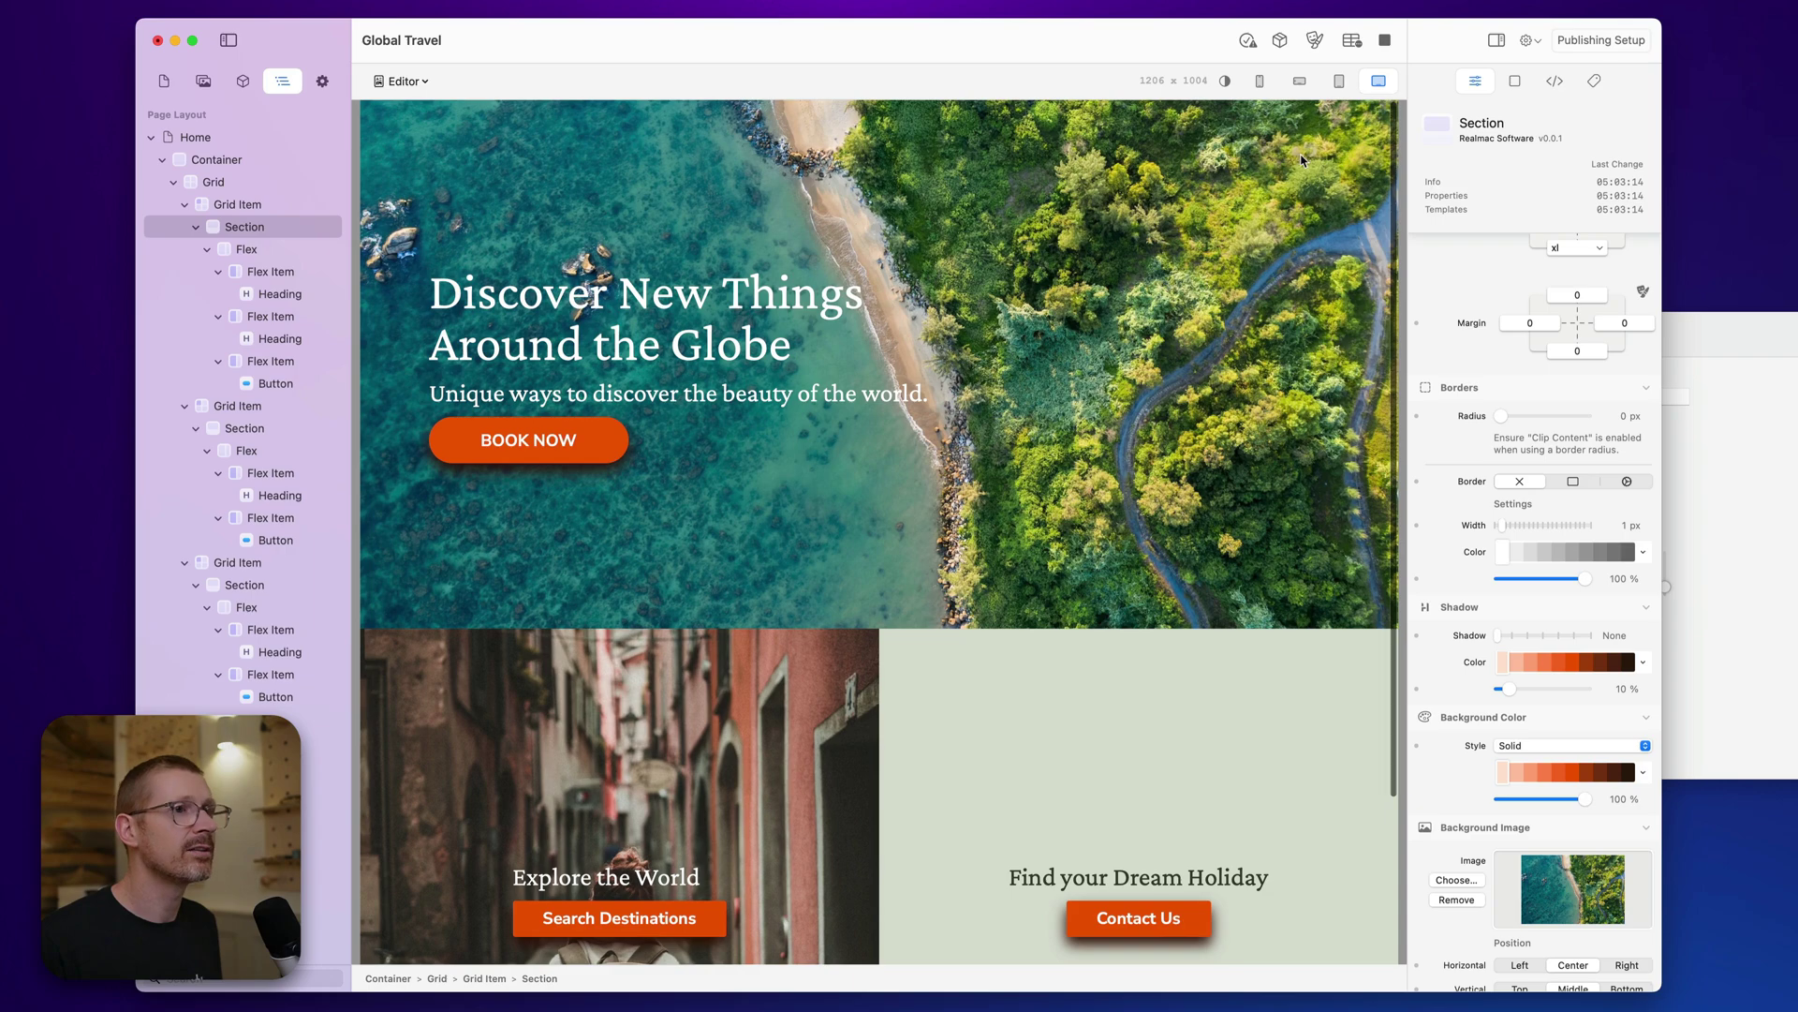
click(1341, 83)
click(1292, 83)
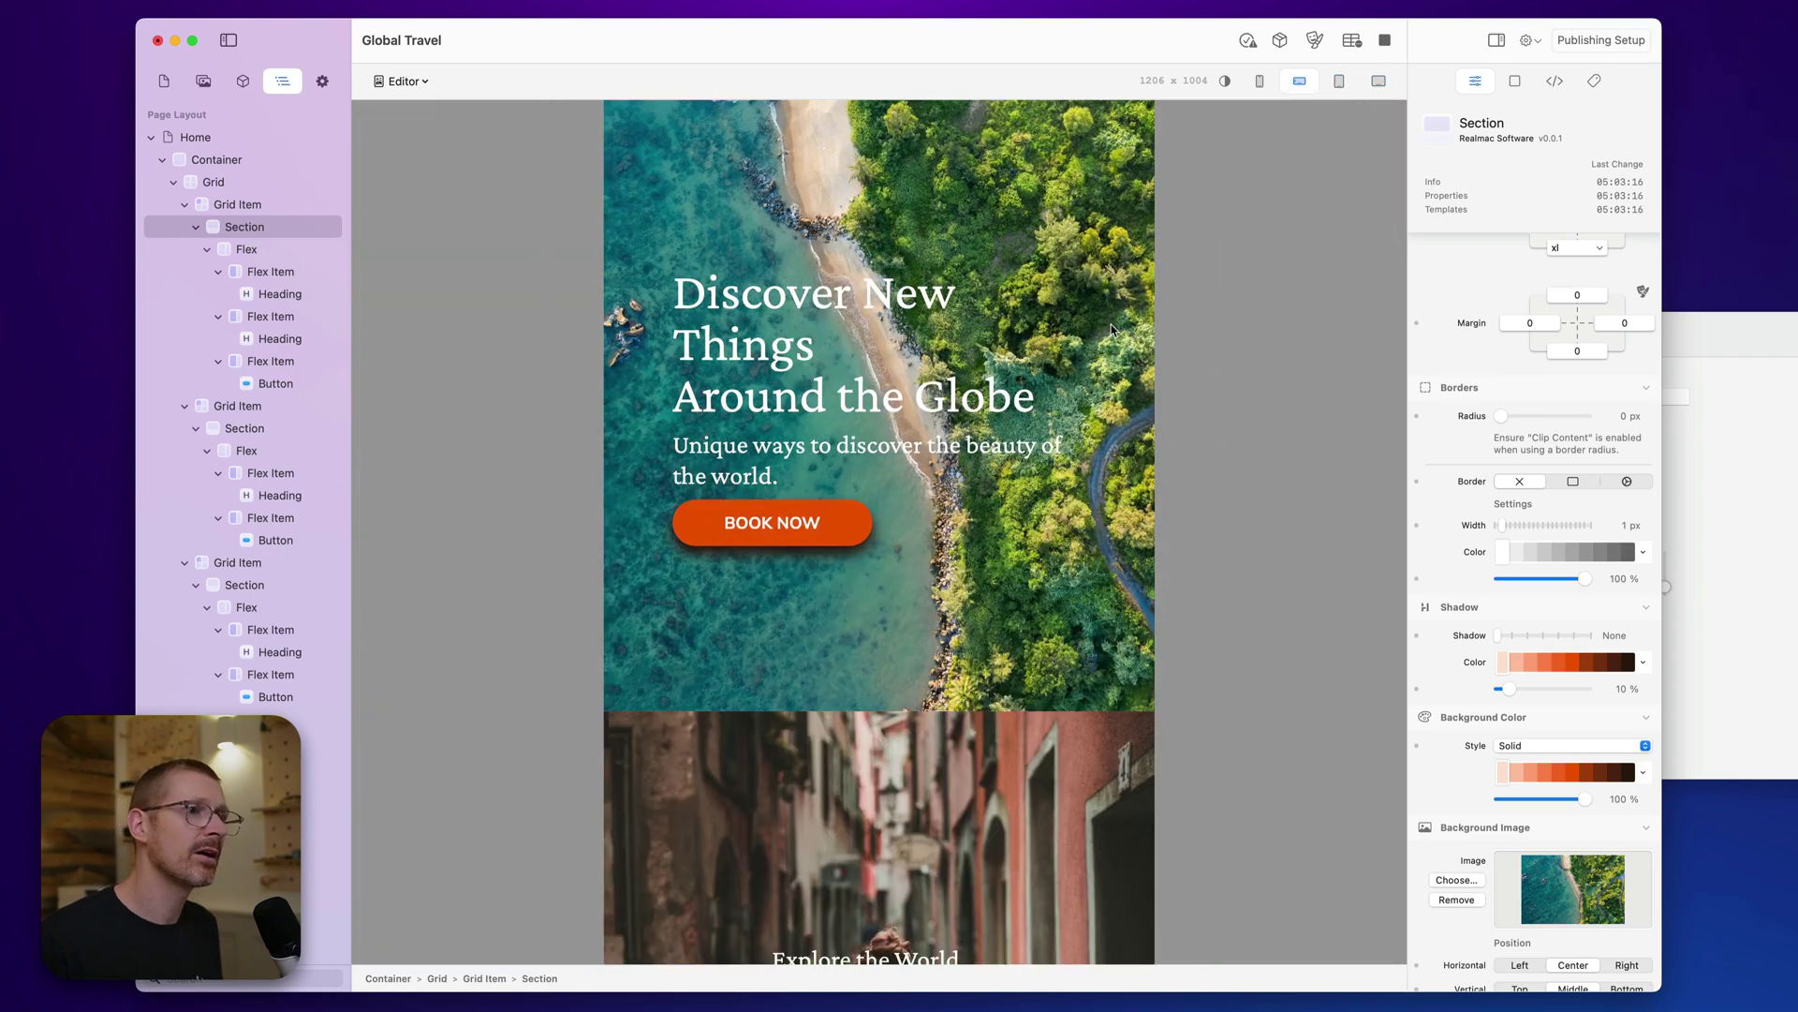
drag(1159, 321, 1391, 106)
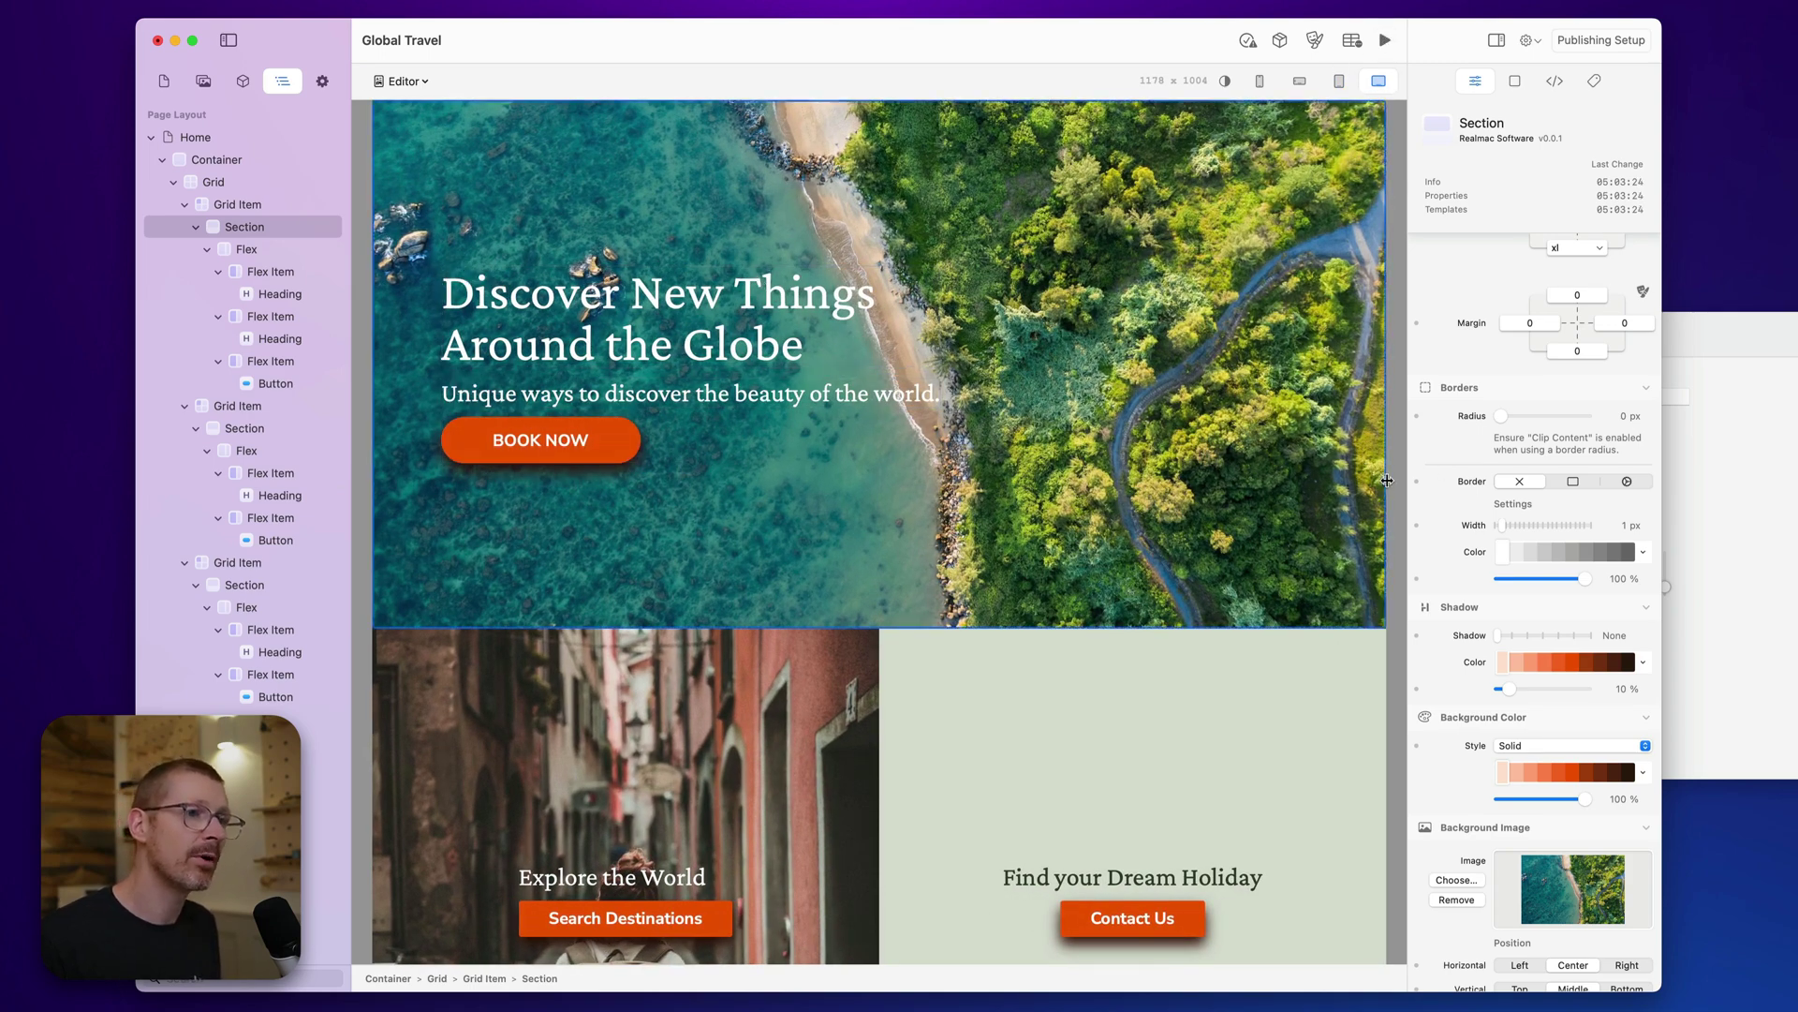
Narrow the editor canvas to about 726 px to check the stacked layout, and widen it back to desktop size.
drag(1387, 481, 1192, 494)
scroll(1038, 692, down, 10)
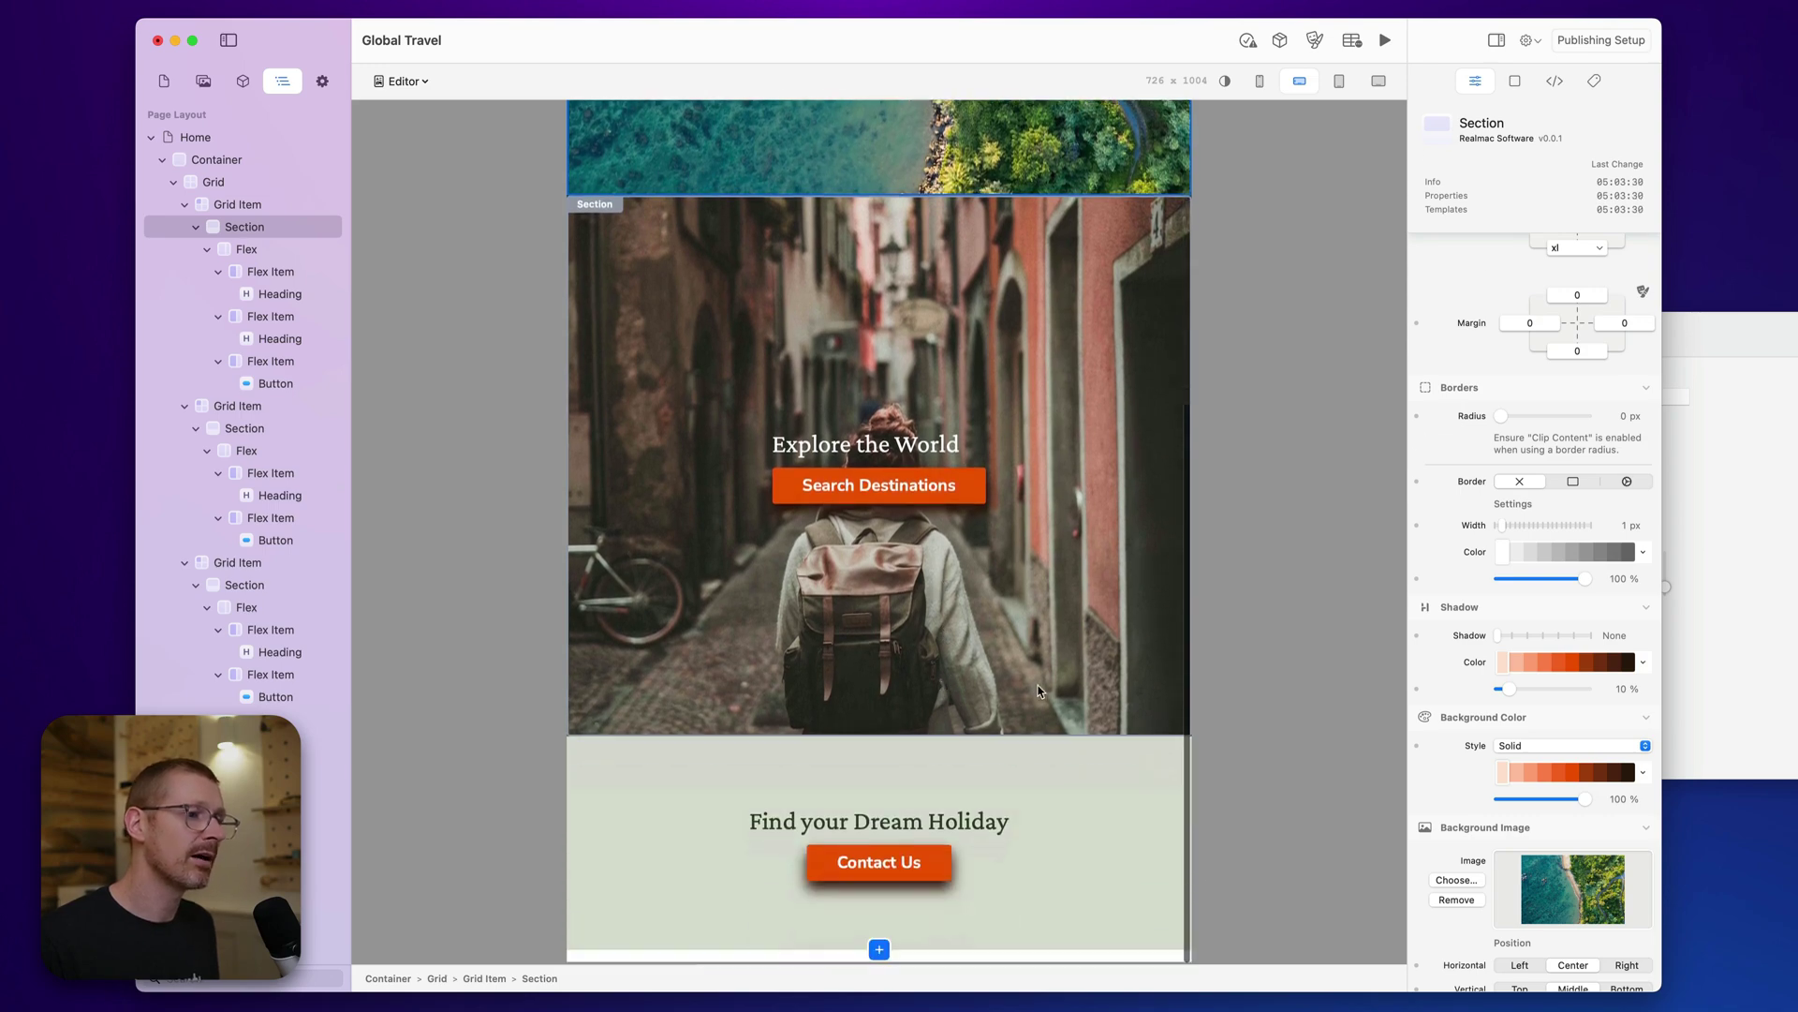
drag(1192, 574, 1387, 574)
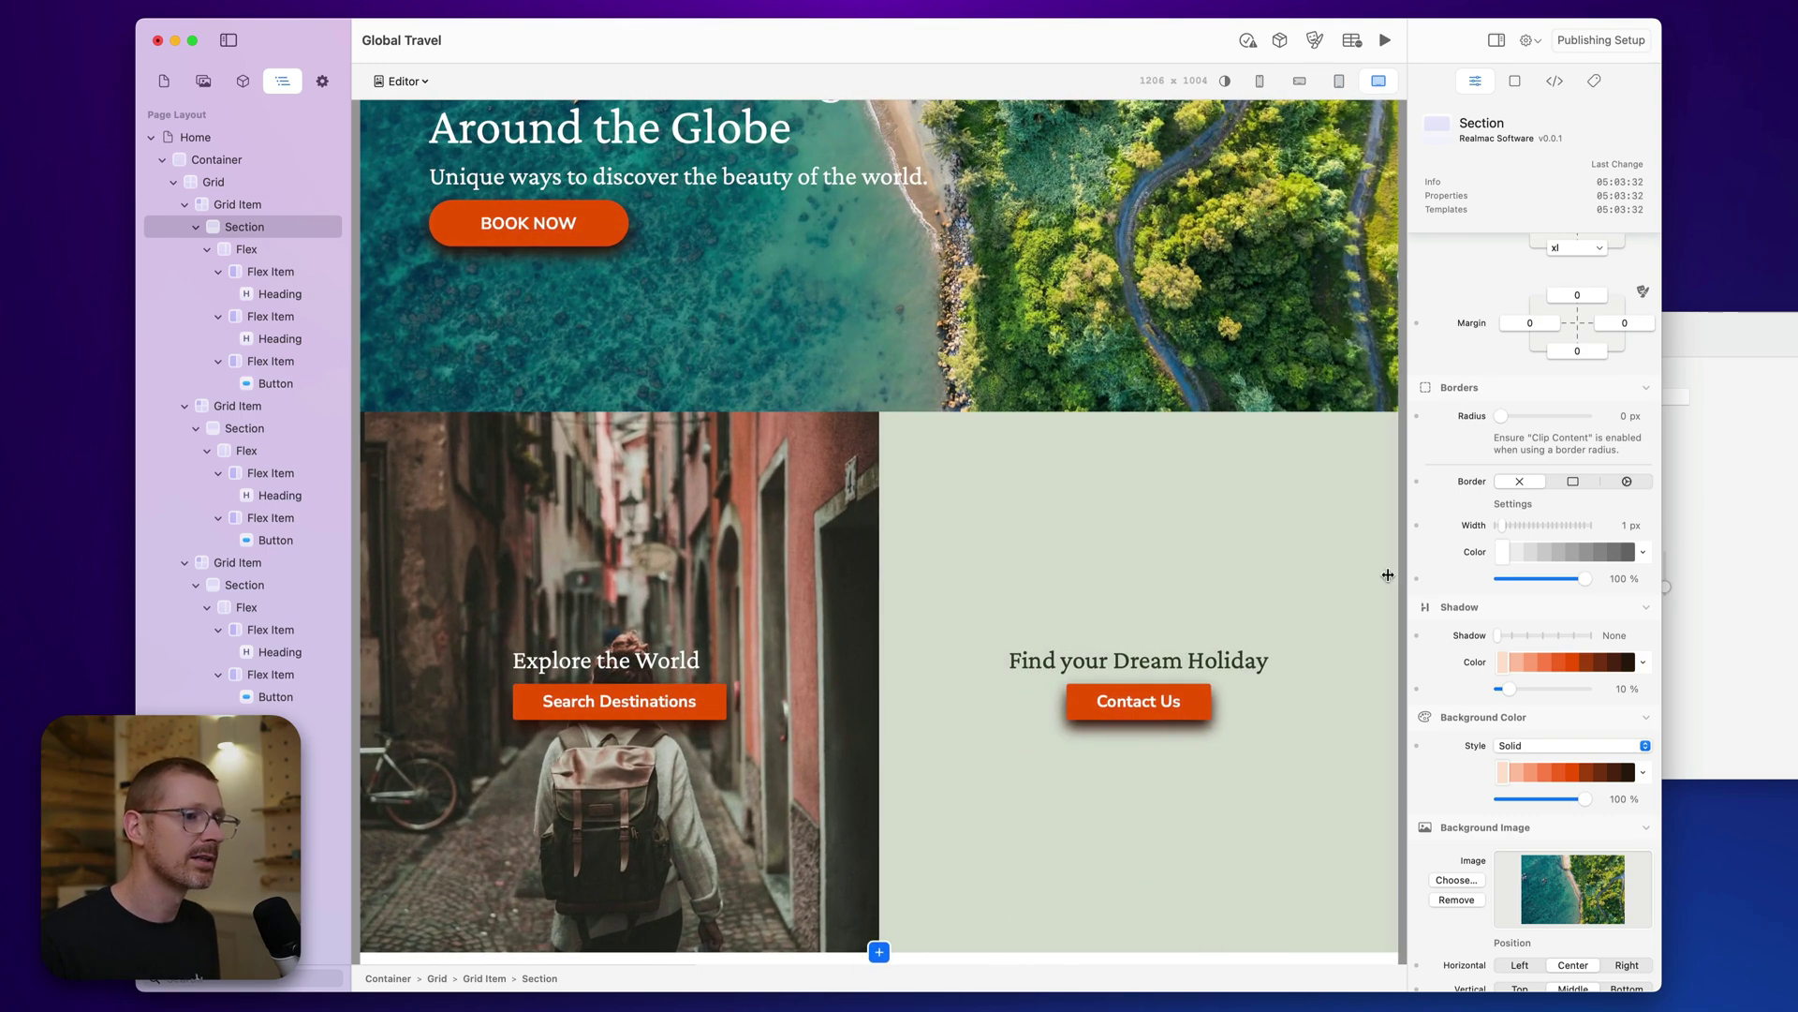
scroll(711, 468, up, 5)
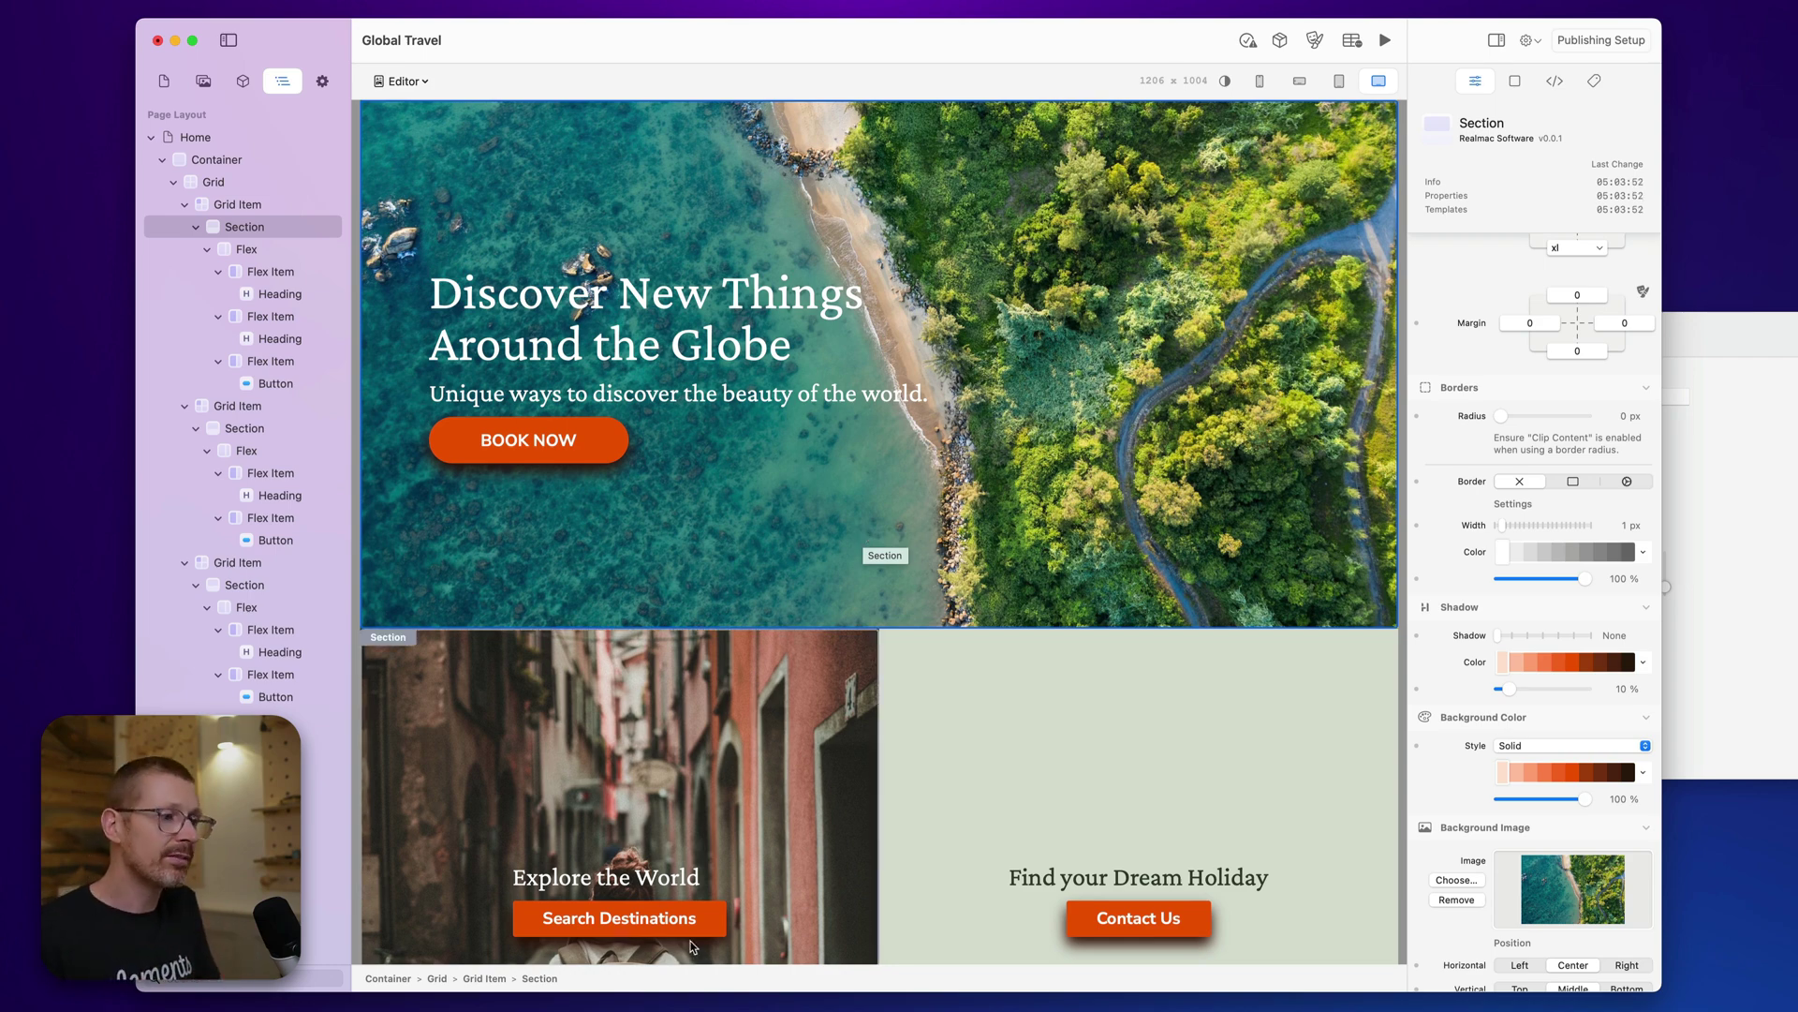
Select the Contact Us and BOOK NOW buttons, the hero subheading and its Flex container in turn to examine their settings.
drag(683, 923, 1128, 933)
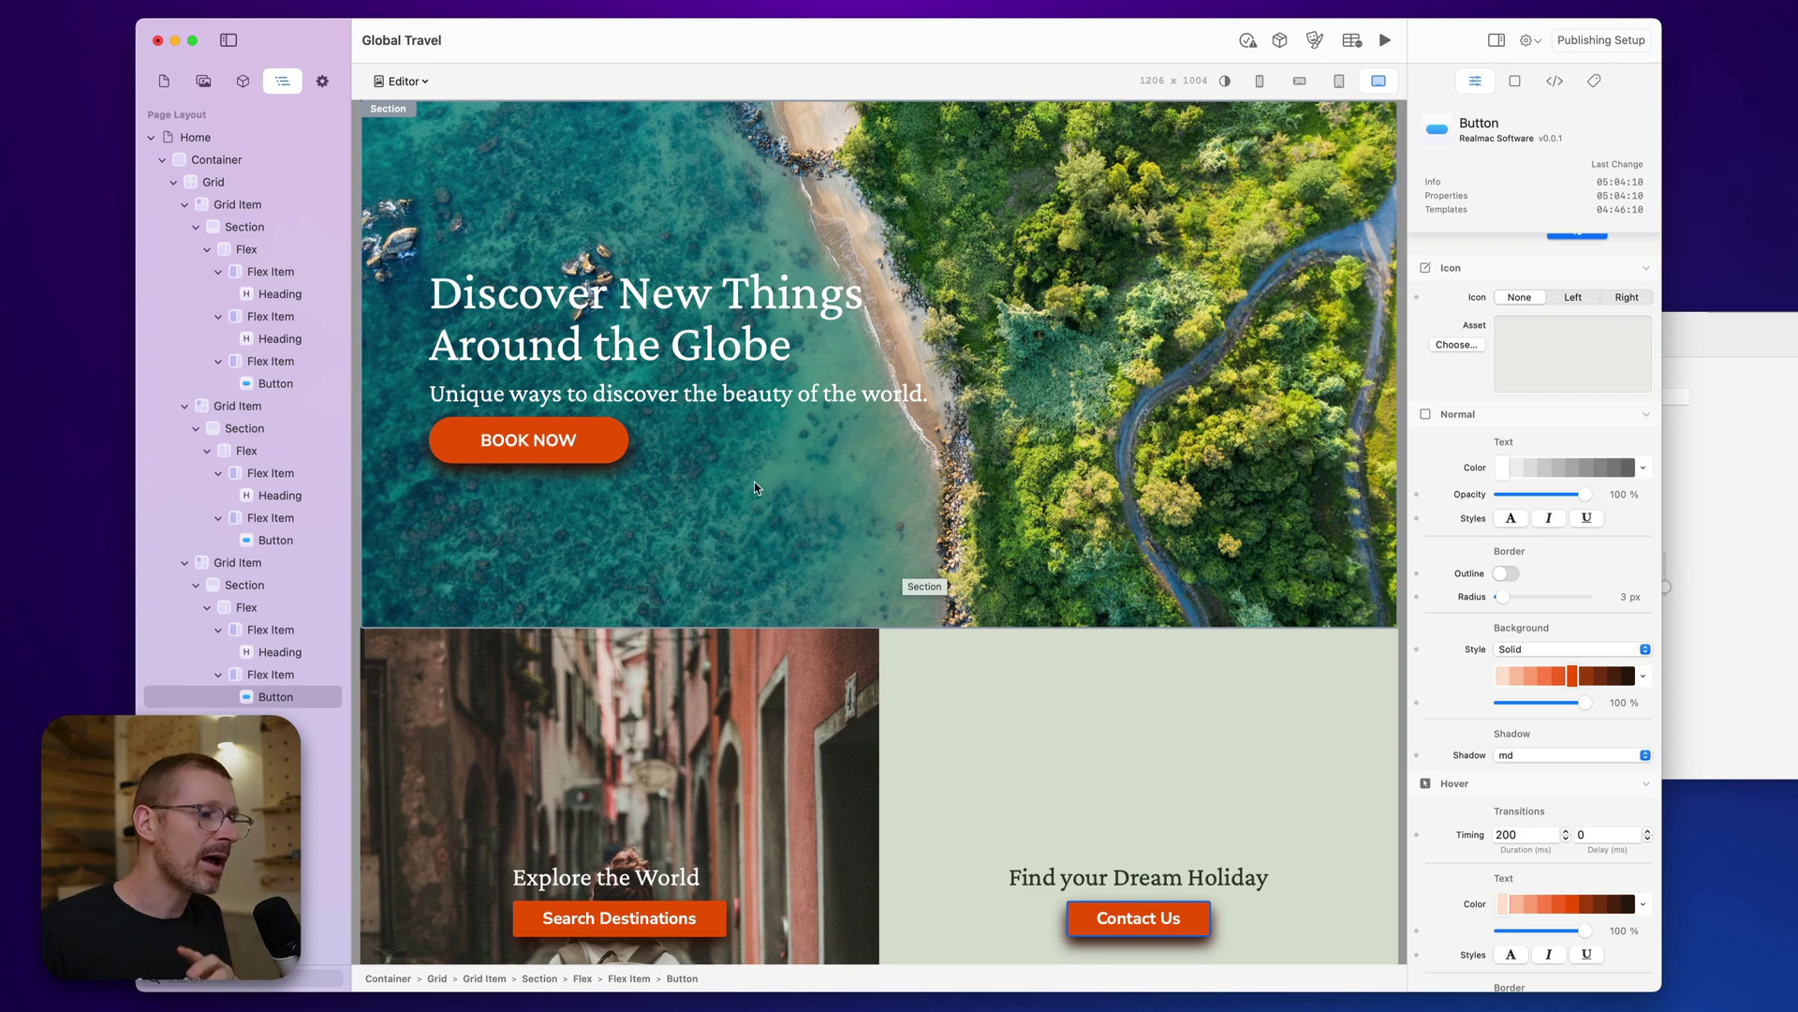
click(638, 398)
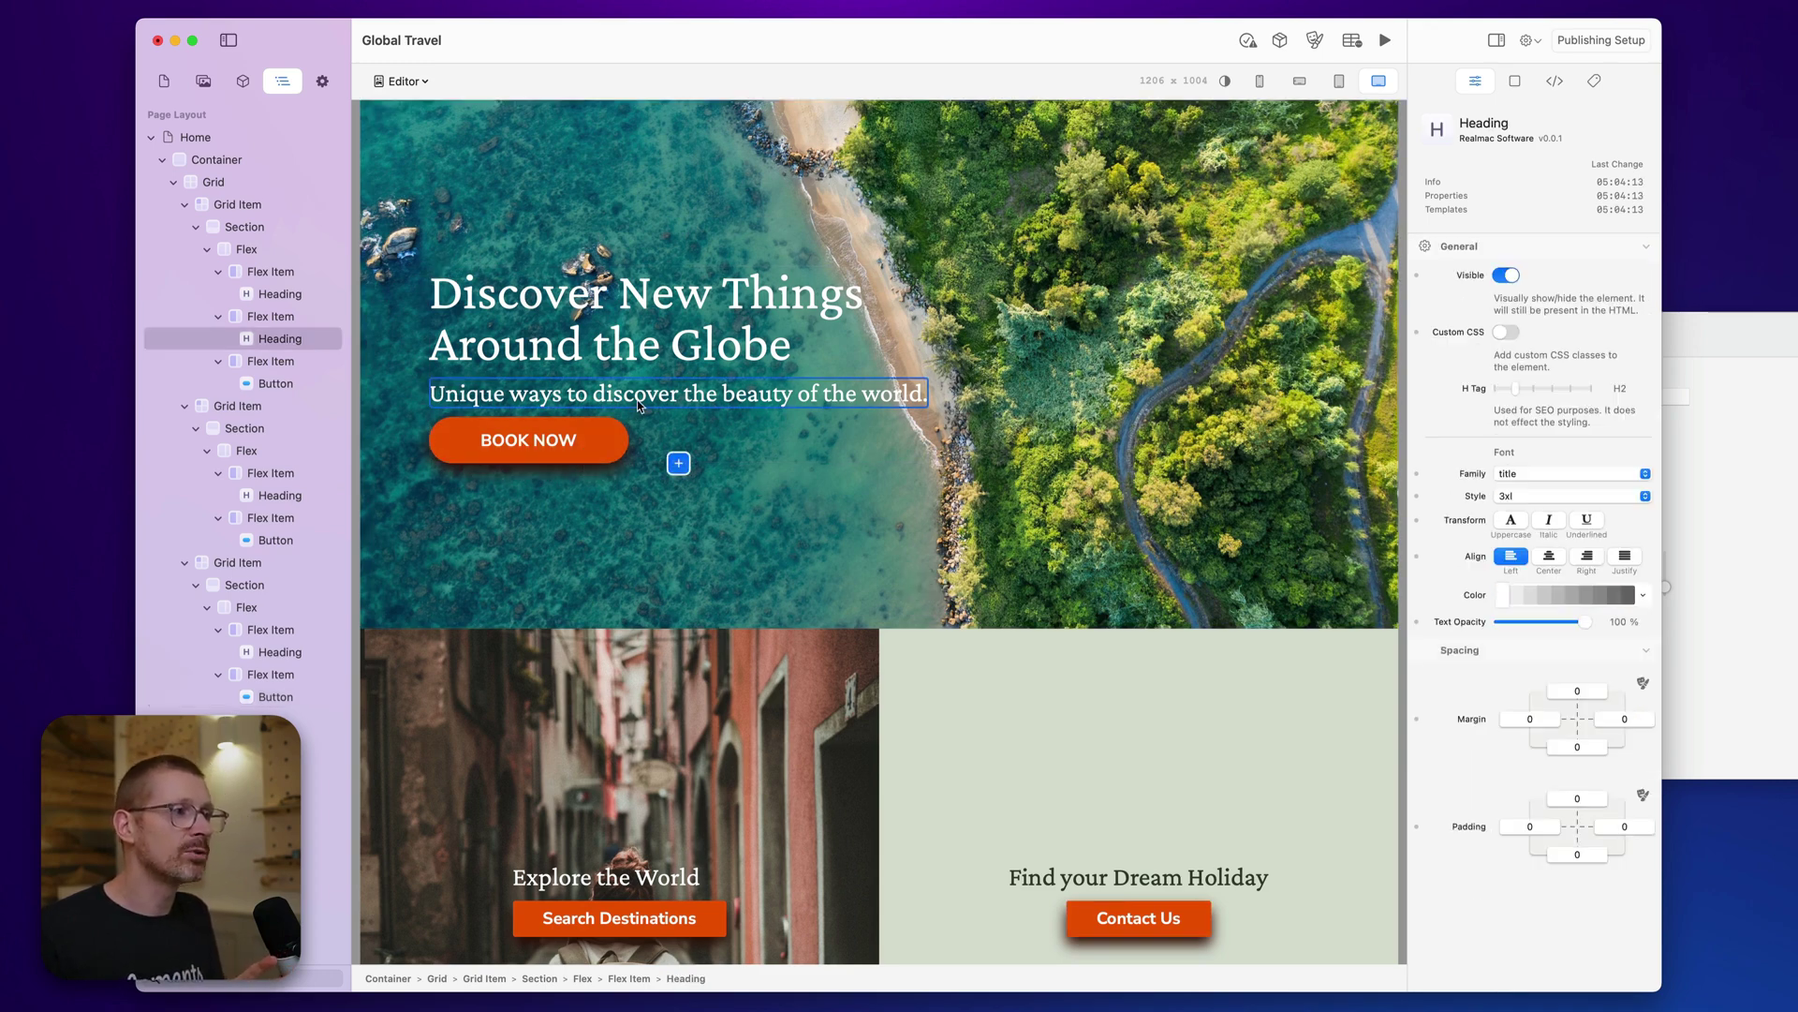
click(602, 447)
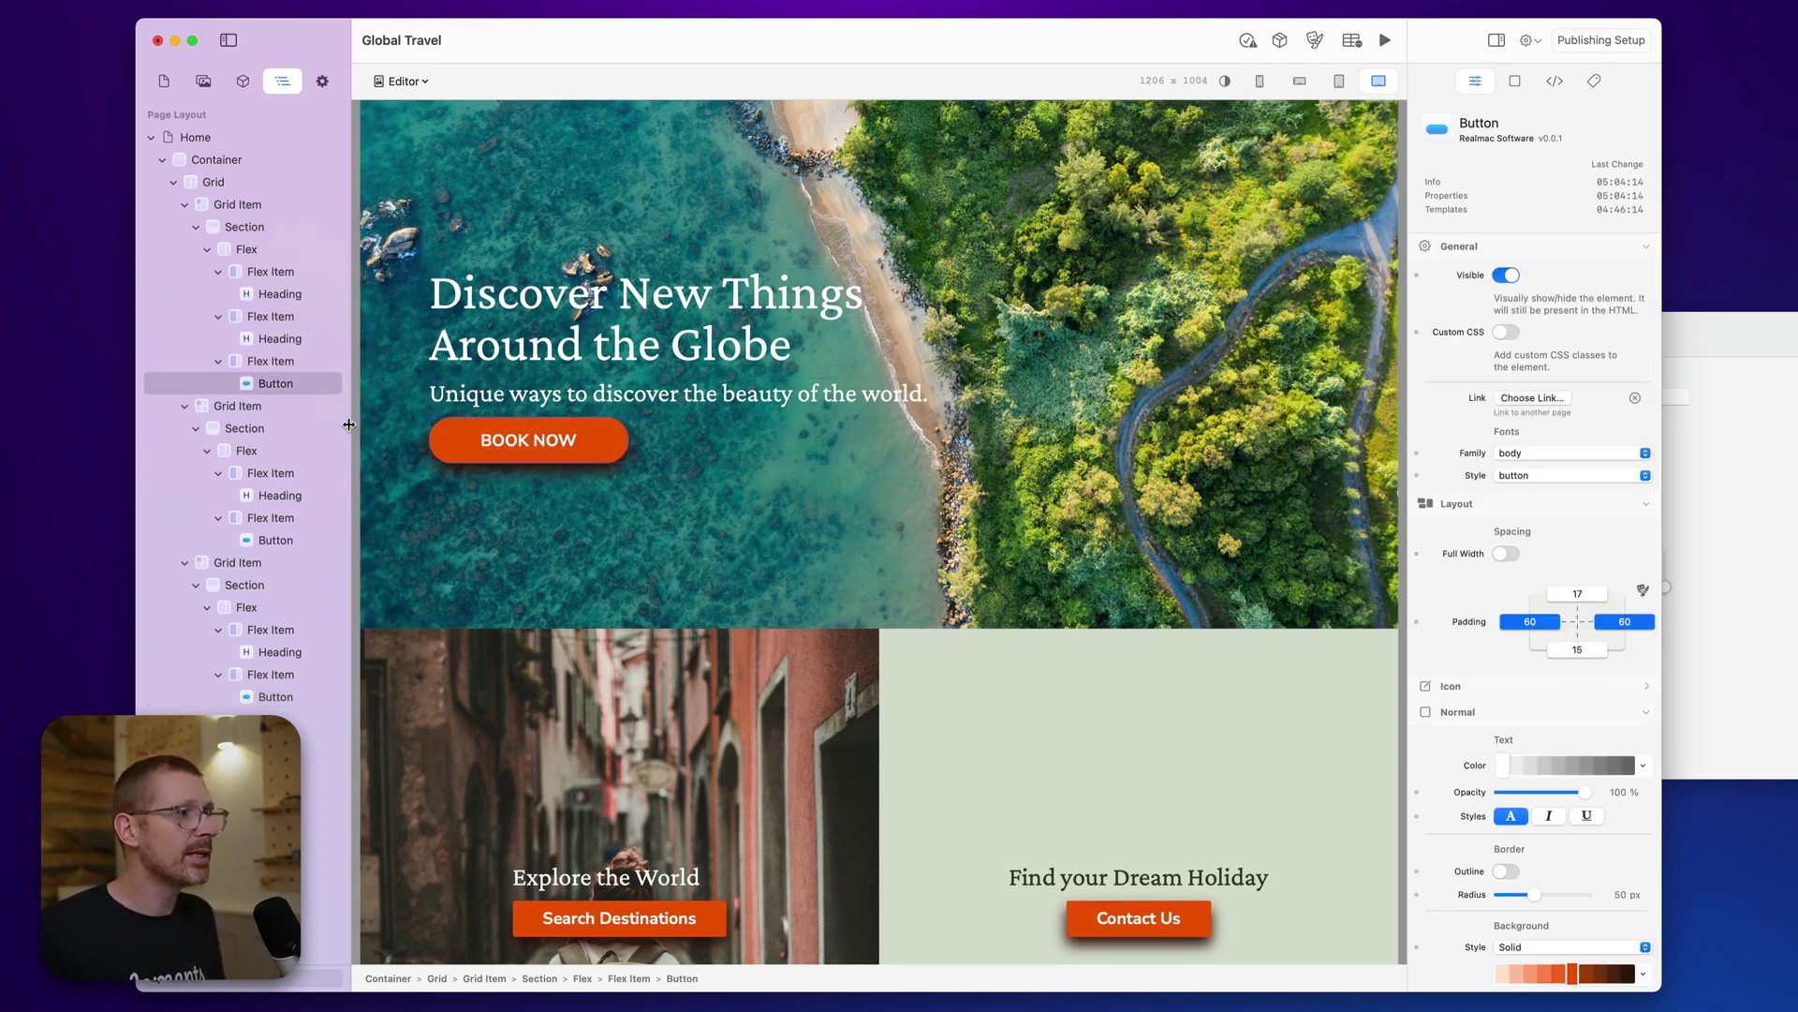
click(613, 395)
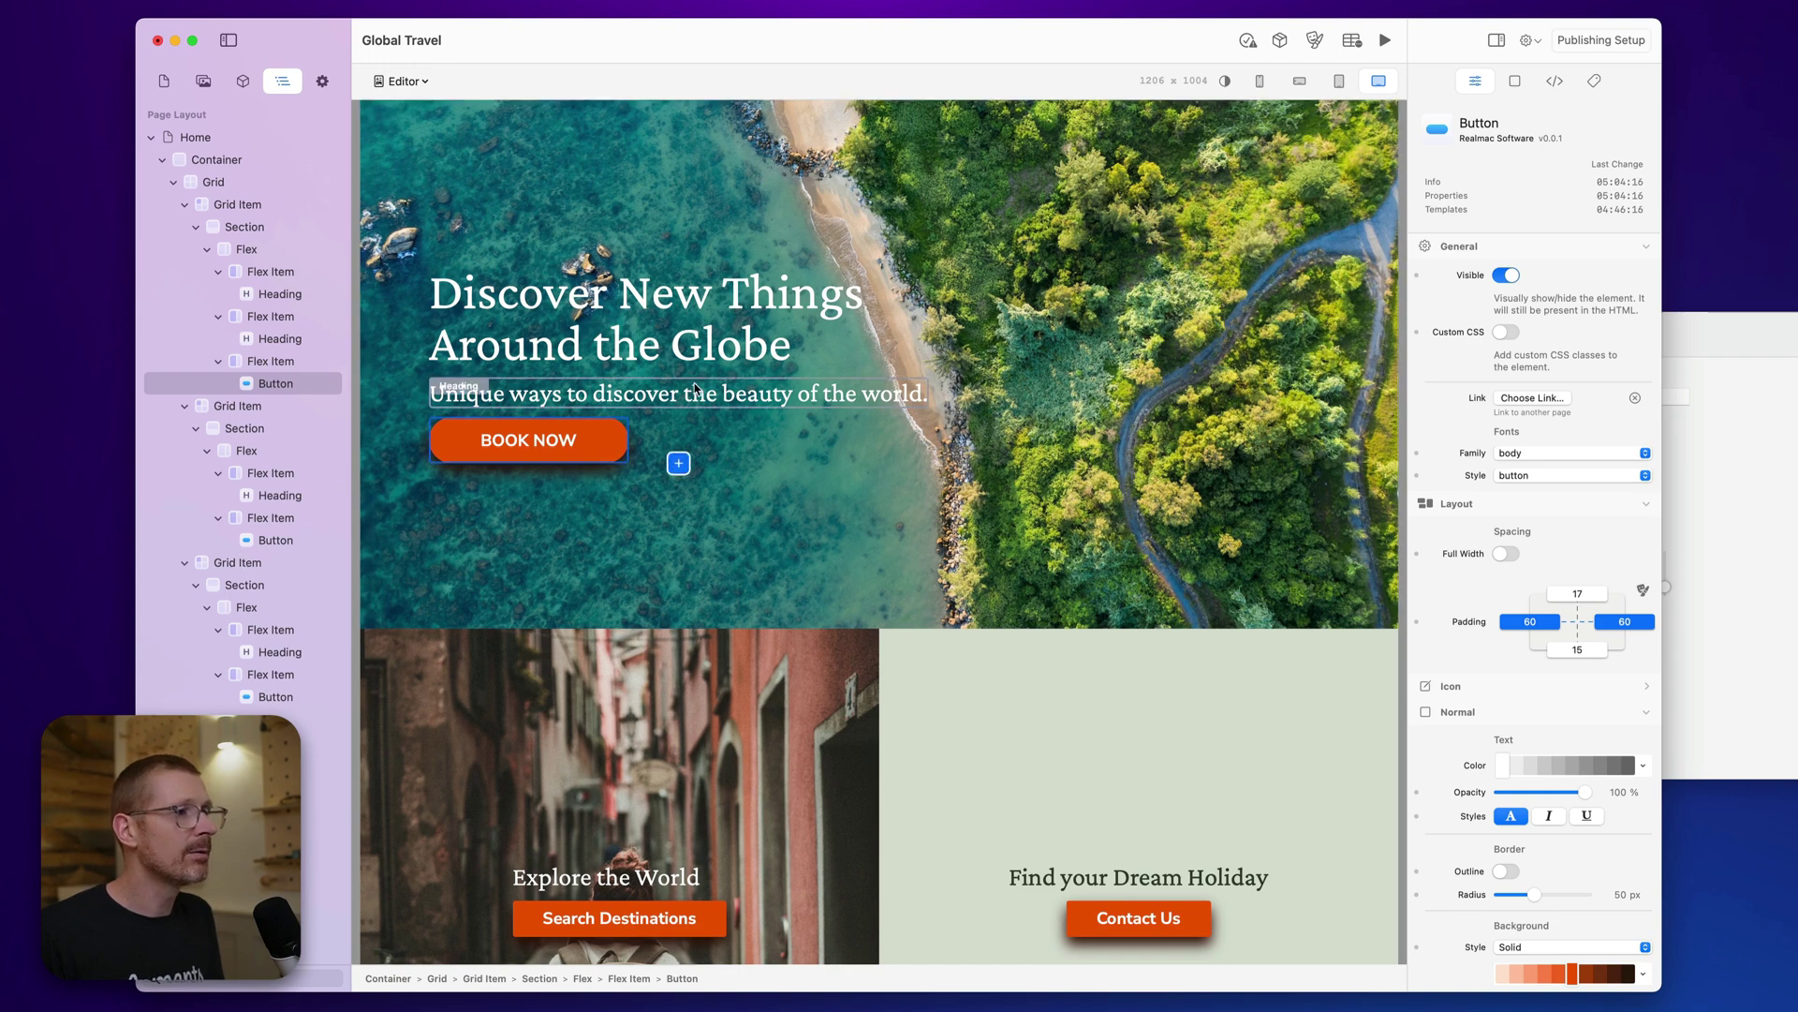
click(706, 354)
click(706, 399)
click(768, 440)
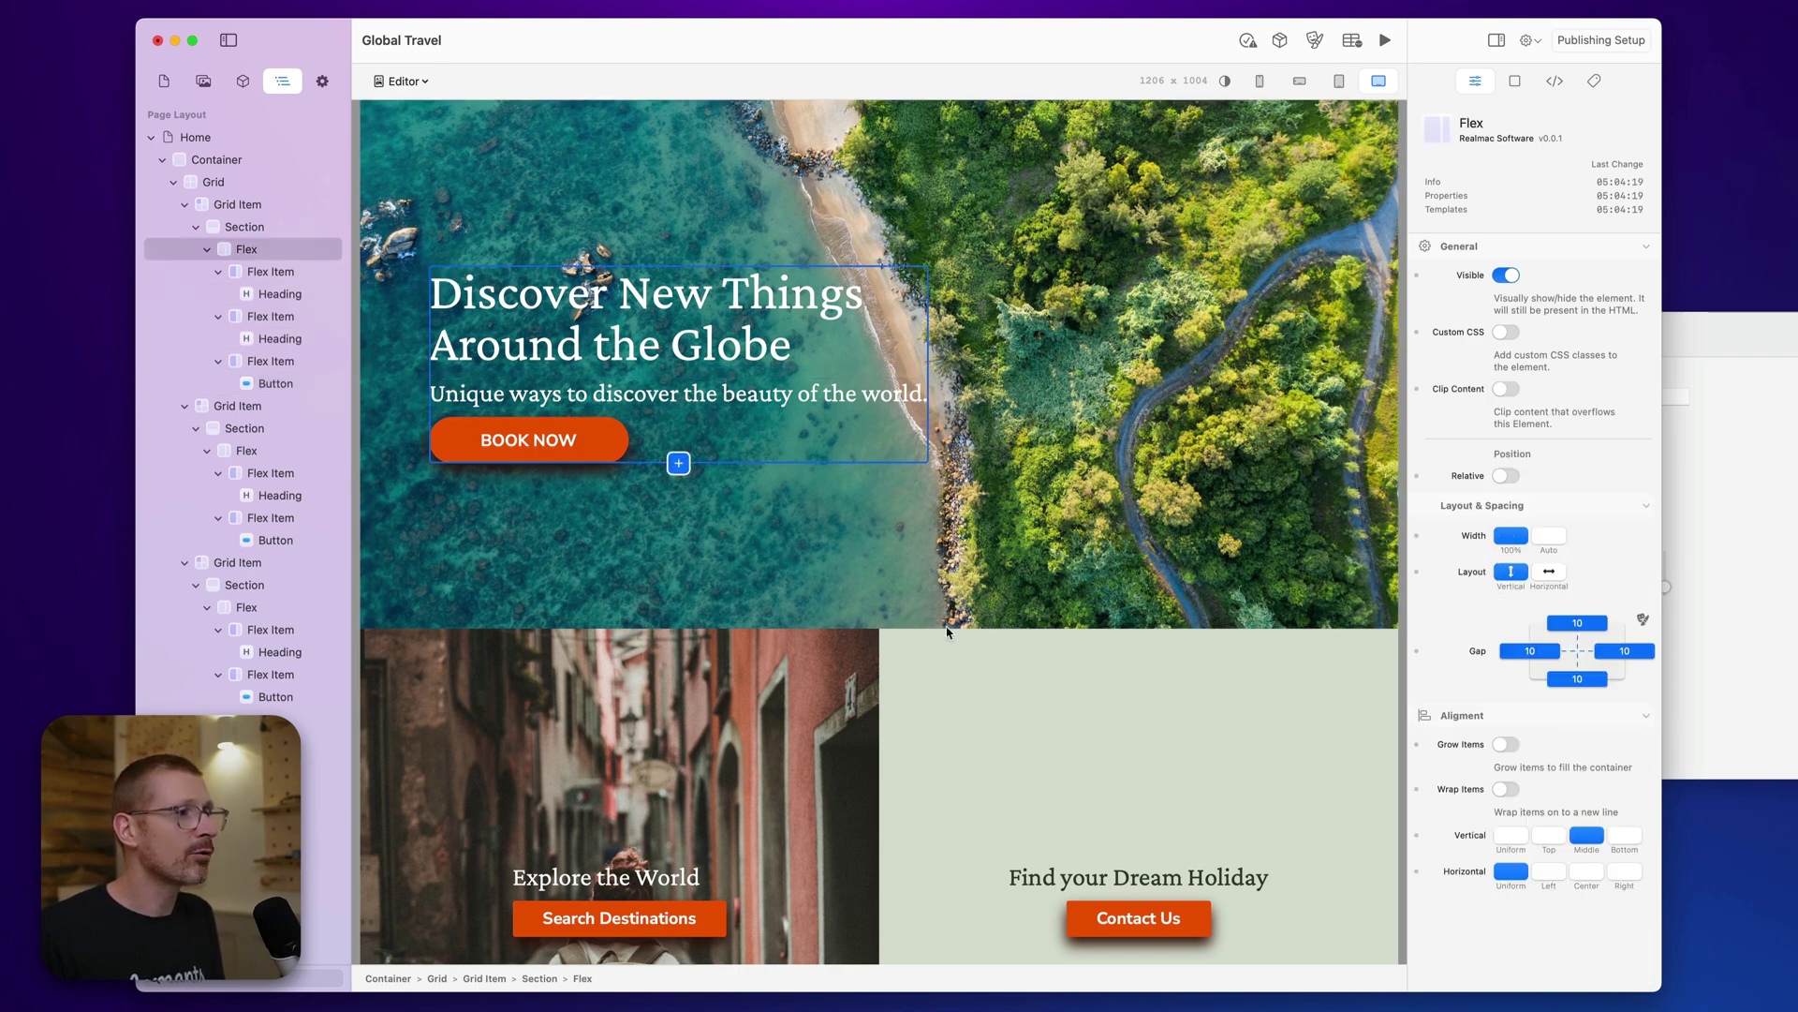
click(1263, 850)
click(1136, 920)
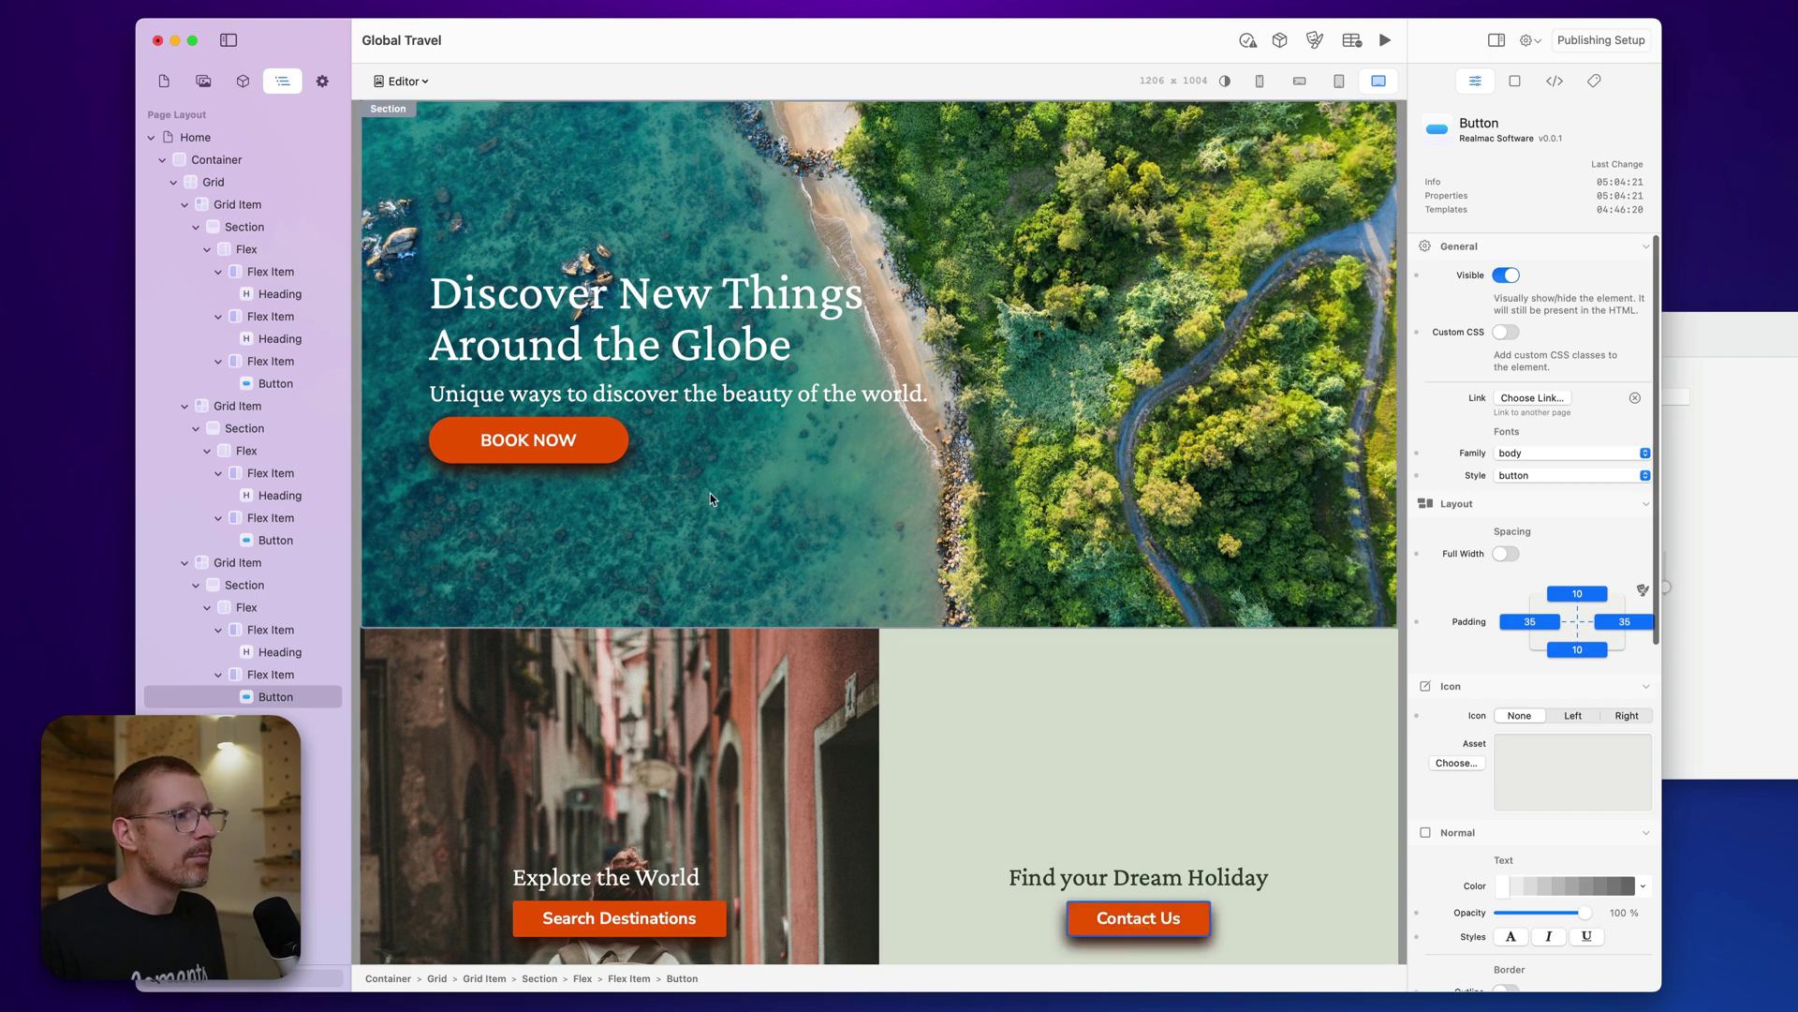
click(660, 448)
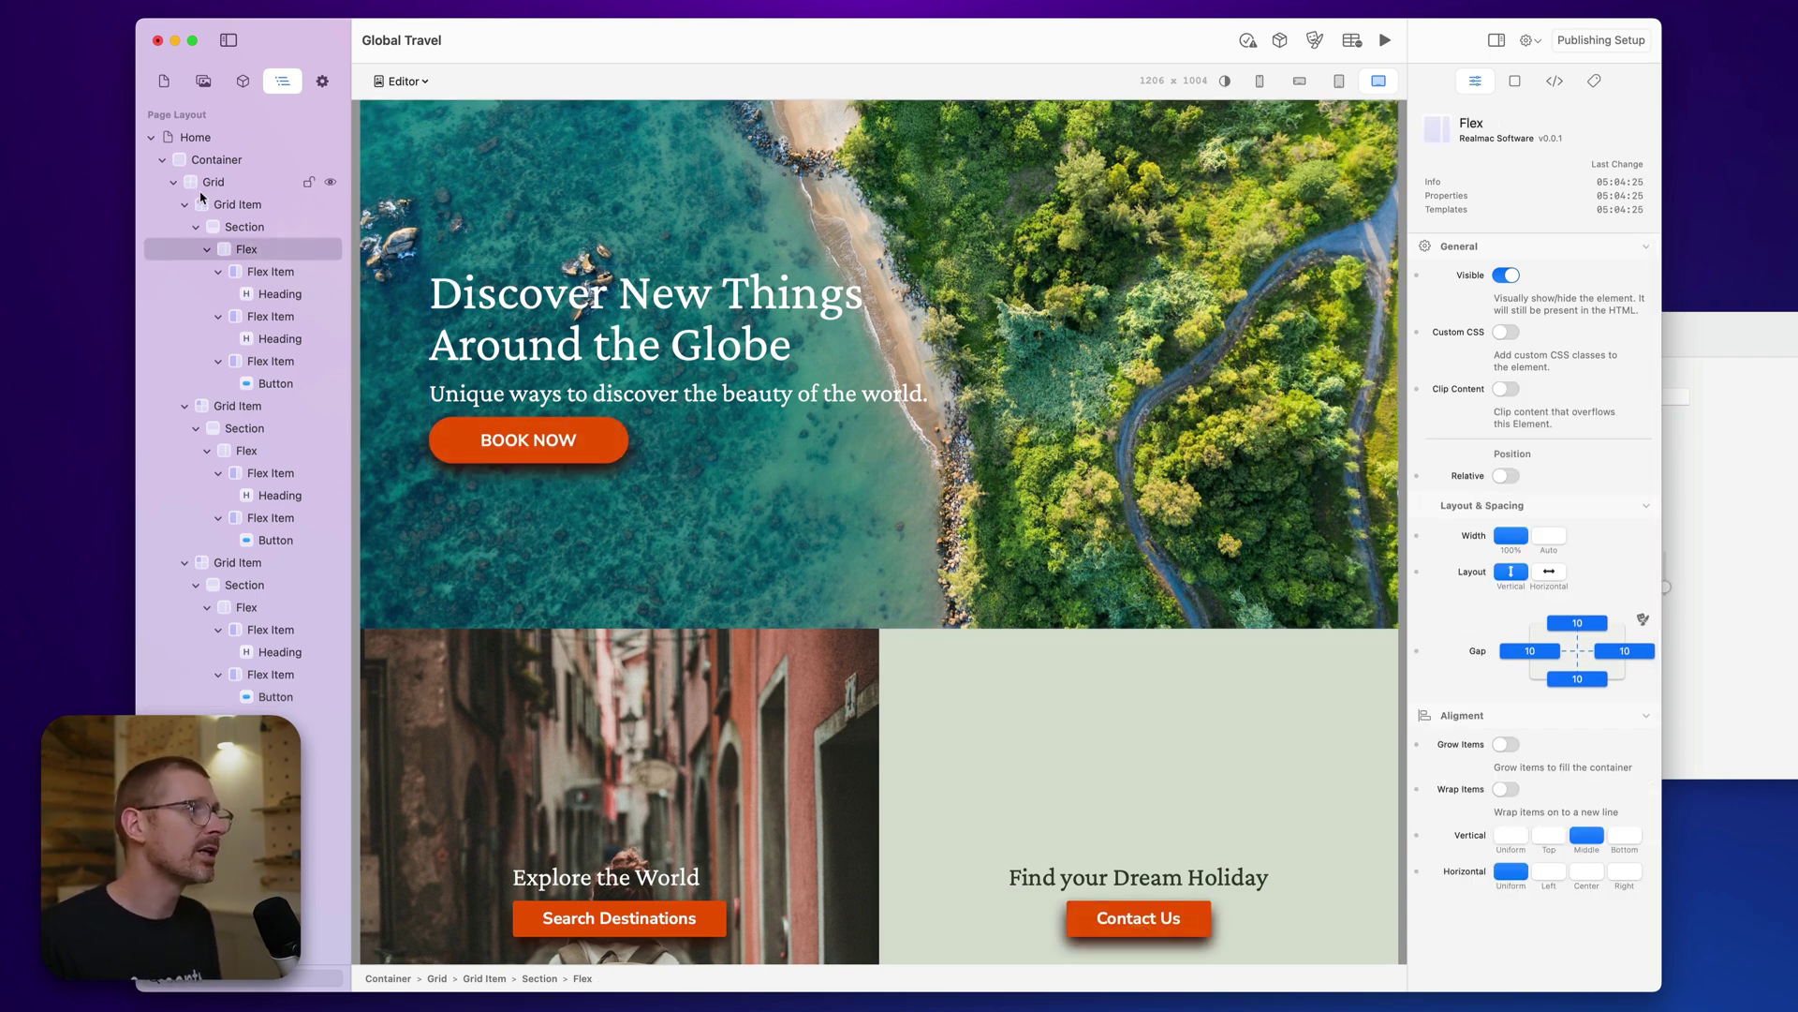
click(197, 228)
click(197, 228)
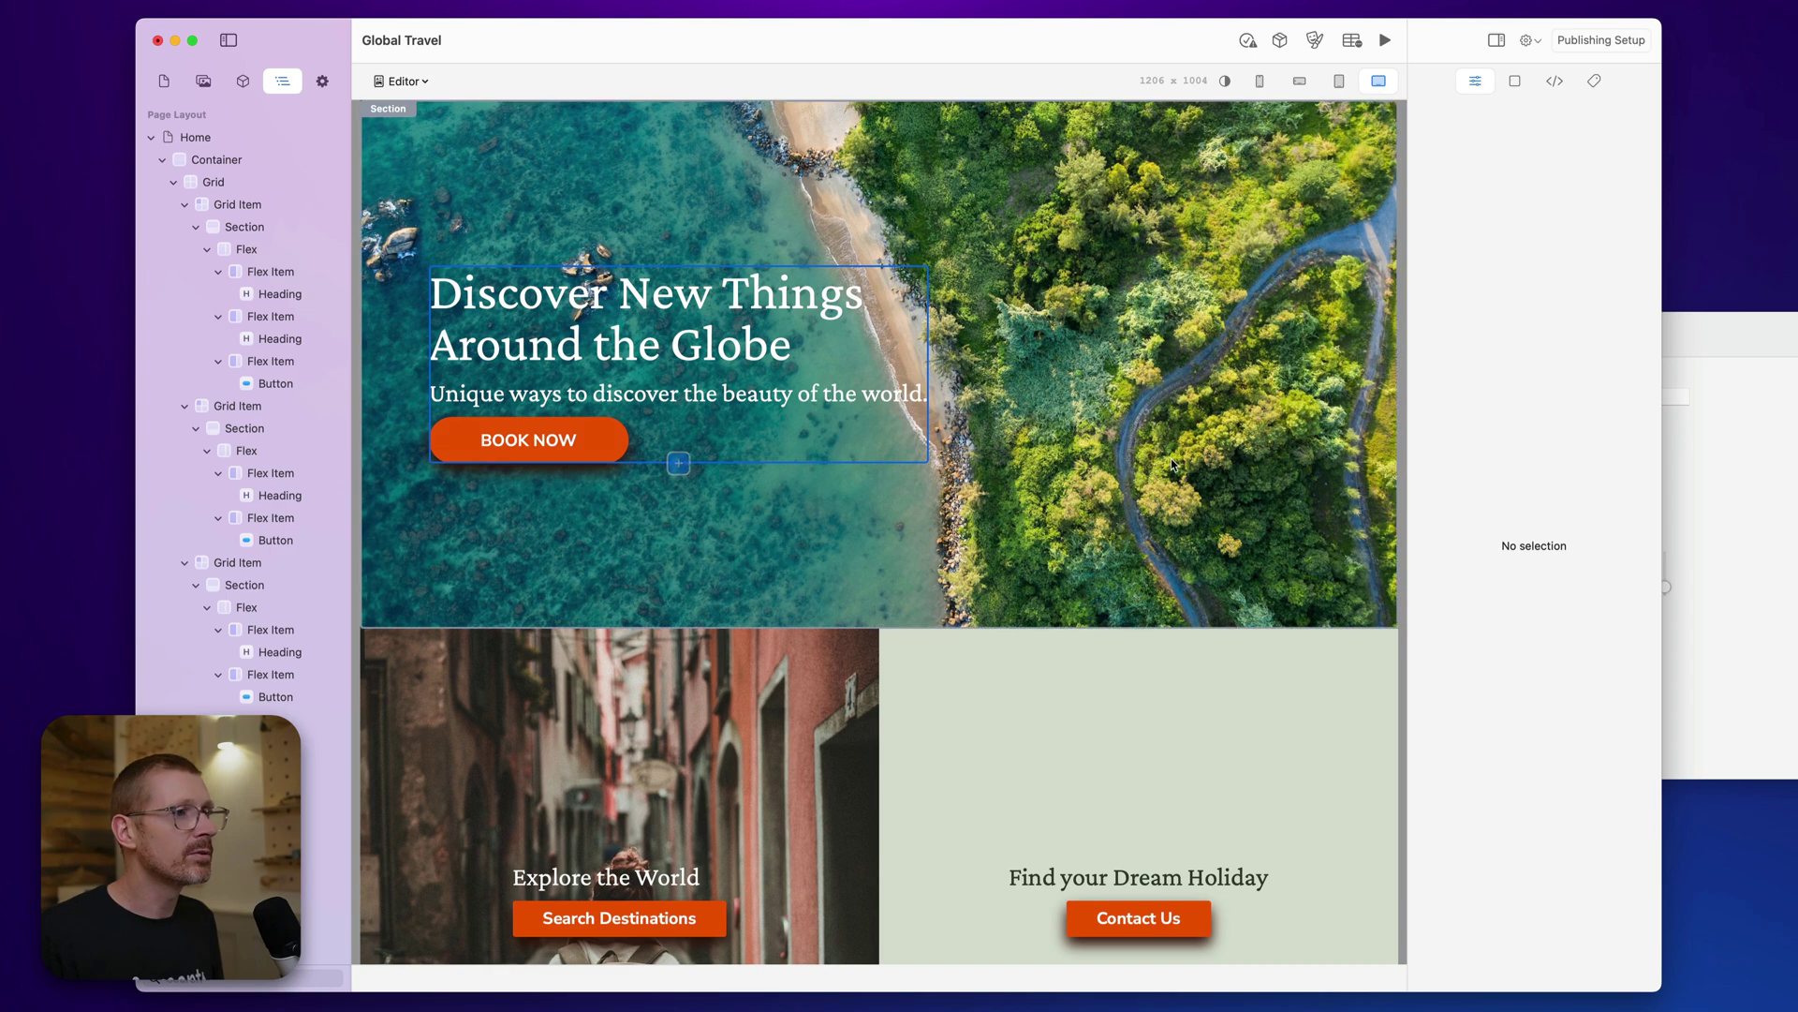
Select the hero's main heading and move up its hierarchy to the parent Flex Item and the enclosing Grid.
click(638, 403)
click(617, 433)
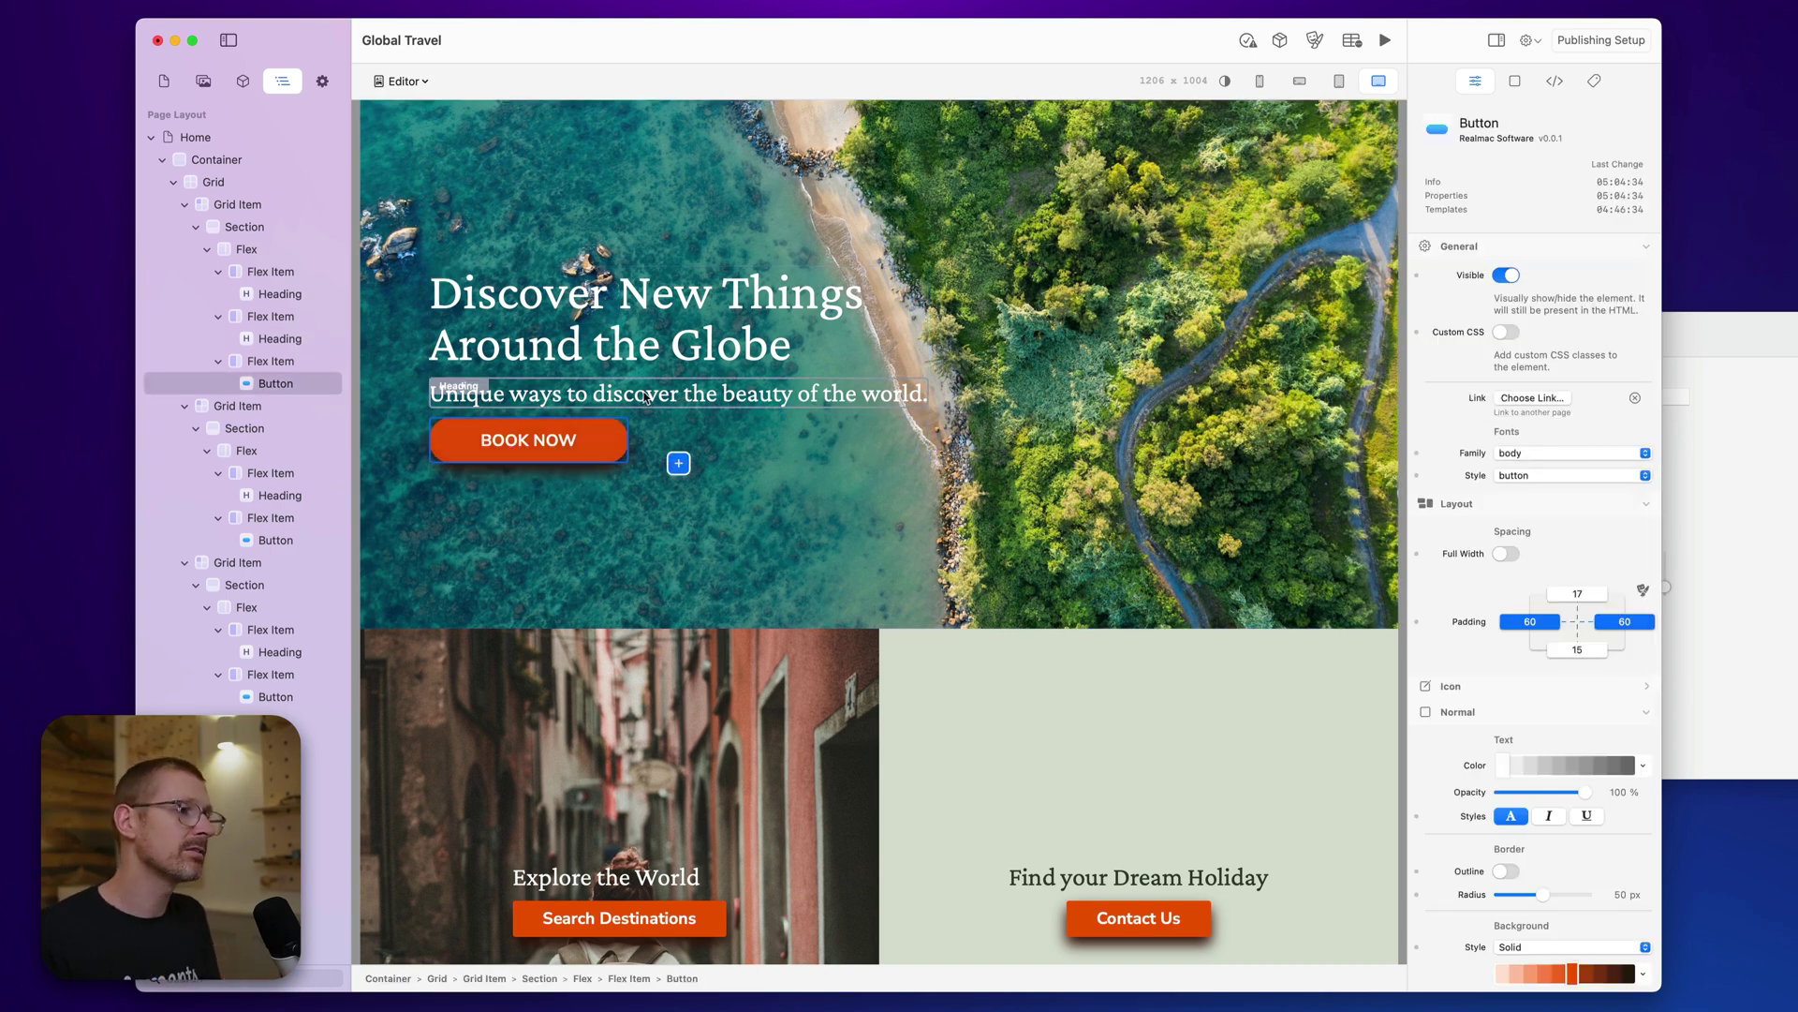
click(599, 396)
click(600, 349)
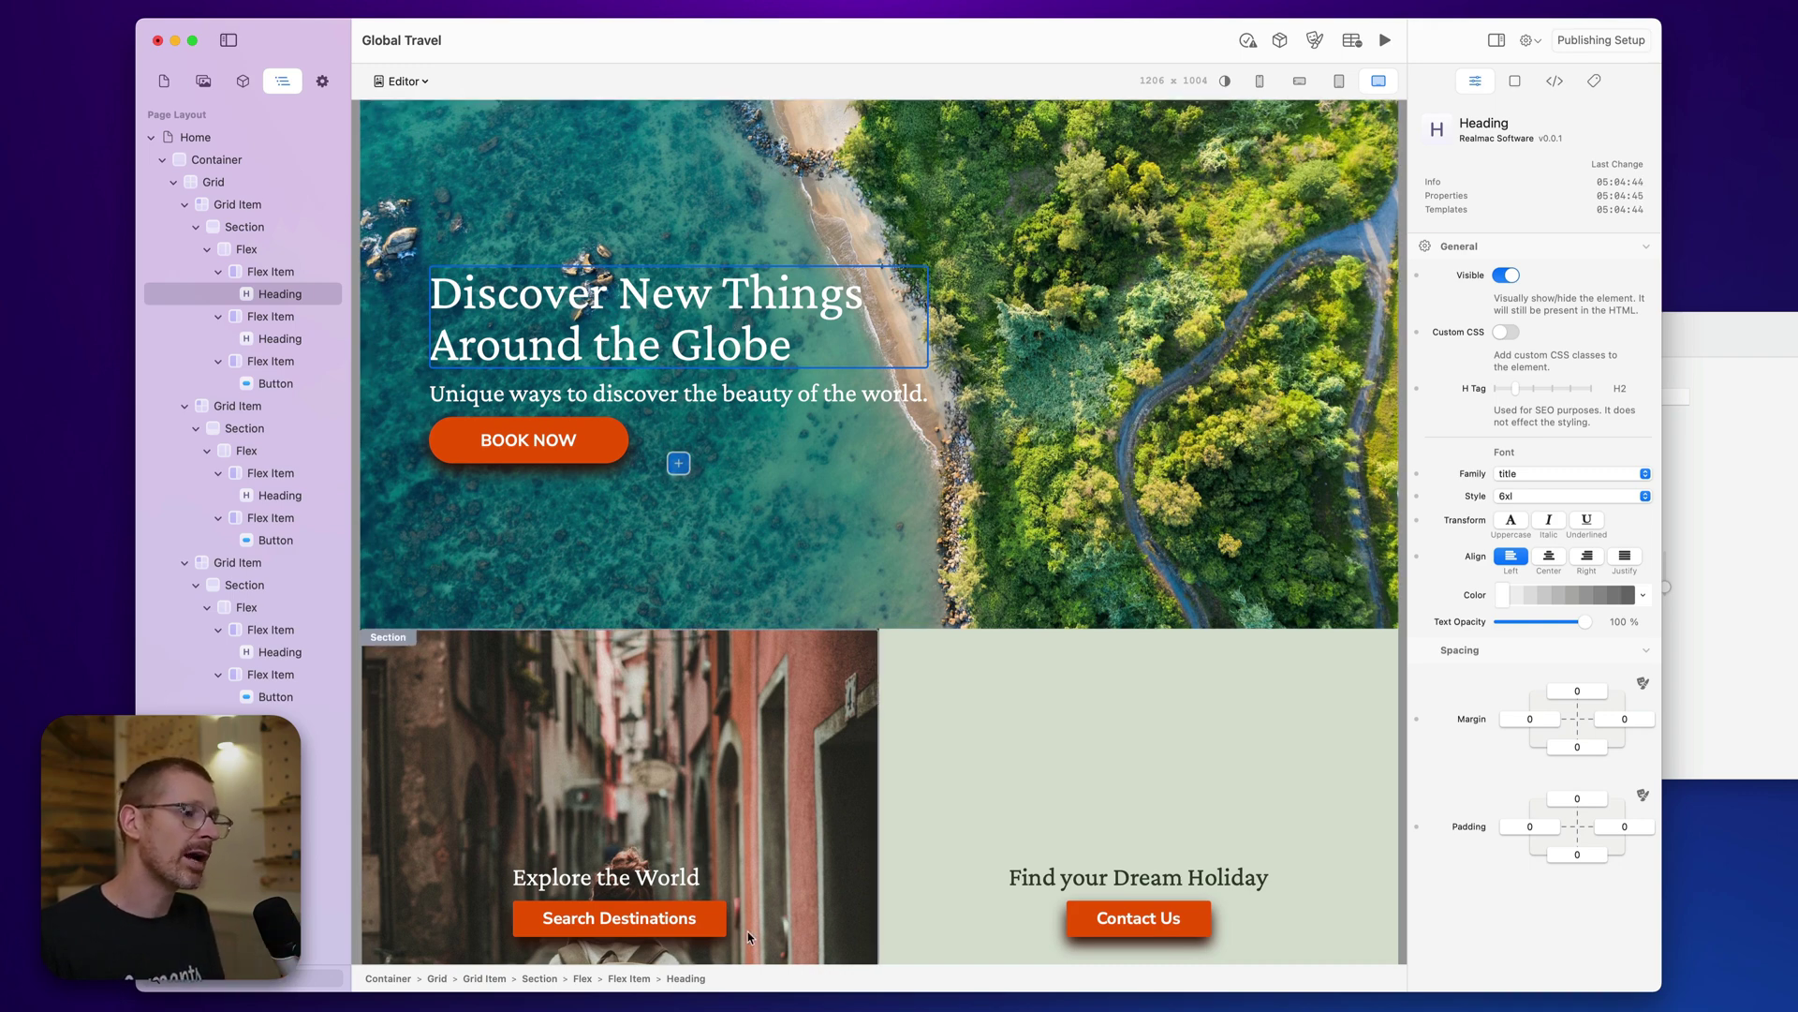
click(628, 979)
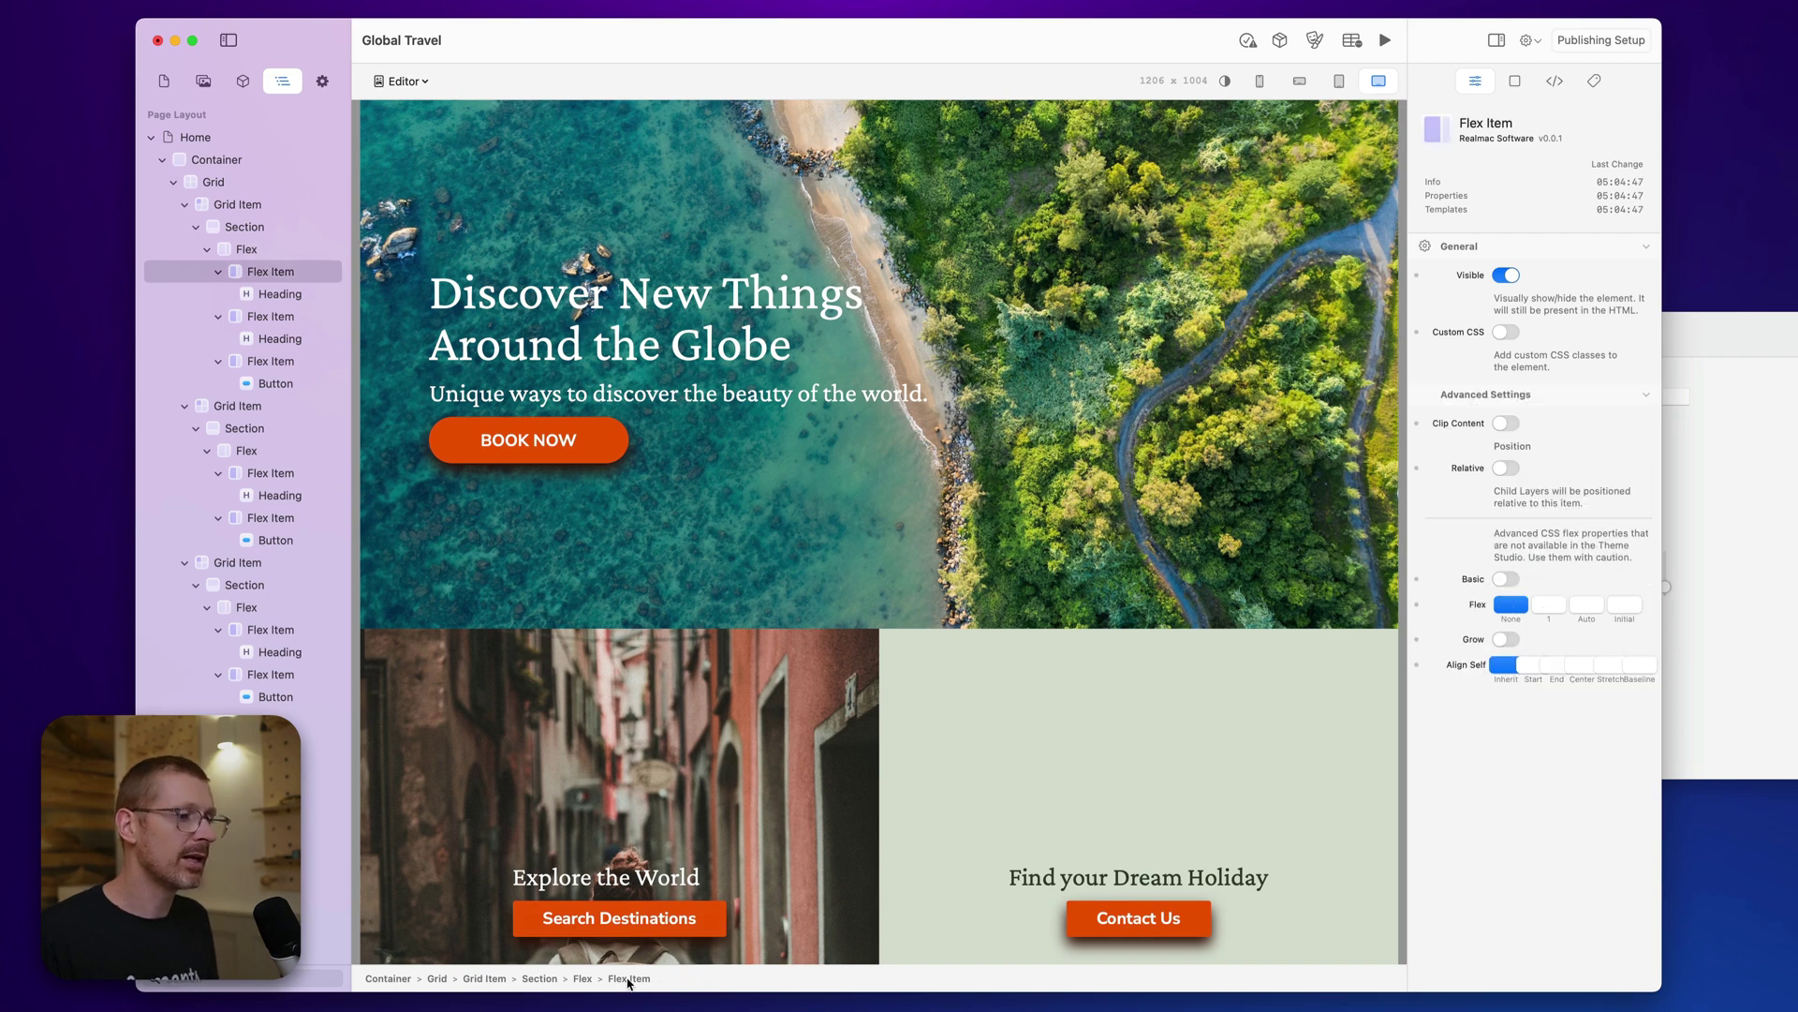
click(437, 978)
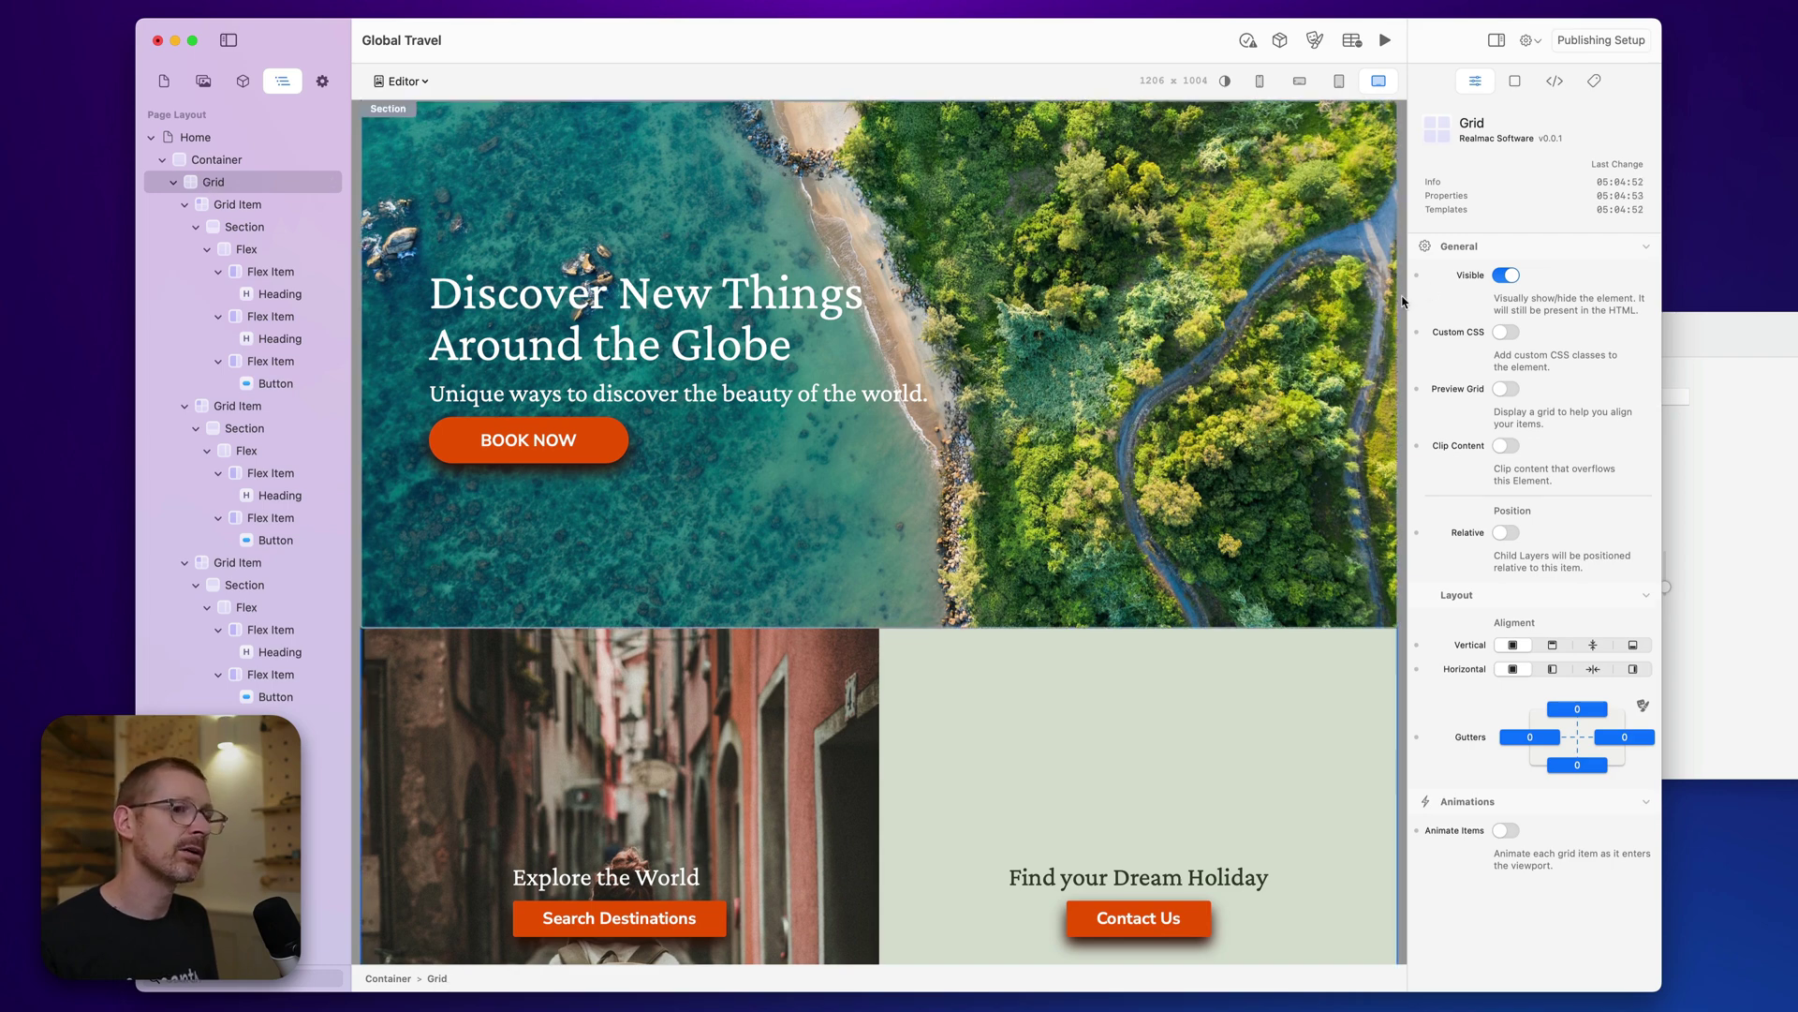
Select the hero's BOOK NOW button and inspect its HTML element in the Web Inspector.
click(588, 436)
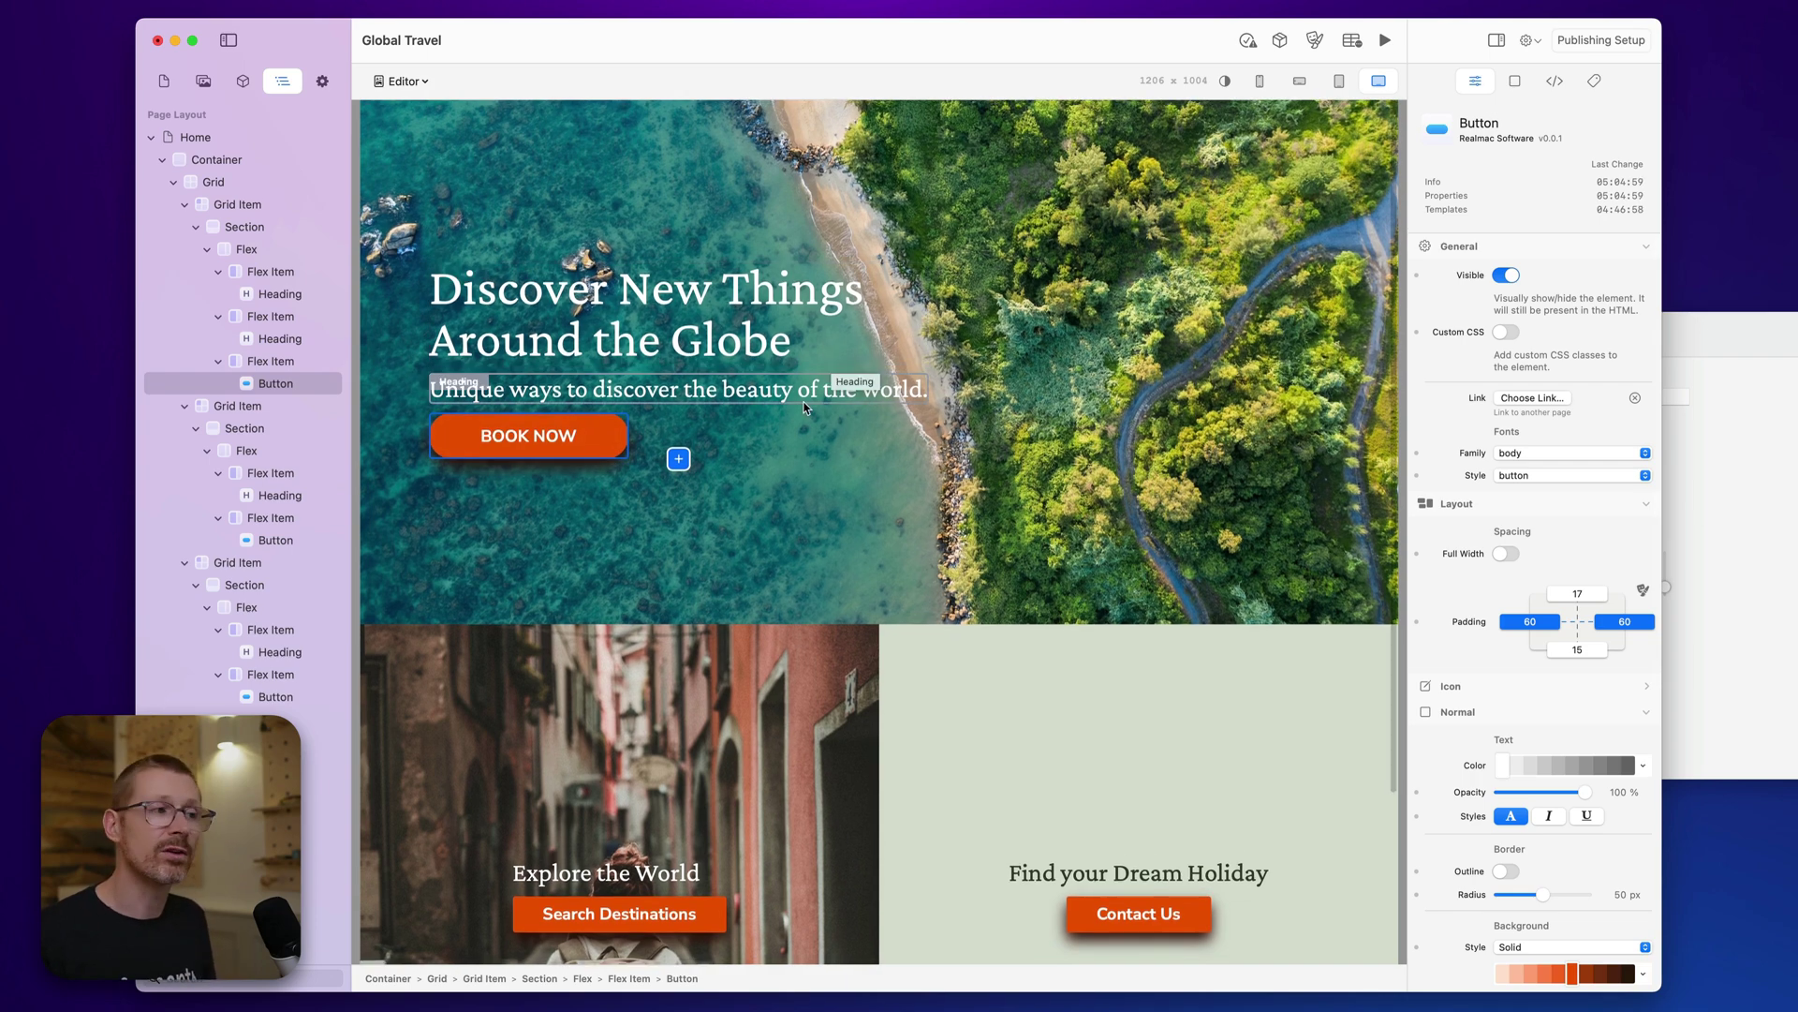
click(829, 360)
click(813, 379)
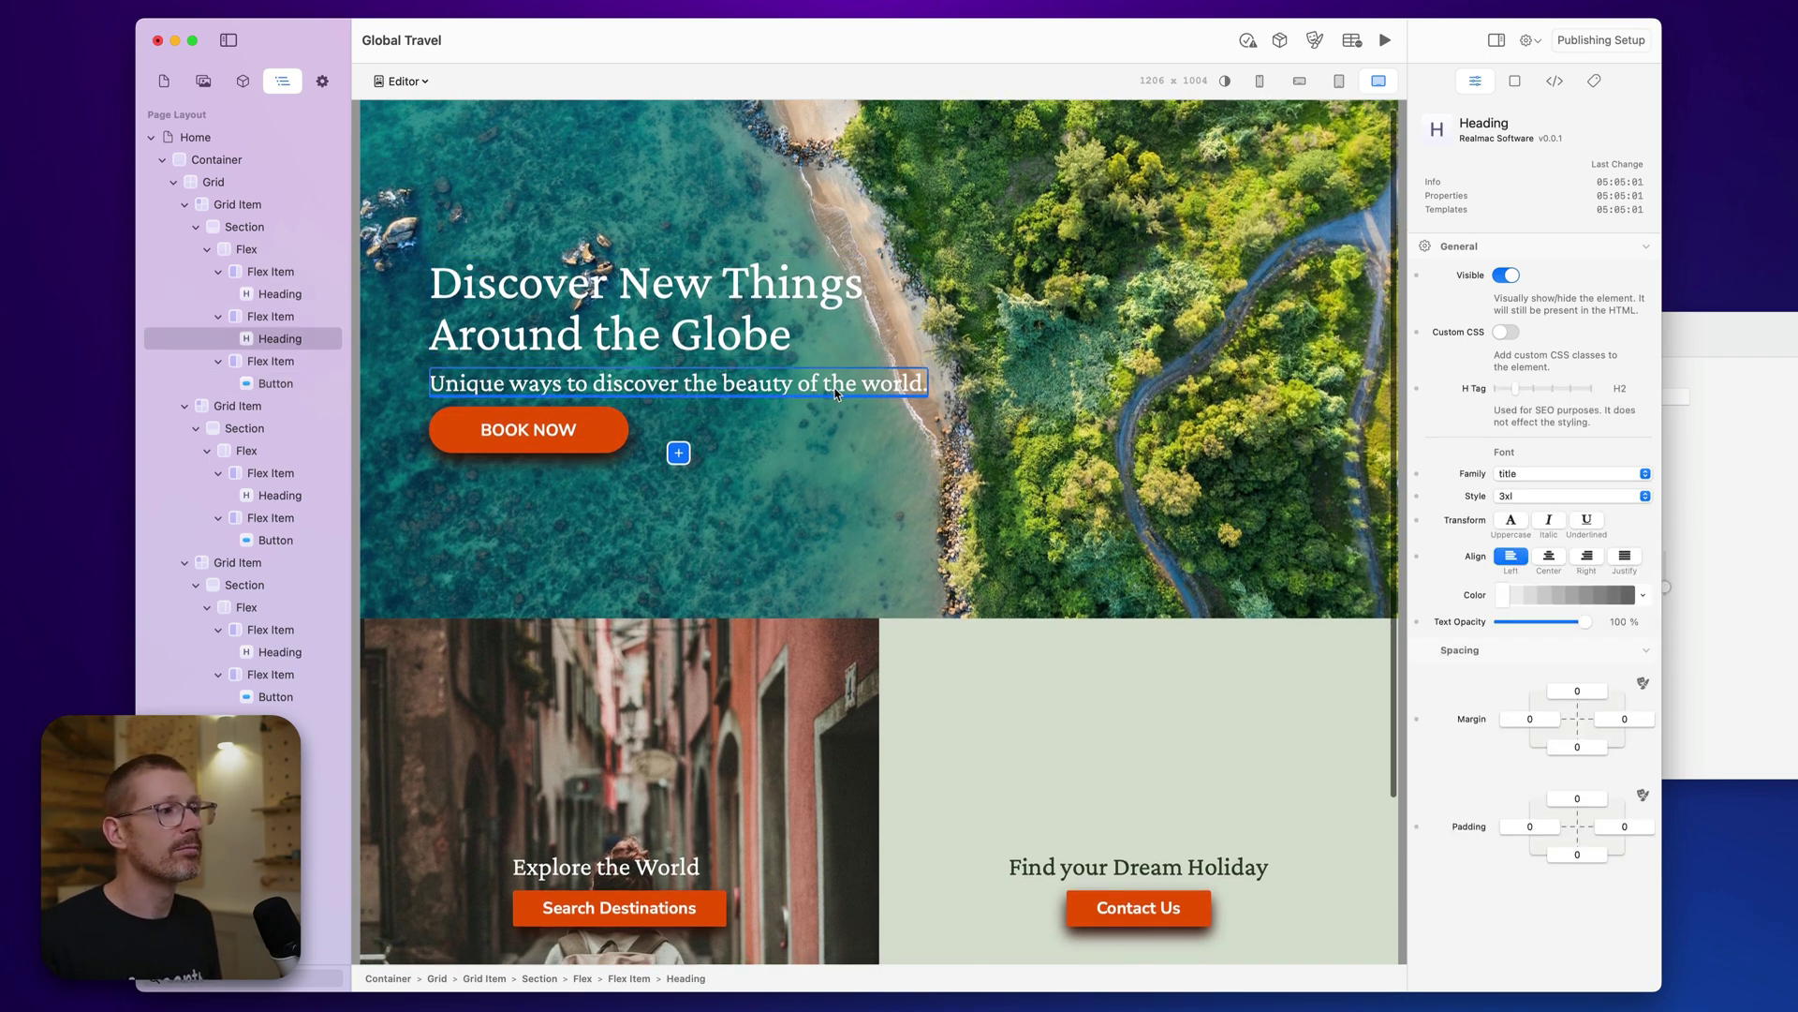
click(606, 436)
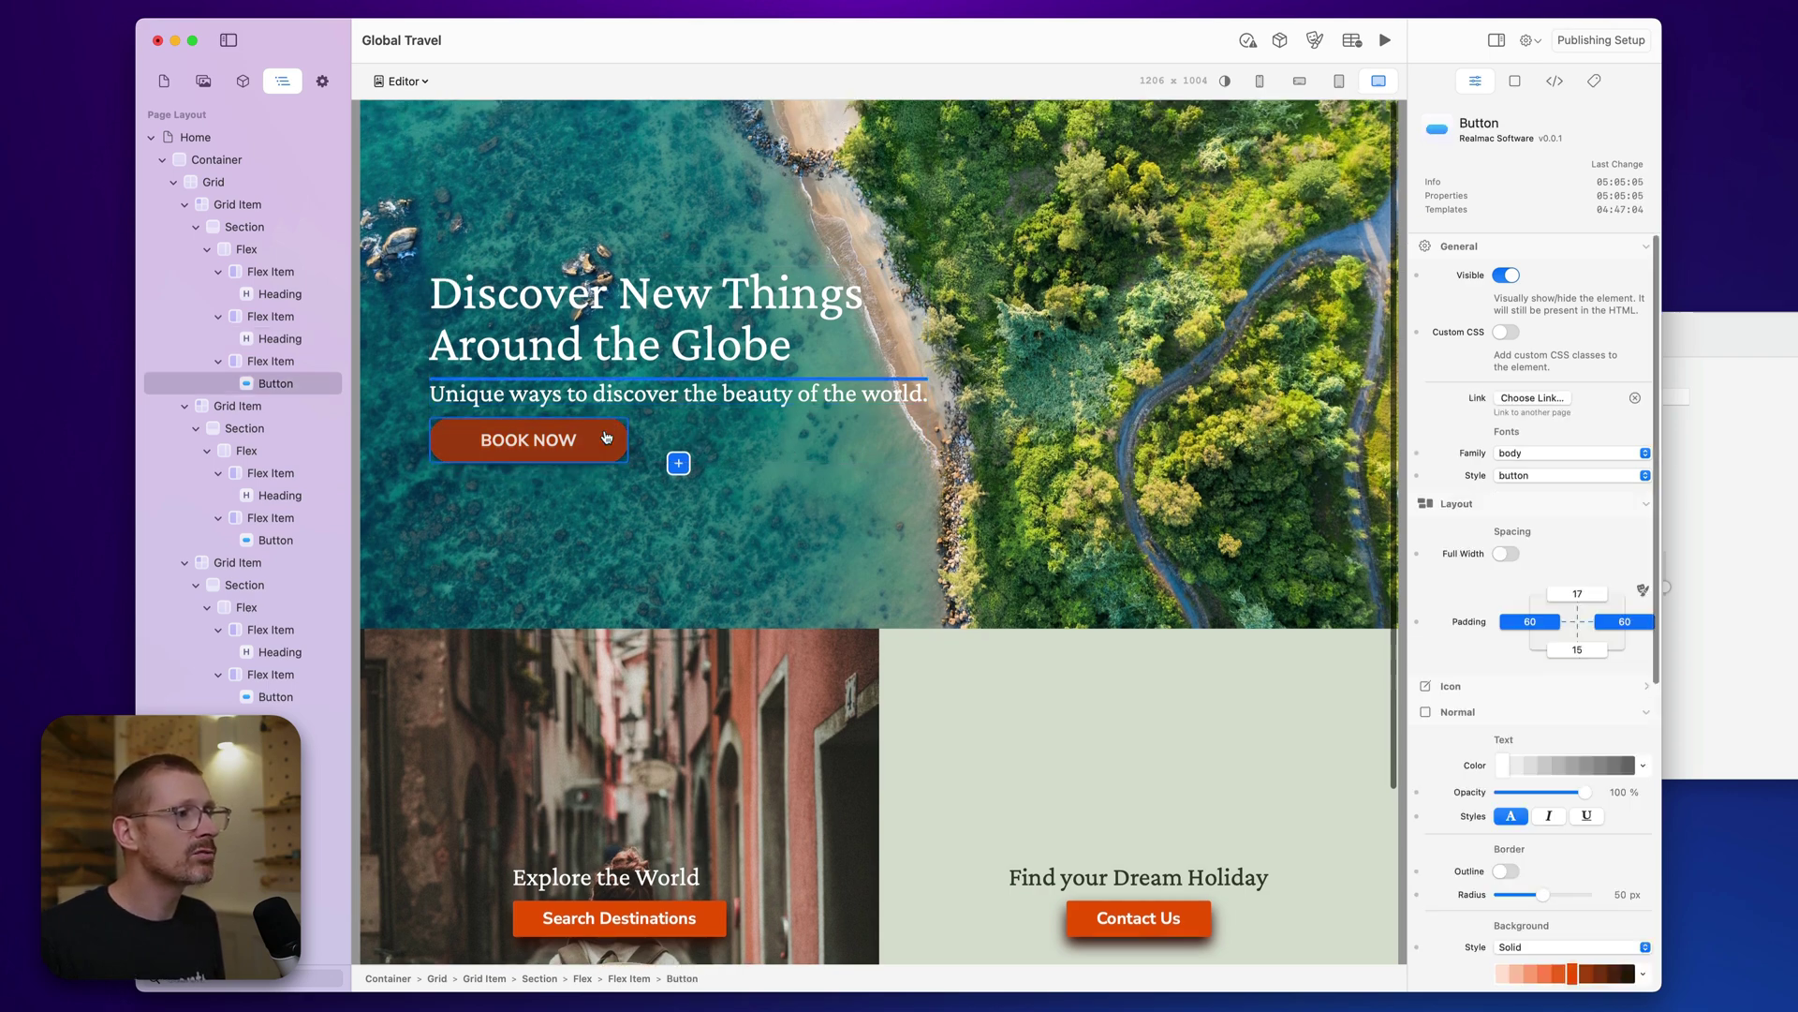
right_click(614, 433)
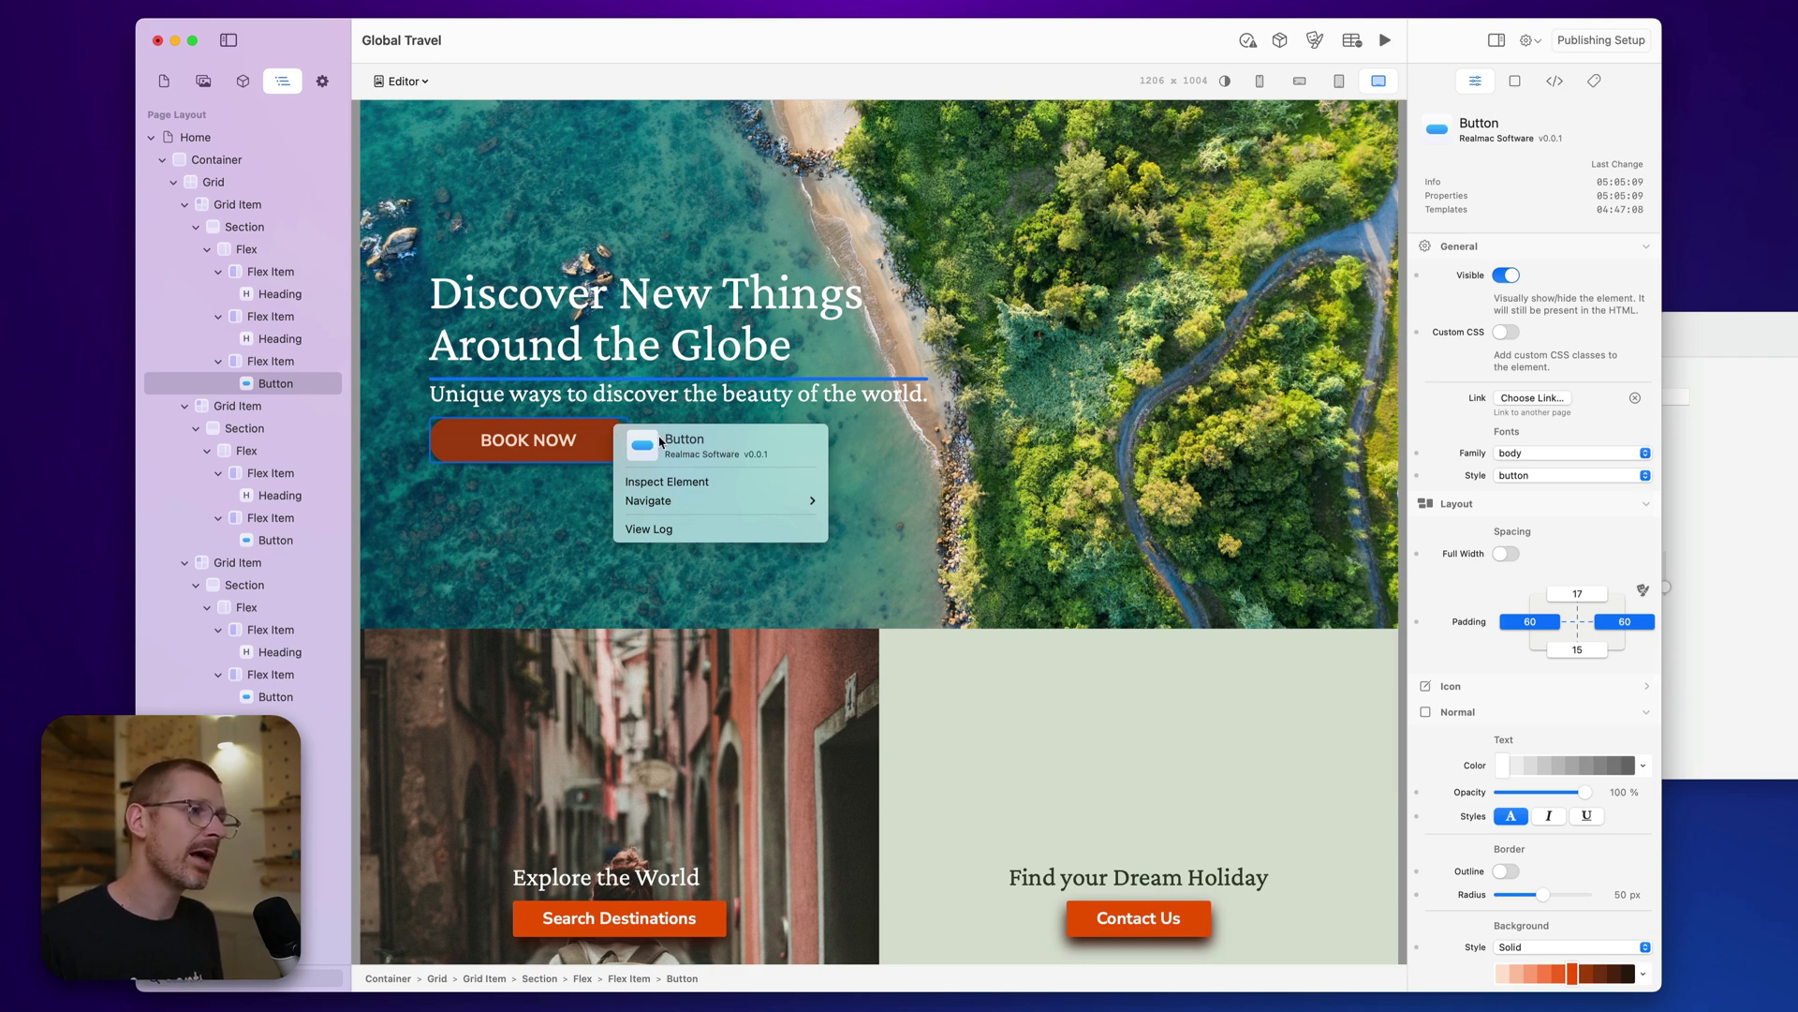
click(705, 485)
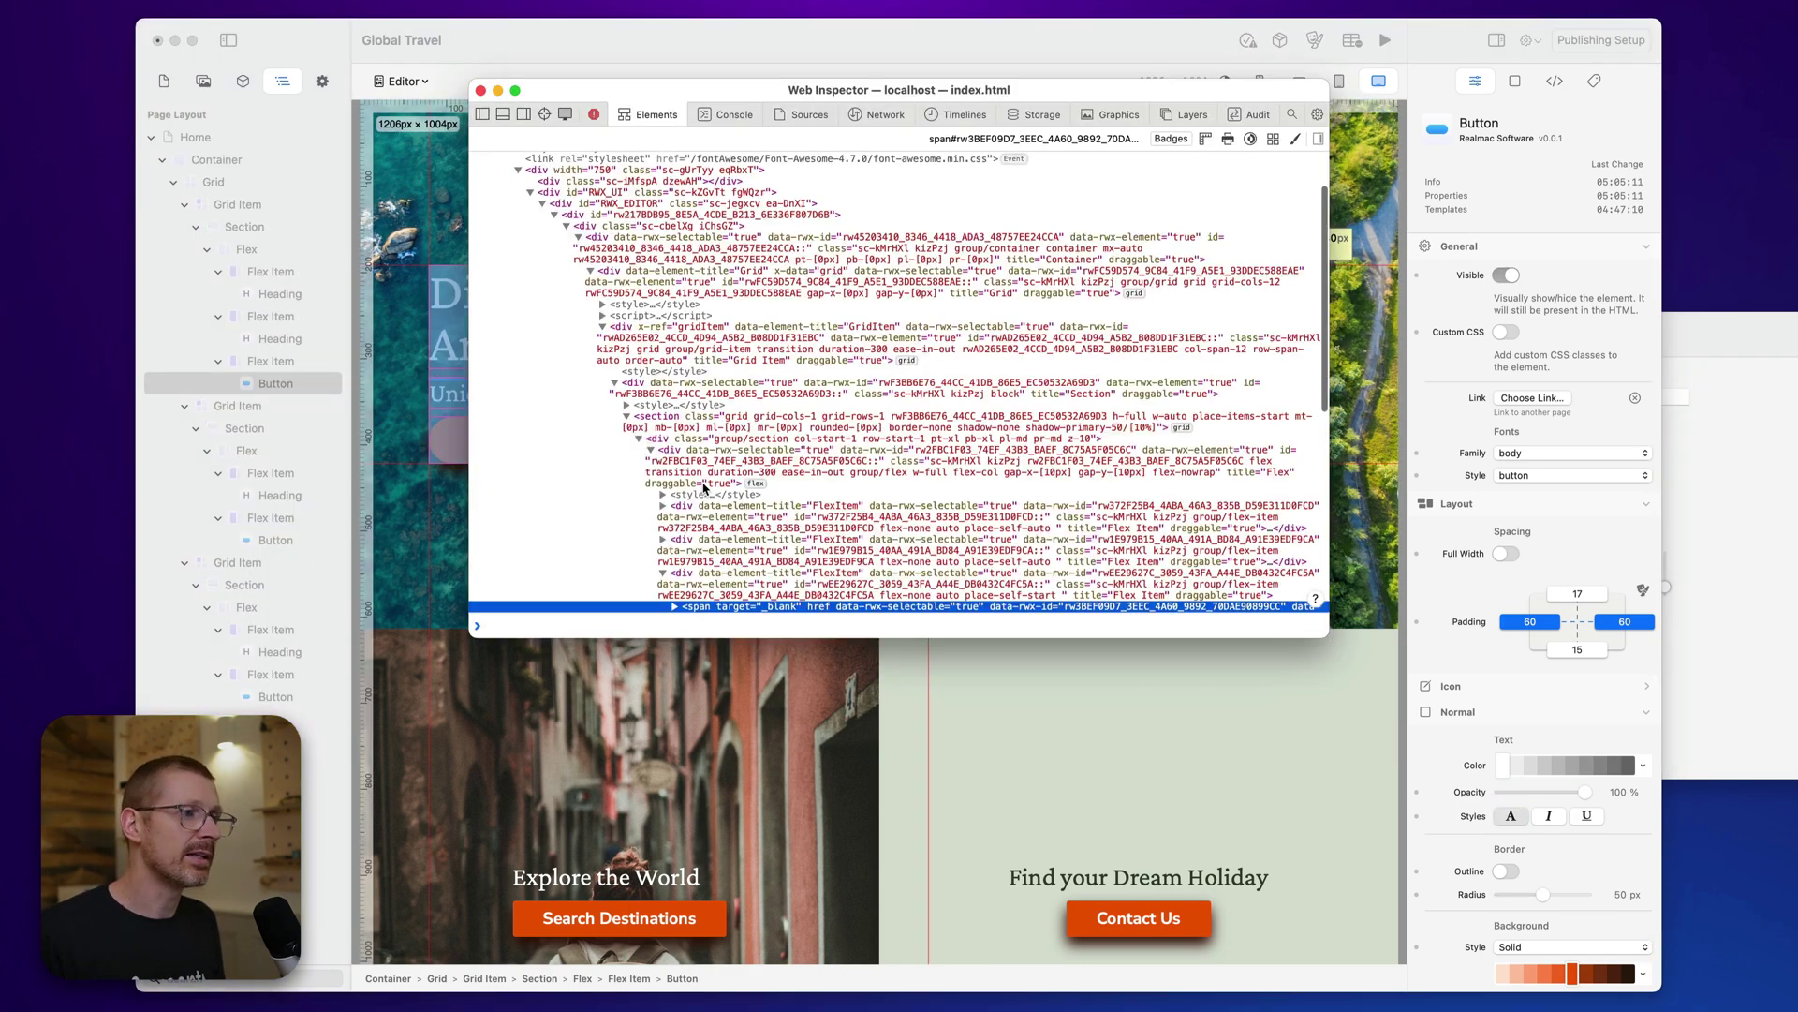
Close the Web Inspector and move from the hero's BOOK NOW button up its hierarchy to the enclosing Grid.
click(480, 90)
drag(557, 393, 567, 420)
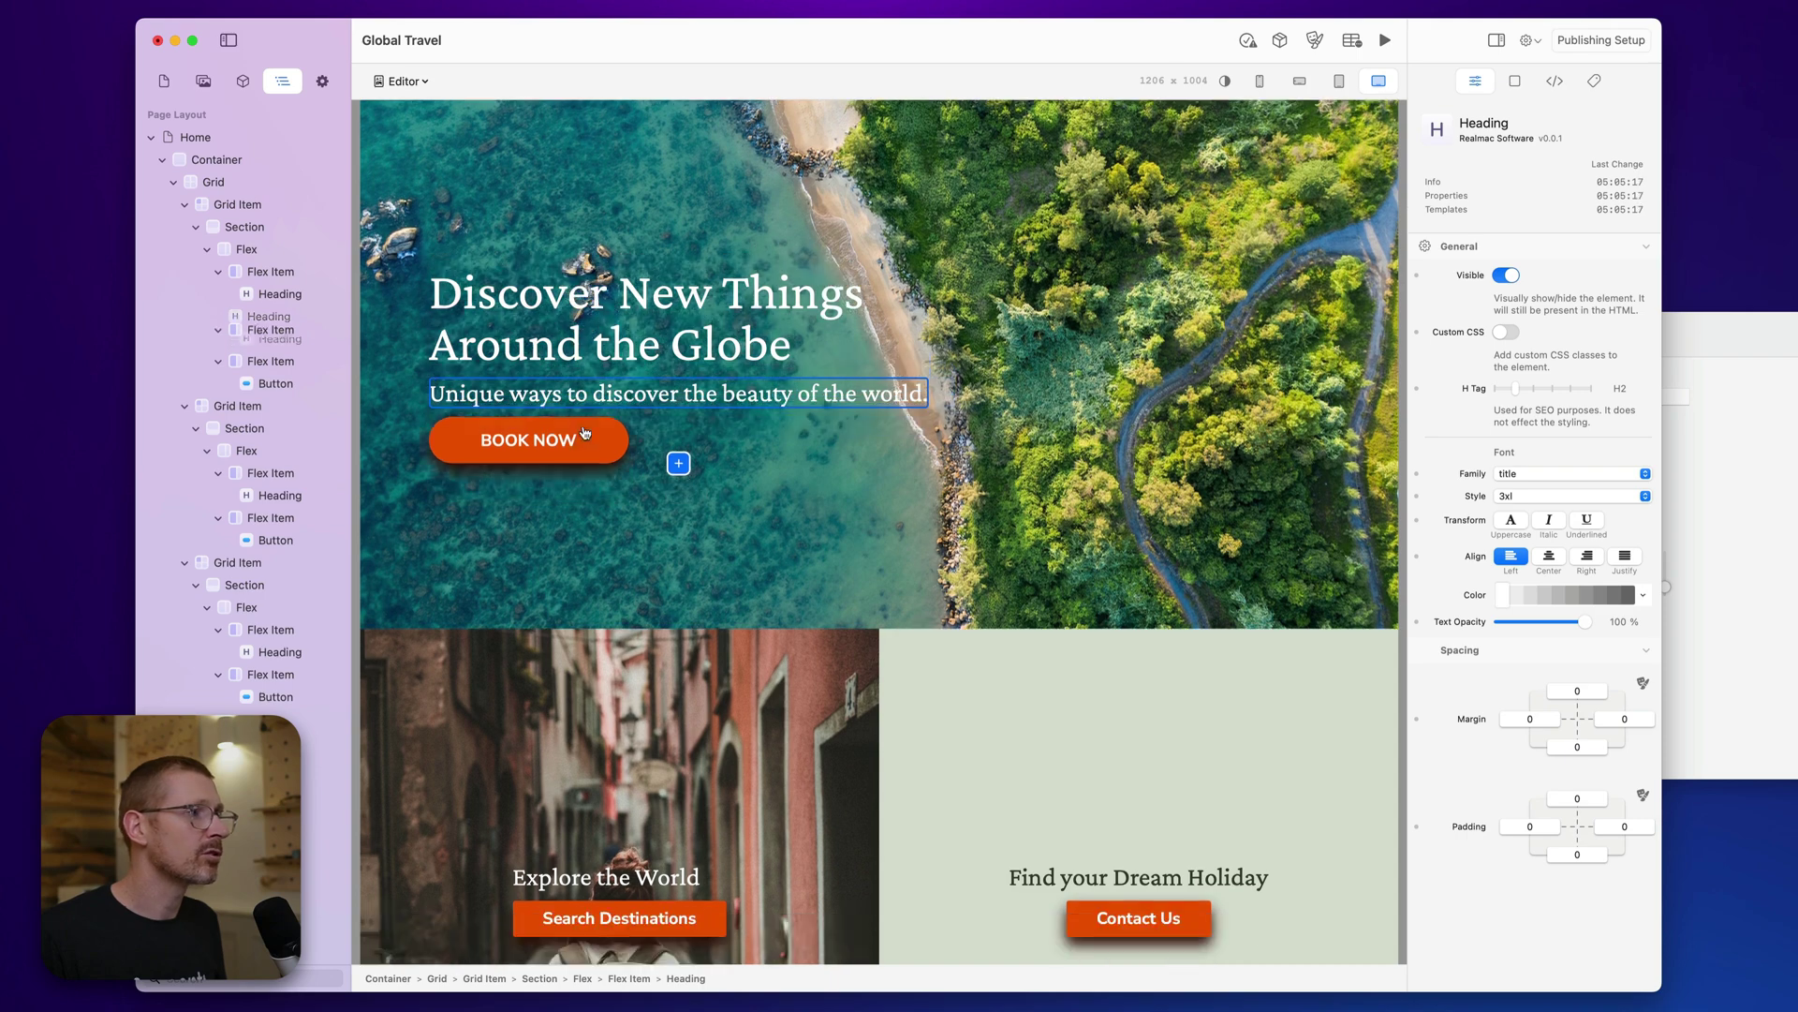
click(575, 451)
right_click(575, 451)
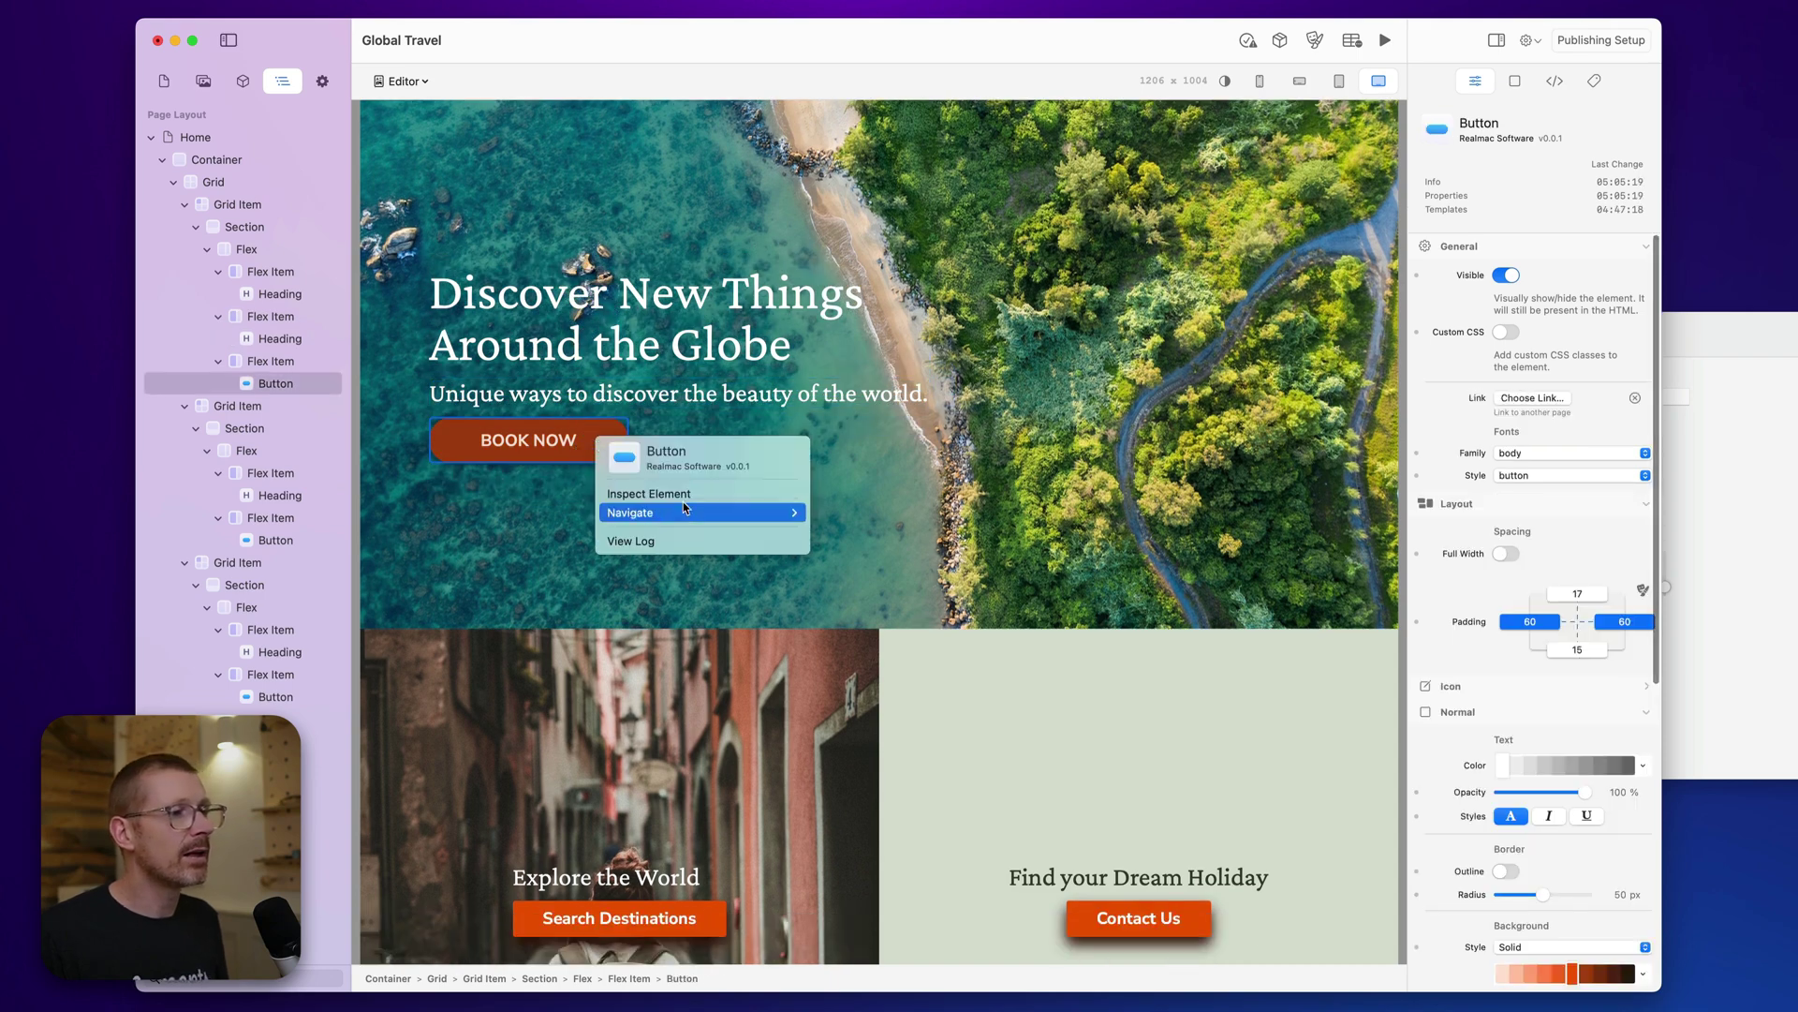
mouse_move(647, 512)
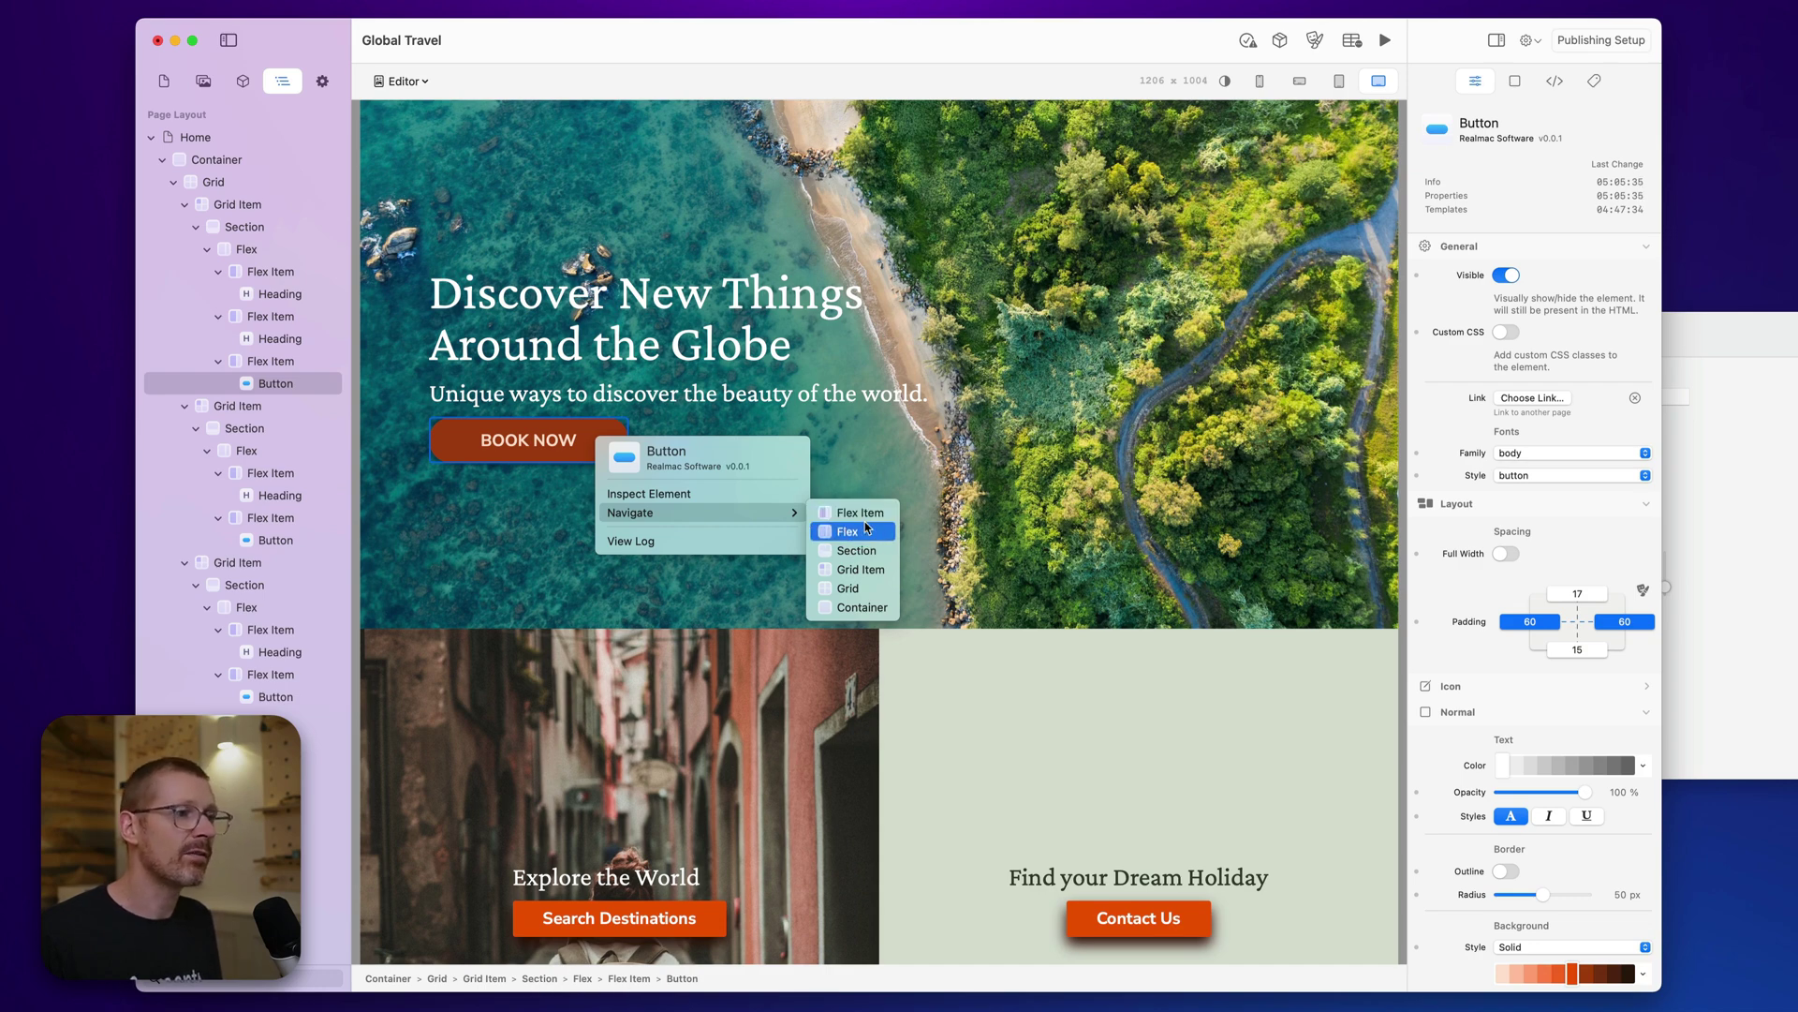
click(873, 587)
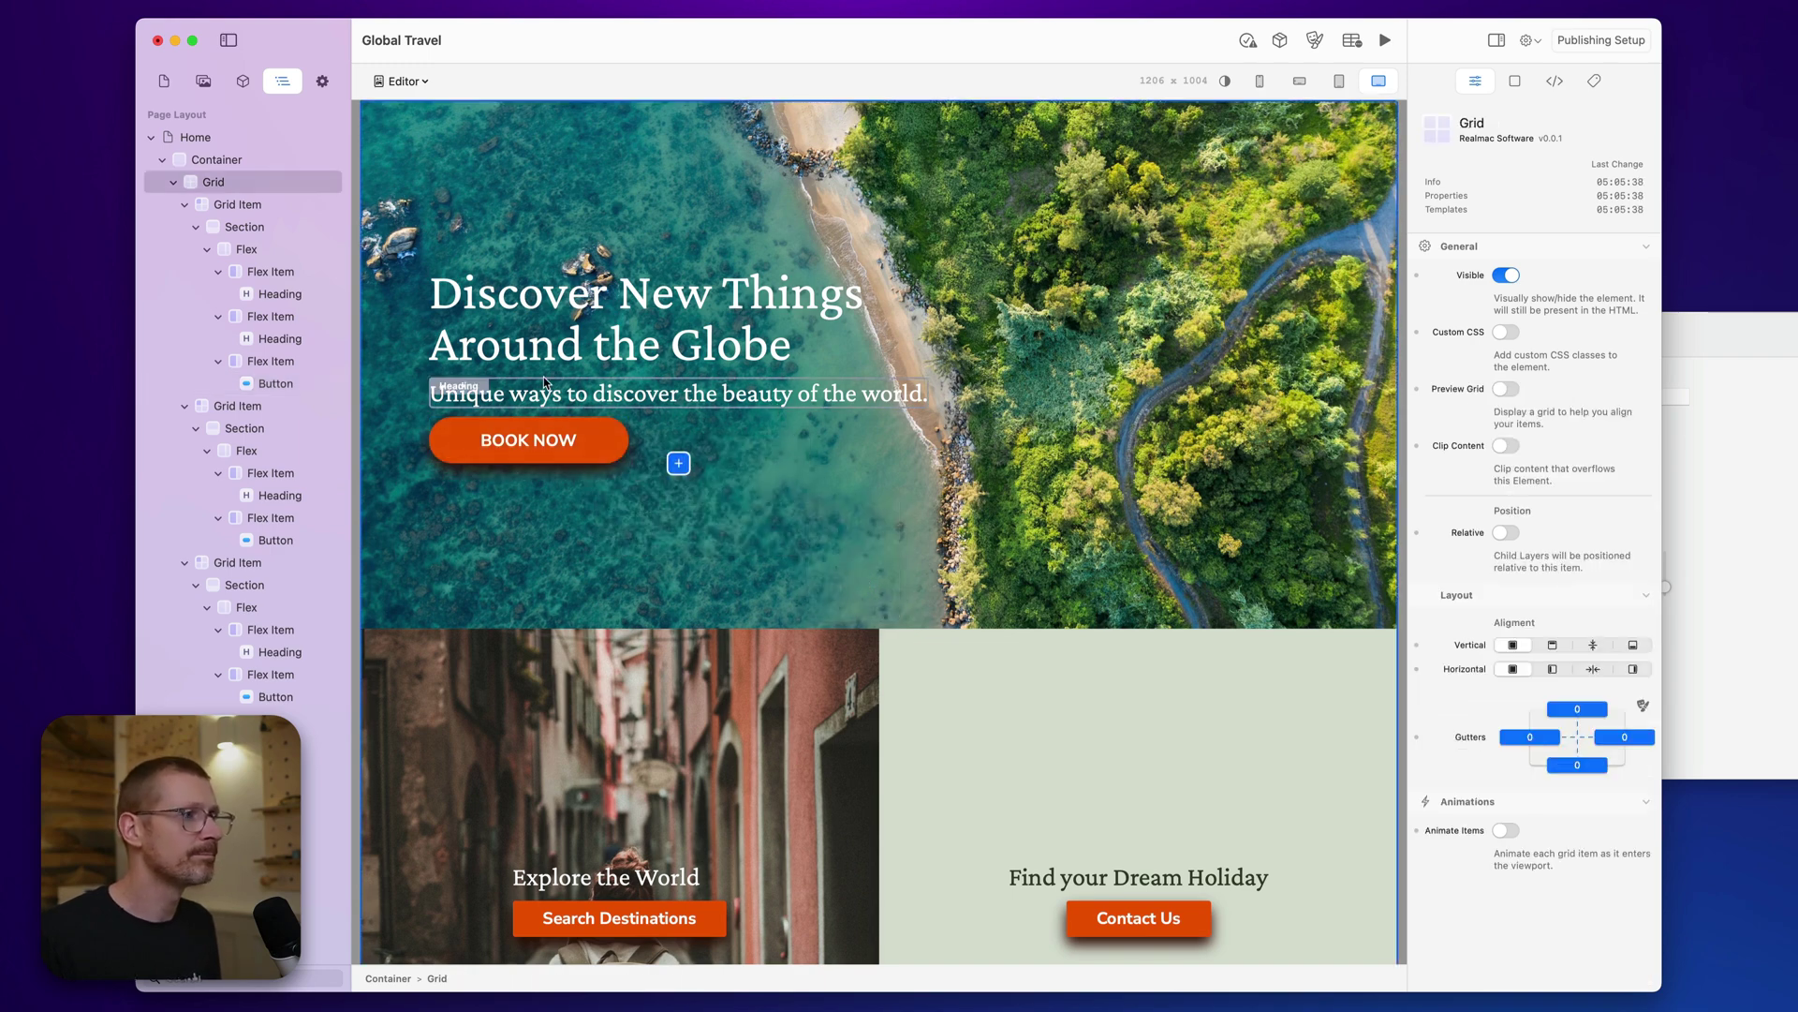
Select the page's main Grid and set its gutters to 25 vertically and 40 horizontally.
click(264, 191)
click(263, 202)
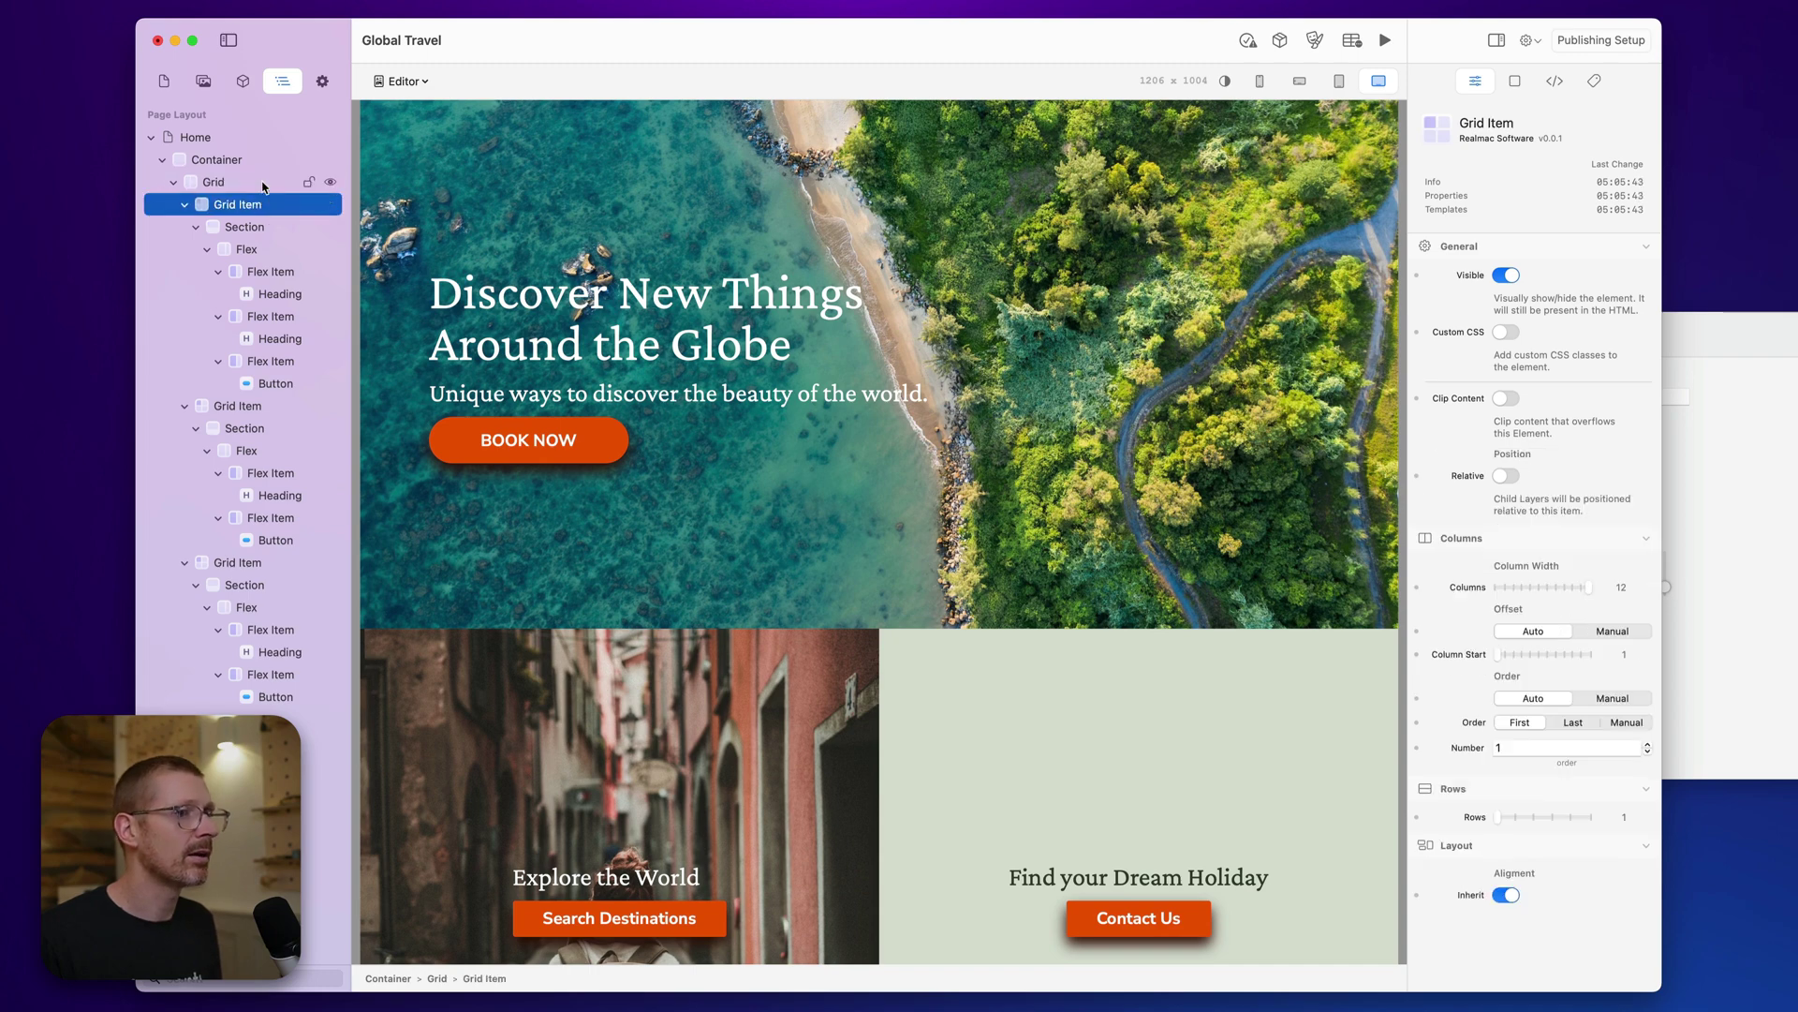
click(263, 187)
click(263, 201)
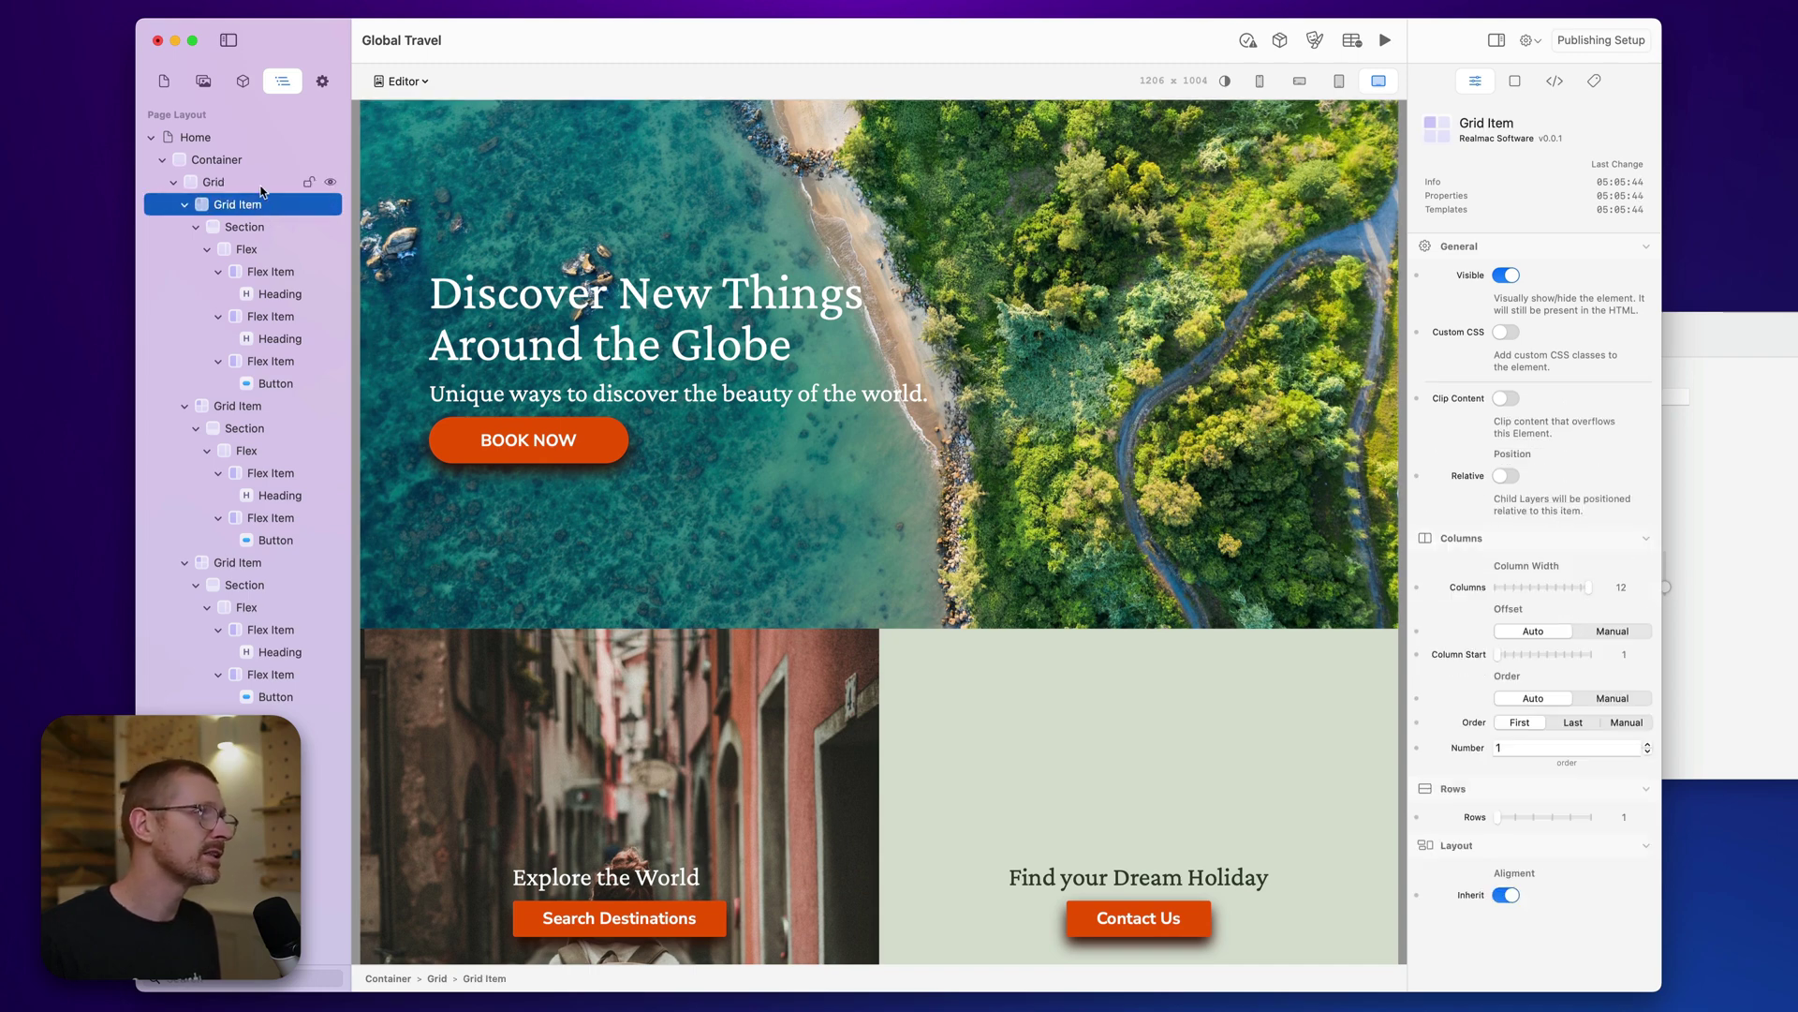
click(263, 185)
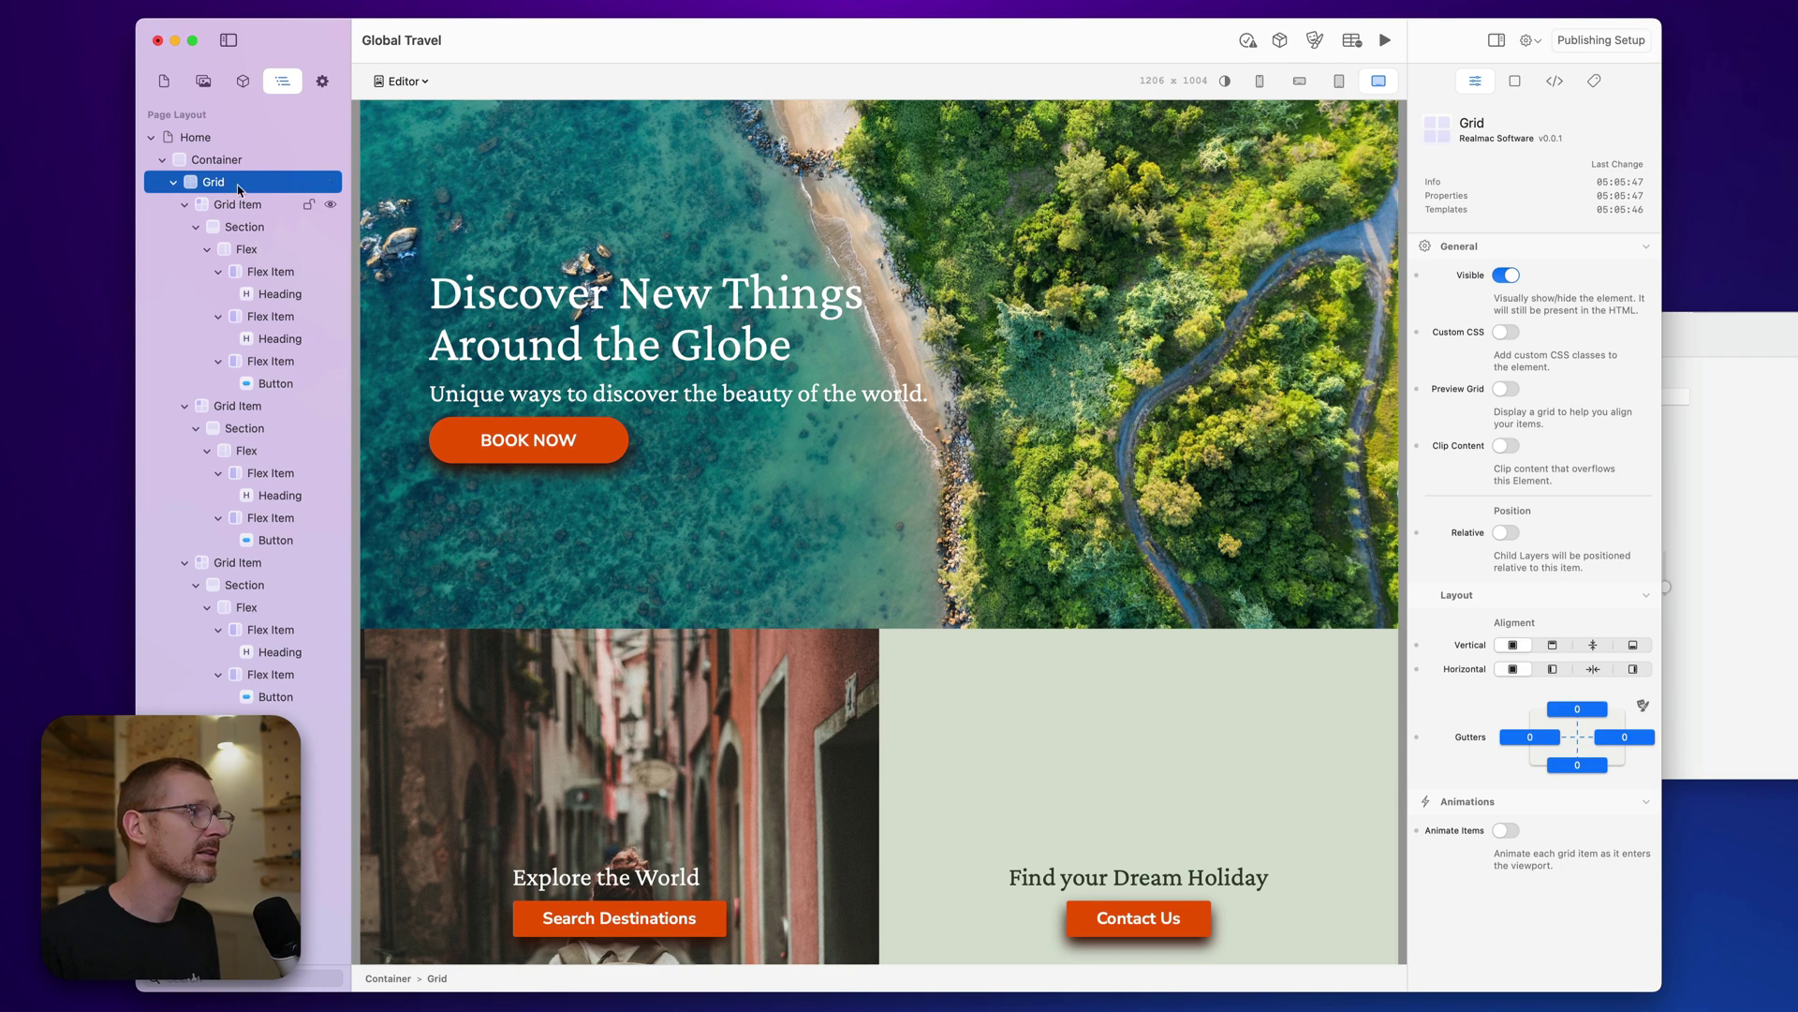
drag(1563, 705, 1590, 627)
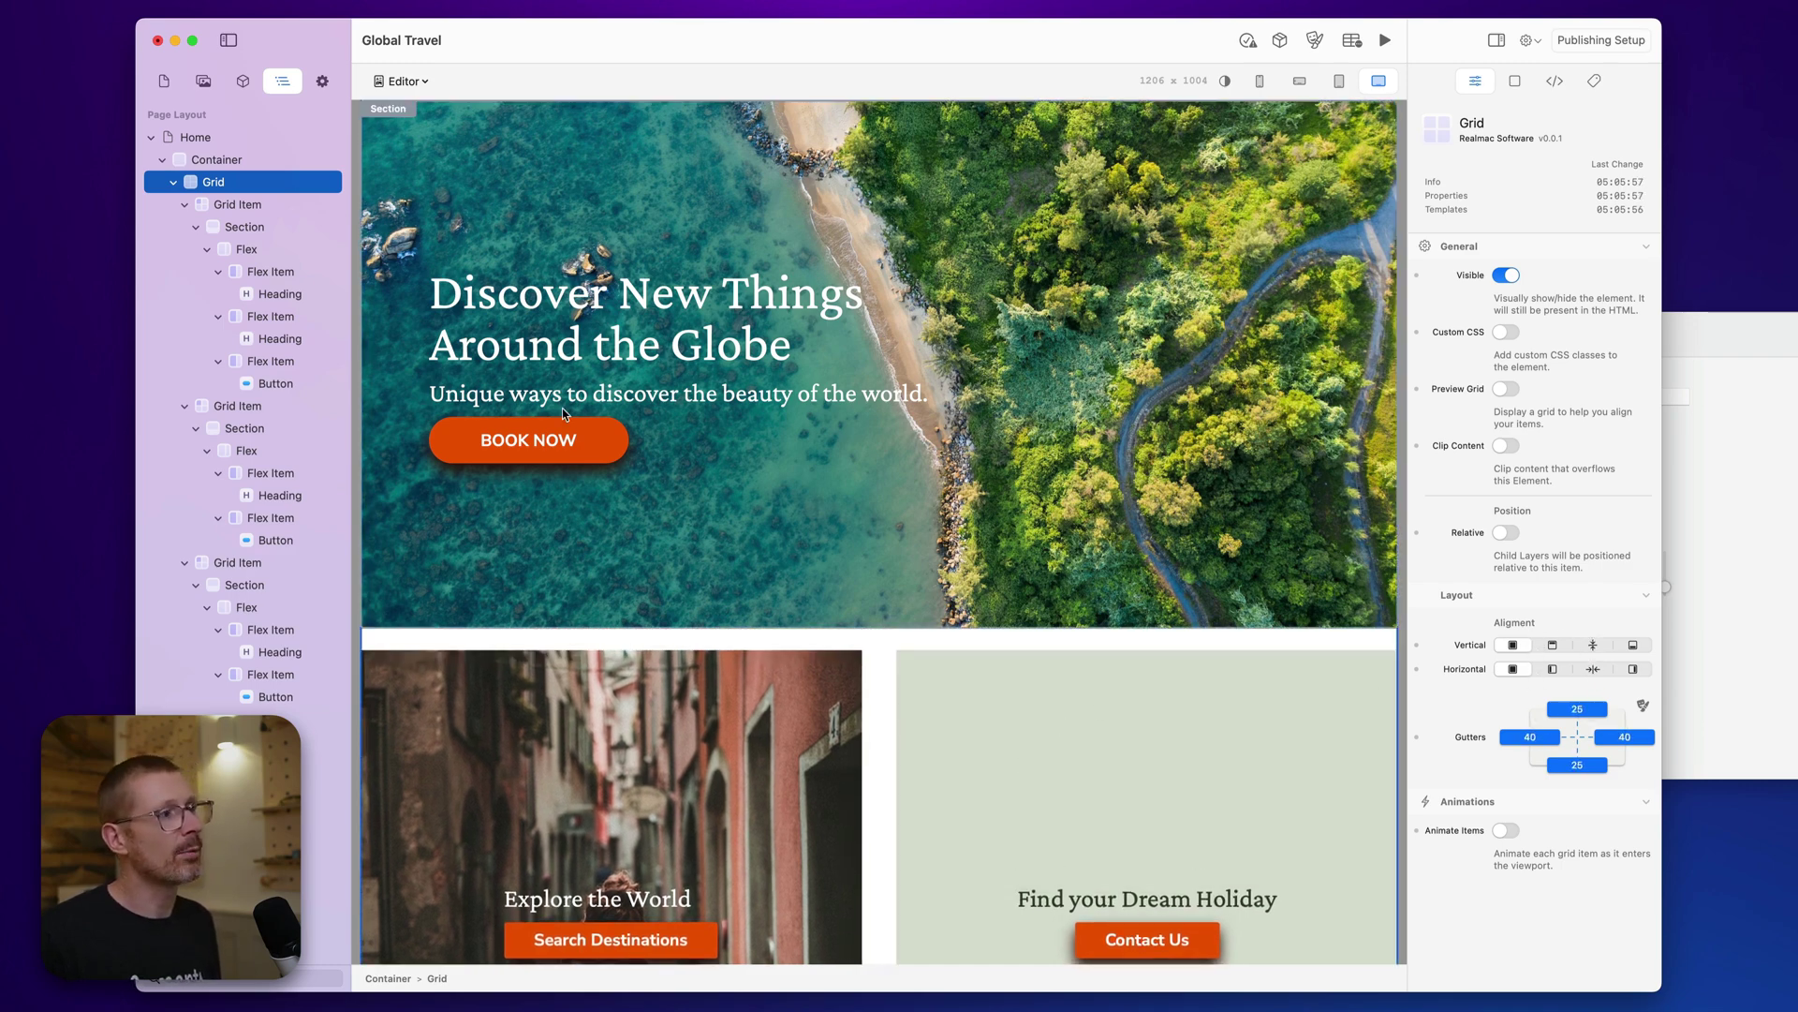
Set the vertical gap of the Flex container holding the hero's headings and button to 40.
click(497, 318)
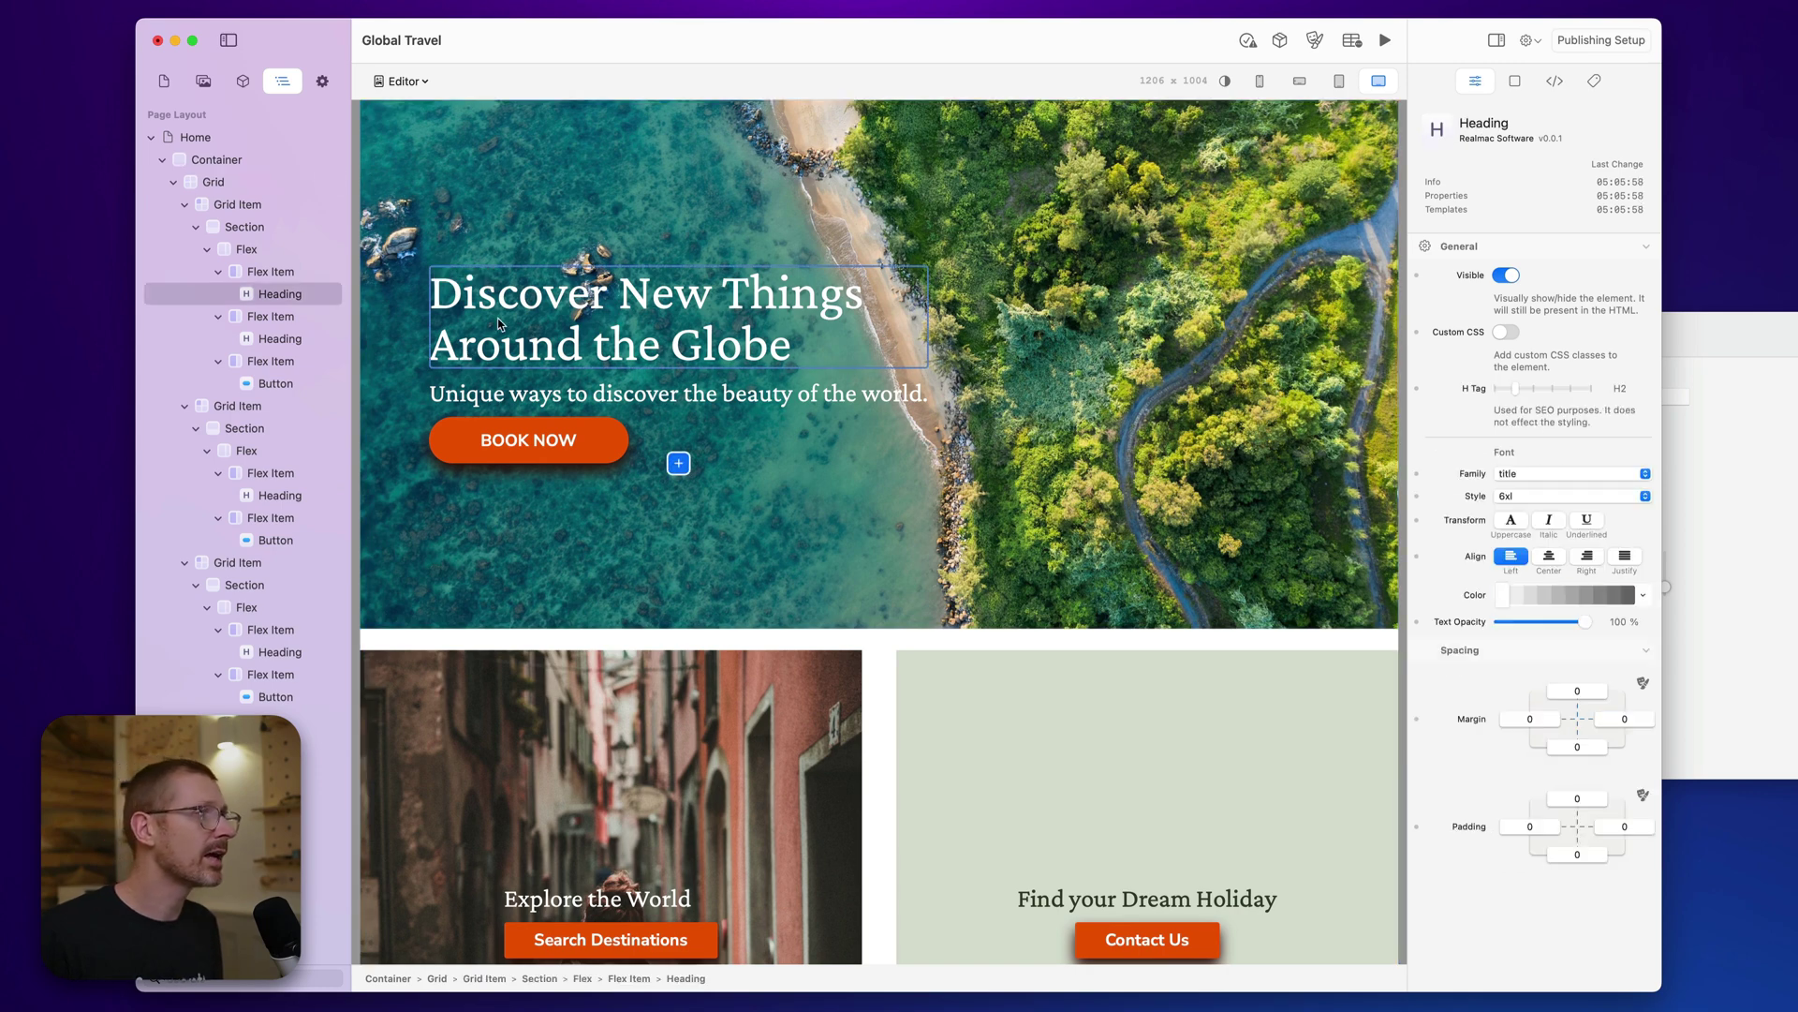
click(246, 249)
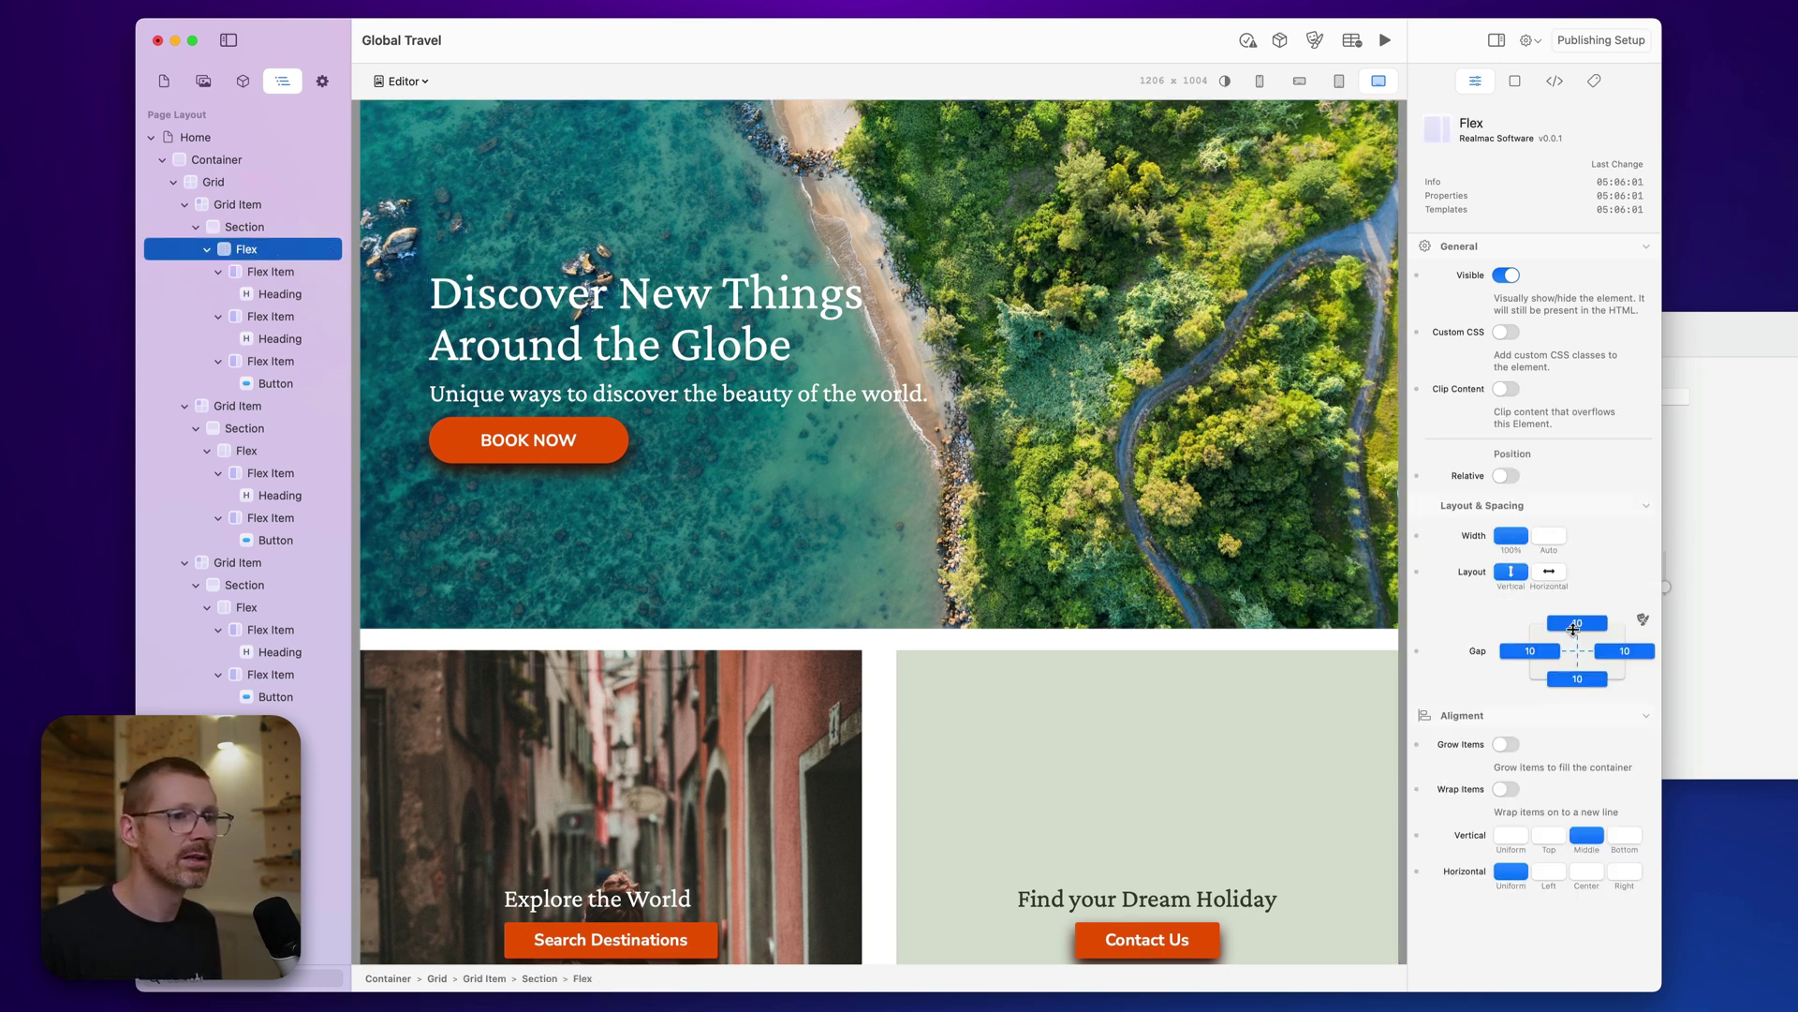
drag(1573, 630, 1571, 576)
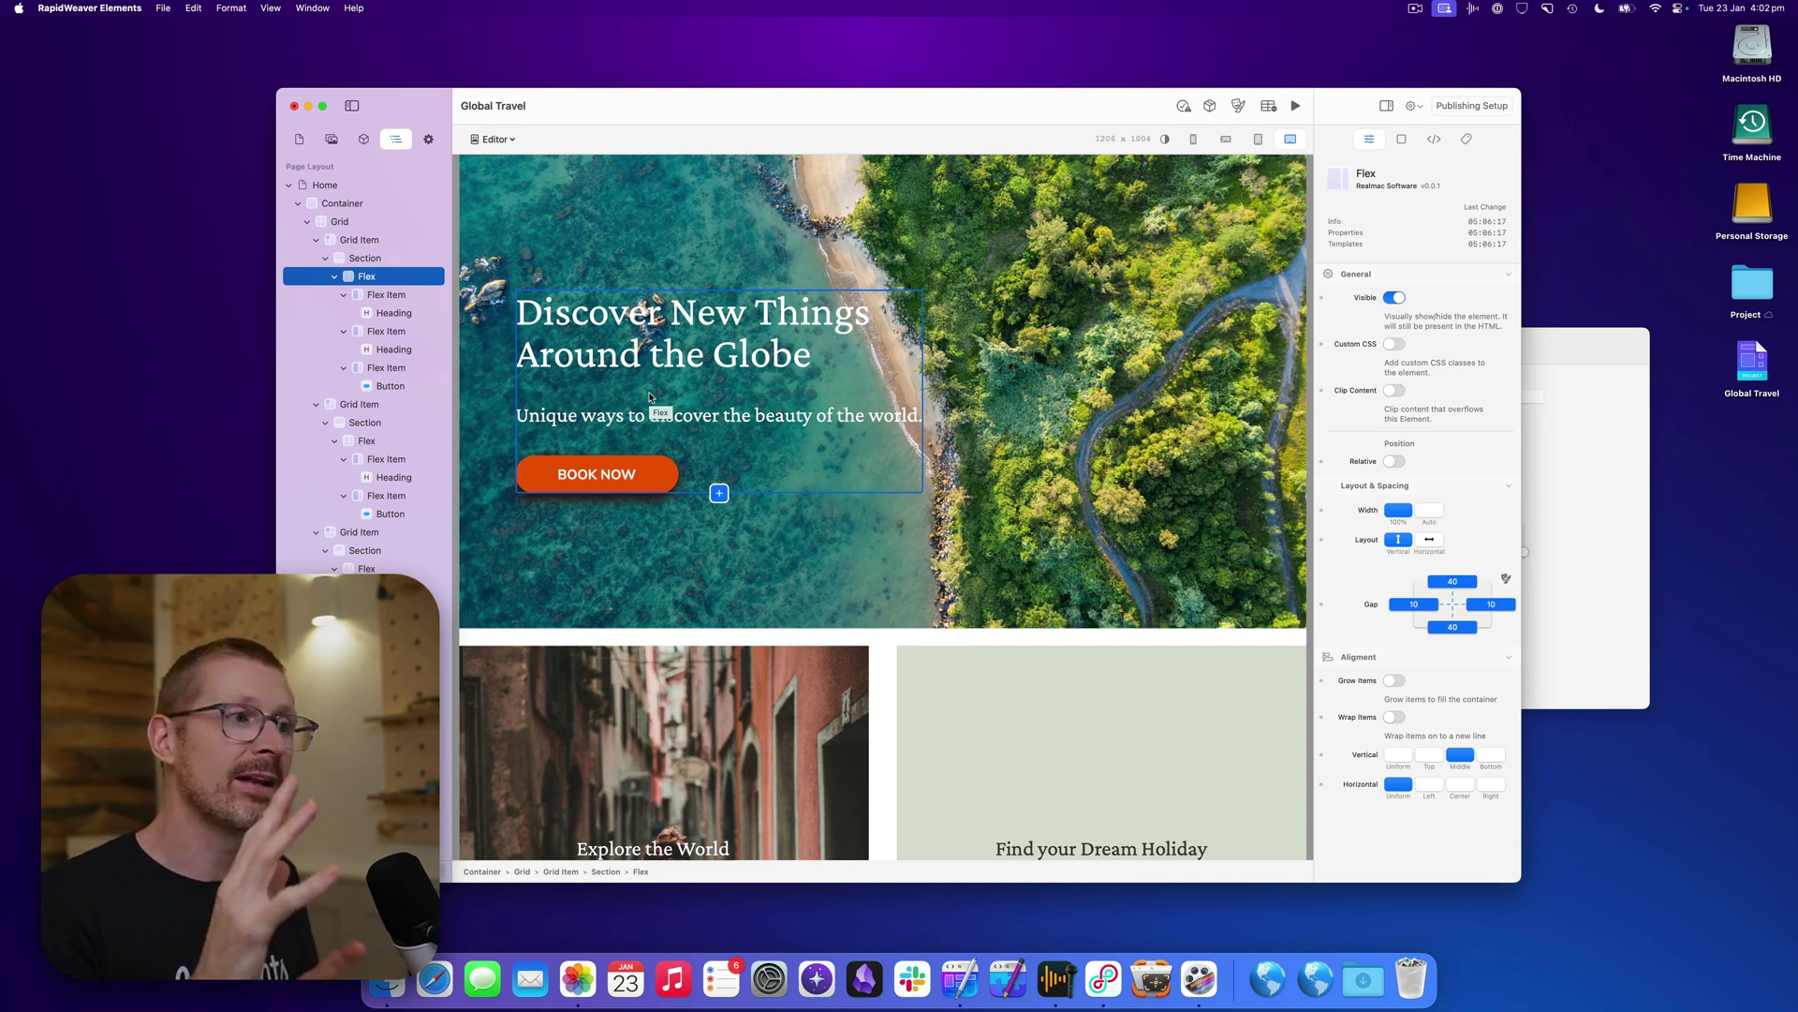
Select the hero's BOOK NOW button and view its context options.
right_click(663, 476)
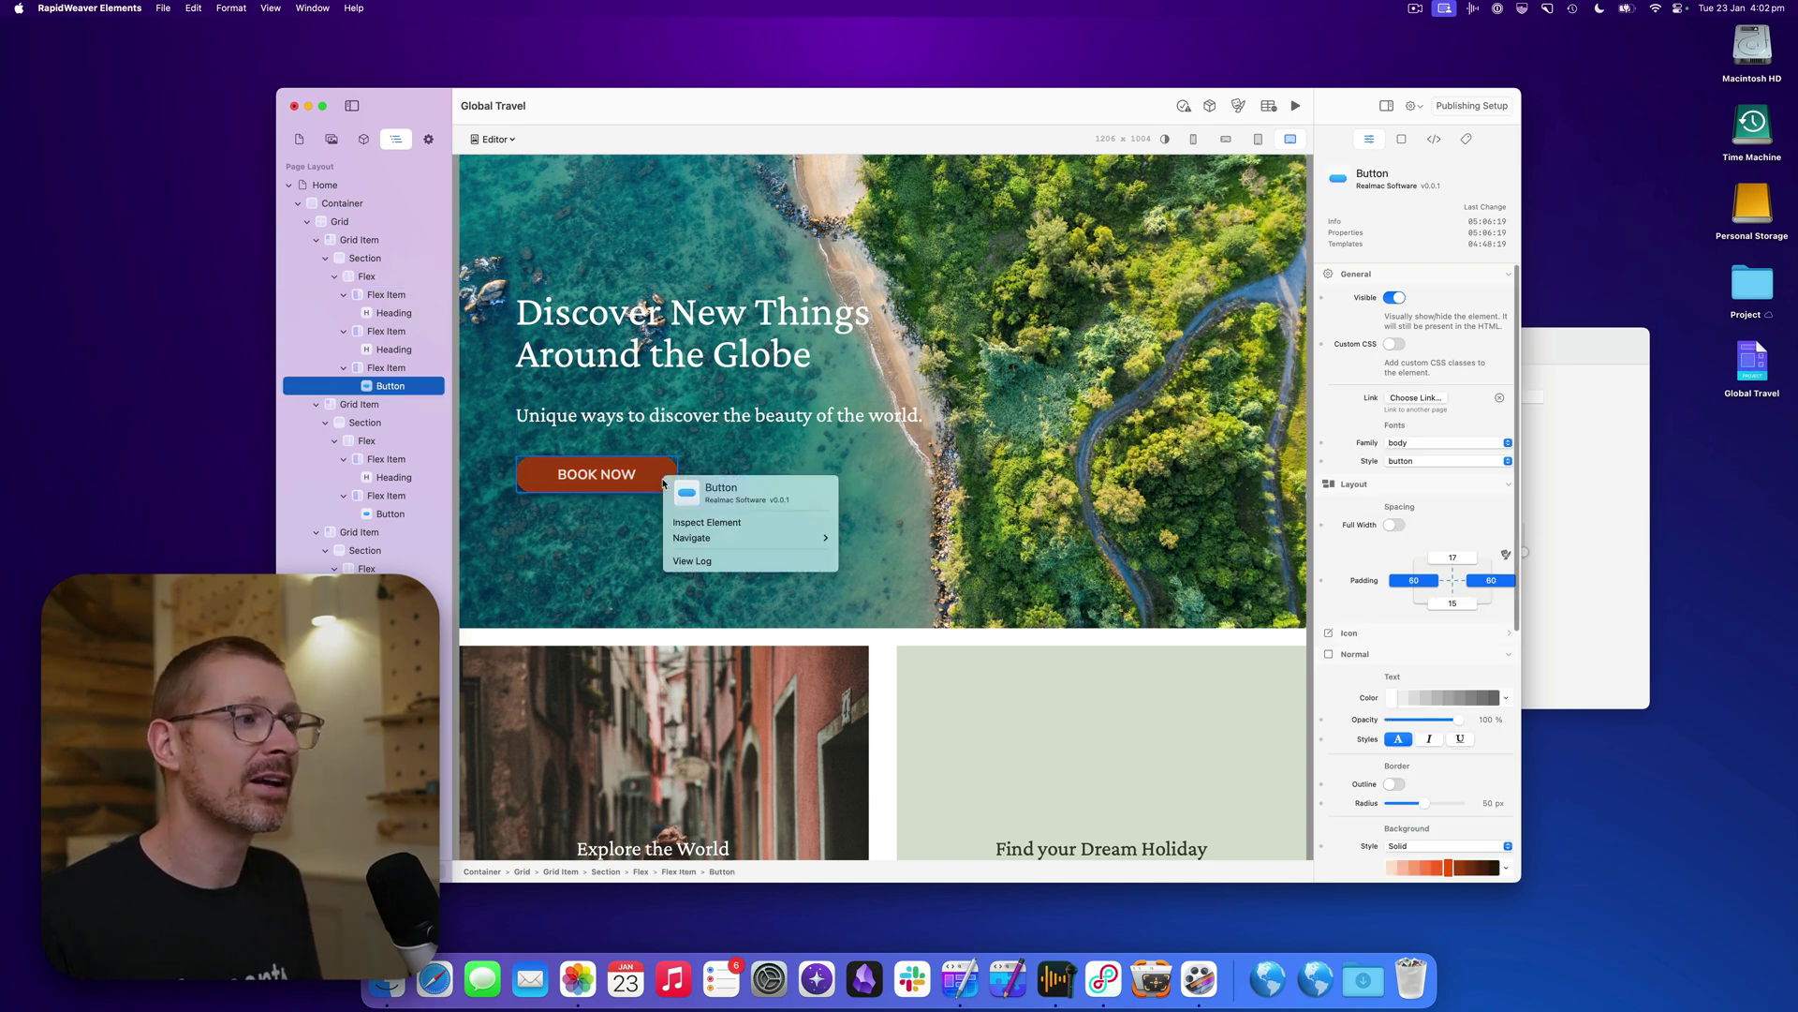
click(751, 451)
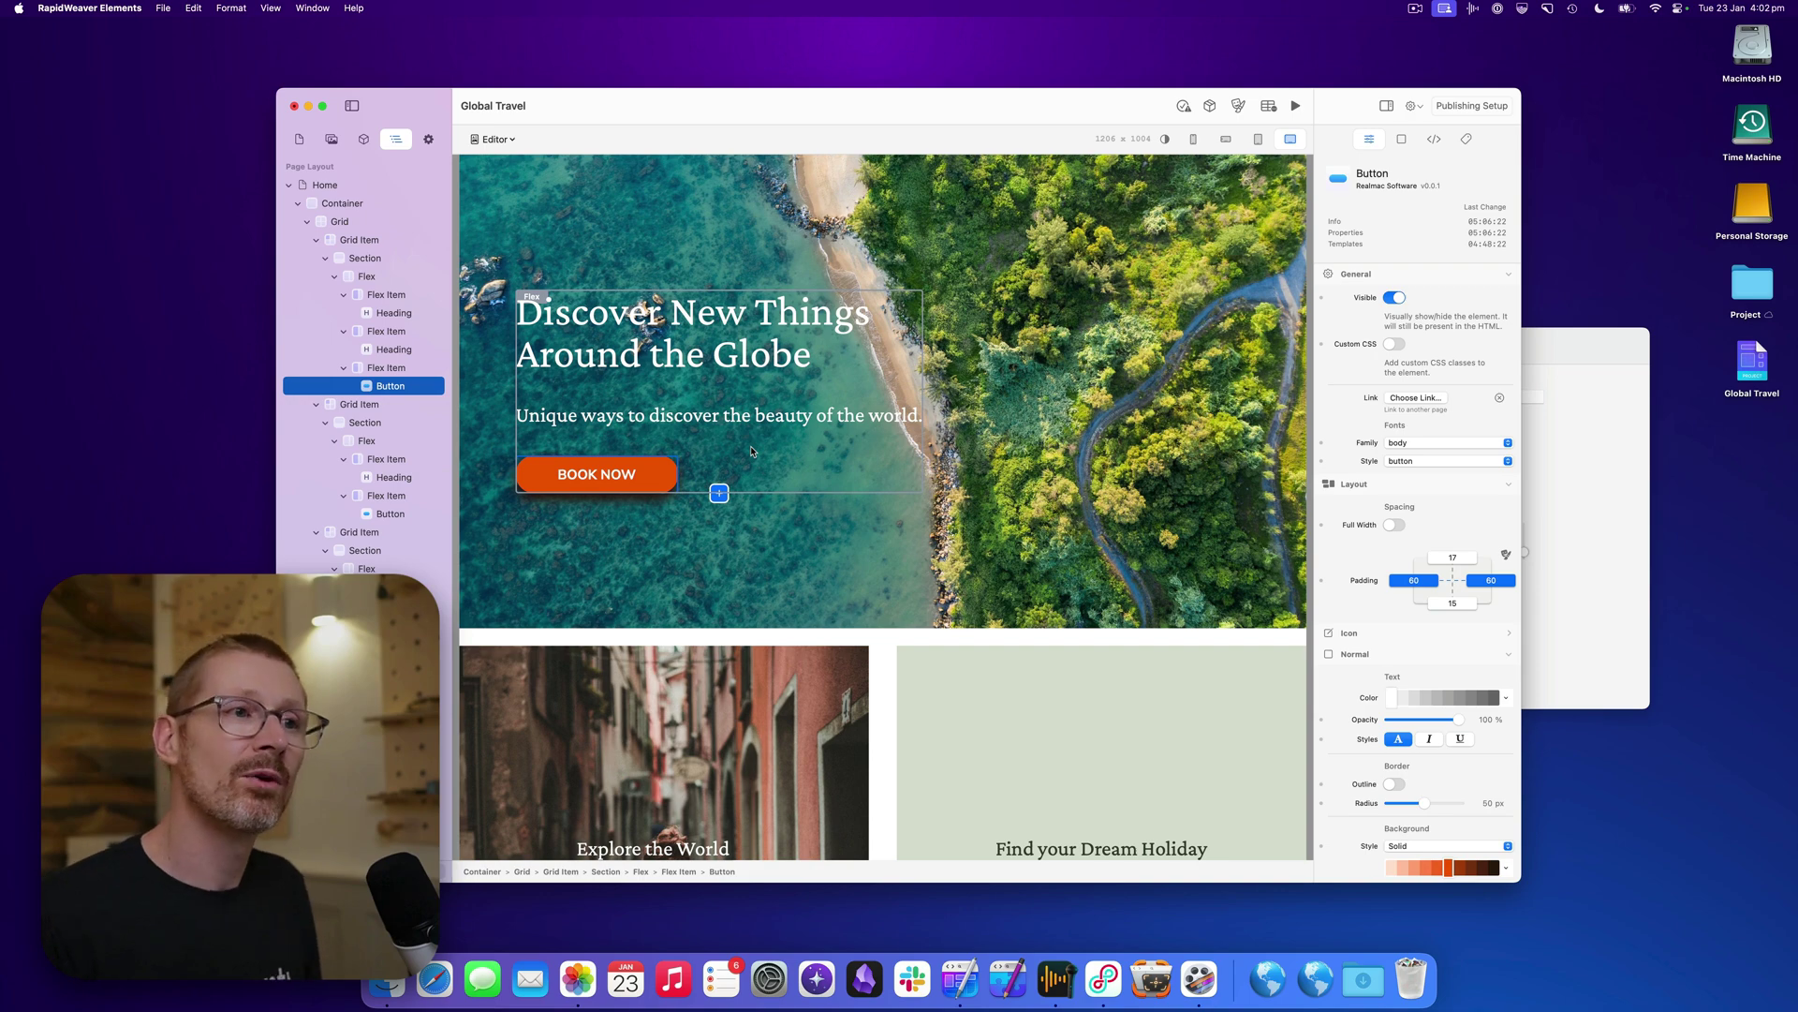